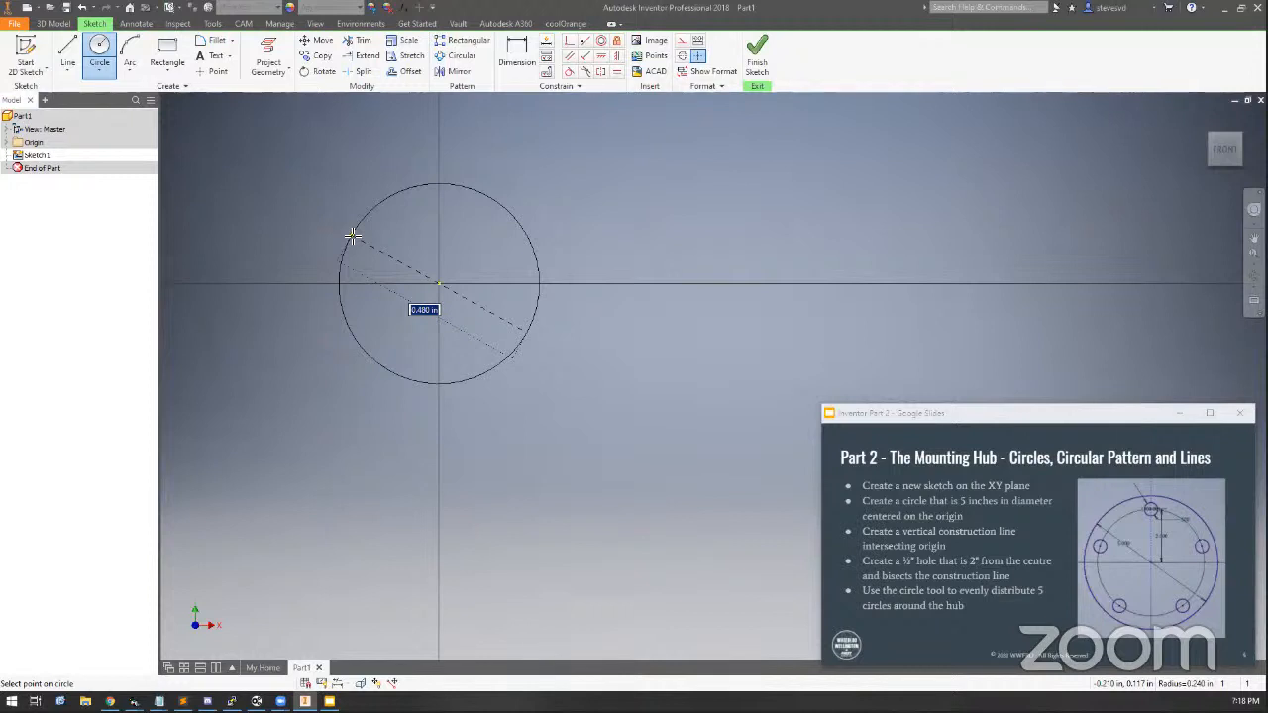
Set the circle centred on the origin to a 5 in diameter
{"action": "type", "text": "5"}
{"action": "key", "text": "Return"}
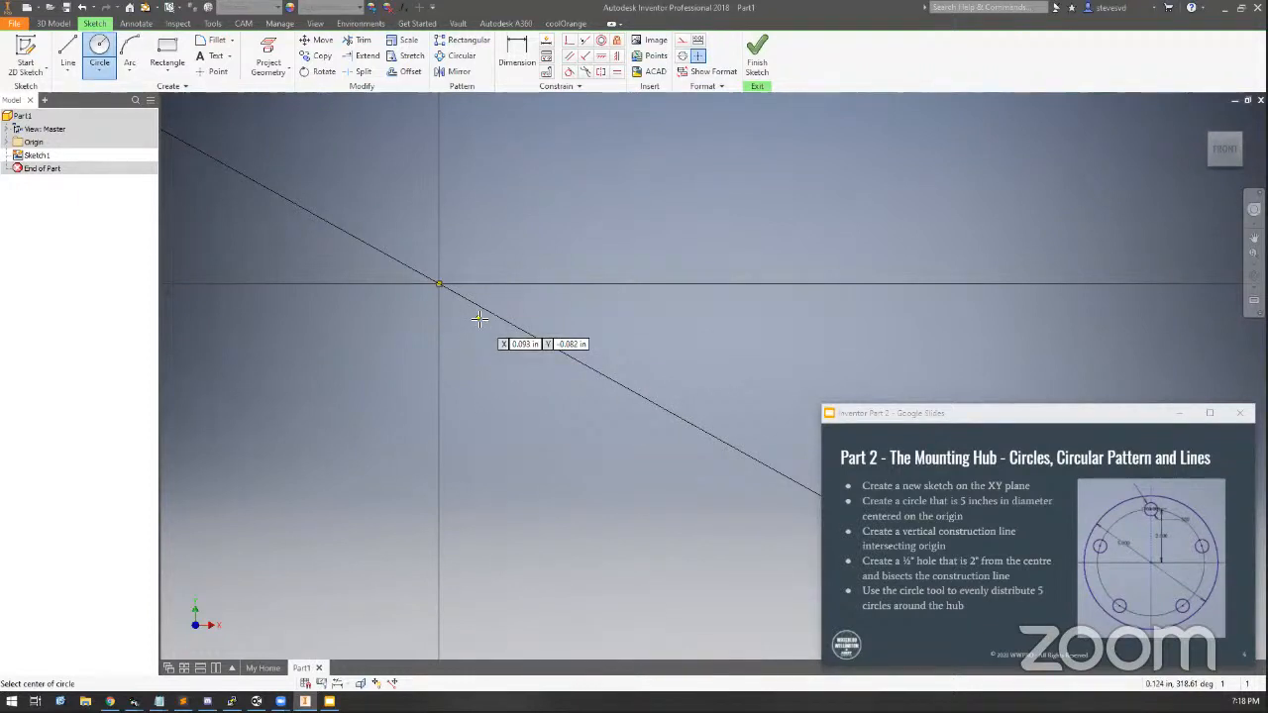
Draw a 1/2 in diameter circle inside the large circle, above and left of the origin
{"action": "scroll", "coordinate": [478, 319], "scroll_direction": "down", "scroll_amount": 3}
{"action": "scroll", "coordinate": [478, 319], "scroll_direction": "down", "scroll_amount": 3}
{"action": "middle_click_drag", "start_coordinate": [479, 319], "coordinate": [511, 362]}
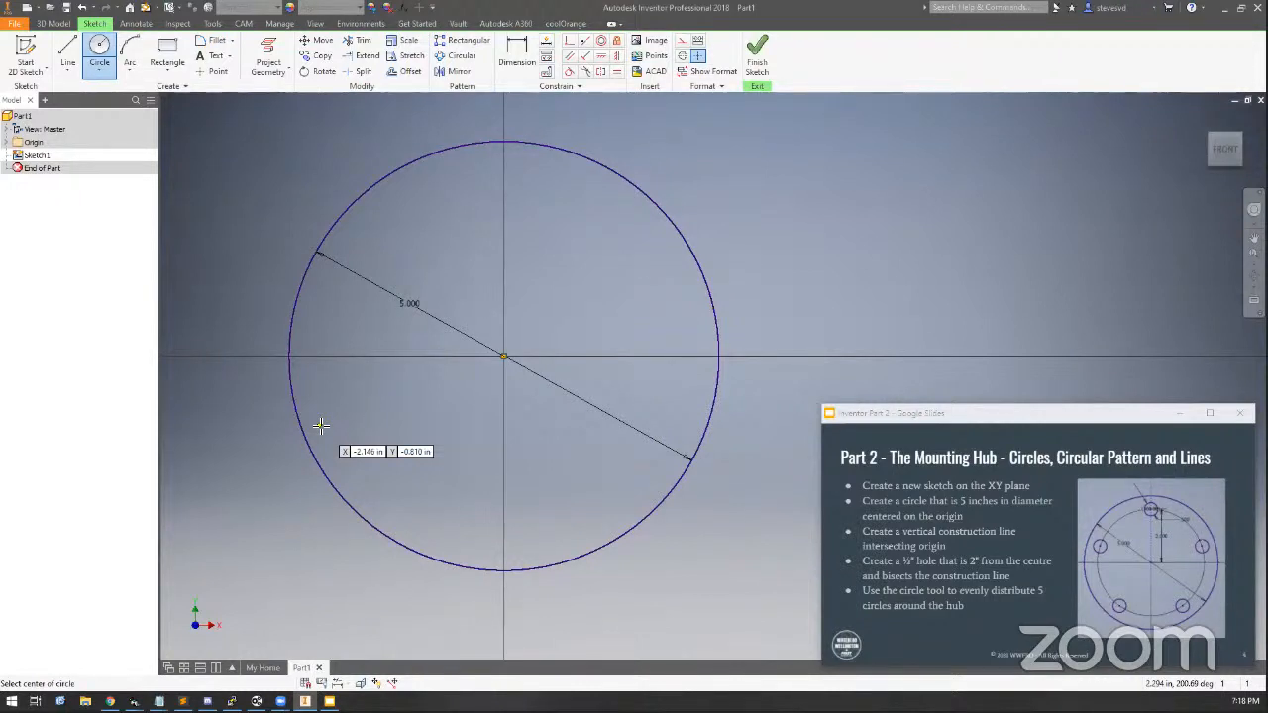
{"action": "left_click", "coordinate": [481, 189]}
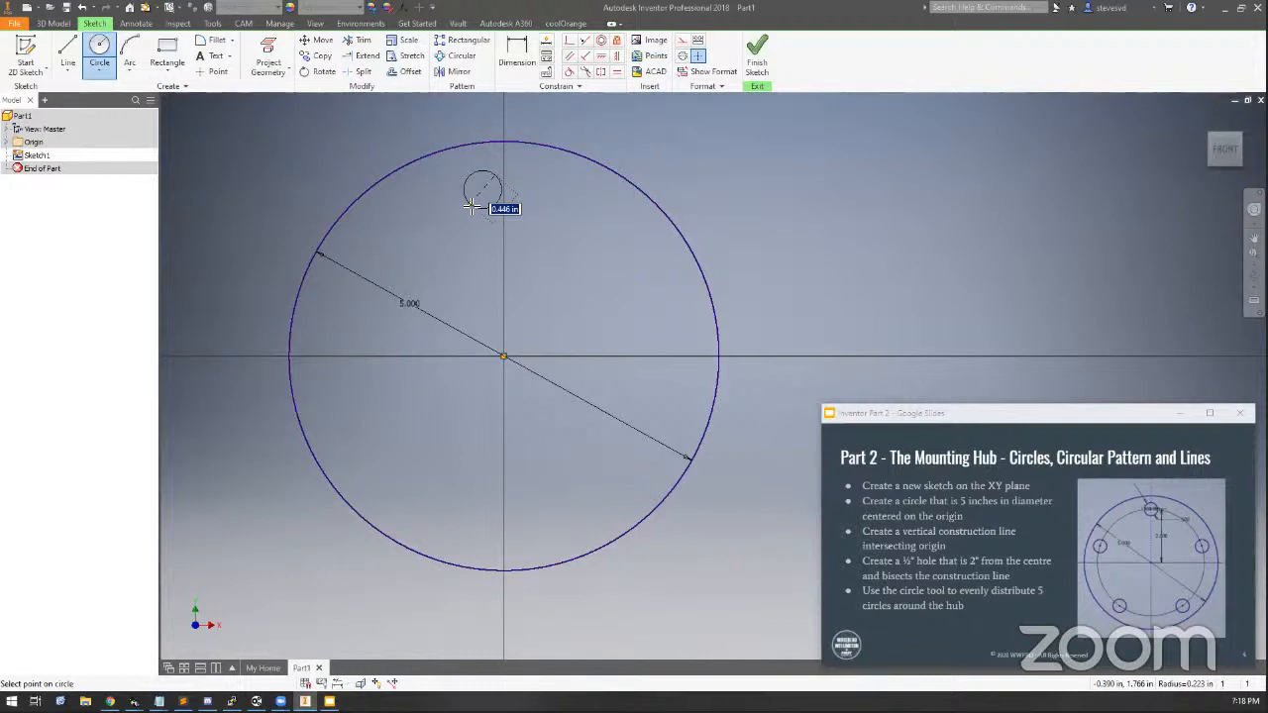
{"action": "type", "text": "1/2"}
{"action": "key", "text": "Return"}
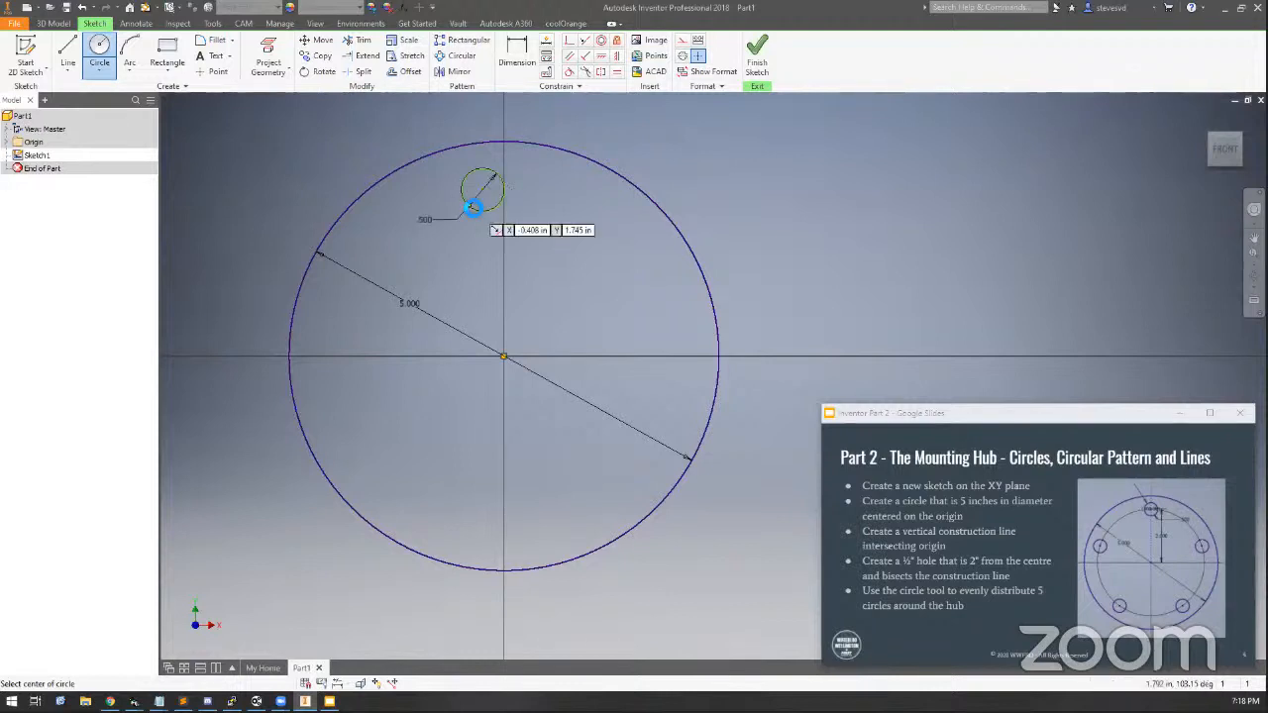
Dimension the small circle's vertical distance from the origin as 2 in
{"action": "key", "text": "d"}
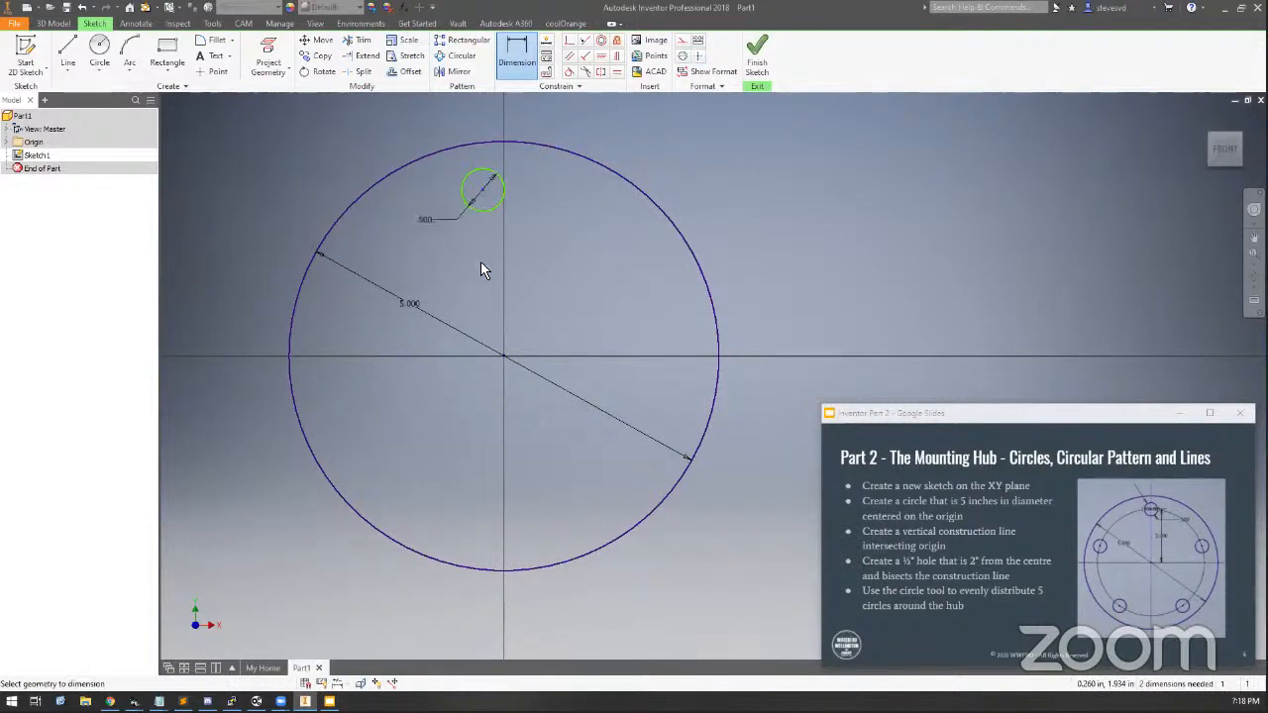
{"action": "left_click", "coordinate": [501, 355]}
{"action": "left_click", "coordinate": [557, 263]}
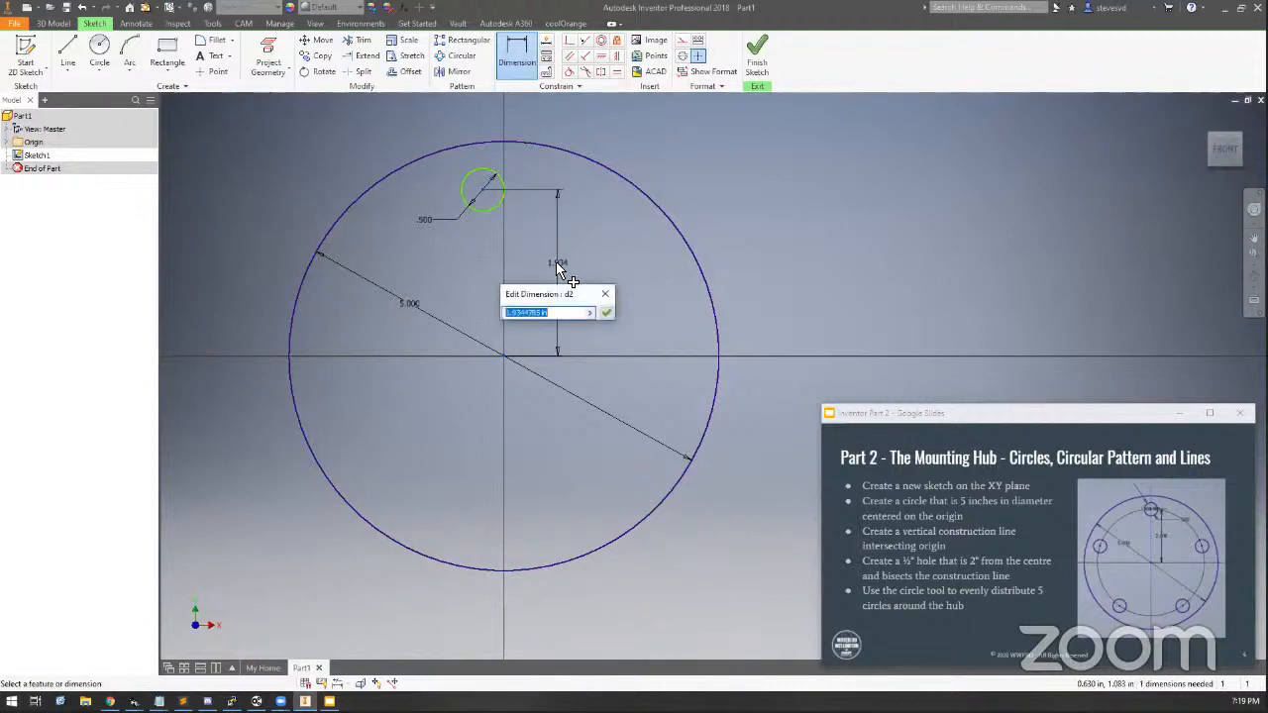
{"action": "type", "text": "2"}
{"action": "key", "text": "Return"}
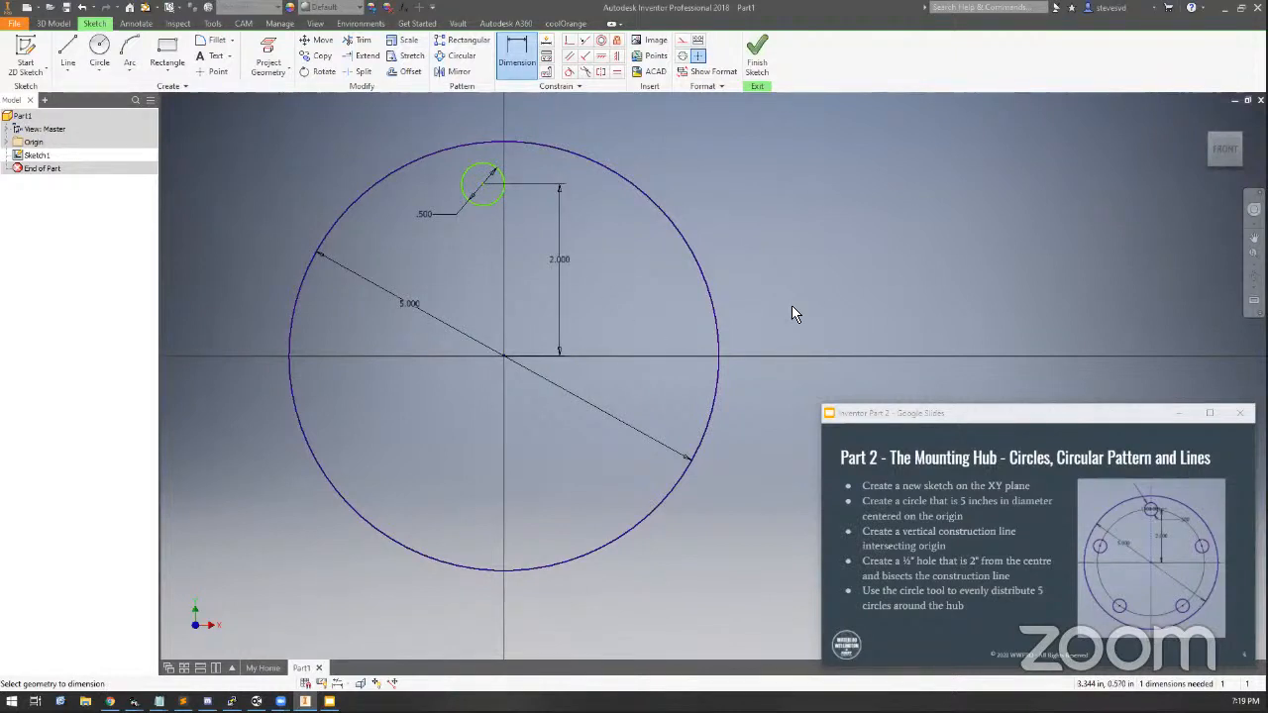
{"action": "key", "text": "Escape"}
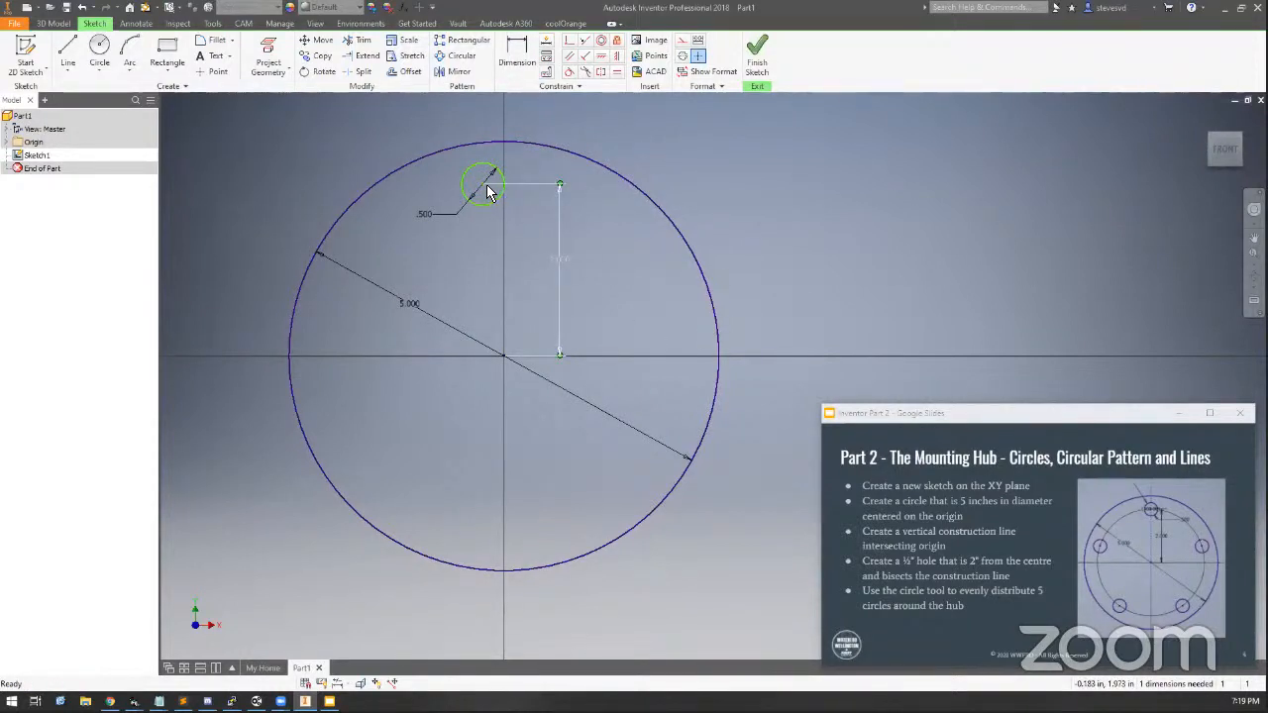
Drag the small circle aside and delete its vertical dimension
{"action": "left_click_drag", "start_coordinate": [487, 191], "coordinate": [782, 192]}
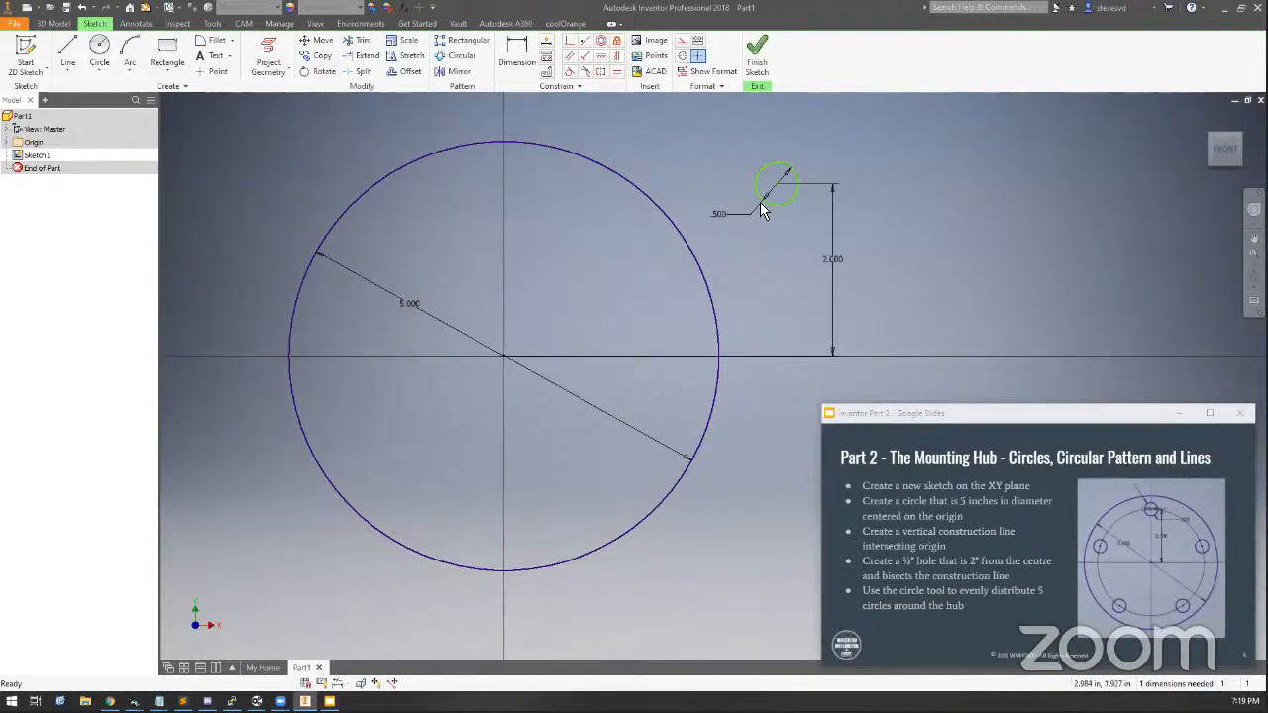
{"action": "left_click_drag", "start_coordinate": [782, 182], "coordinate": [735, 180]}
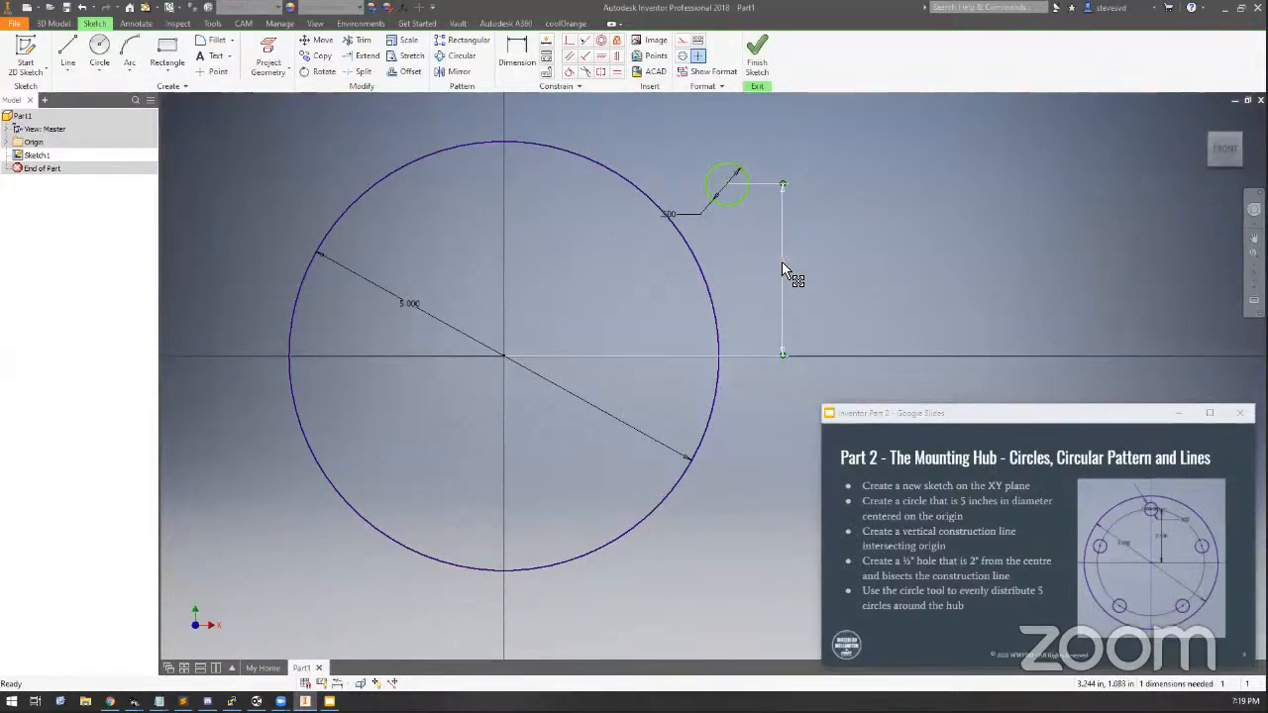
{"action": "key", "text": "Delete"}
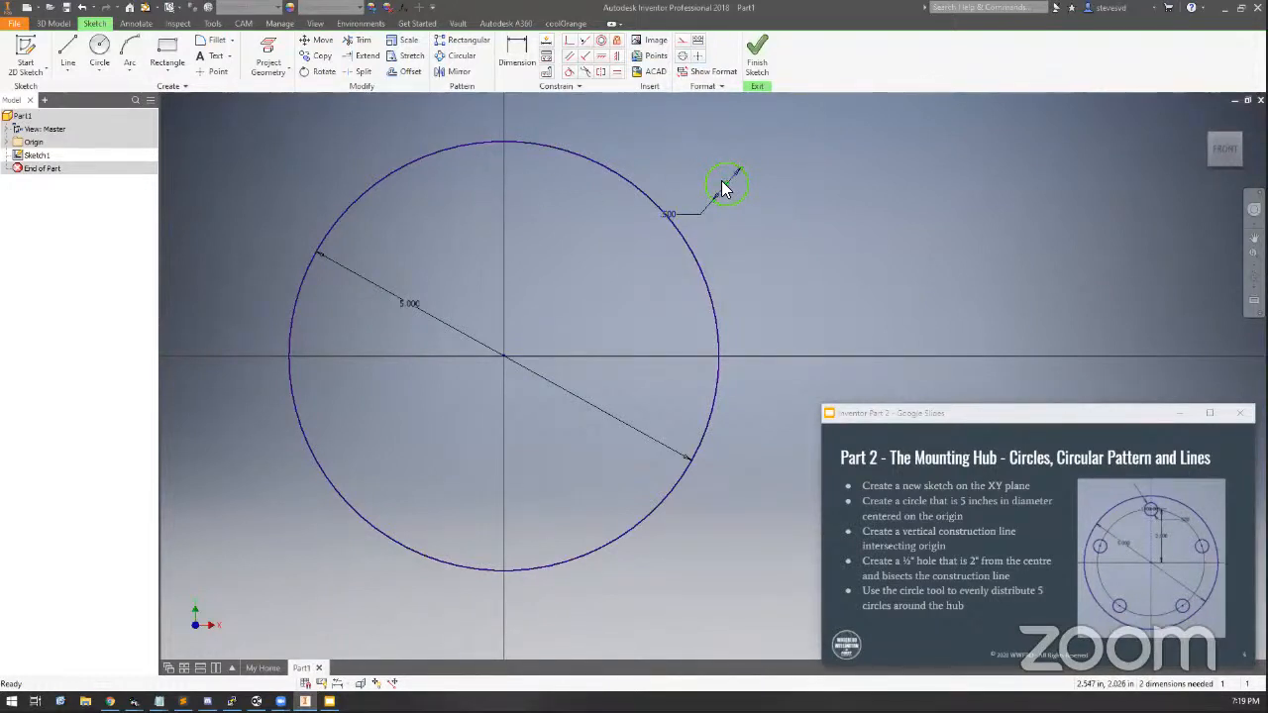
Move the small circle back and dimension its aligned distance from the origin as 2 in
{"action": "left_click_drag", "start_coordinate": [726, 187], "coordinate": [456, 197]}
{"action": "left_click", "coordinate": [505, 79]}
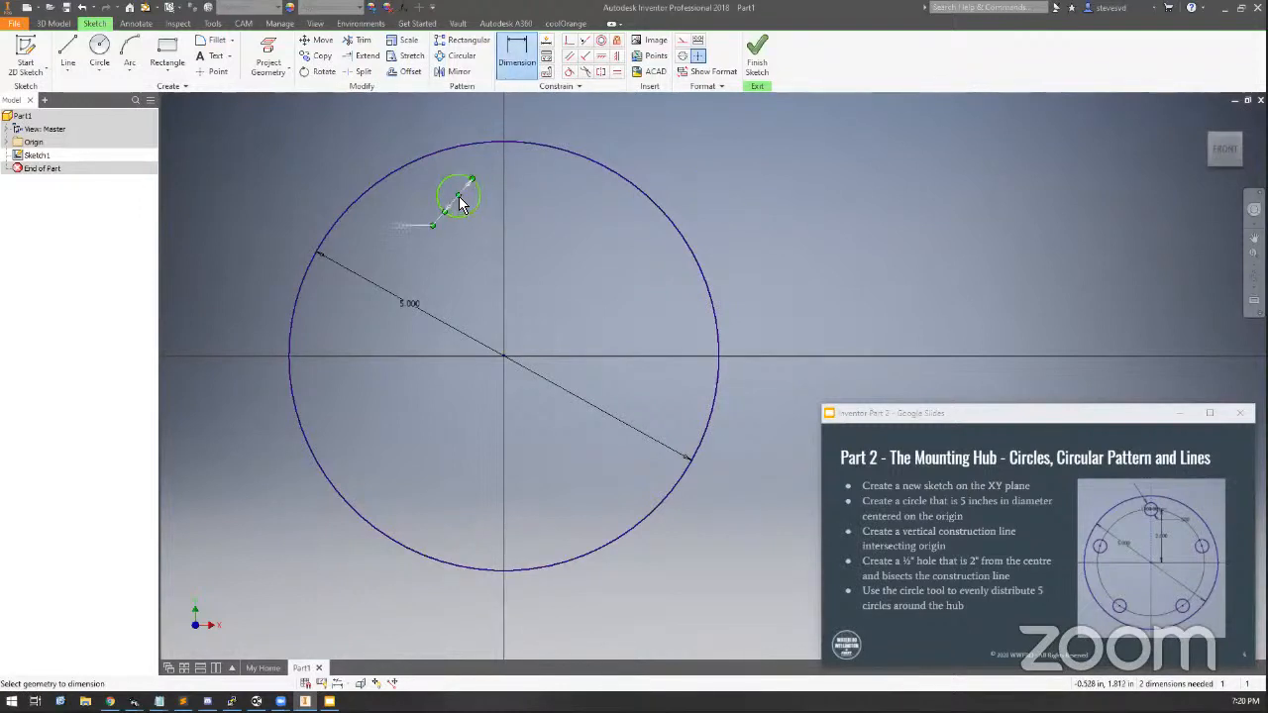
{"action": "left_click", "coordinate": [458, 199]}
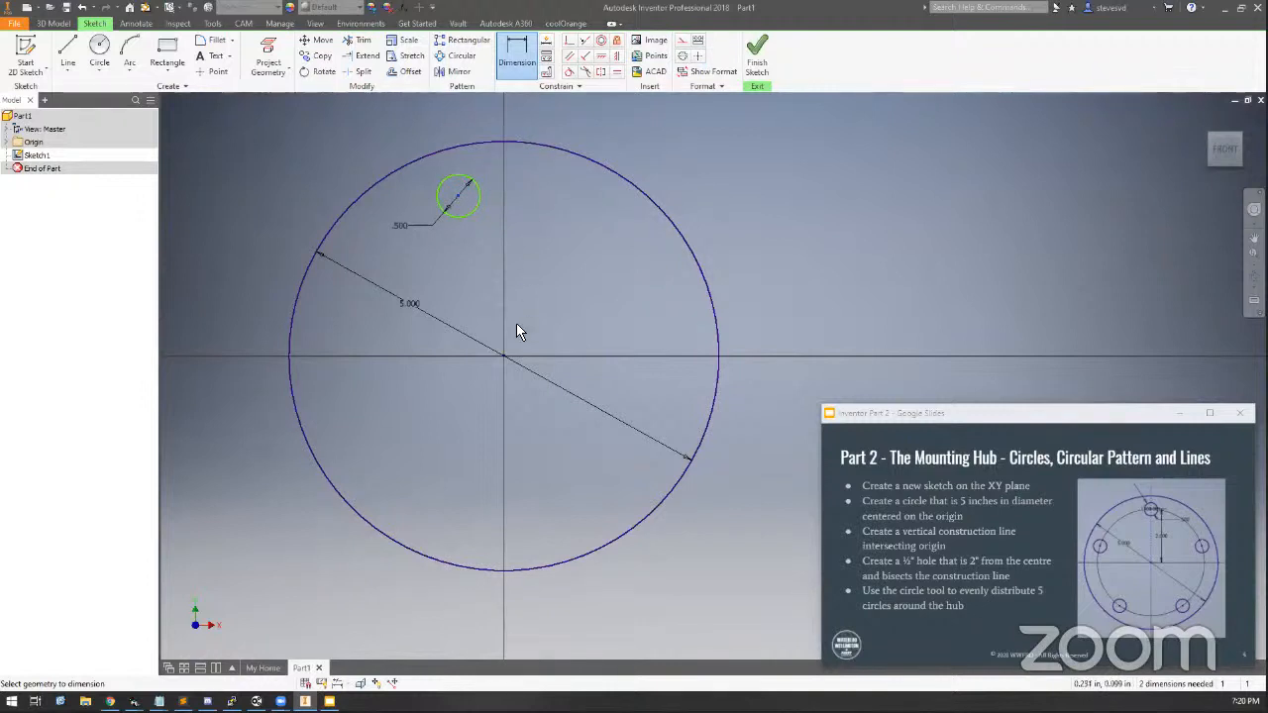
{"action": "left_click", "coordinate": [503, 354]}
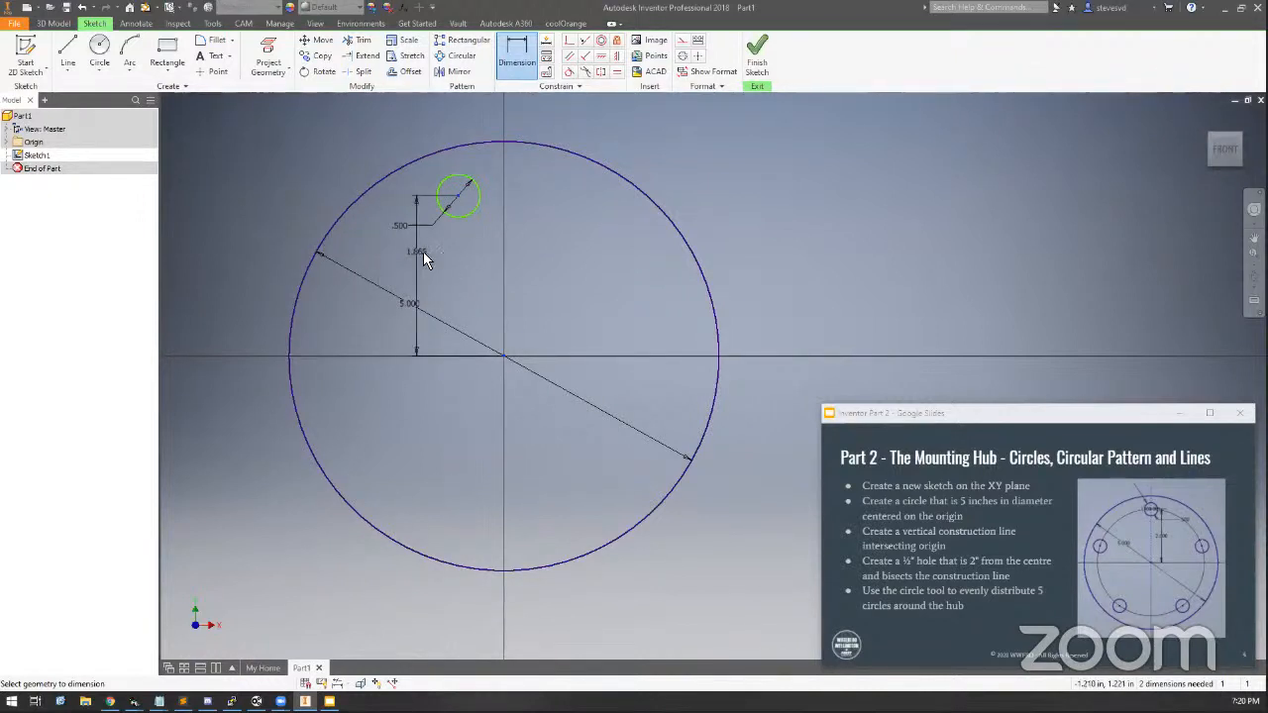
{"action": "key", "text": "Escape"}
{"action": "left_click", "coordinate": [457, 195]}
{"action": "left_click", "coordinate": [503, 356]}
{"action": "key", "text": "Escape"}
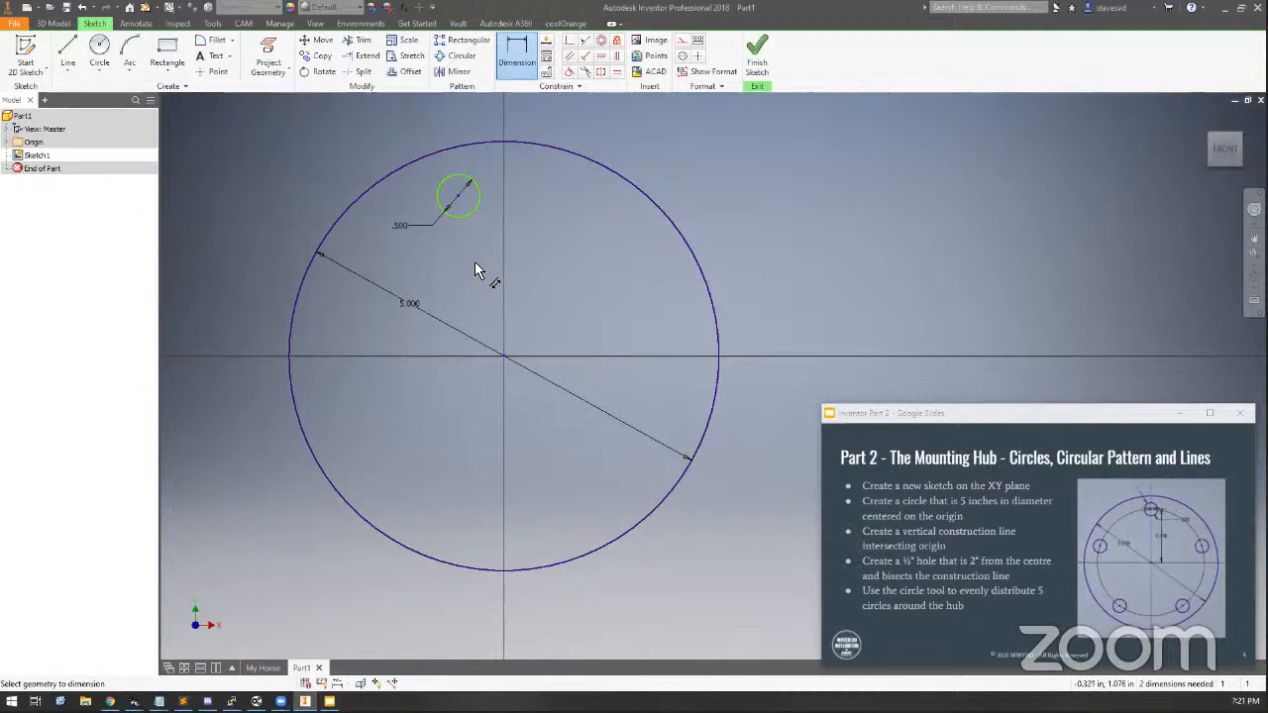
{"action": "left_click", "coordinate": [476, 262]}
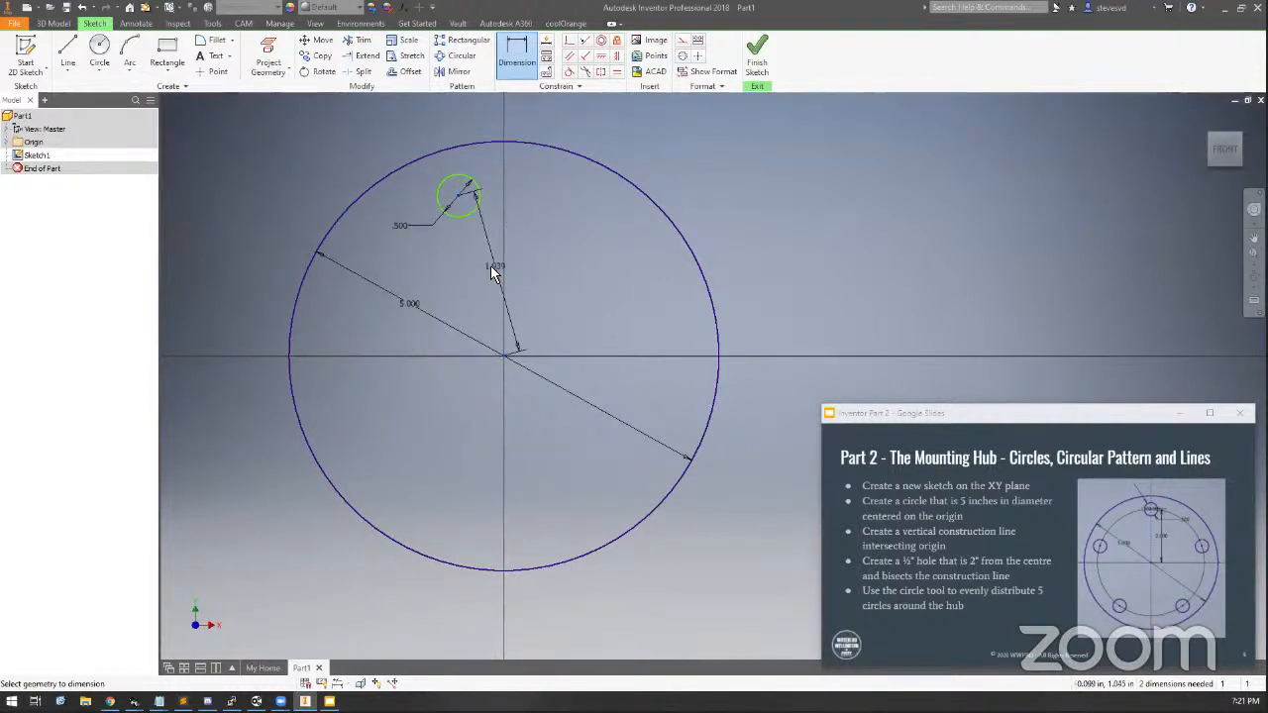
{"action": "left_click", "coordinate": [476, 269]}
{"action": "type", "text": "2"}
{"action": "key", "text": "Return"}
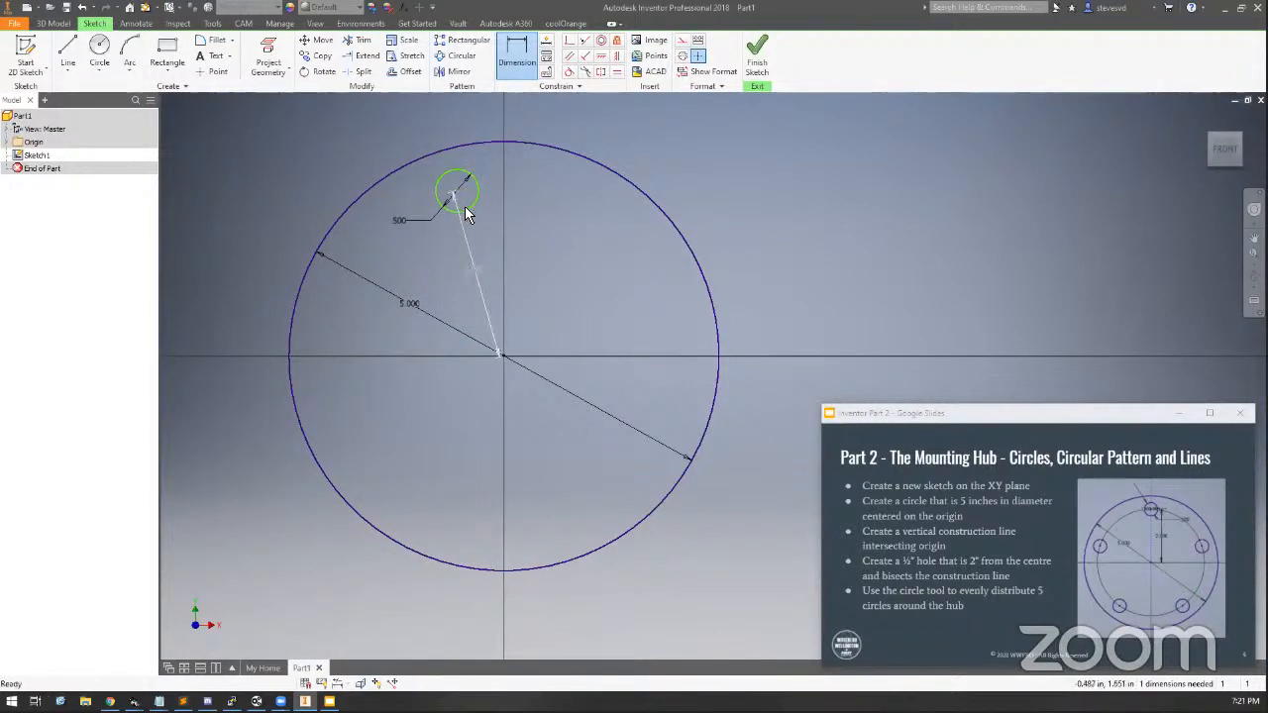
{"action": "key", "text": "Escape"}
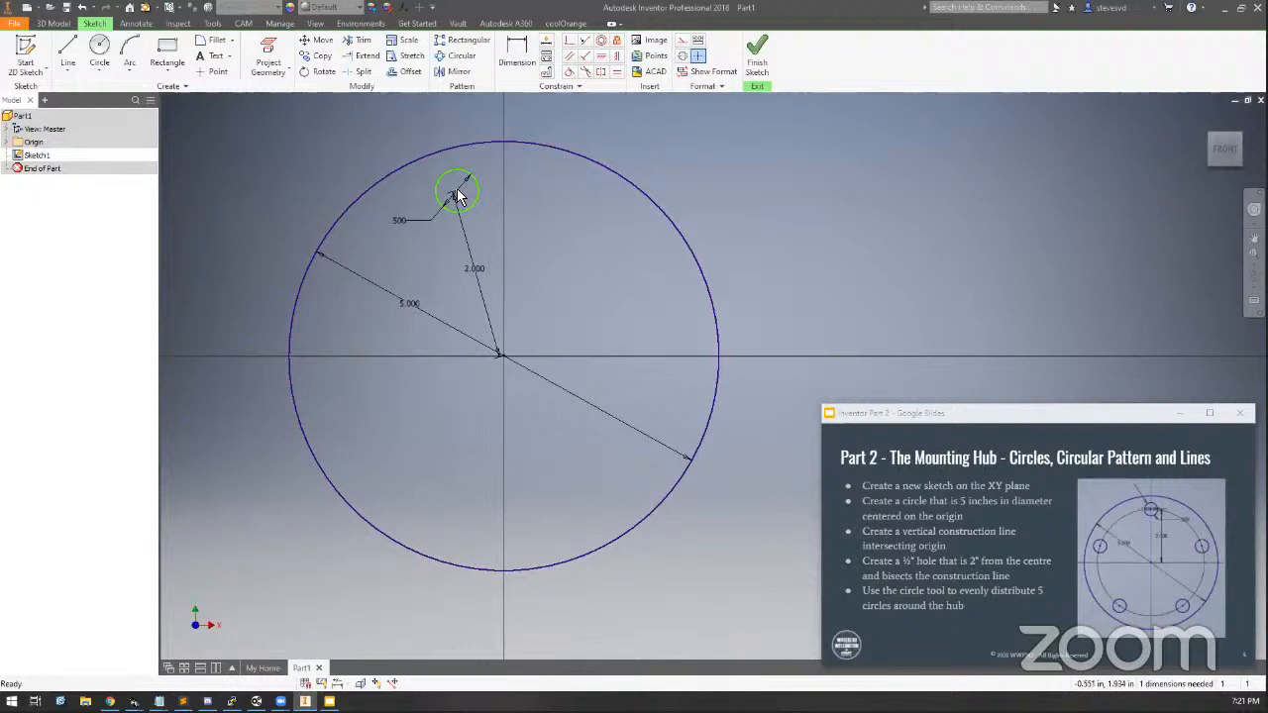
Drag the small circle around the origin and delete its aligned dimension
{"action": "left_click_drag", "start_coordinate": [457, 192], "coordinate": [645, 194]}
{"action": "left_click_drag", "start_coordinate": [738, 379], "coordinate": [438, 286]}
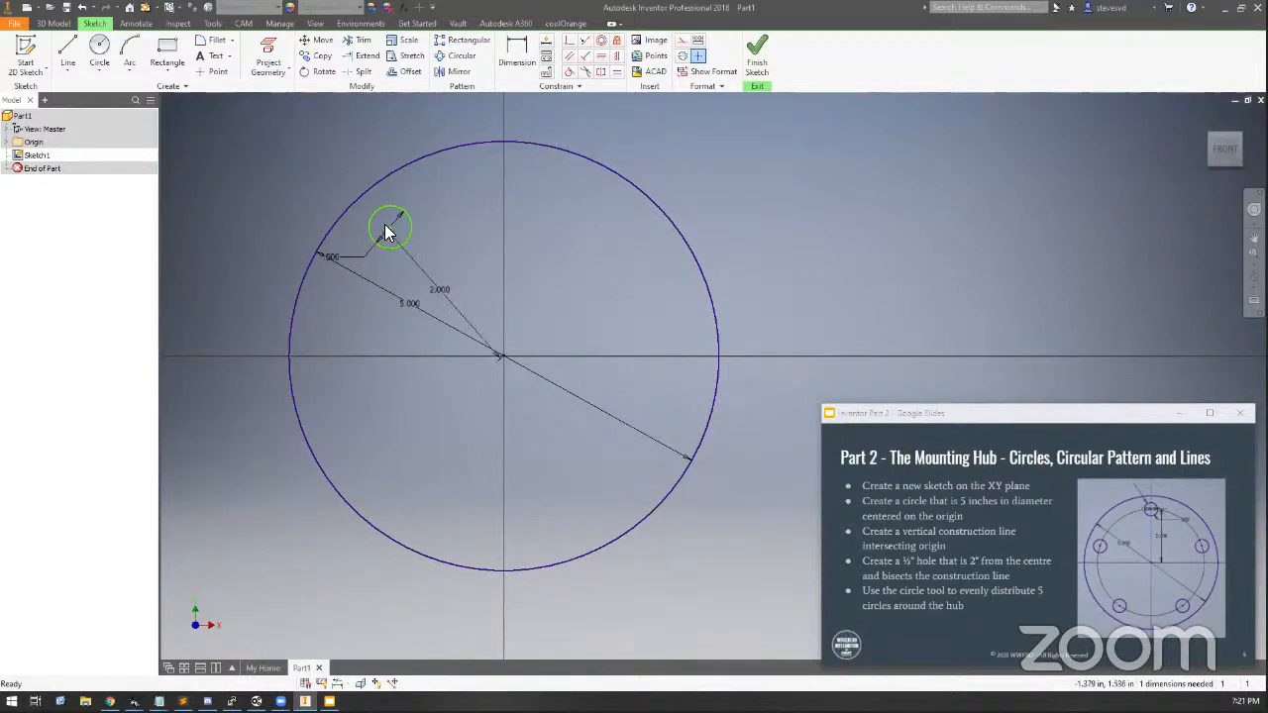
{"action": "left_click_drag", "start_coordinate": [387, 230], "coordinate": [436, 195]}
{"action": "key", "text": "Delete"}
Re-dimension the small circle's centre at an aligned 2 in from the origin
{"action": "left_click", "coordinate": [516, 54]}
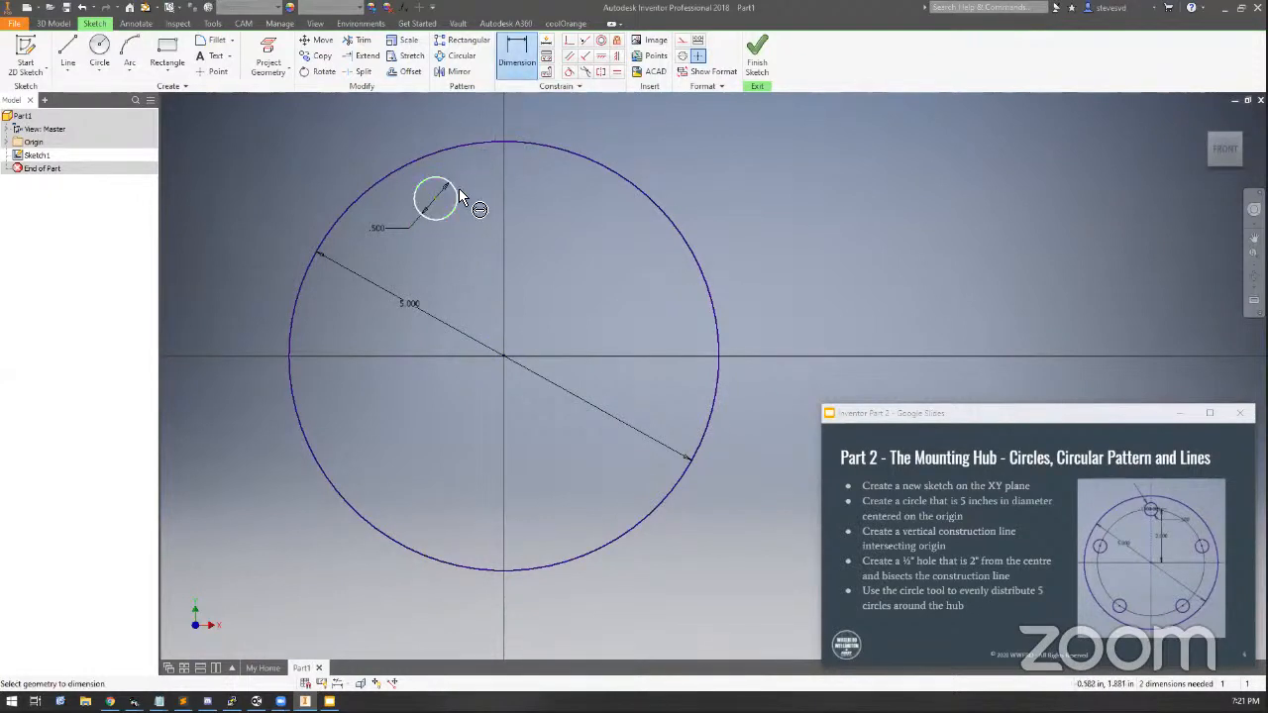
{"action": "left_click", "coordinate": [515, 57]}
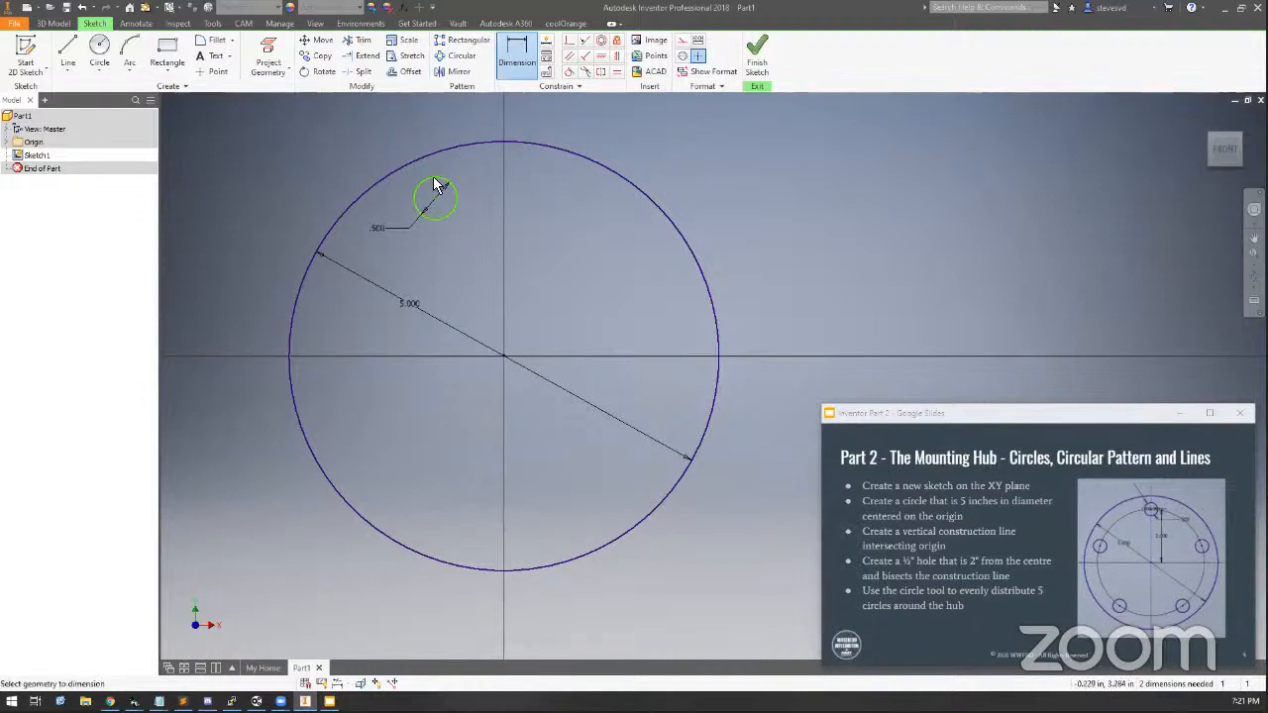
{"action": "left_click", "coordinate": [503, 356]}
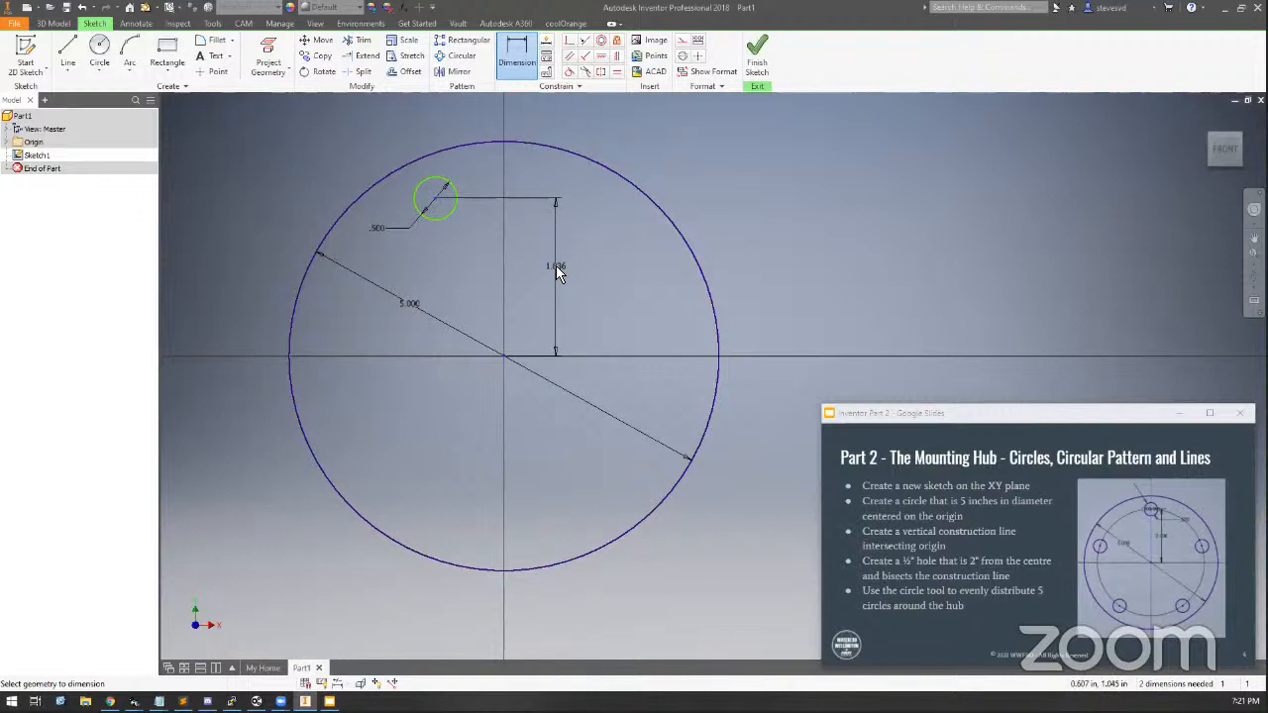
{"action": "key", "text": "Escape"}
{"action": "key", "text": "Escape"}
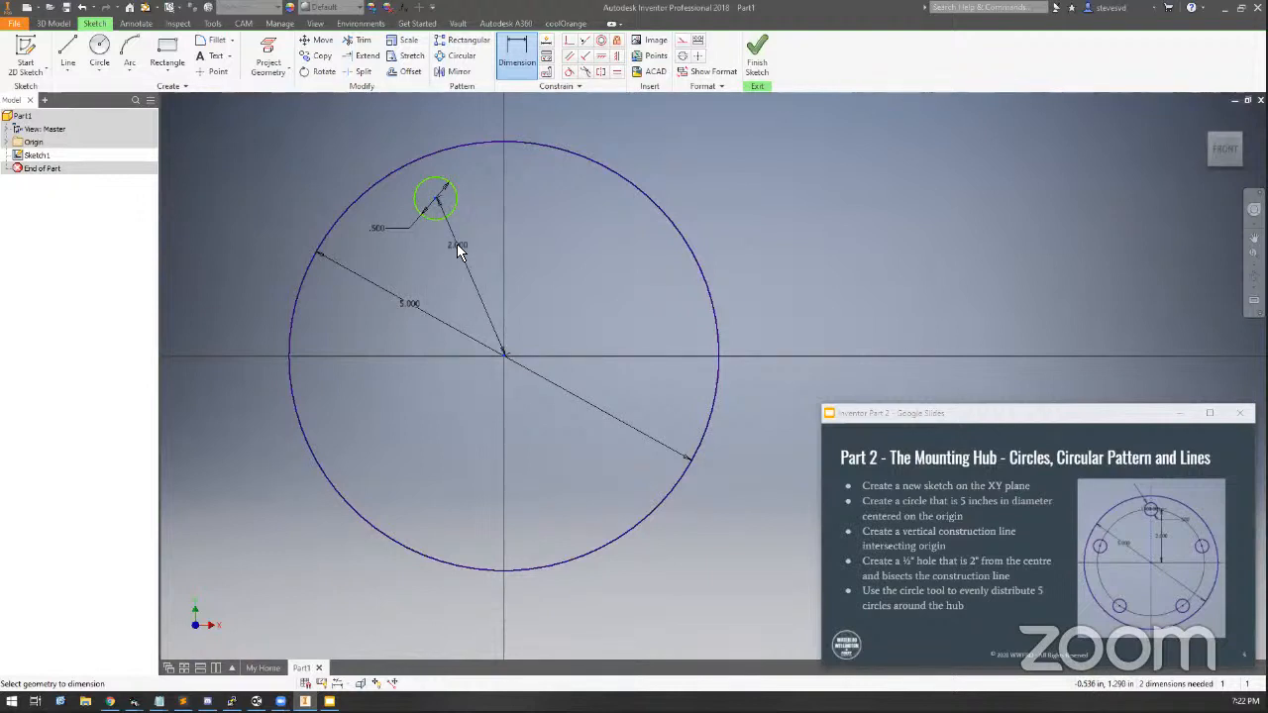
{"action": "left_click", "coordinate": [456, 245]}
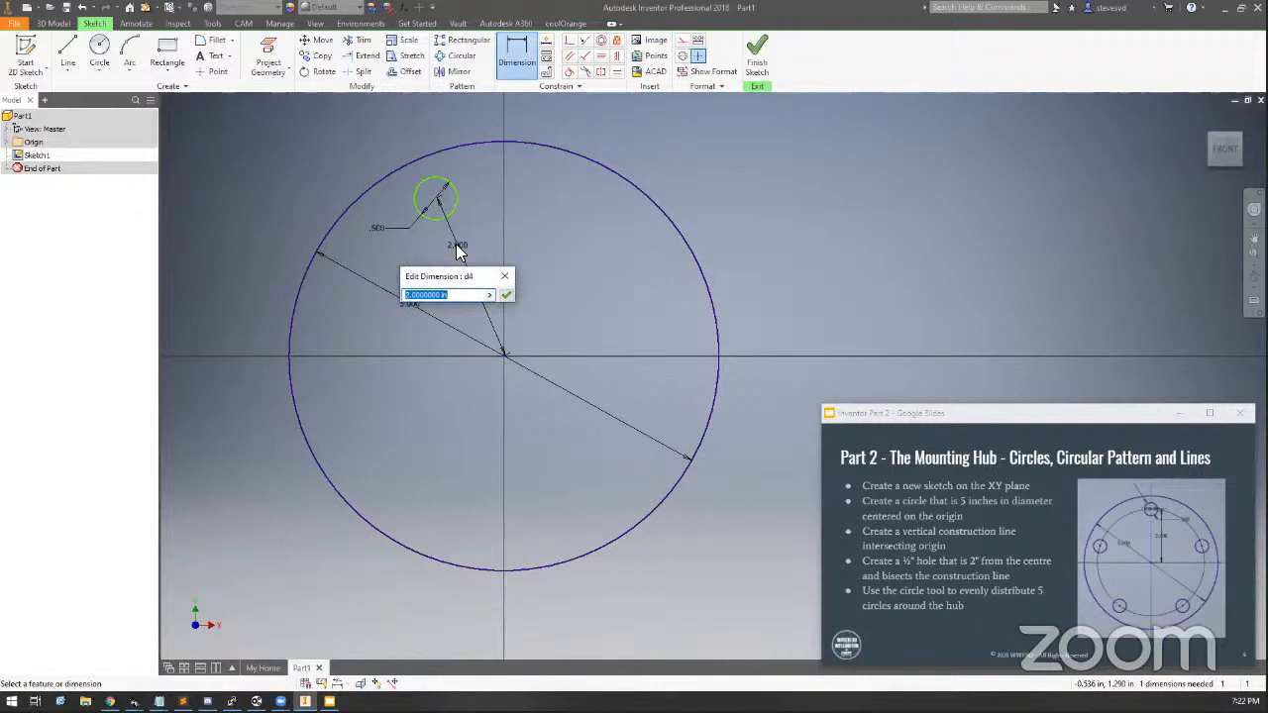
{"action": "left_click", "coordinate": [505, 296]}
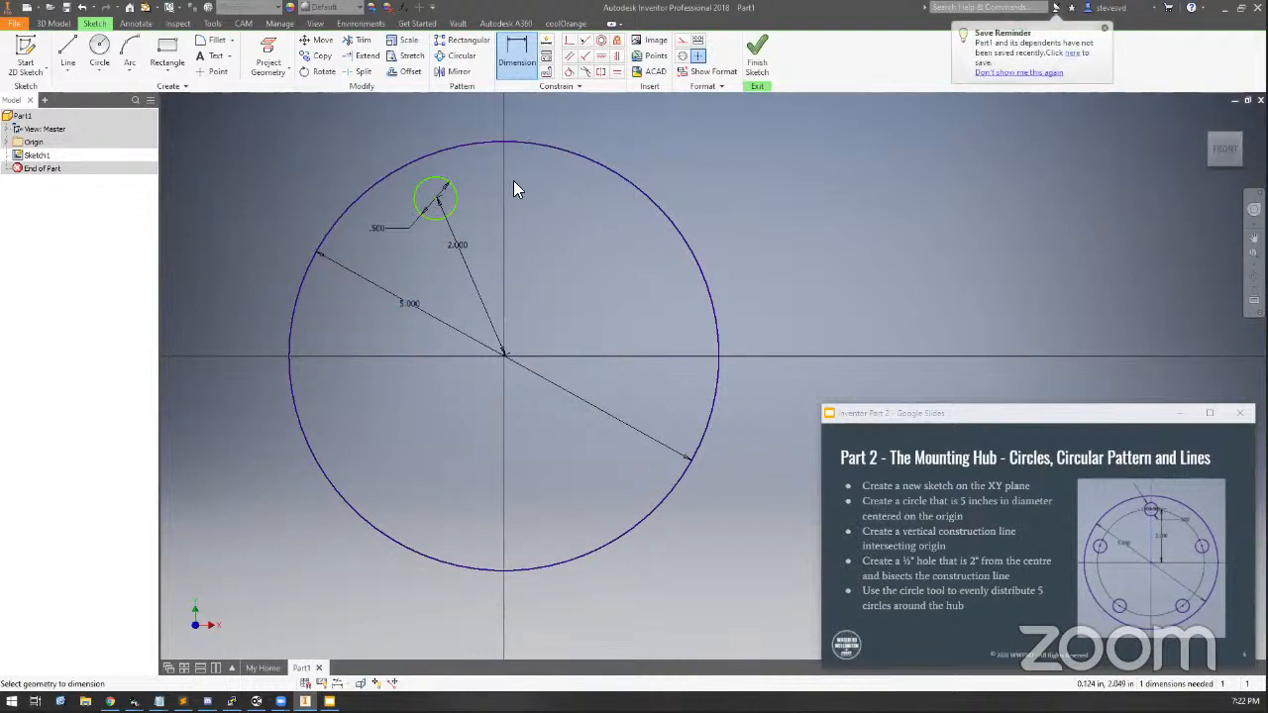
{"action": "left_click", "coordinate": [439, 199]}
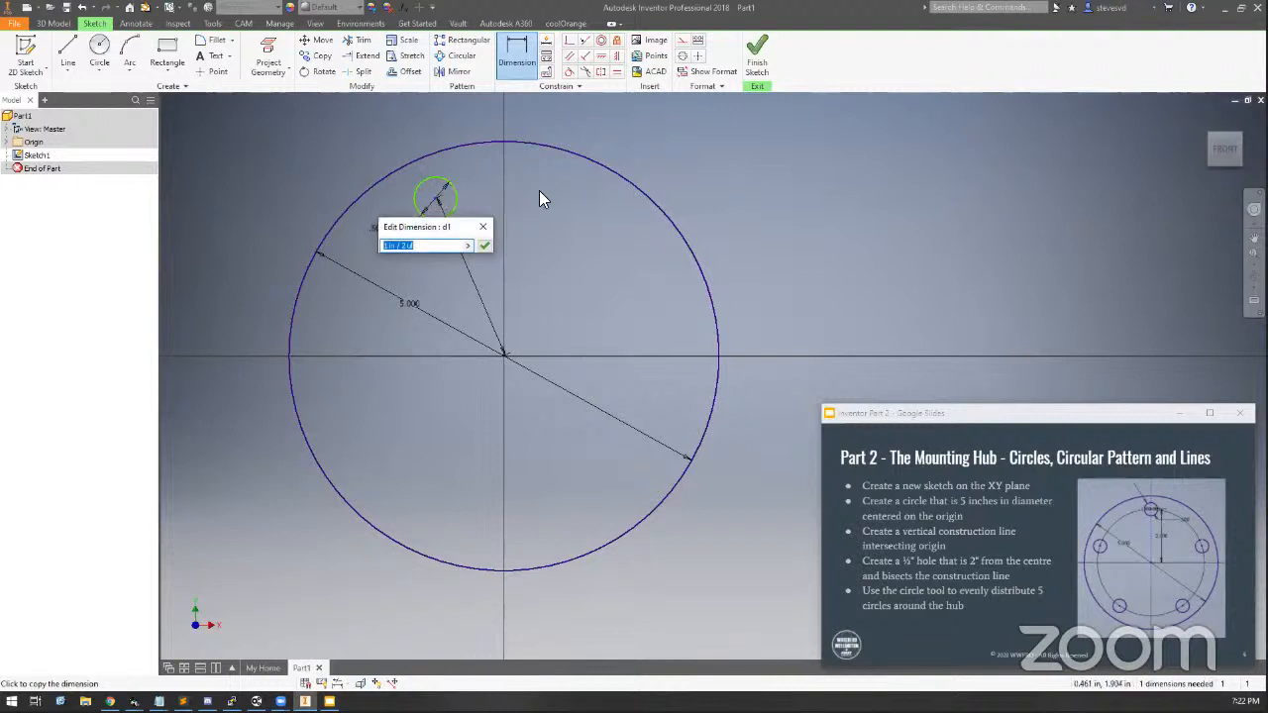
{"action": "key", "text": "Return"}
{"action": "key", "text": "Escape"}
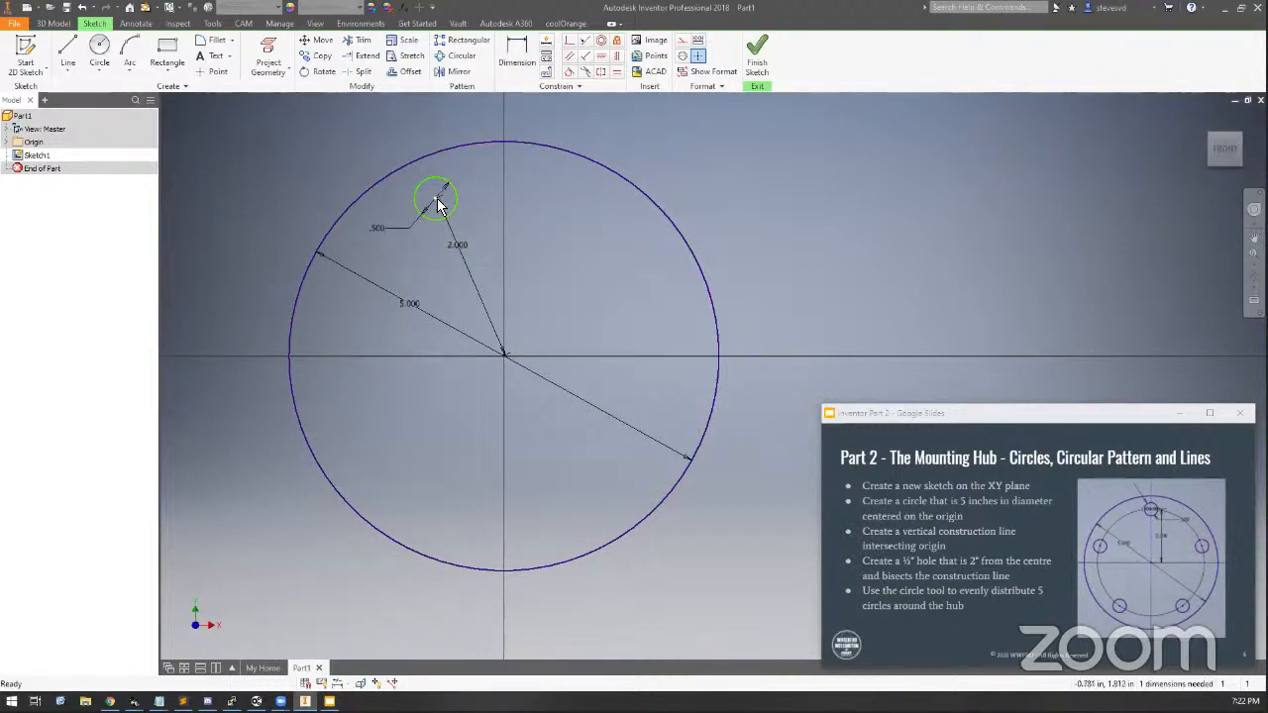
Apply a Vertical constraint between the small circle's centre and the origin
{"action": "left_click_drag", "start_coordinate": [439, 205], "coordinate": [550, 244]}
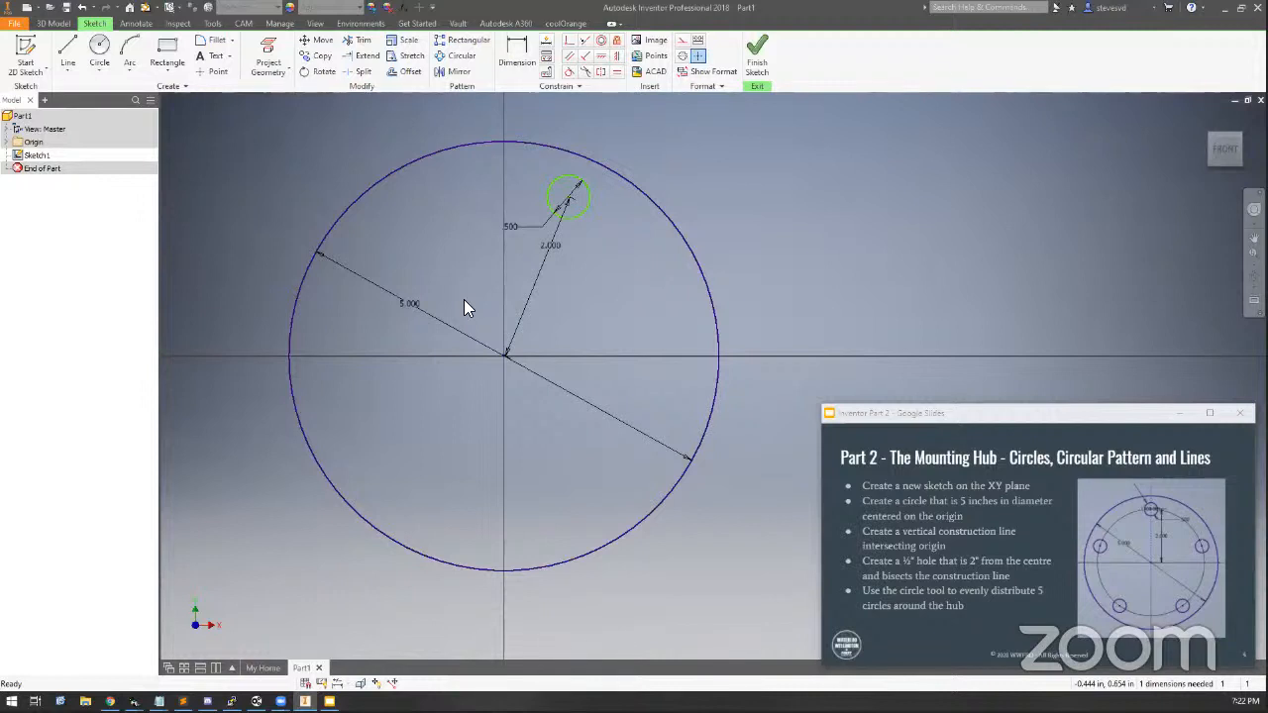
{"action": "left_click", "coordinate": [615, 58]}
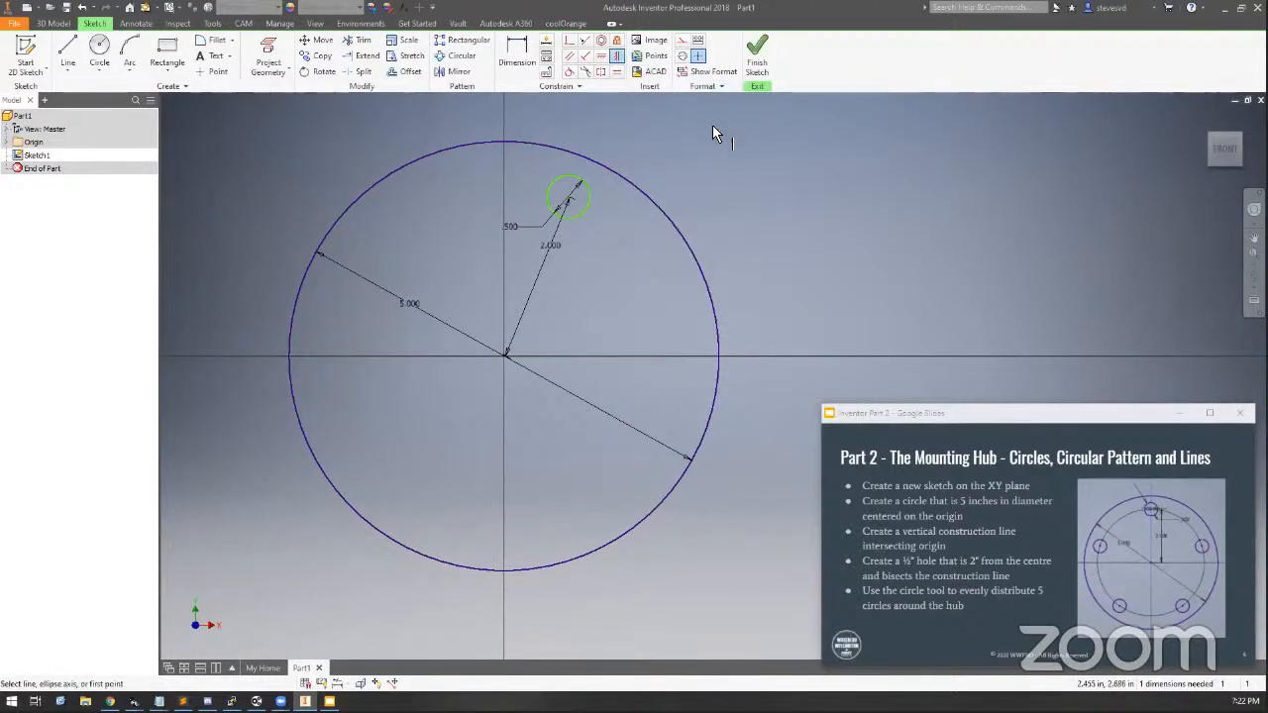
{"action": "left_click", "coordinate": [566, 202]}
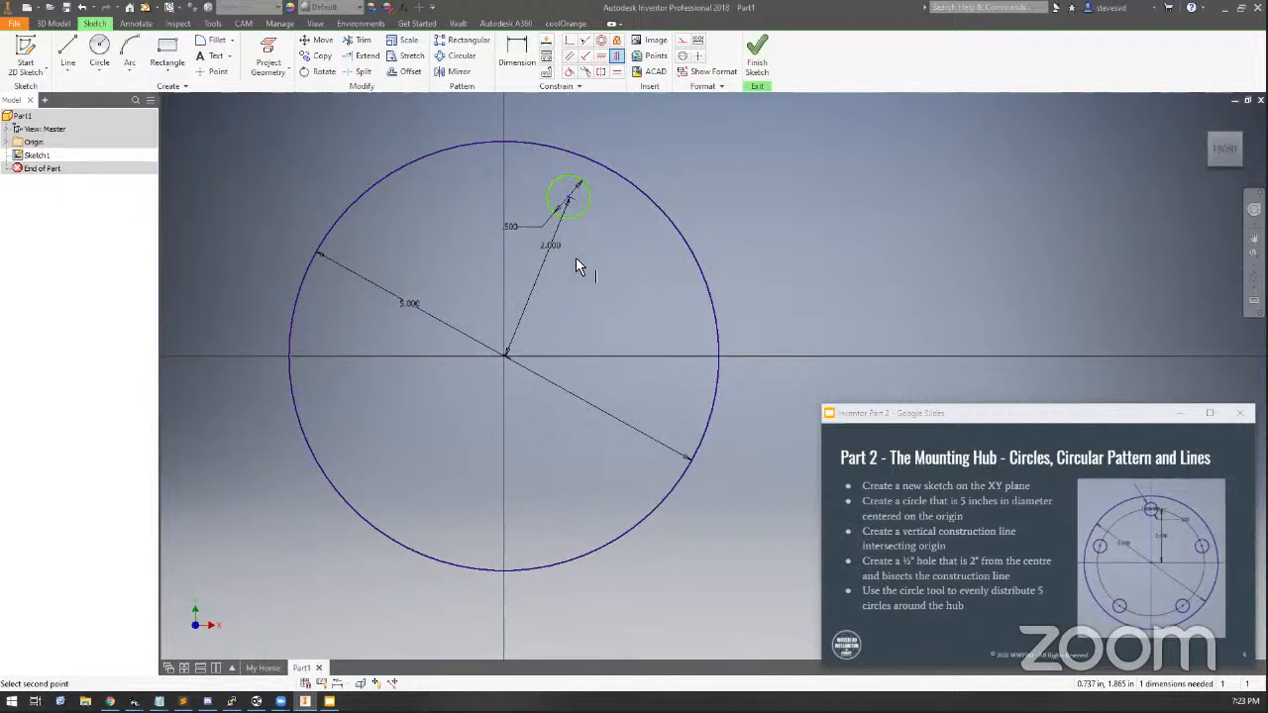
{"action": "left_click", "coordinate": [503, 355]}
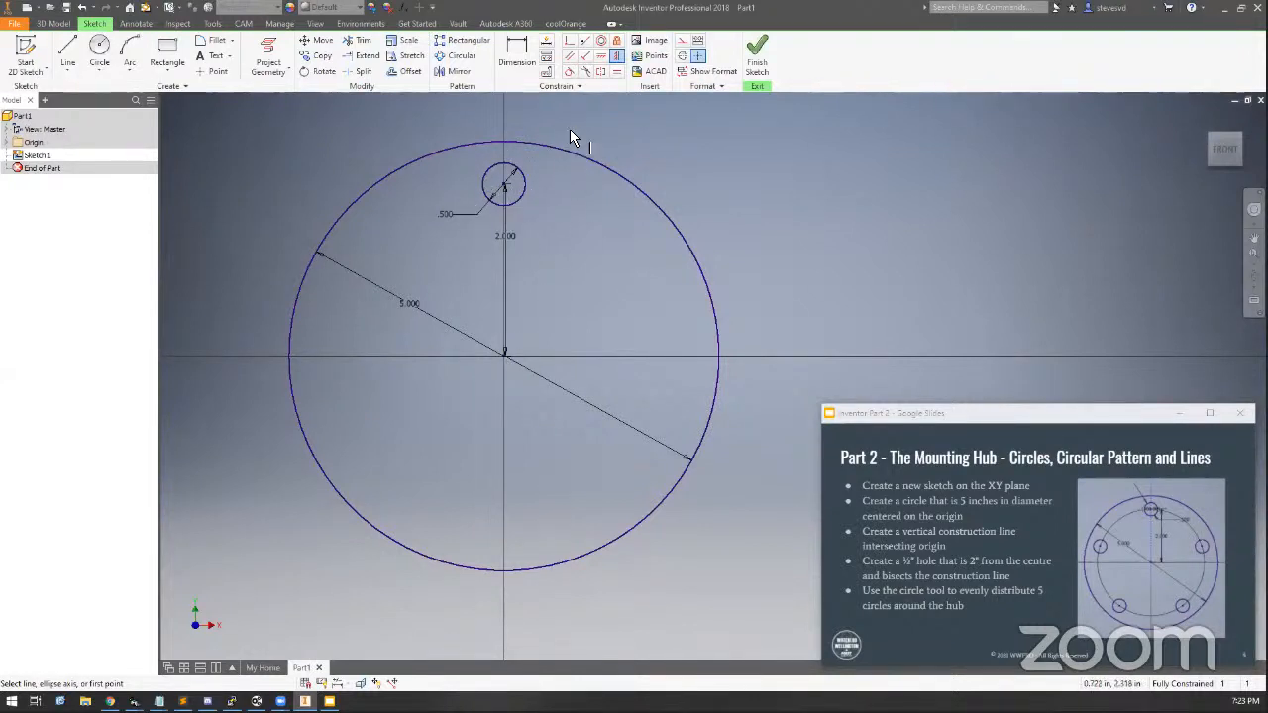
{"action": "key", "text": "Escape"}
{"action": "mouse_move", "coordinate": [504, 185]}
{"action": "left_mouse_down"}
{"action": "mouse_move", "coordinate": [467, 180]}
{"action": "mouse_move", "coordinate": [550, 168]}
{"action": "mouse_move", "coordinate": [476, 192]}
{"action": "mouse_move", "coordinate": [500, 186]}
{"action": "left_mouse_up"}
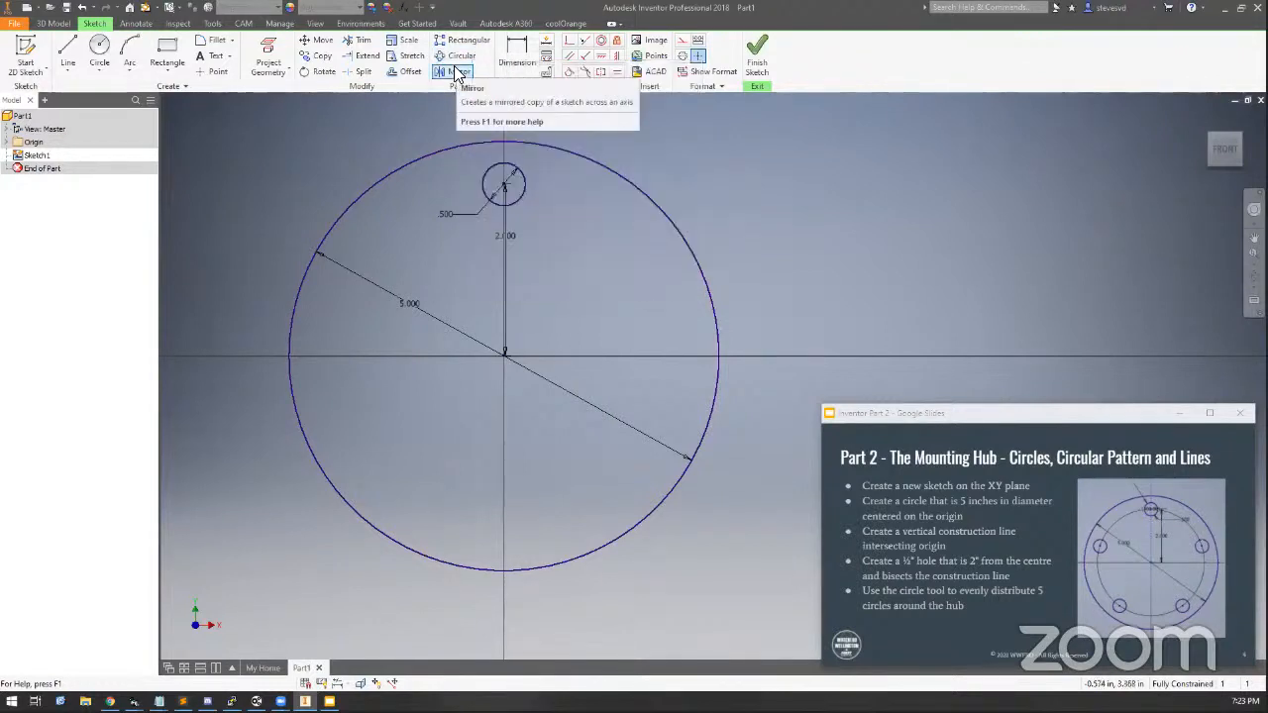
Circular-pattern the small circle about the origin with a count of 5
{"action": "left_click", "coordinate": [455, 57]}
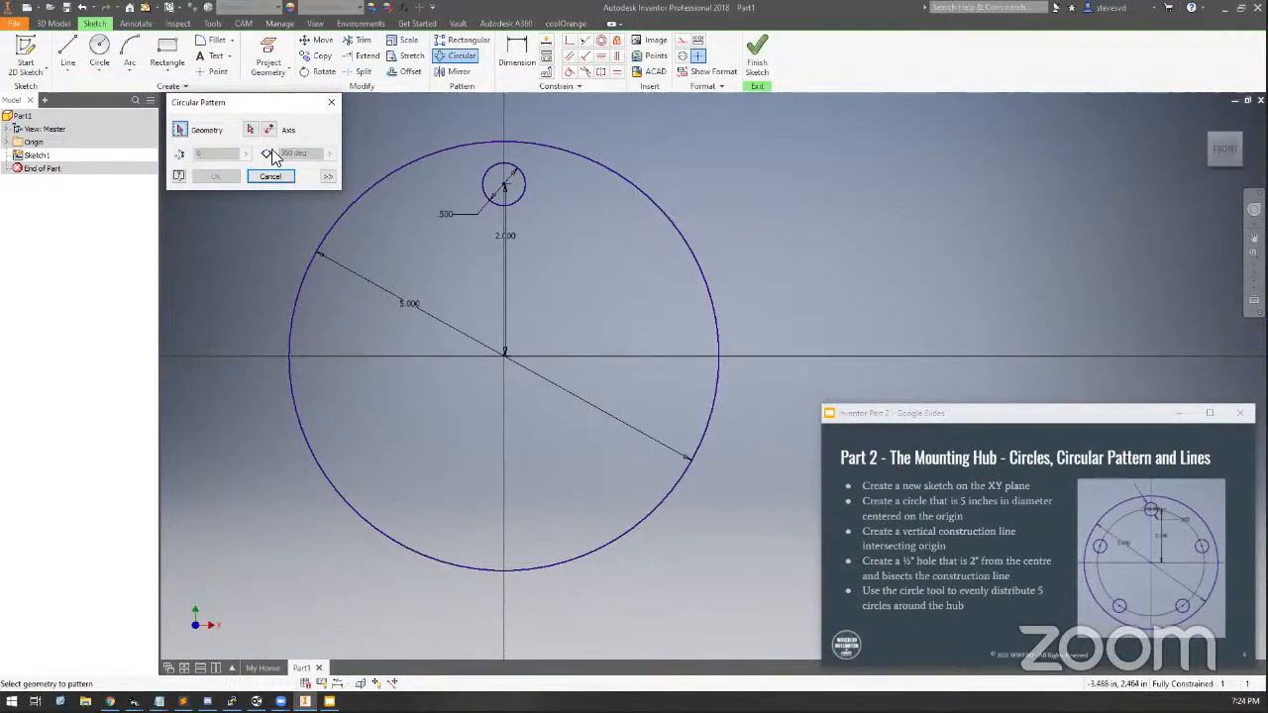
{"action": "left_click", "coordinate": [485, 176]}
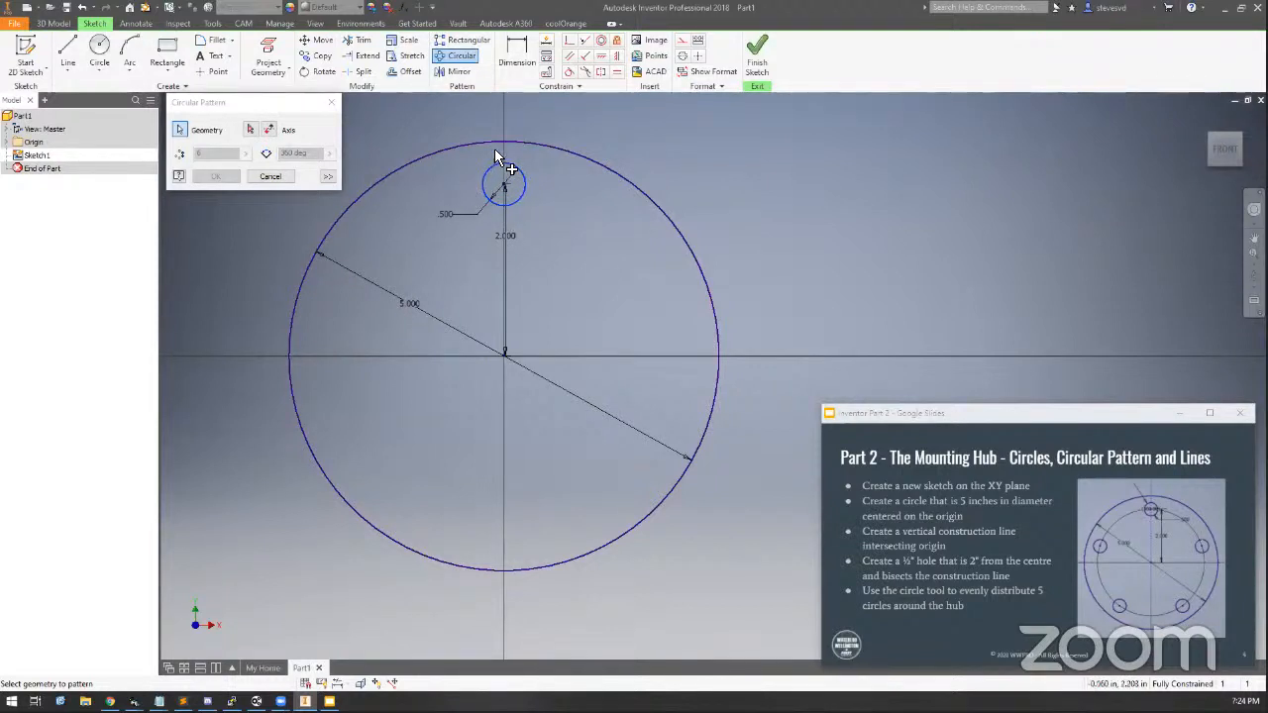
{"action": "left_click", "coordinate": [249, 135]}
{"action": "left_click", "coordinate": [250, 133]}
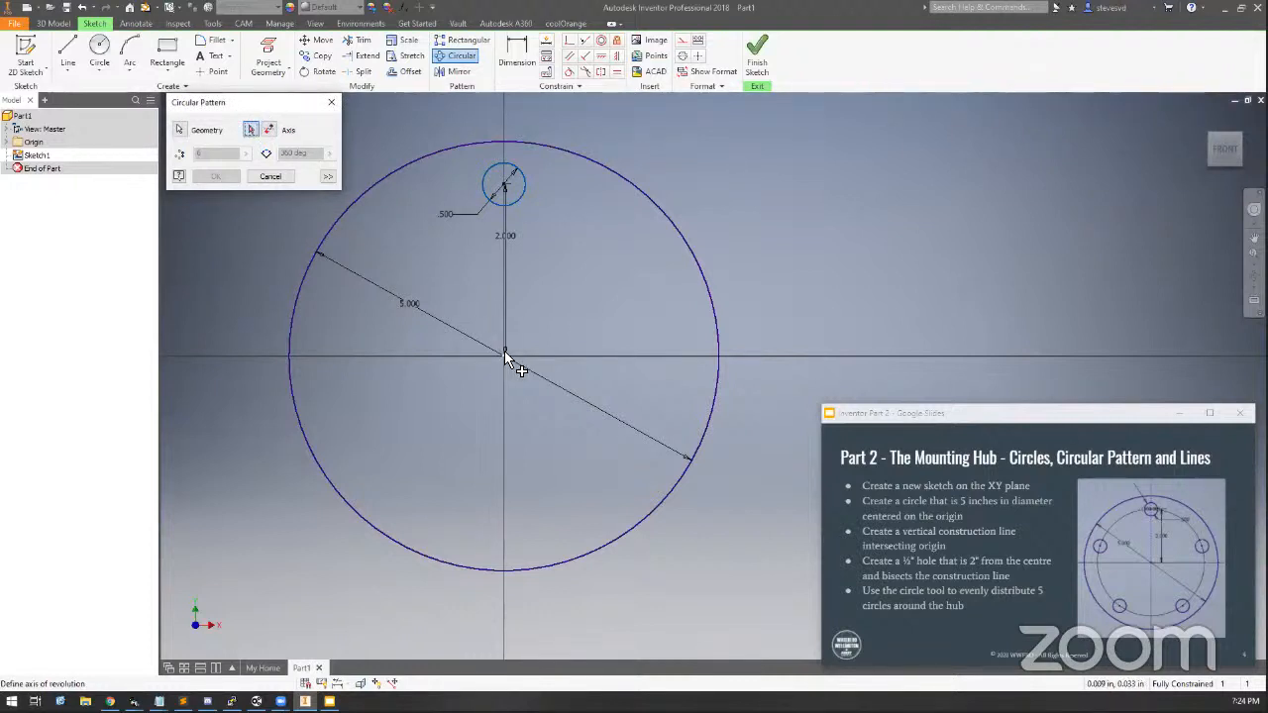
{"action": "mouse_move", "coordinate": [504, 352]}
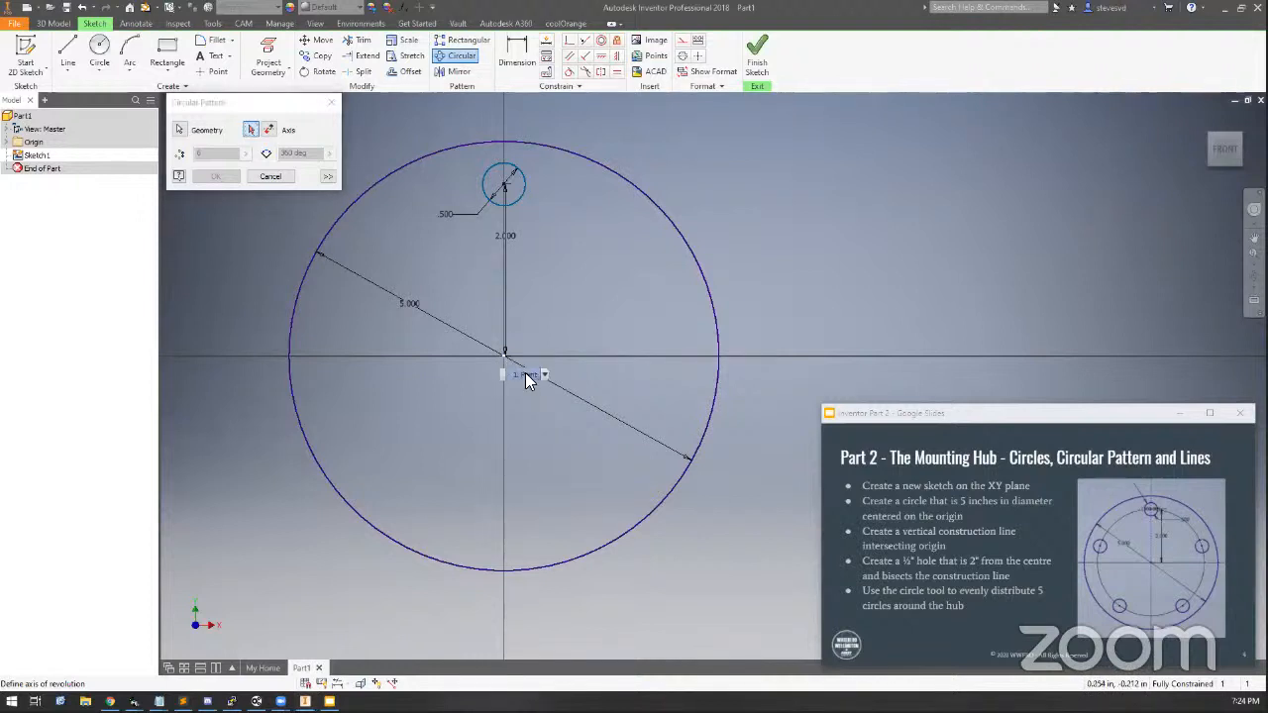
{"action": "left_click", "coordinate": [504, 352]}
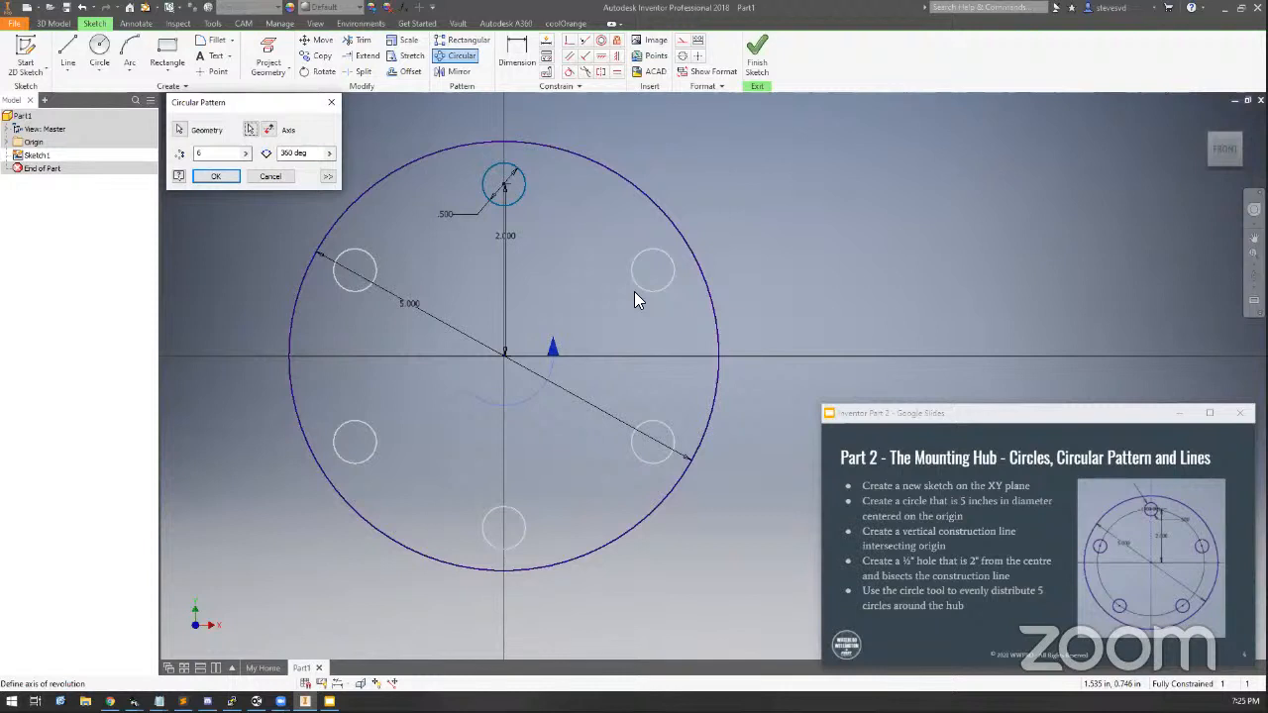
{"action": "left_click", "coordinate": [222, 154]}
{"action": "left_click_drag", "start_coordinate": [222, 155], "coordinate": [170, 157]}
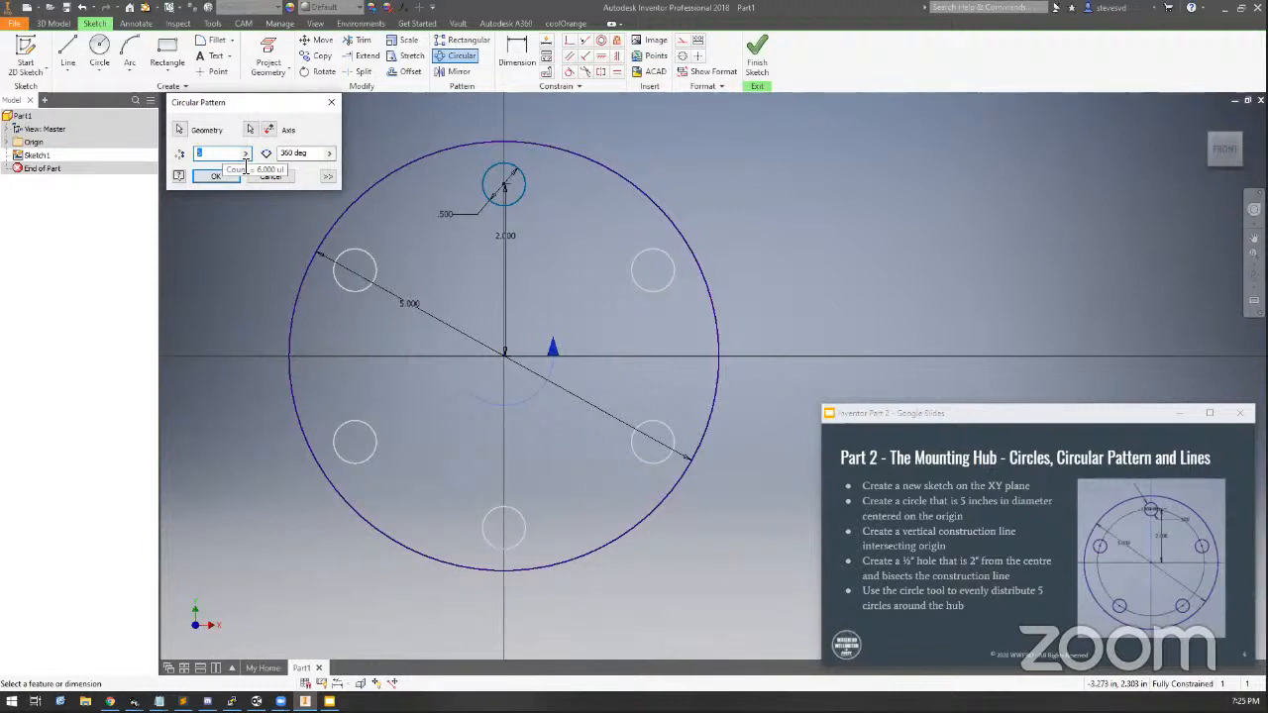
{"action": "type", "text": "5"}
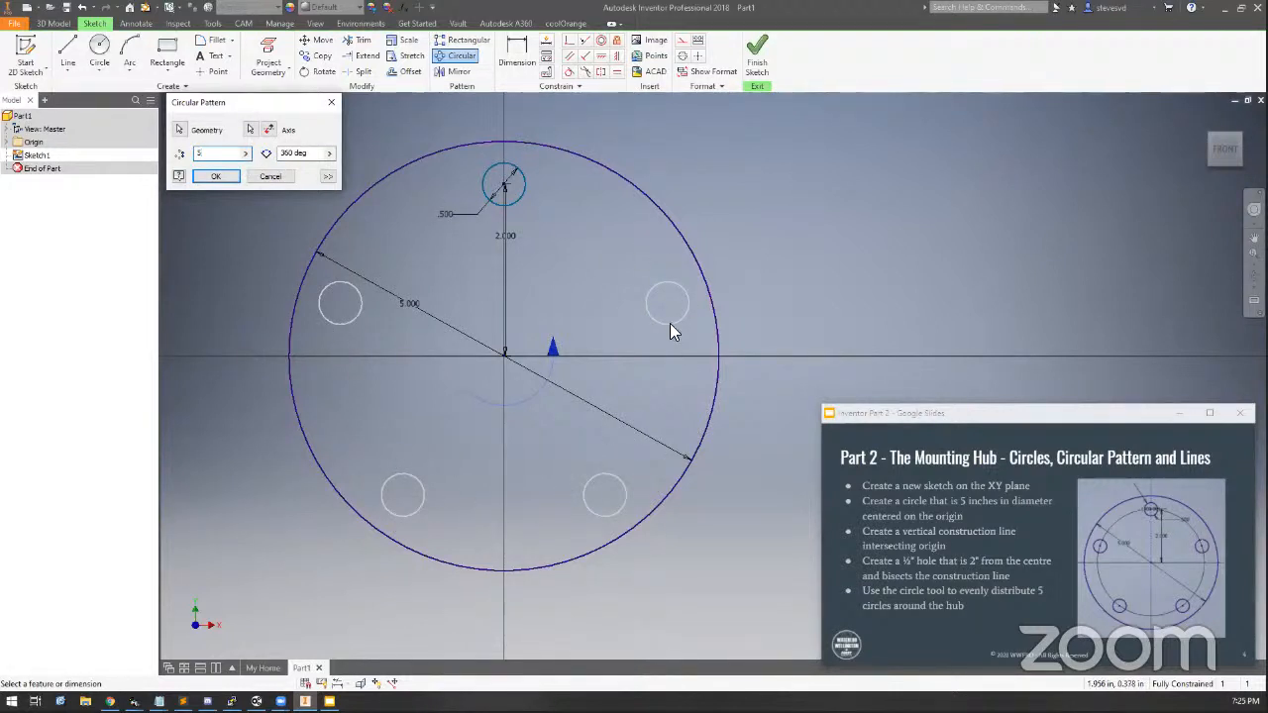
Try pattern angles of 180 and 90 degrees, flipping the pattern direction each time
{"action": "left_click", "coordinate": [330, 153]}
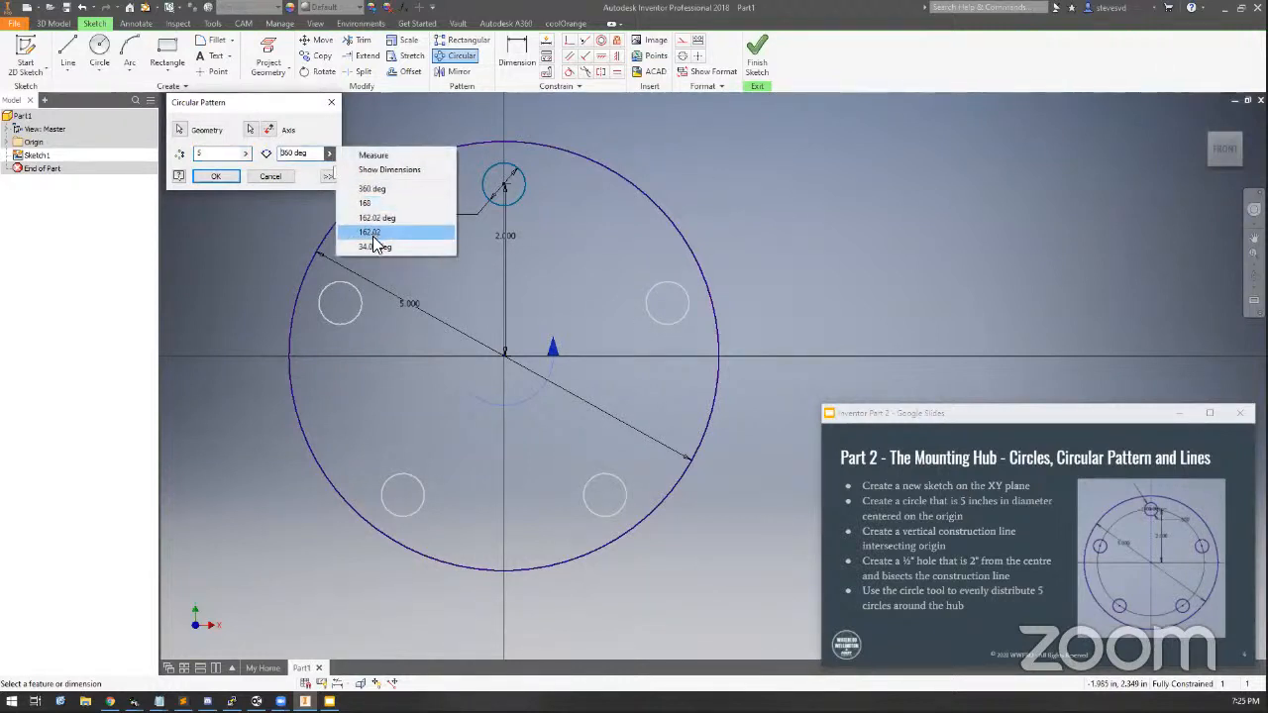
{"action": "left_click_drag", "start_coordinate": [309, 153], "coordinate": [241, 149]}
{"action": "type", "text": "180"}
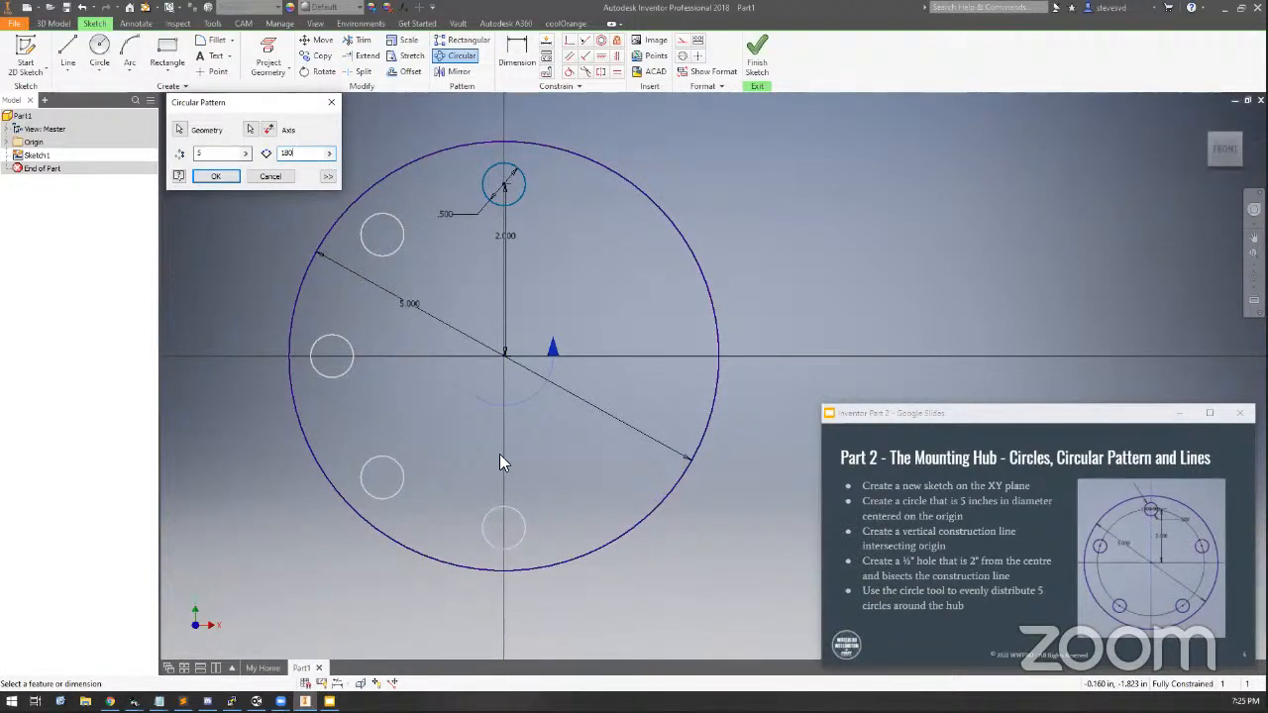
{"action": "left_click", "coordinate": [269, 129]}
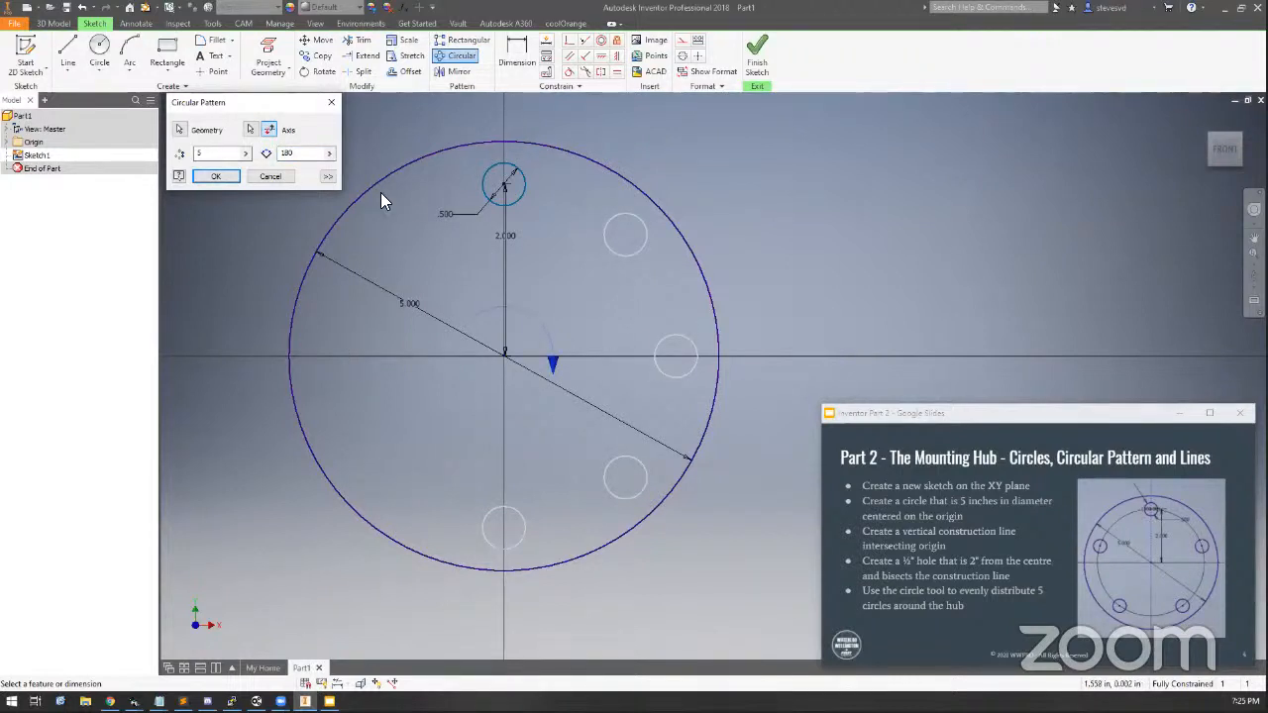
{"action": "left_click_drag", "start_coordinate": [303, 153], "coordinate": [168, 156]}
{"action": "type", "text": "90"}
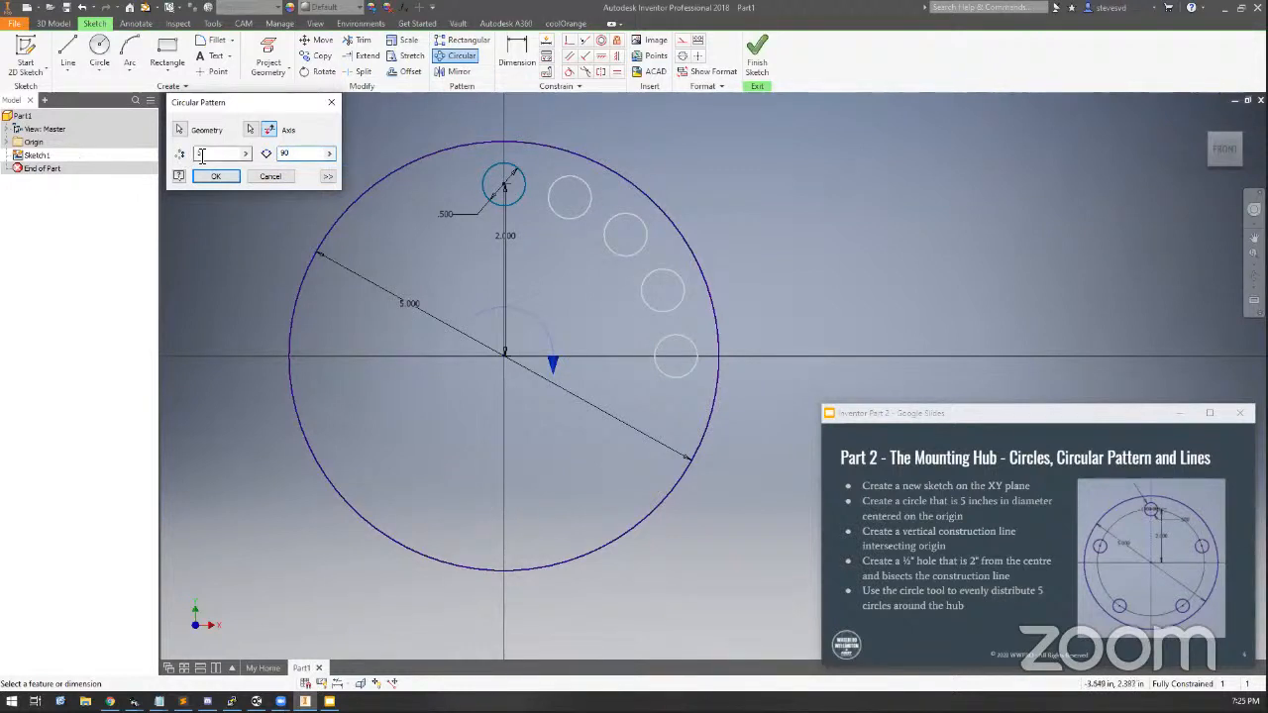
{"action": "left_click", "coordinate": [269, 130]}
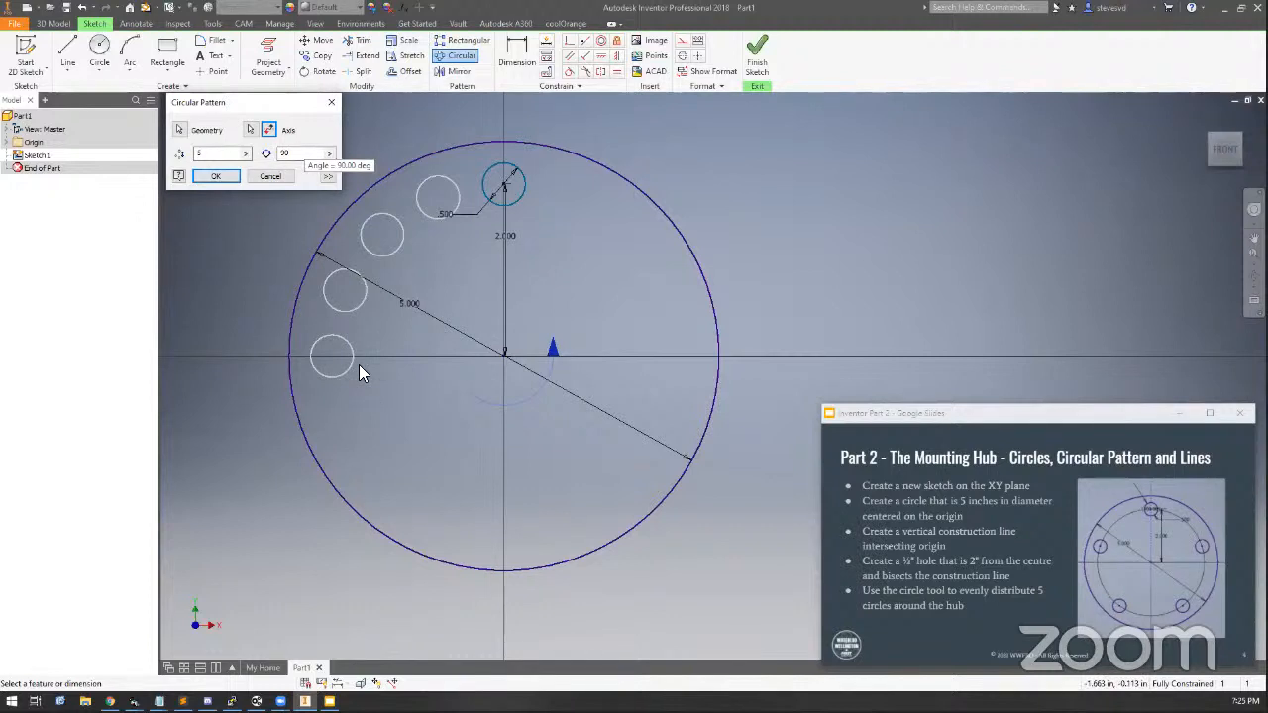
Set the pattern angle to 360 deg and complete the circular pattern
{"action": "double_click", "coordinate": [305, 153]}
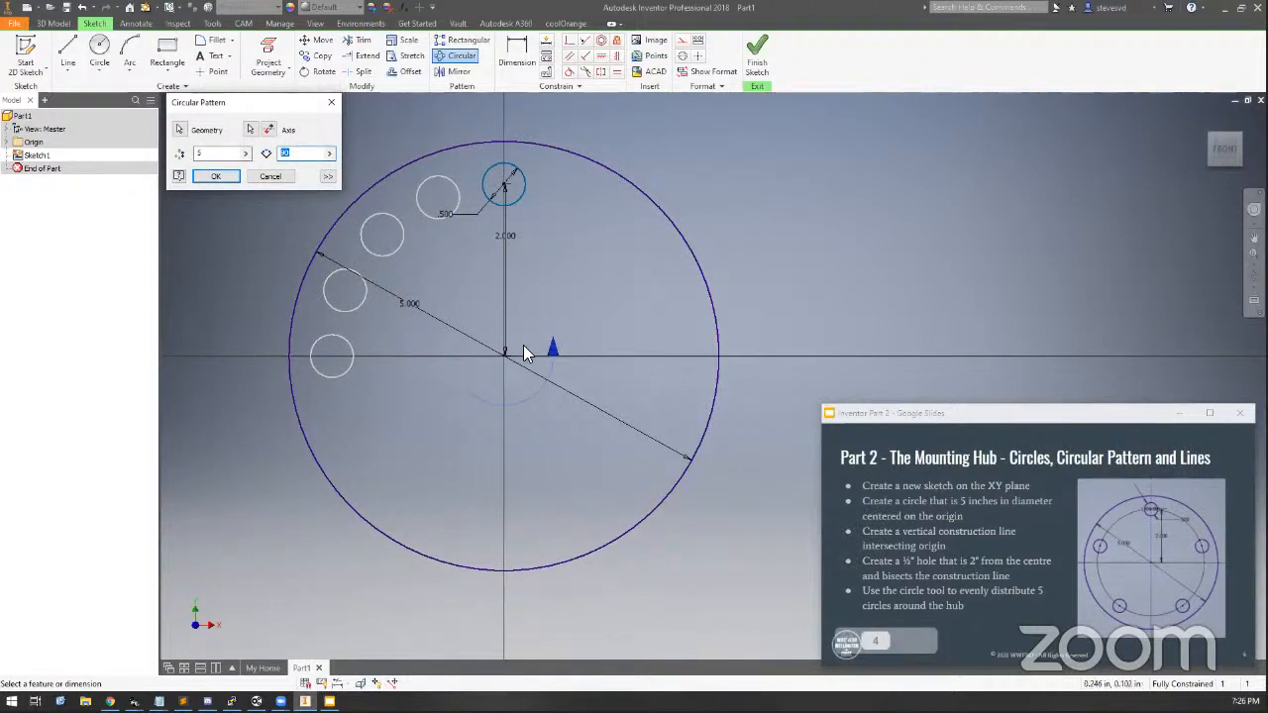
{"action": "type", "text": "360"}
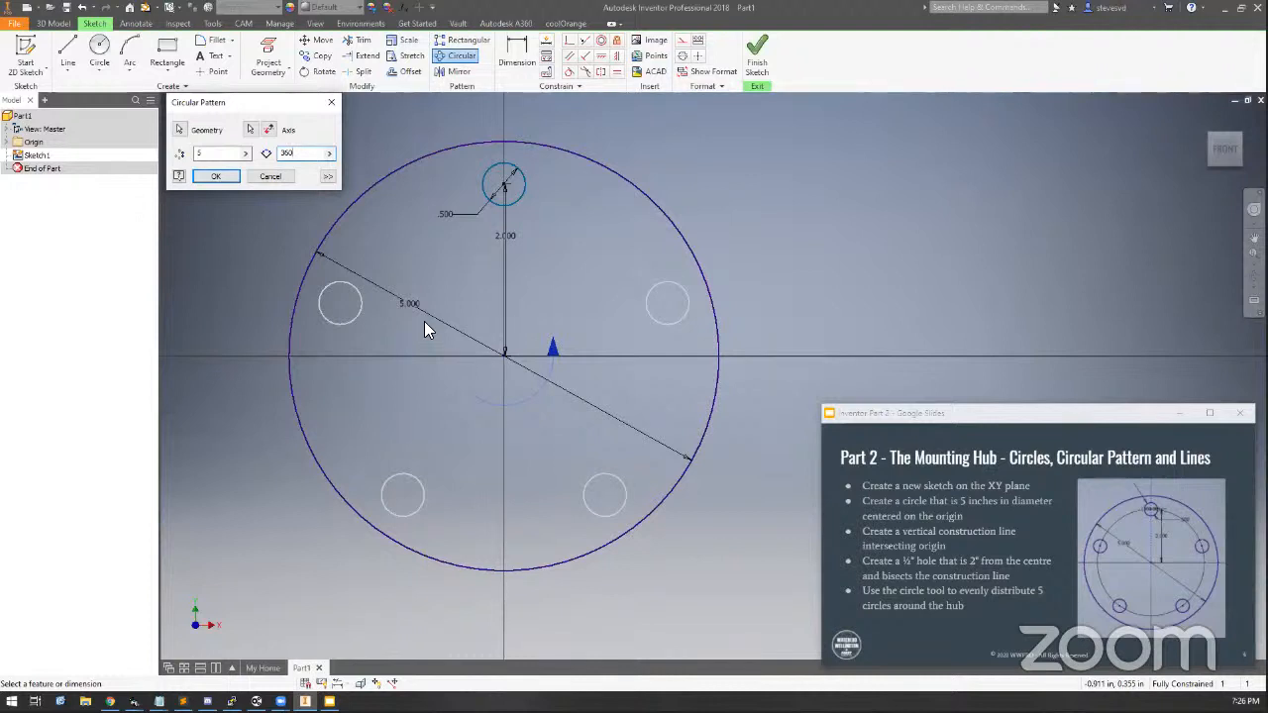
{"action": "left_click", "coordinate": [216, 178]}
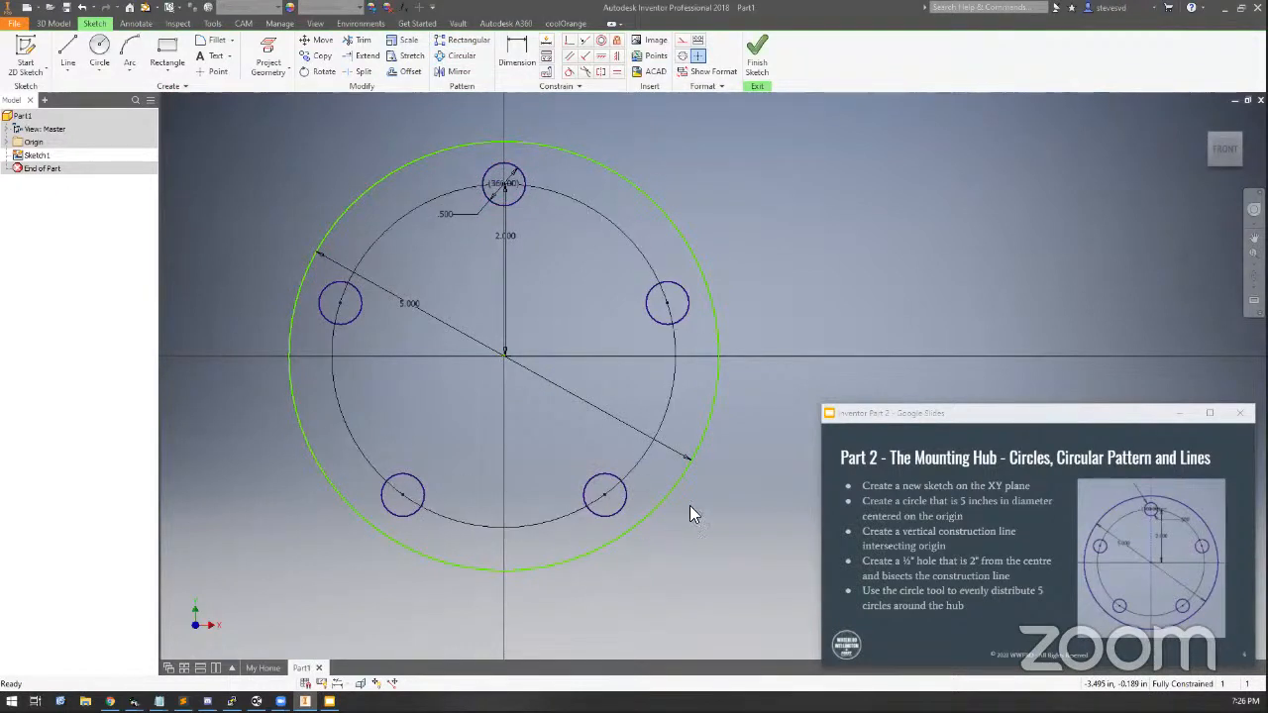
Inspect the circular pattern's context options and its edit dialog without changing anything
{"action": "left_click_drag", "start_coordinate": [377, 176], "coordinate": [337, 165]}
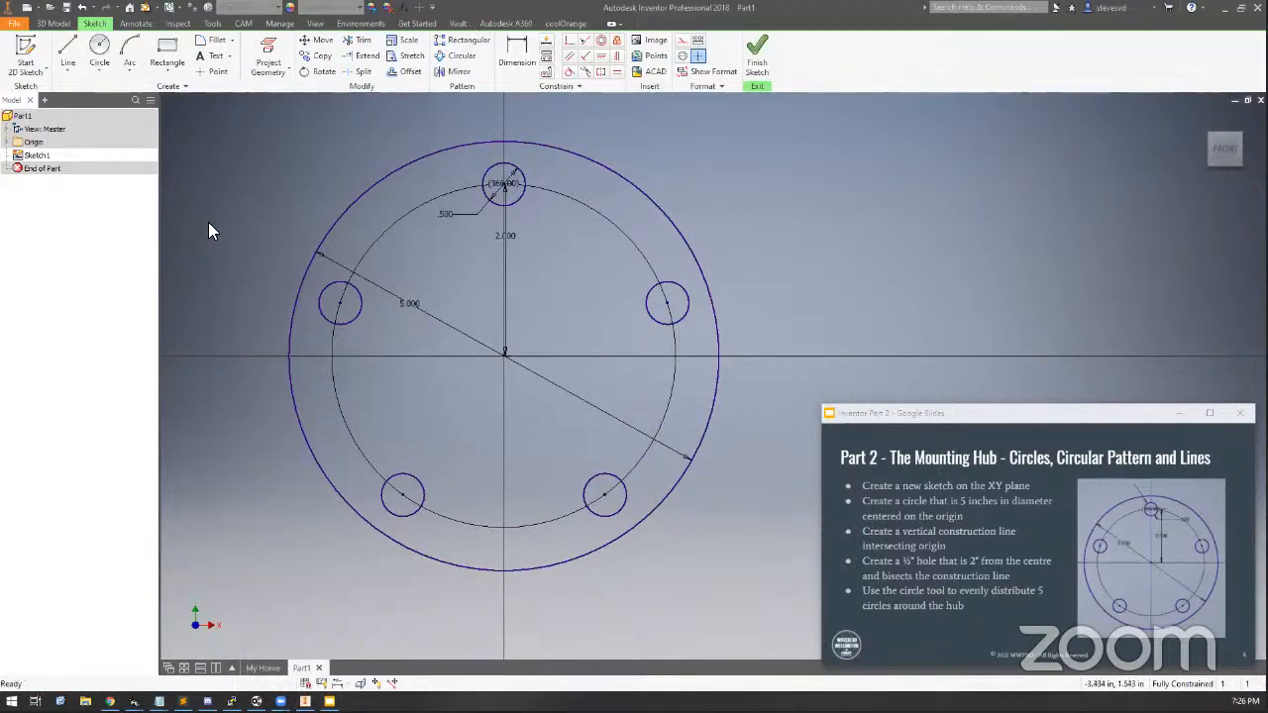
{"action": "right_click", "coordinate": [518, 196]}
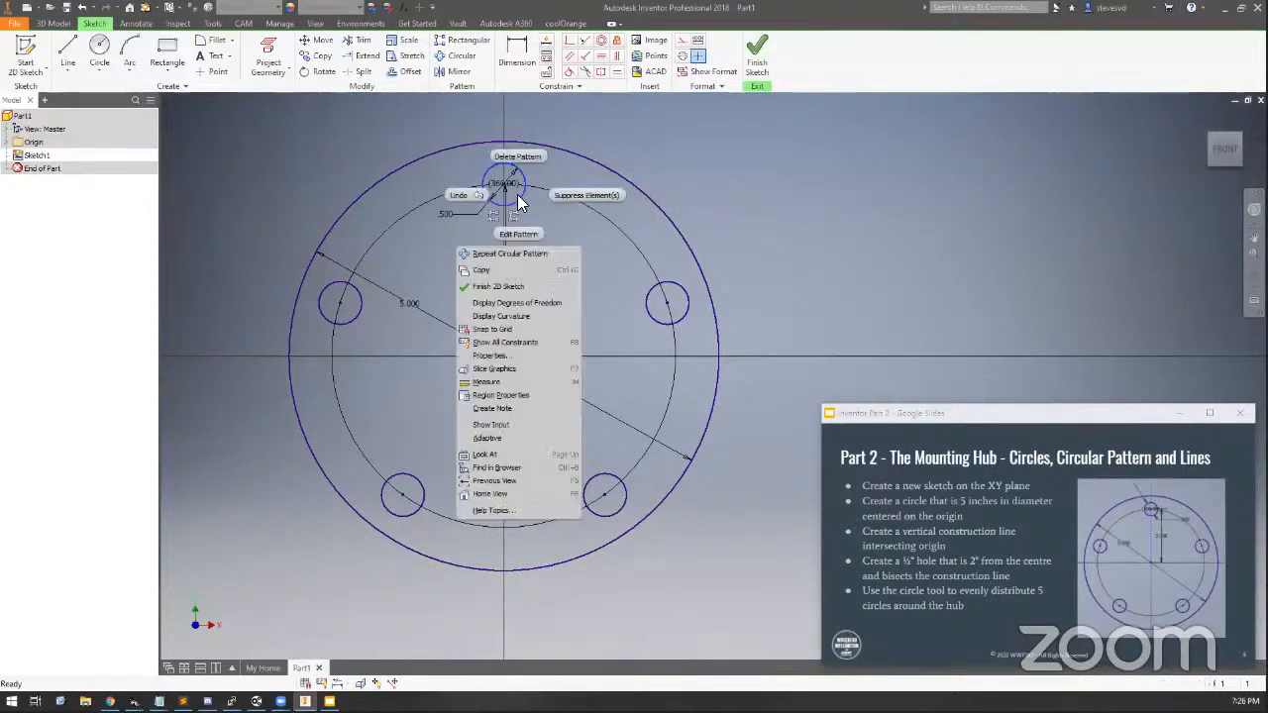
{"action": "key", "text": "Escape"}
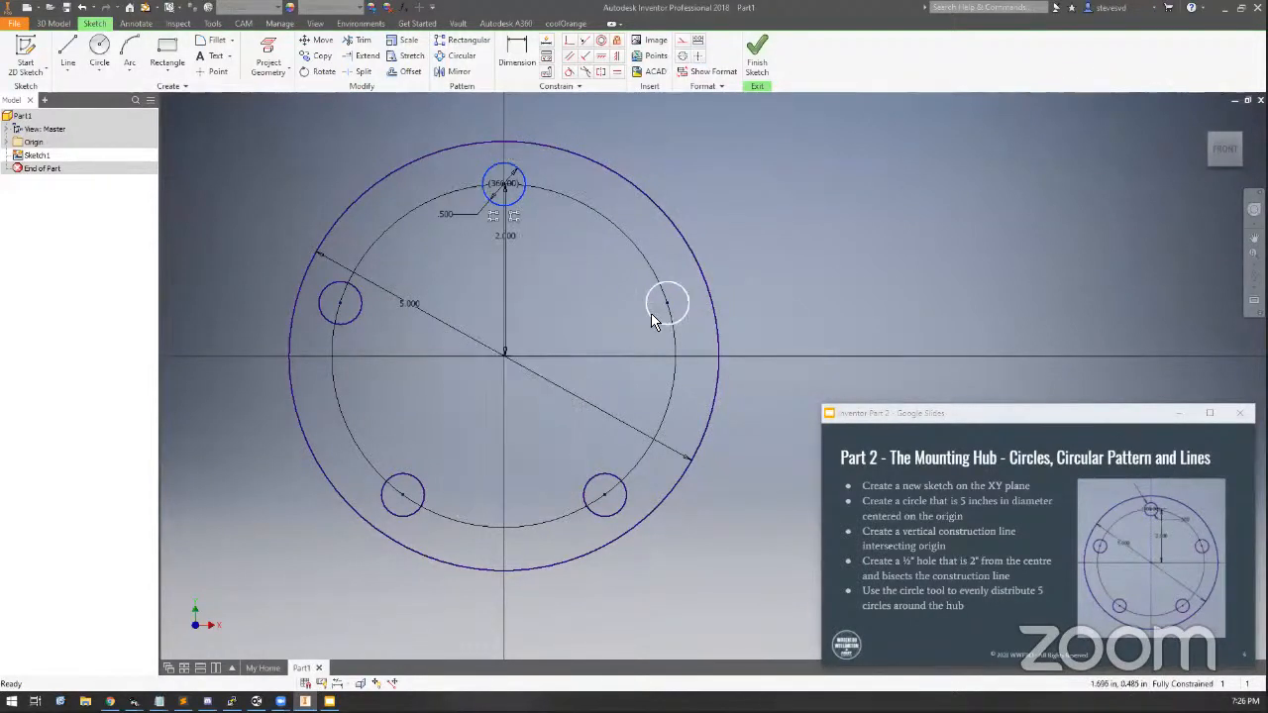
{"action": "right_click", "coordinate": [648, 319]}
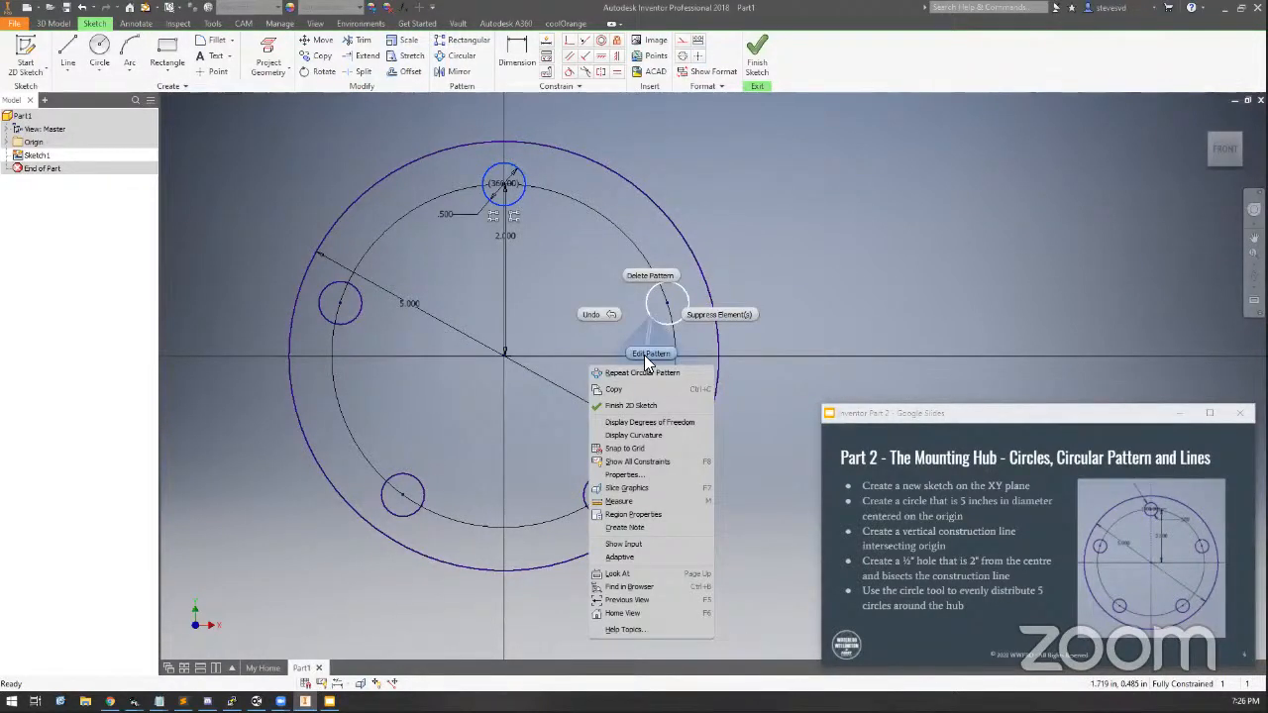
{"action": "key", "text": "Escape"}
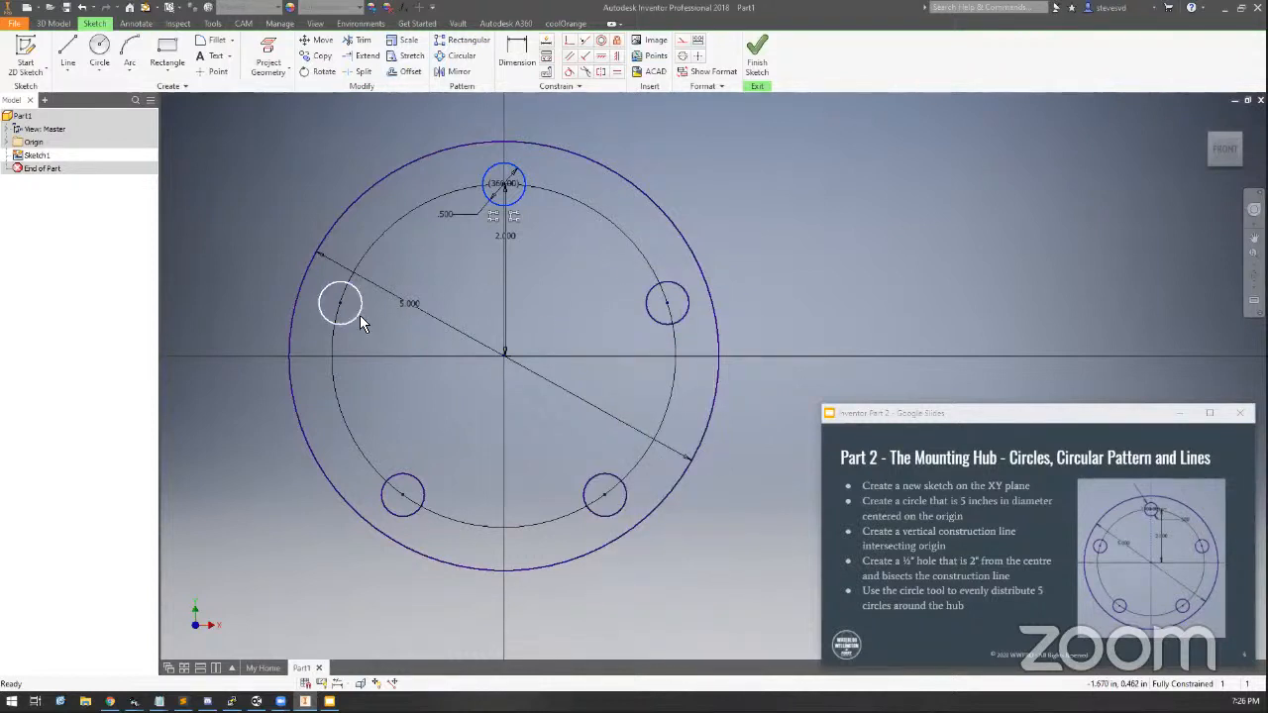
{"action": "right_click", "coordinate": [358, 315]}
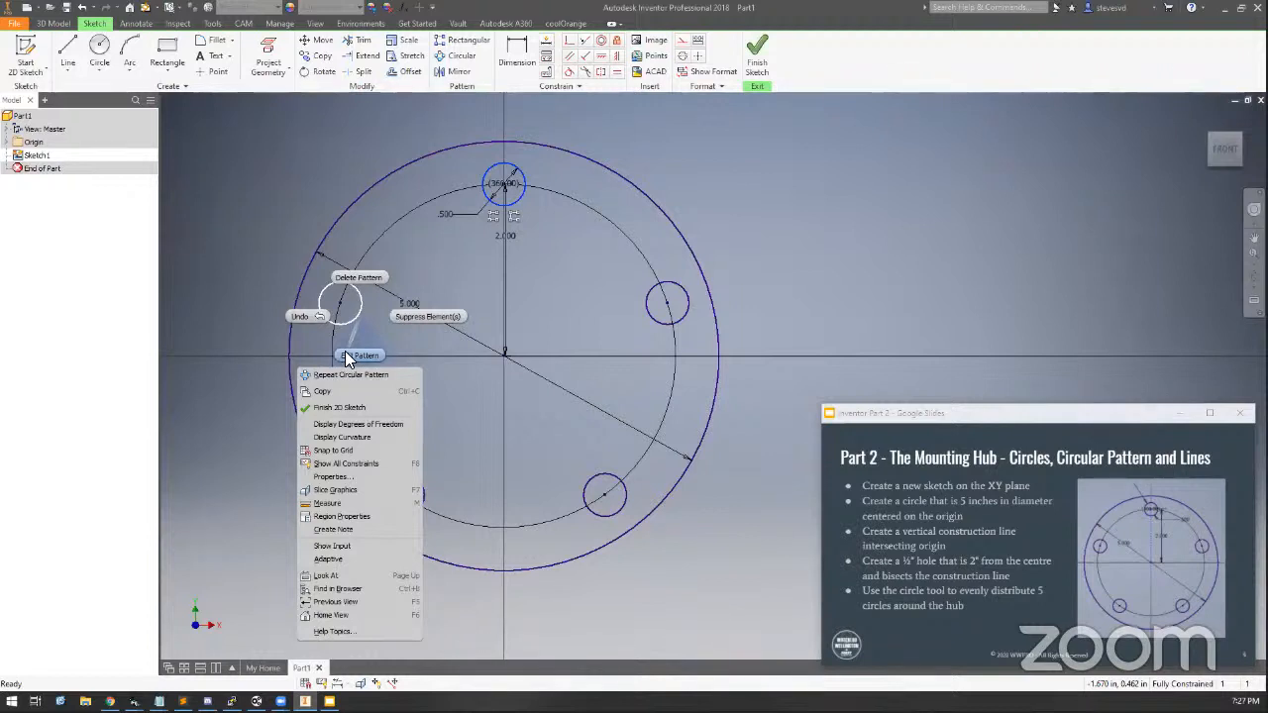
{"action": "left_click", "coordinate": [347, 356]}
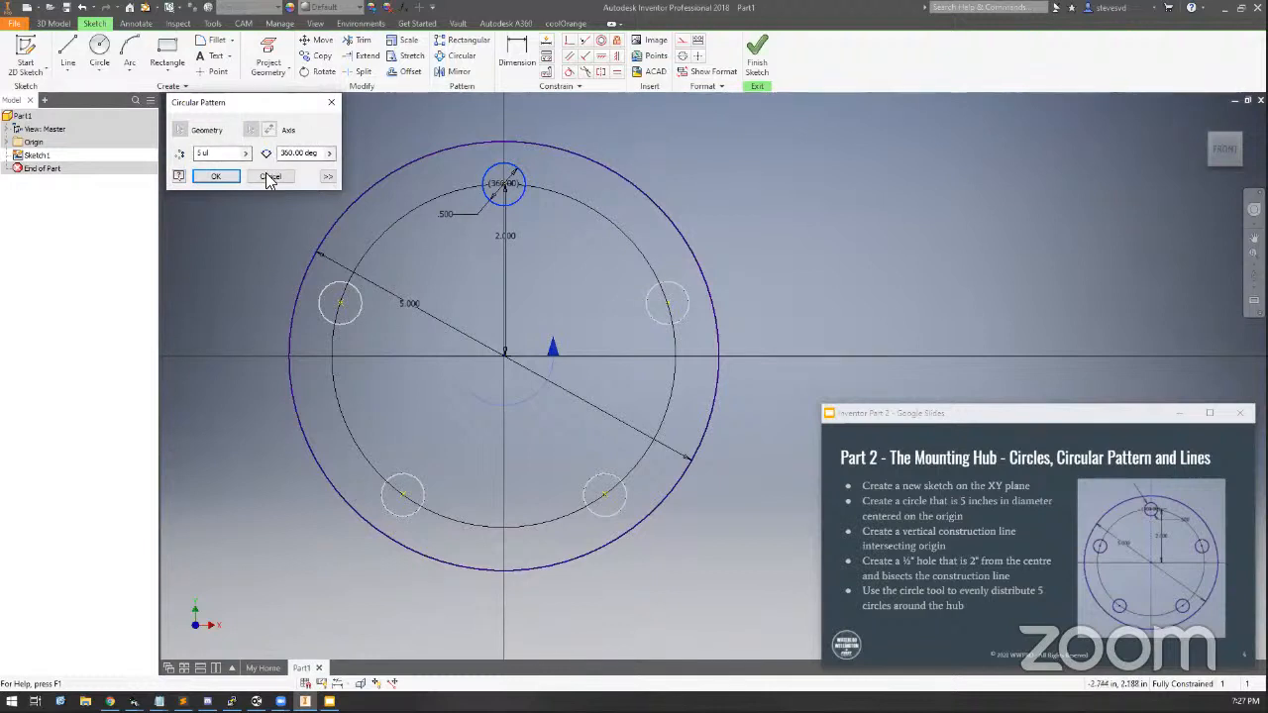
{"action": "key", "text": "Return"}
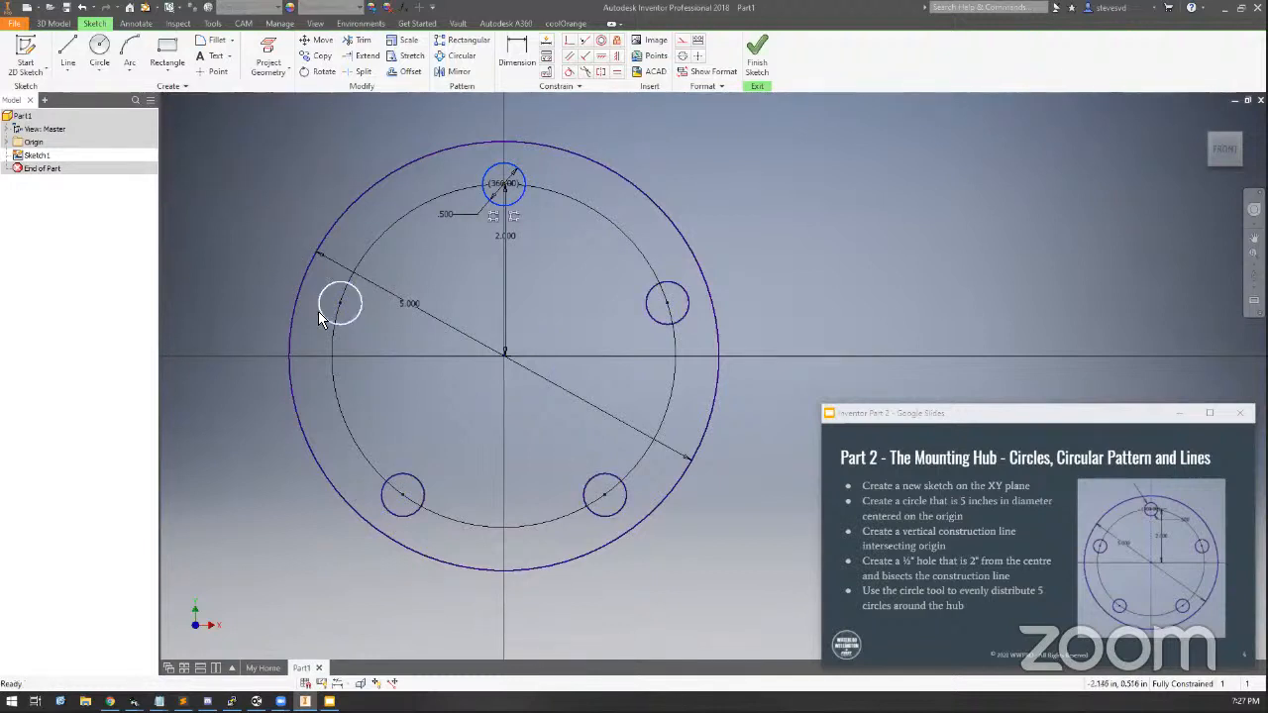
{"action": "right_click", "coordinate": [318, 313]}
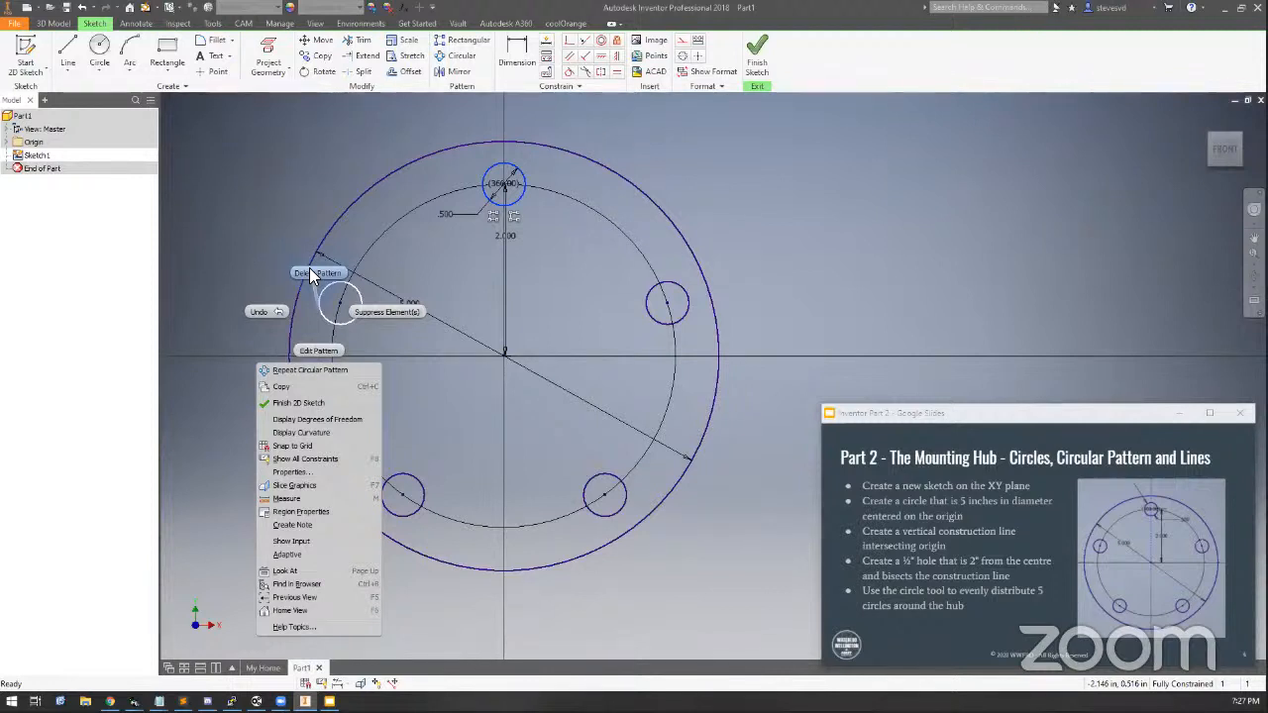
{"action": "left_click", "coordinate": [263, 169]}
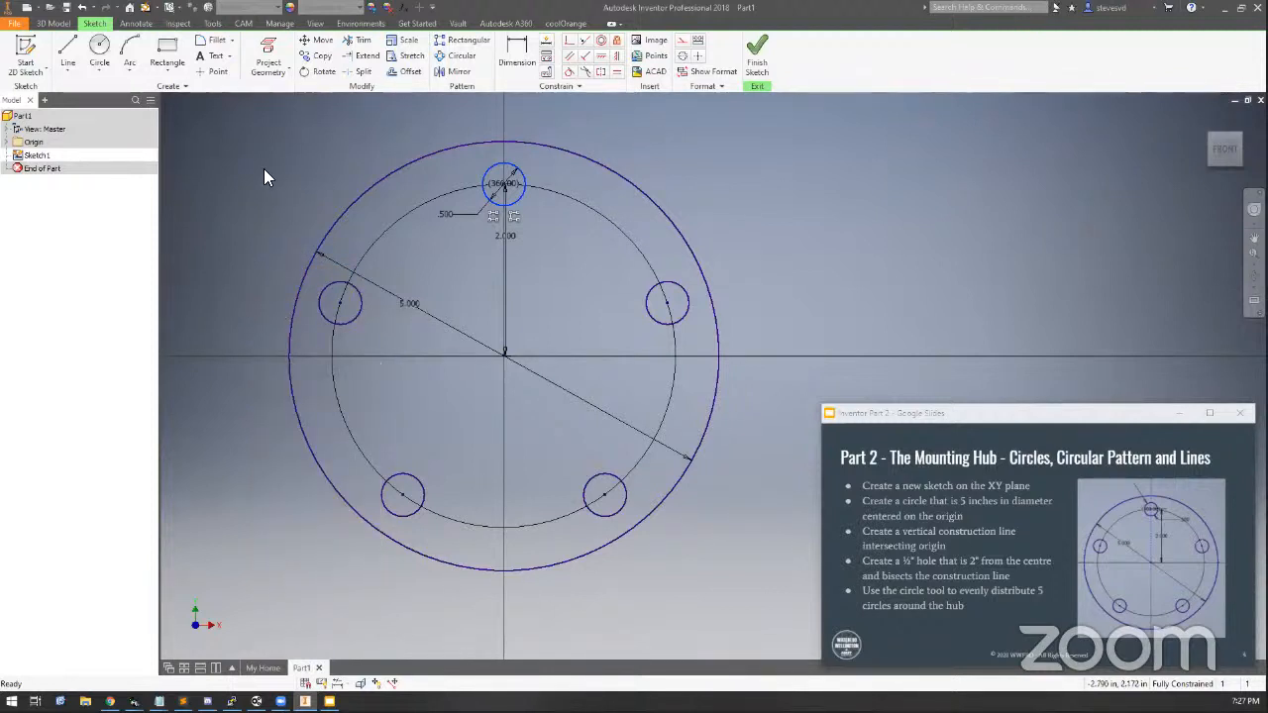
{"action": "left_click", "coordinate": [669, 286]}
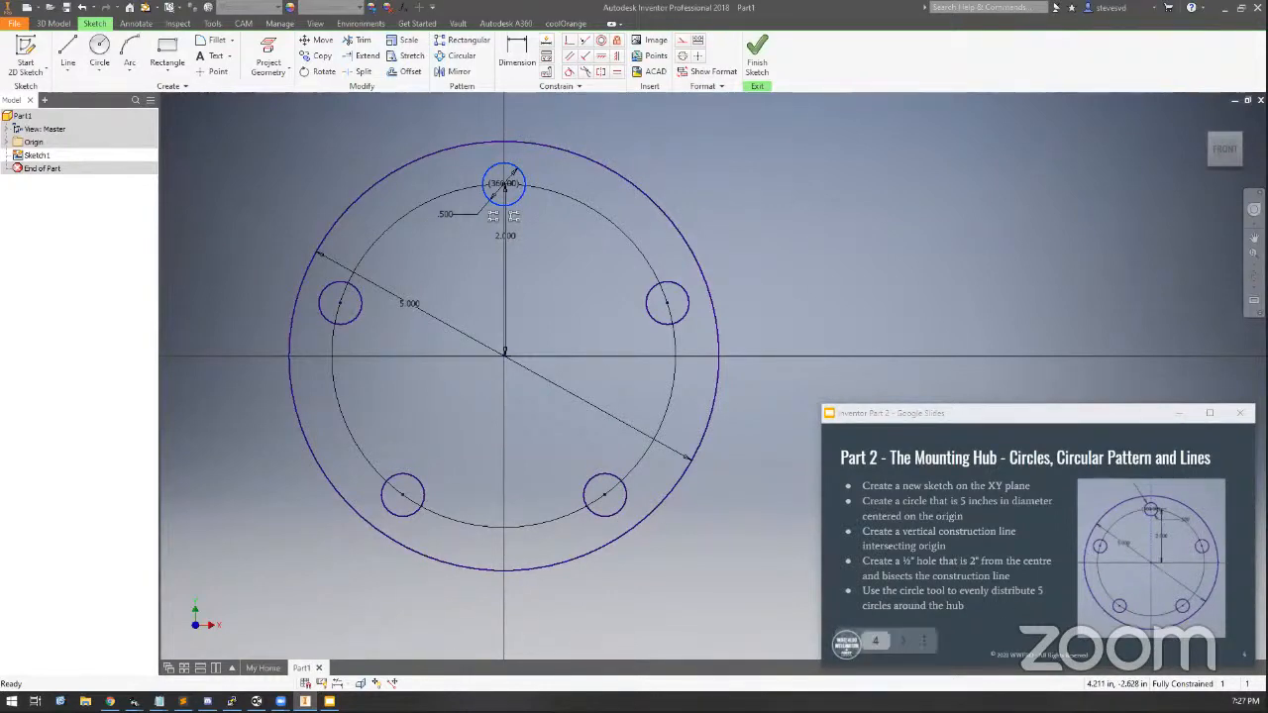
Finish the sketch
{"action": "left_click", "coordinate": [764, 61]}
{"action": "scroll", "coordinate": [544, 517], "scroll_direction": "up", "scroll_amount": 5}
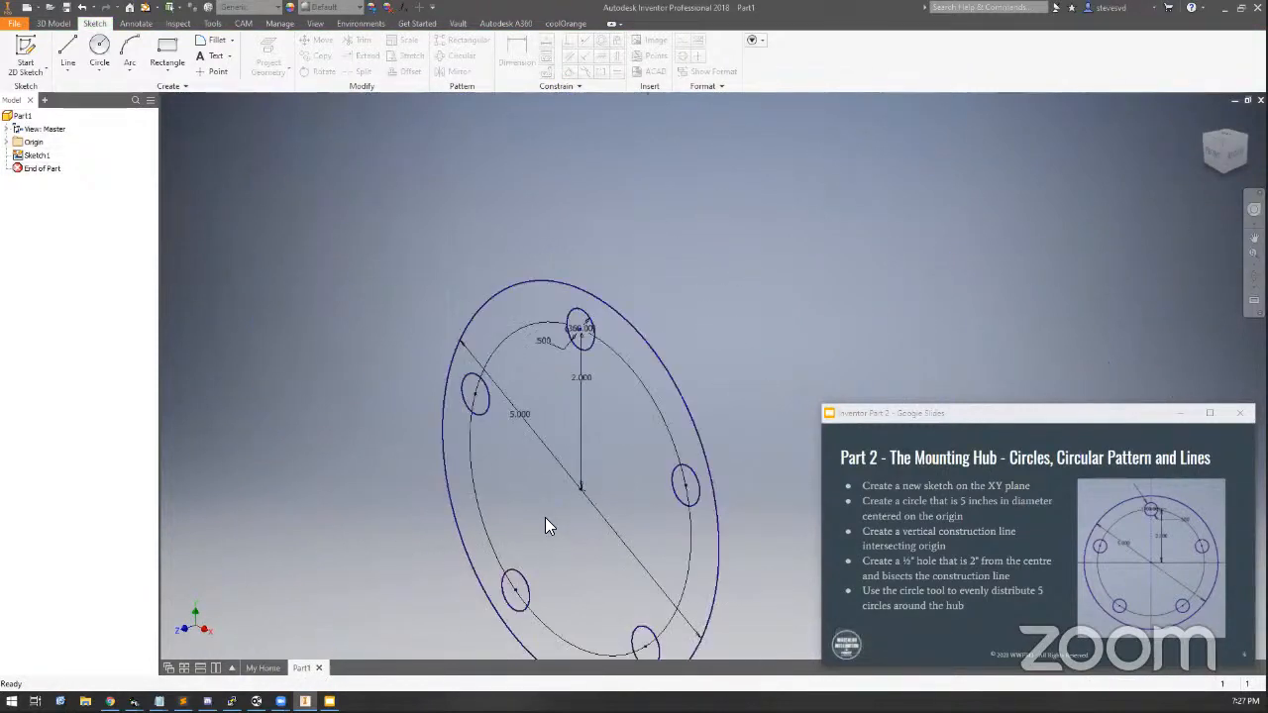
{"action": "middle_click_drag", "start_coordinate": [545, 517], "coordinate": [514, 366]}
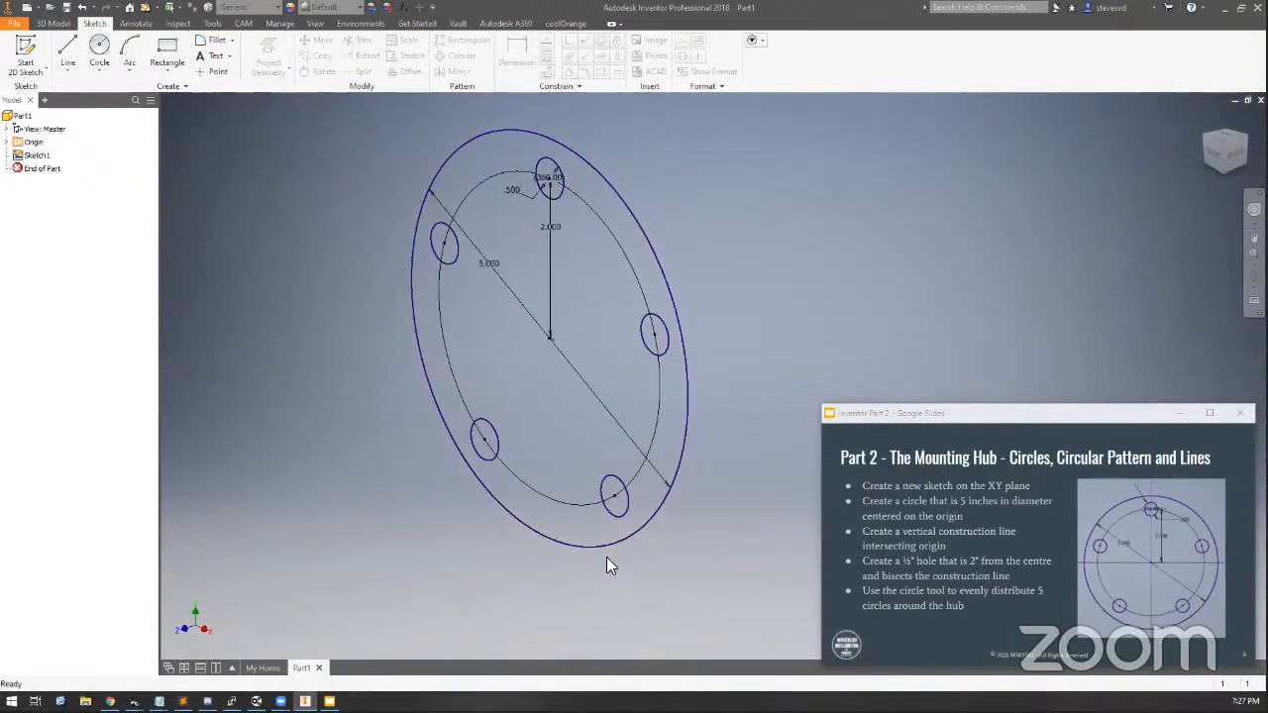
{"action": "left_click", "coordinate": [905, 642]}
{"action": "left_click", "coordinate": [905, 643]}
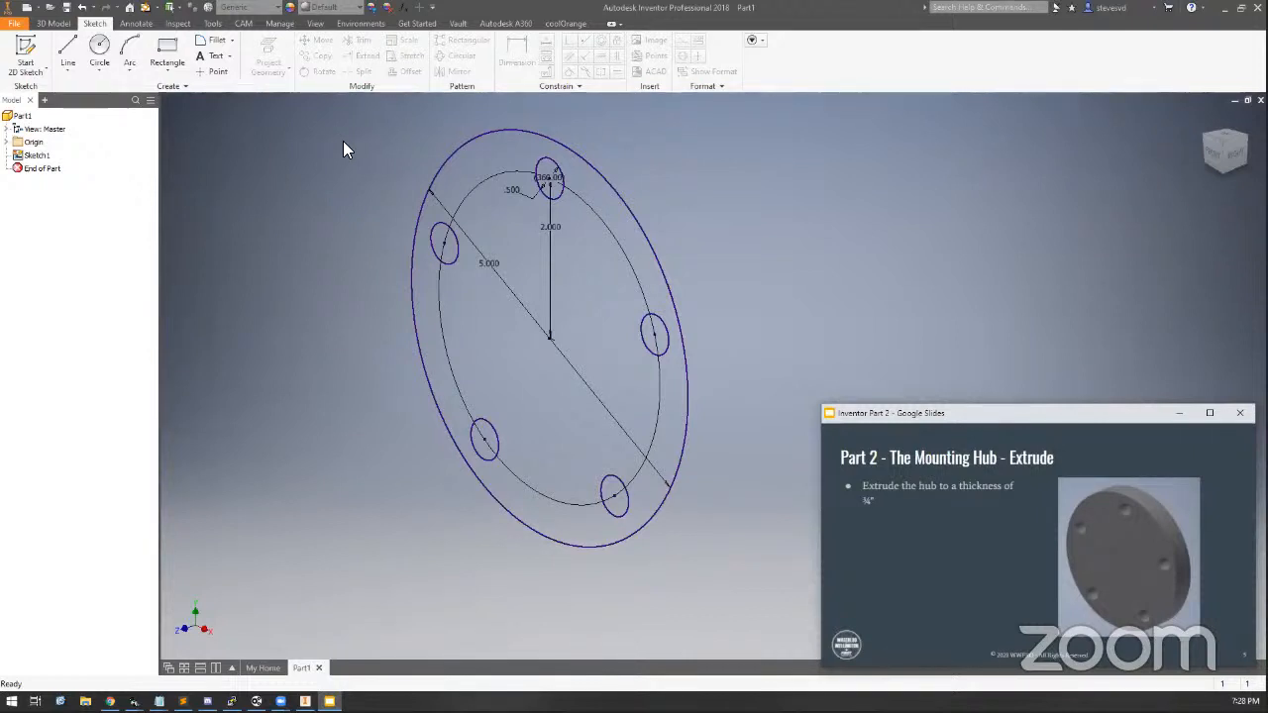
Extrude the hub's ring profile around the five holes to a thickness of .75 in
{"action": "left_click", "coordinate": [66, 49]}
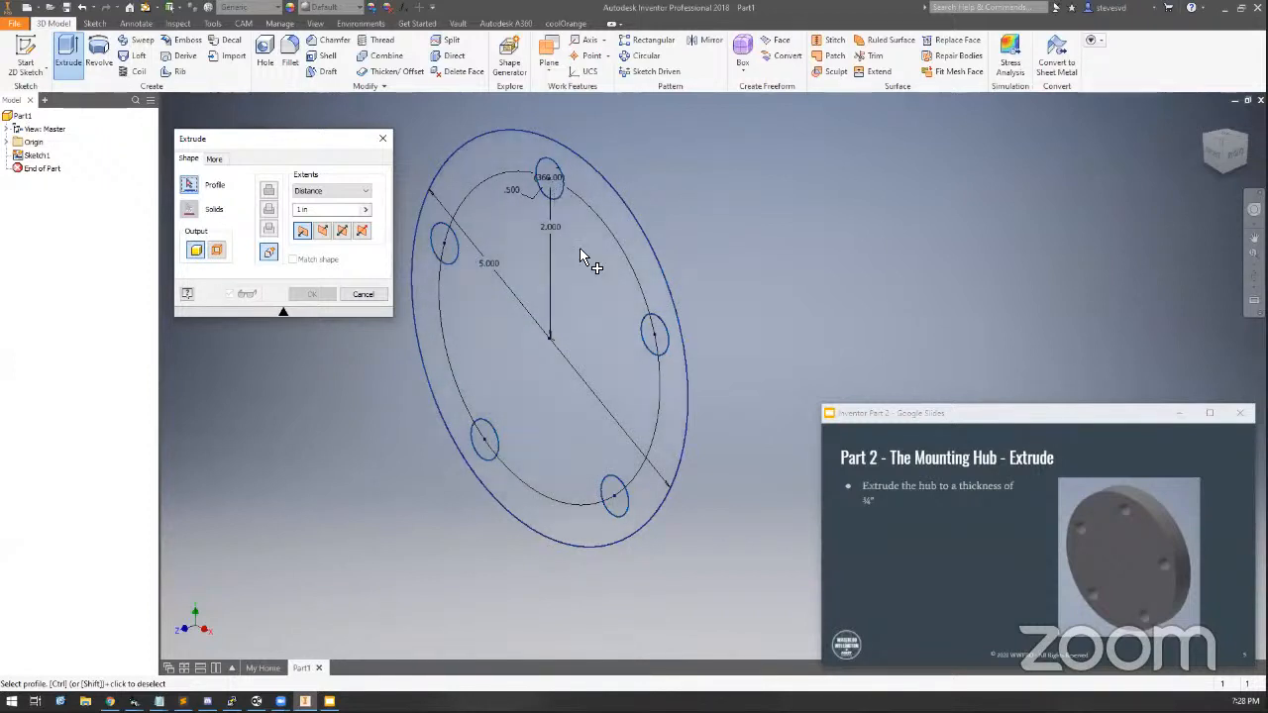
{"action": "left_click", "coordinate": [654, 337]}
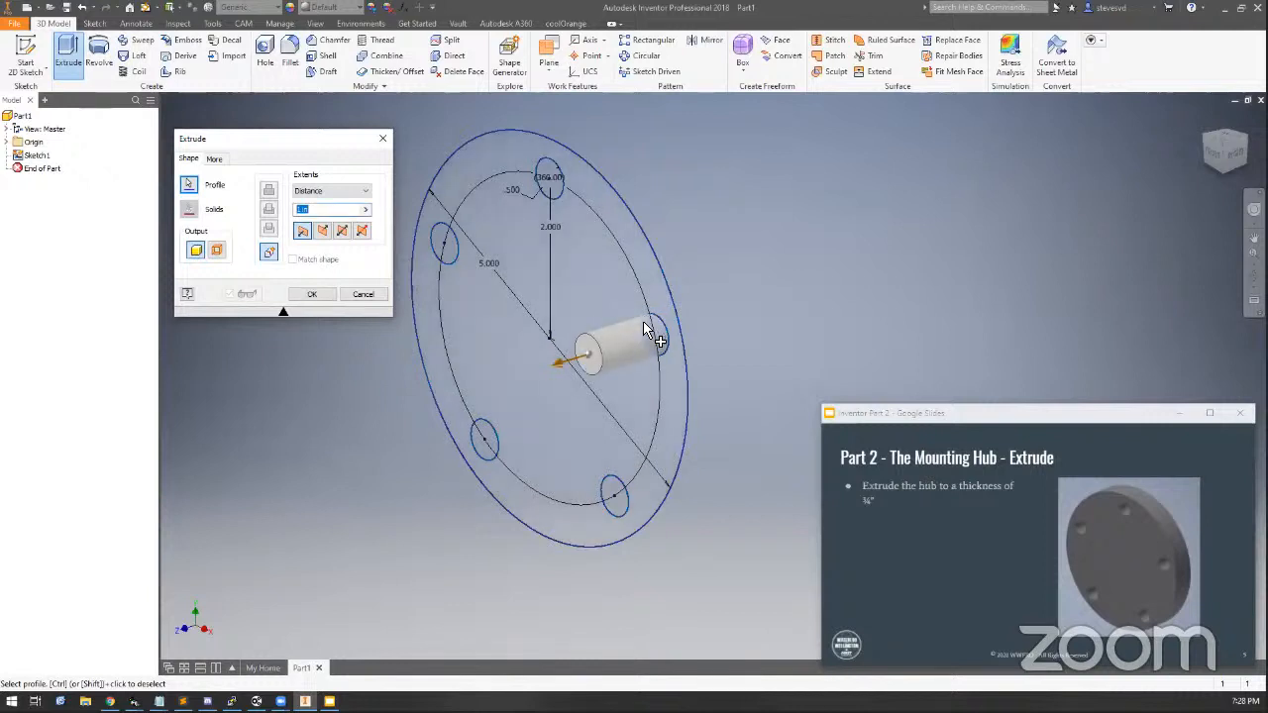
{"action": "left_click", "coordinate": [615, 507]}
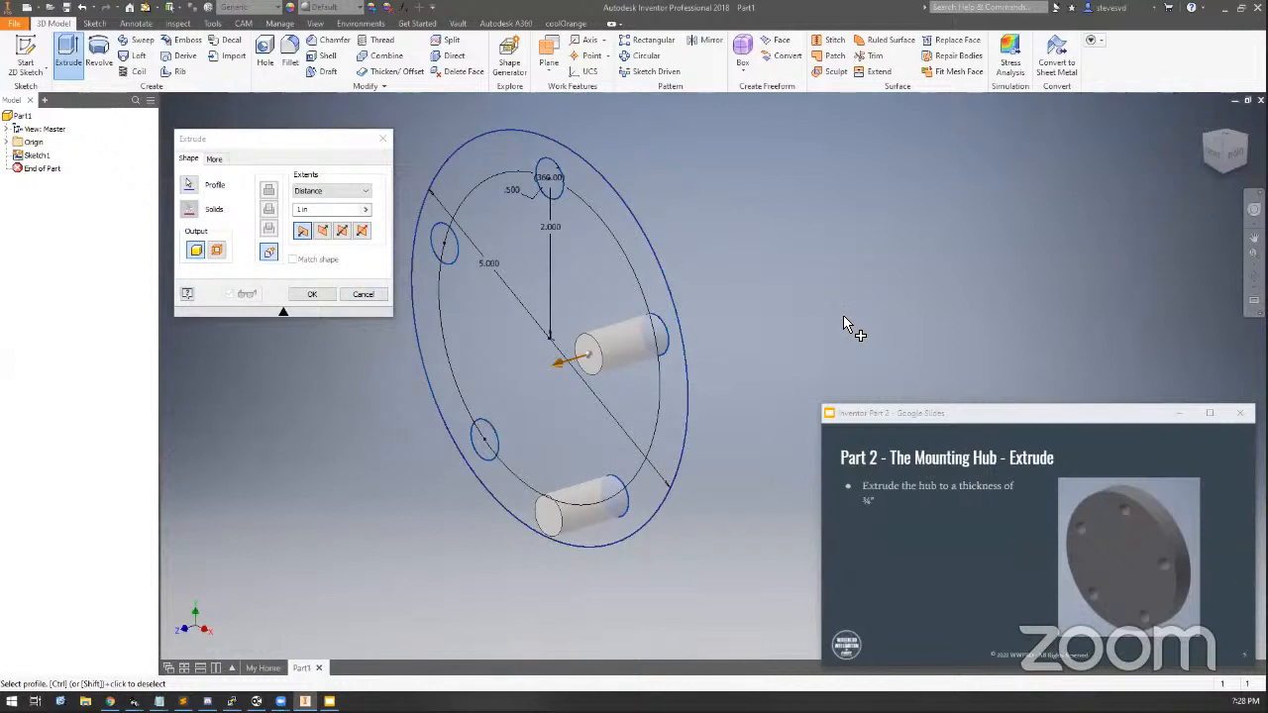
{"action": "left_click", "coordinate": [661, 342]}
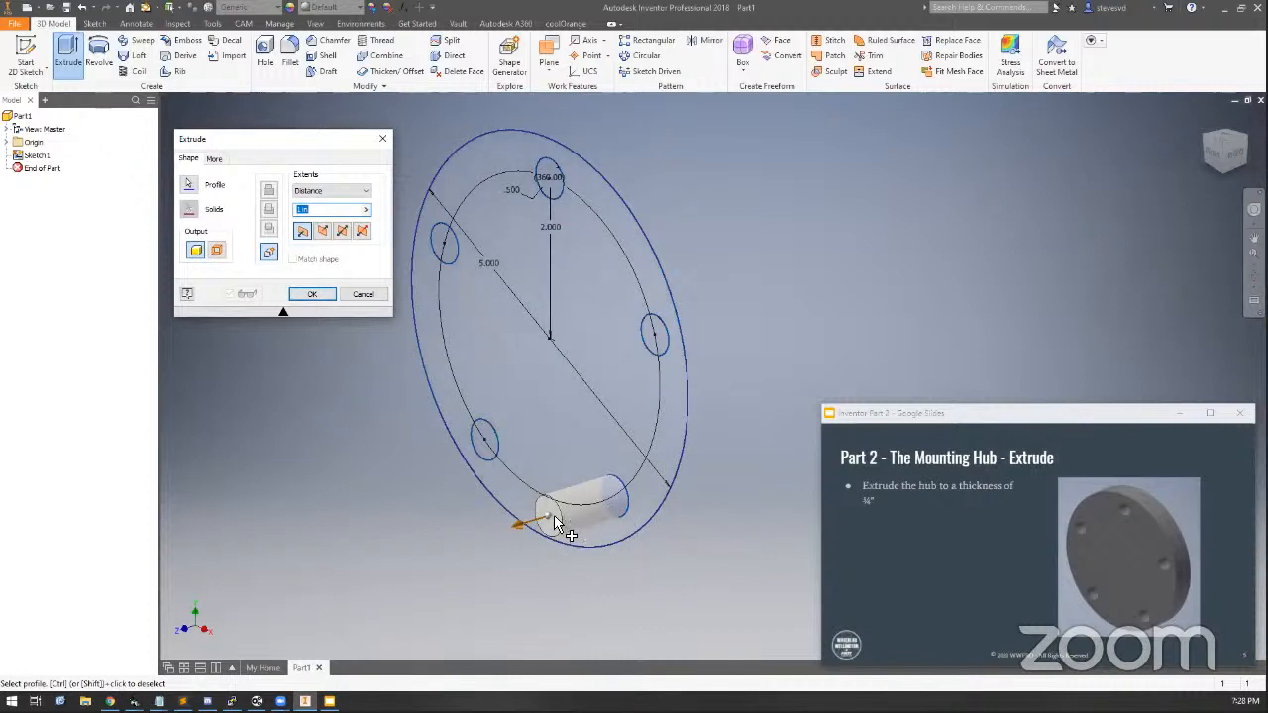
{"action": "left_click", "coordinate": [619, 499]}
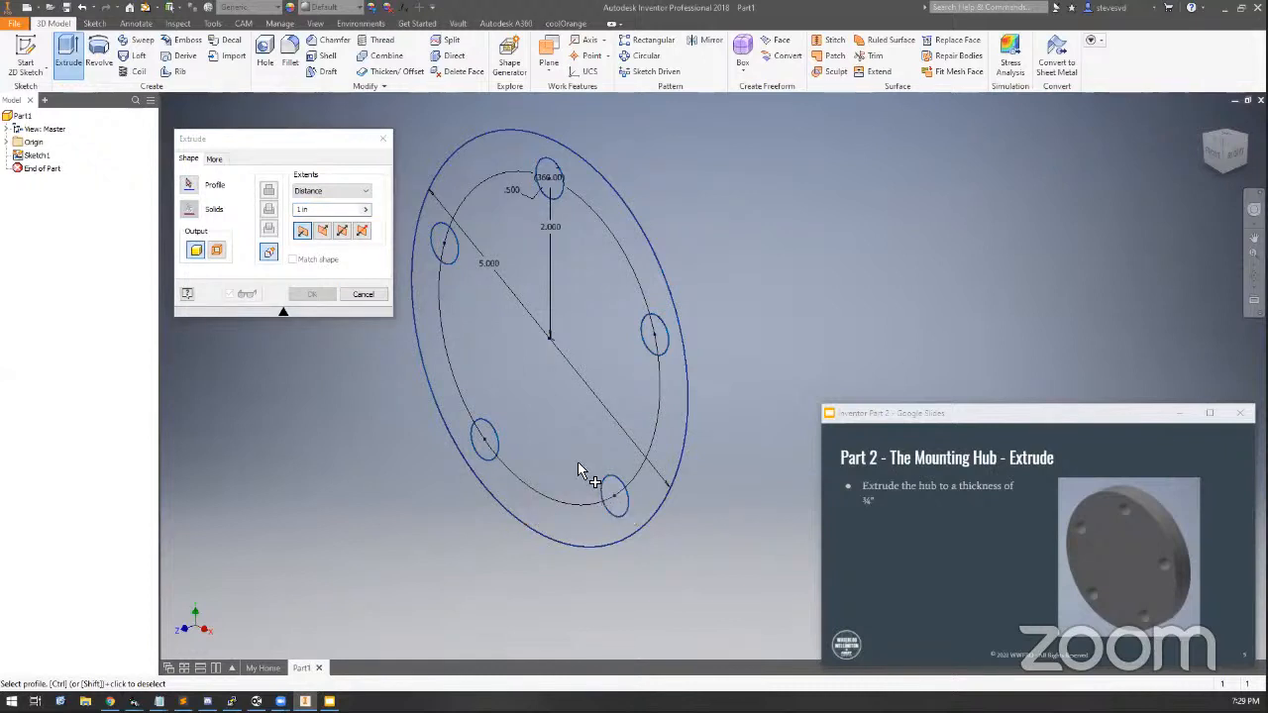
{"action": "left_click", "coordinate": [578, 406]}
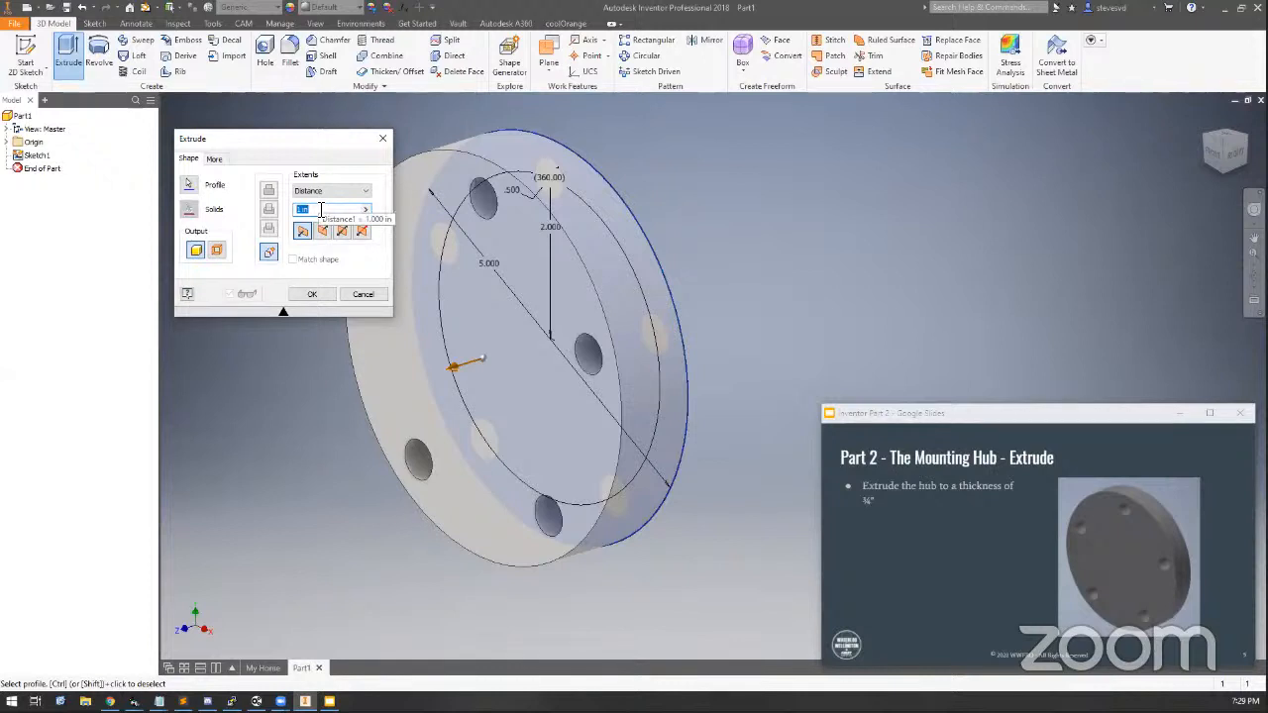
{"action": "type", "text": ".75"}
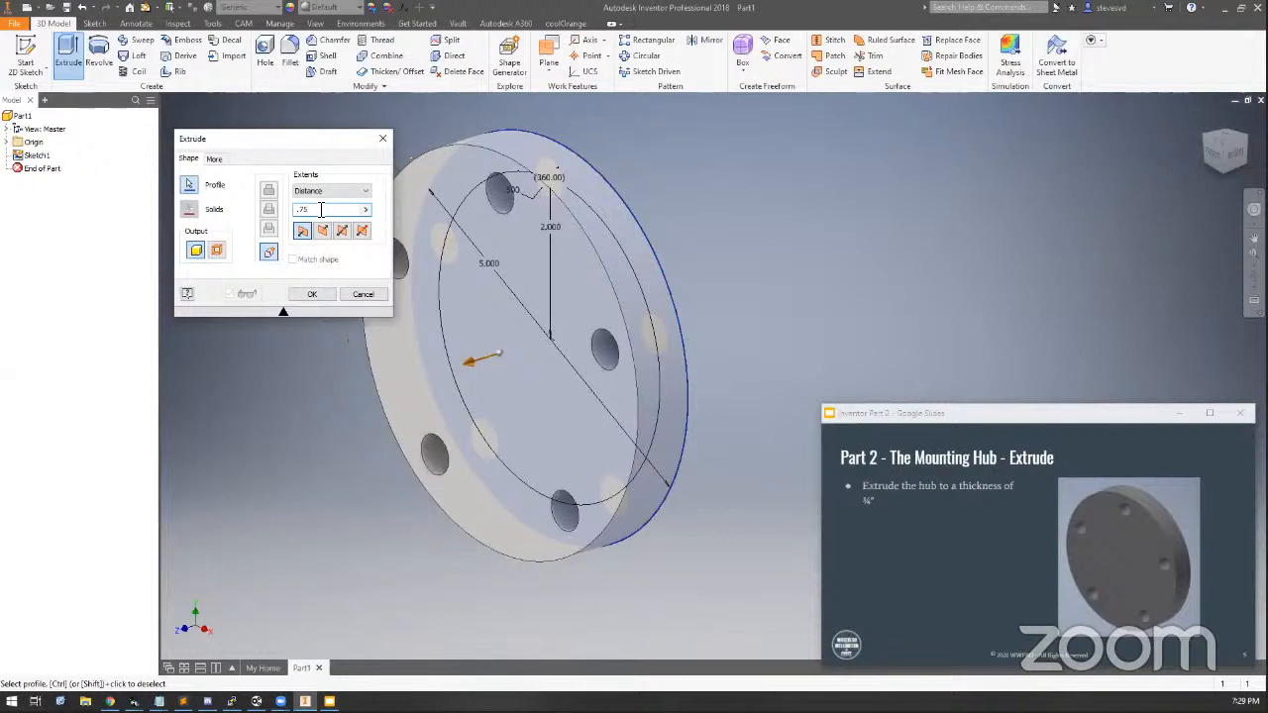
{"action": "left_click", "coordinate": [869, 495]}
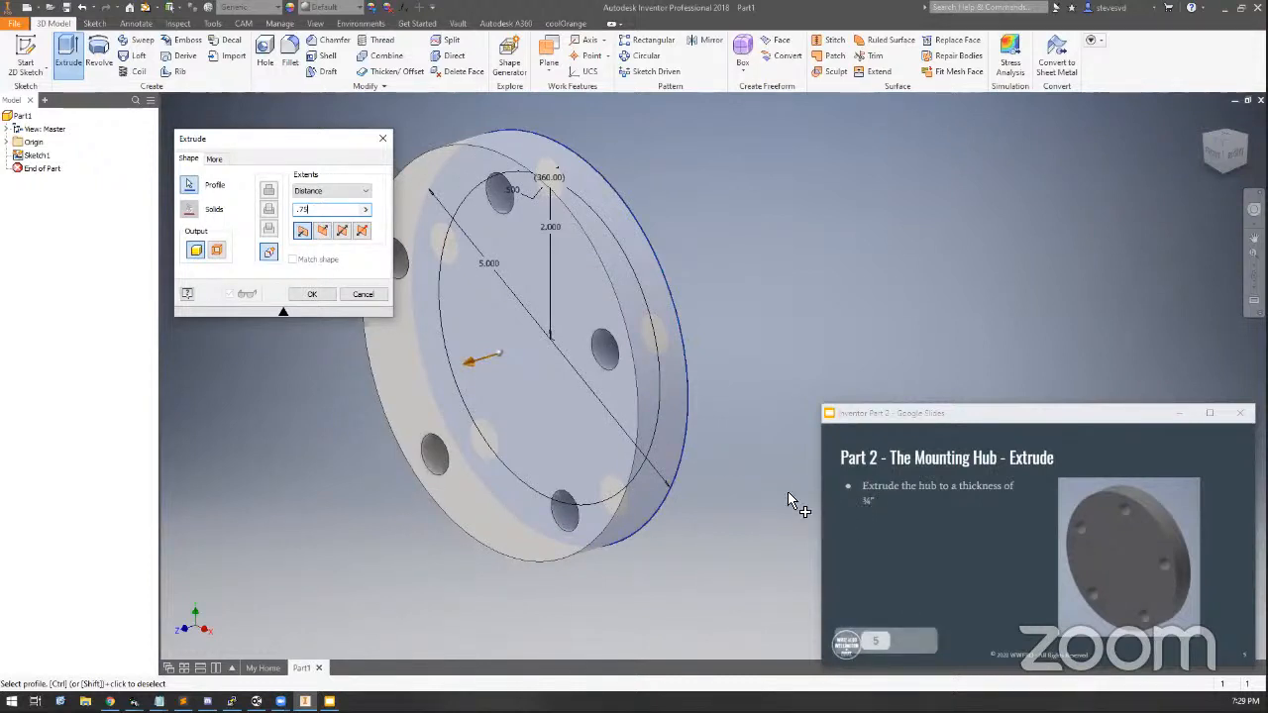
{"action": "left_click", "coordinate": [309, 294]}
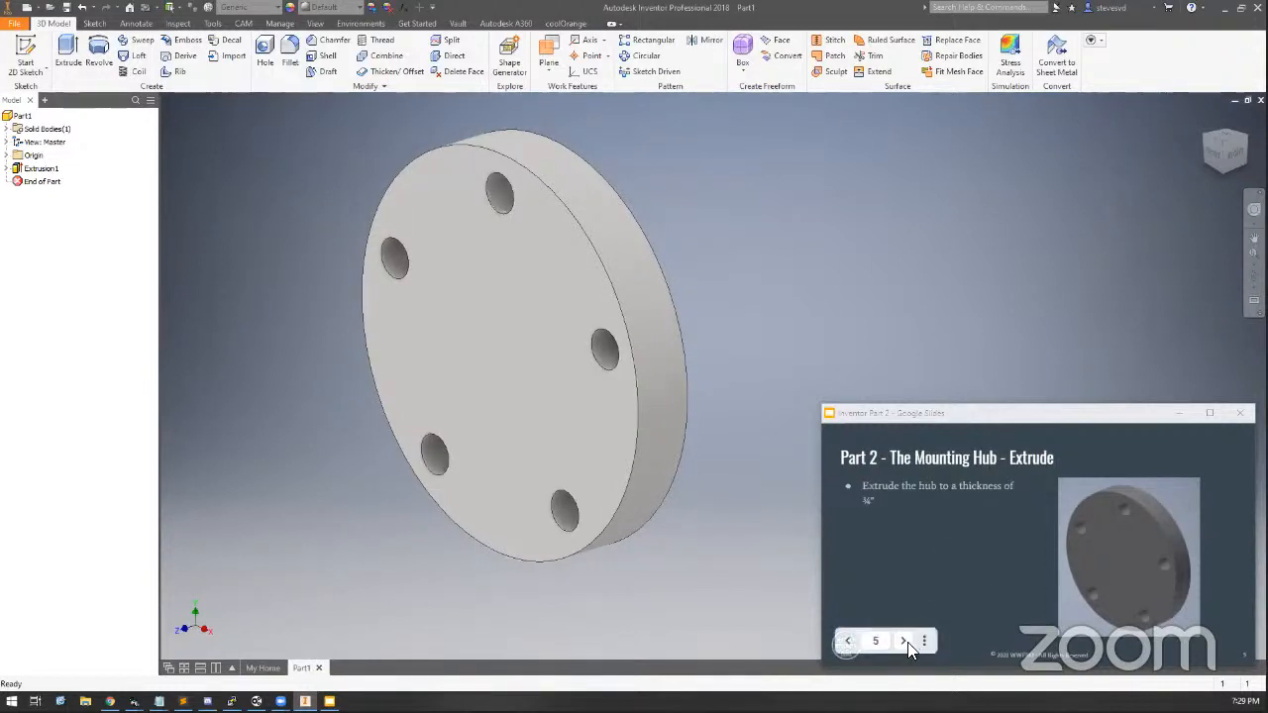
Start a new sketch on the hub's front face
{"action": "left_click", "coordinate": [902, 642]}
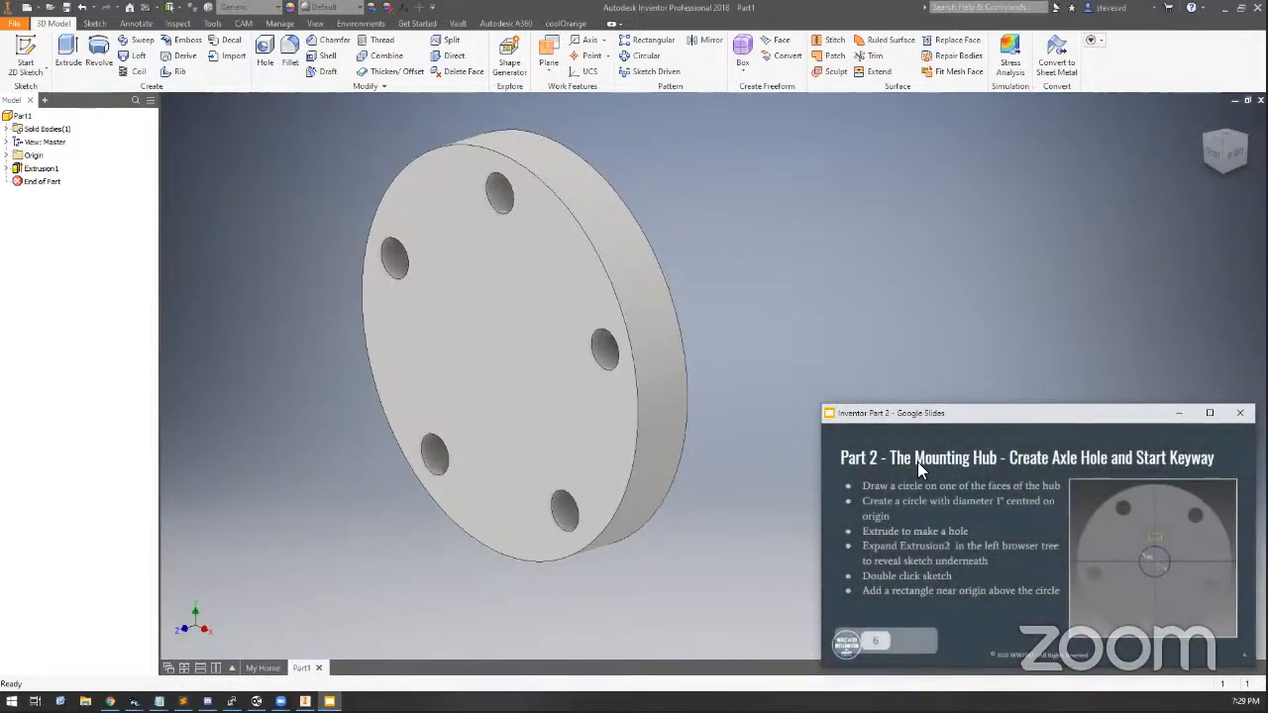
{"action": "right_click", "coordinate": [510, 313]}
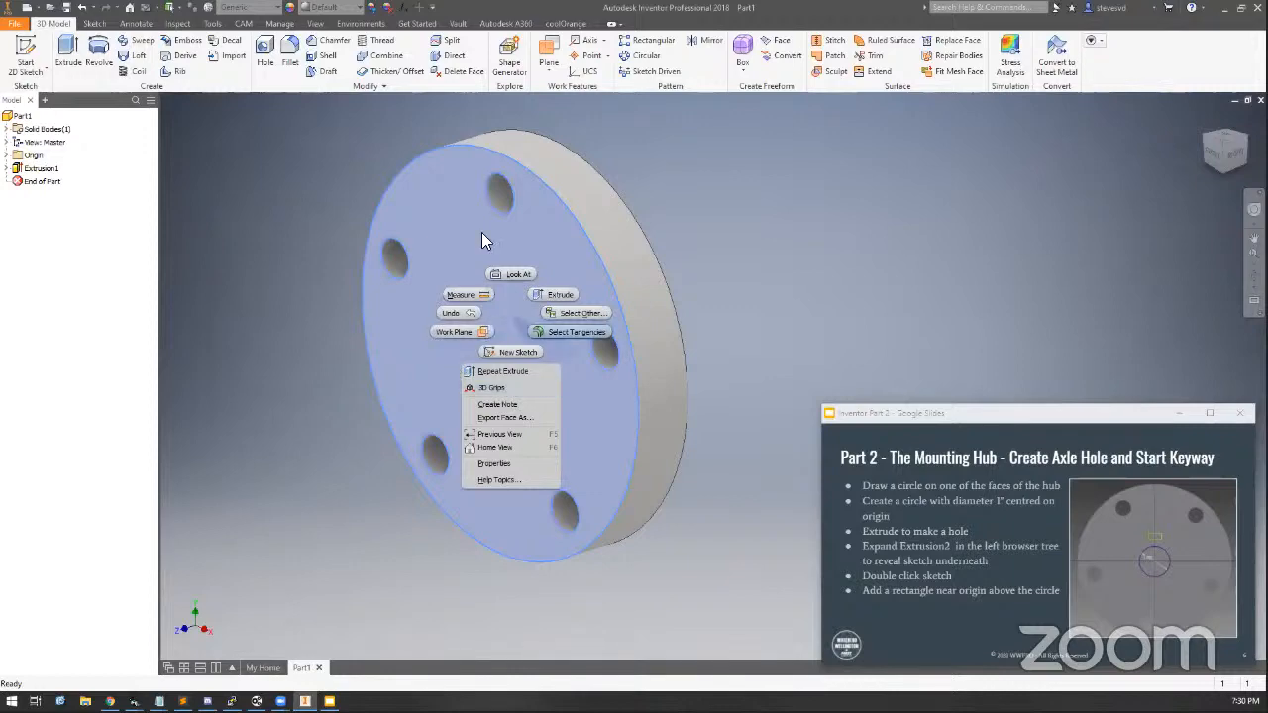
{"action": "left_click", "coordinate": [528, 349]}
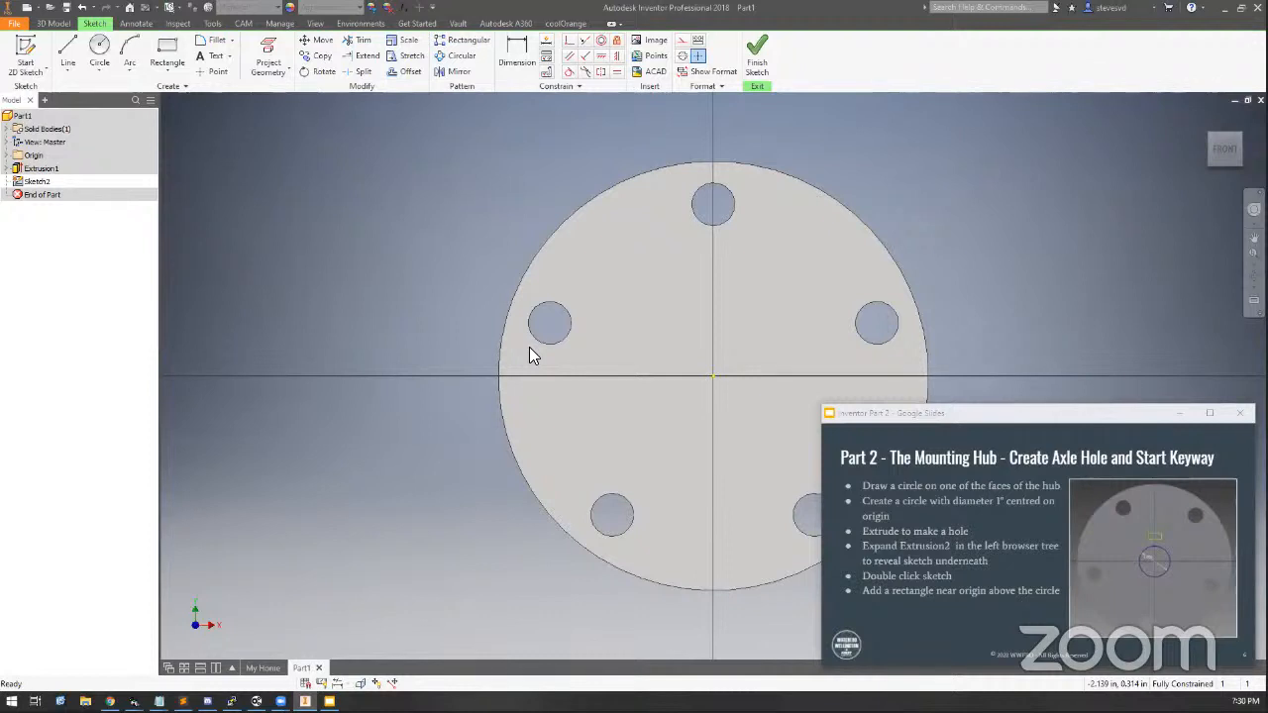
Draw a 1 in diameter circle centred on the sketch origin and finish the sketch
{"action": "mouse_move", "coordinate": [674, 450]}
{"action": "middle_mouse_down"}
{"action": "mouse_move", "coordinate": [427, 408]}
{"action": "mouse_move", "coordinate": [426, 429]}
{"action": "middle_mouse_up"}
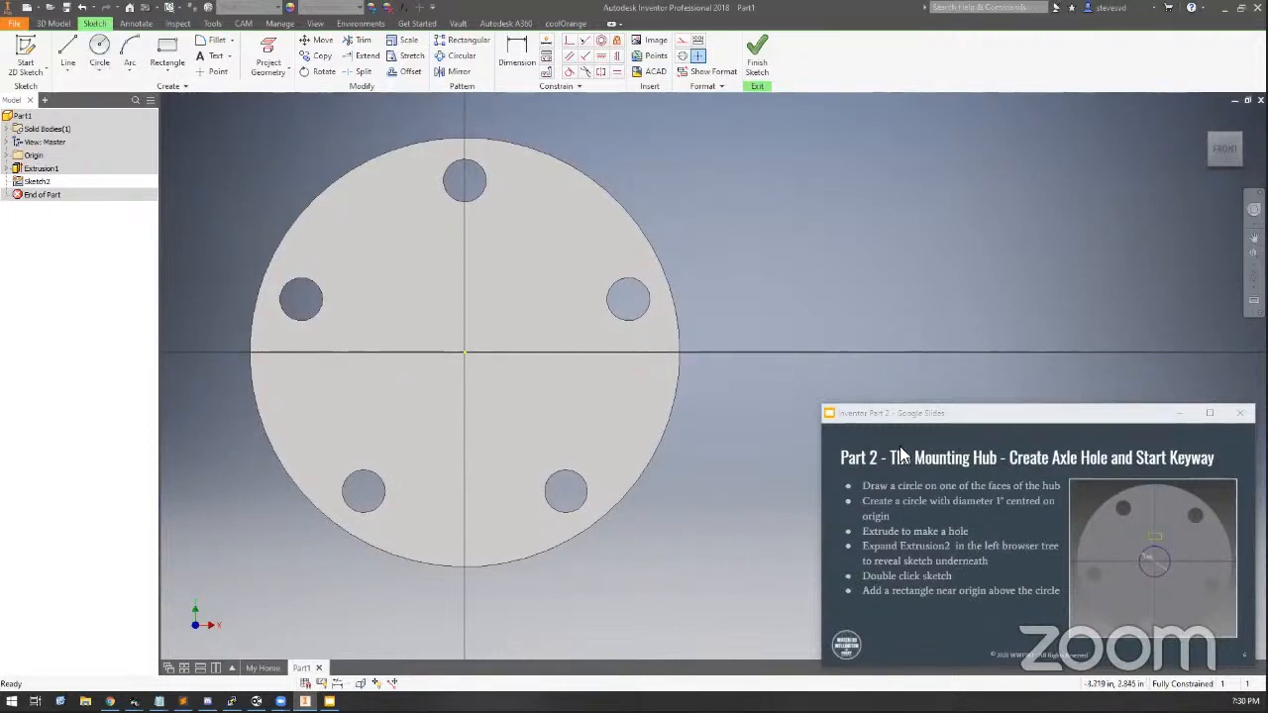
{"action": "double_click", "coordinate": [961, 412]}
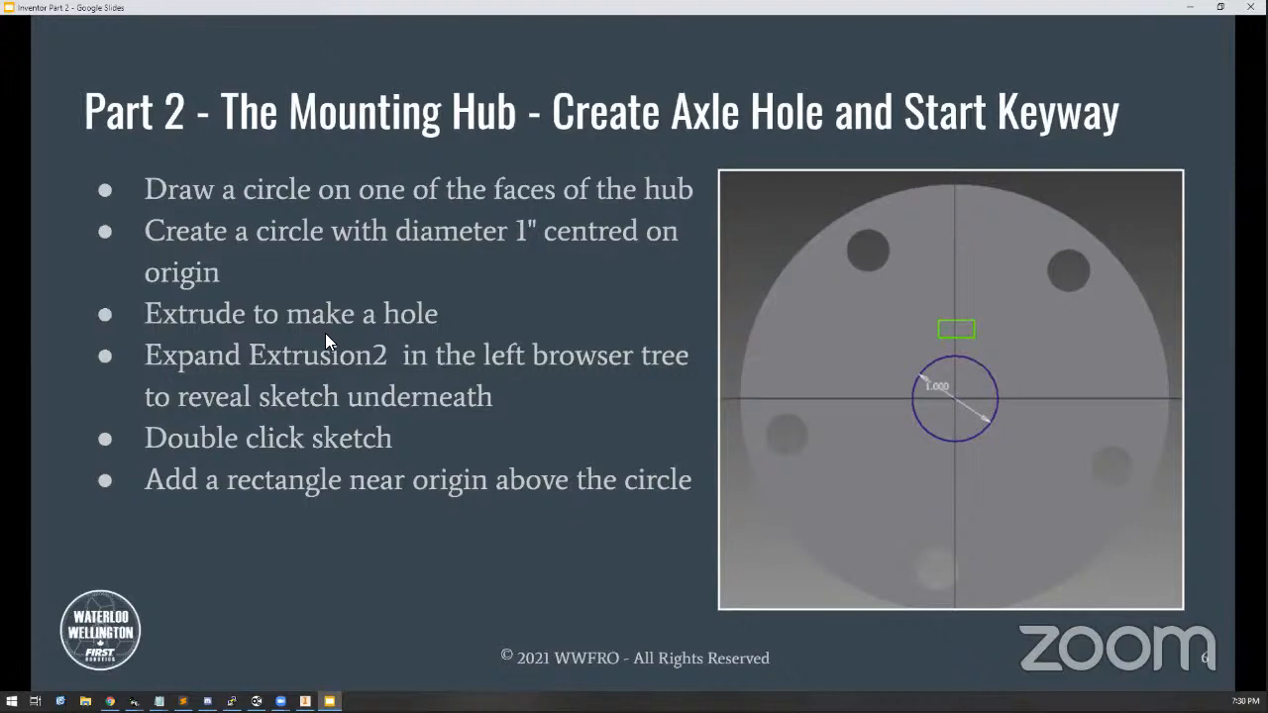
{"action": "double_click", "coordinate": [249, 8]}
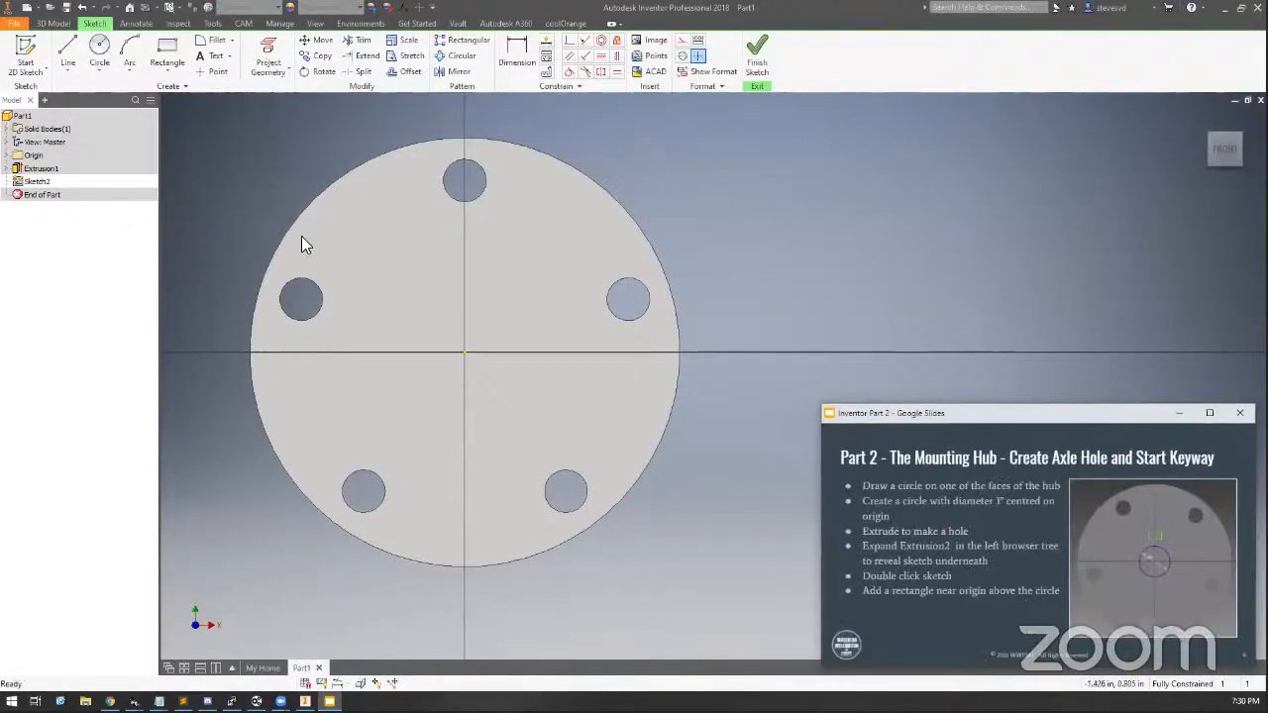
{"action": "left_click", "coordinate": [101, 52]}
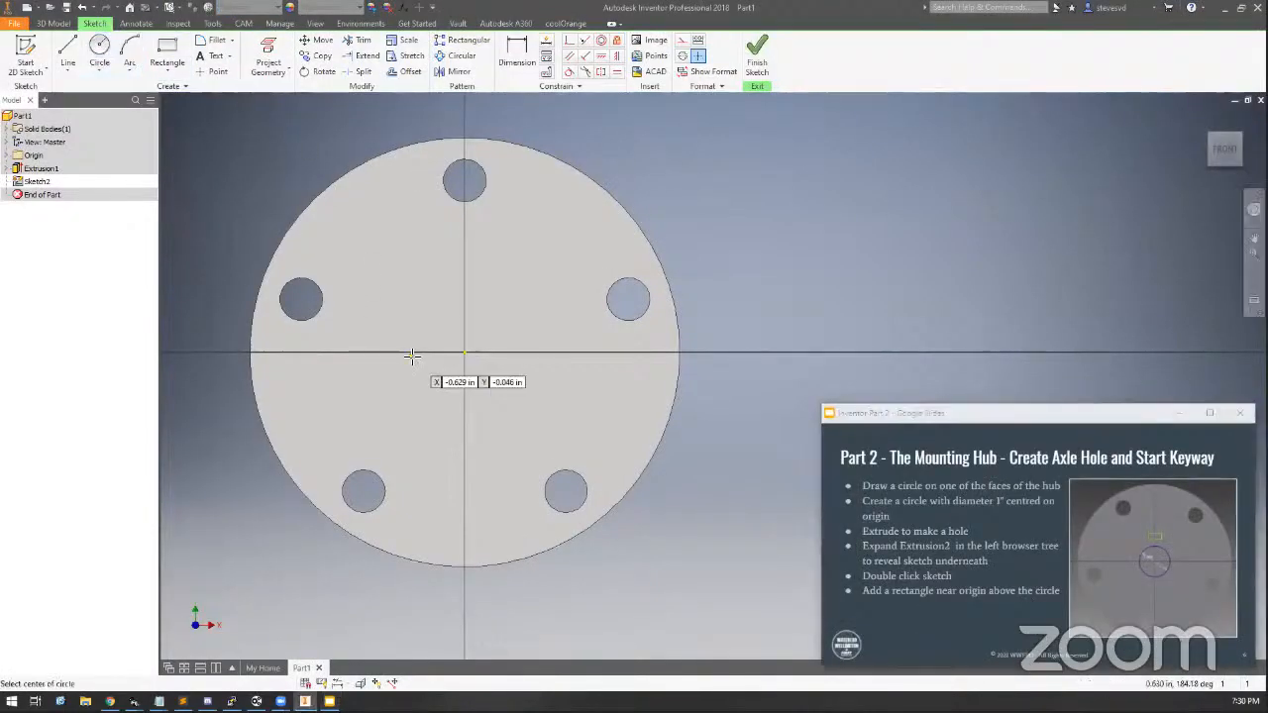
{"action": "left_click", "coordinate": [465, 351]}
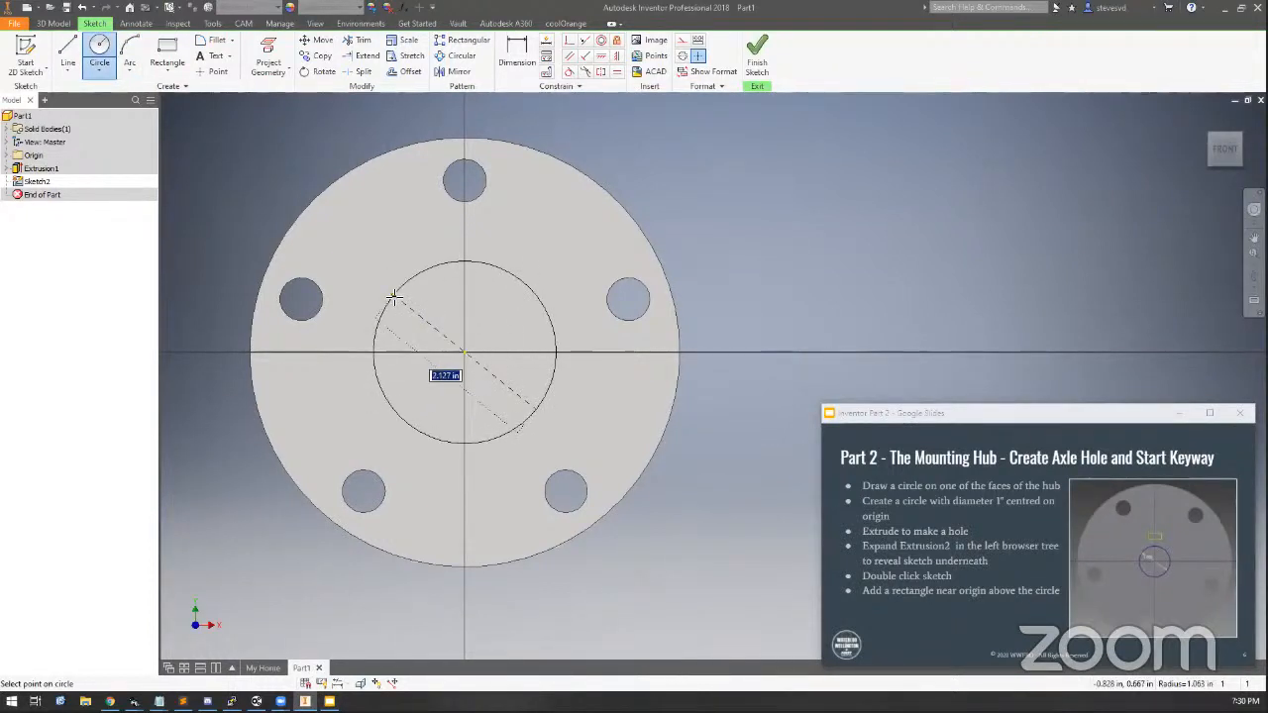
{"action": "type", "text": "1"}
{"action": "key", "text": "Return"}
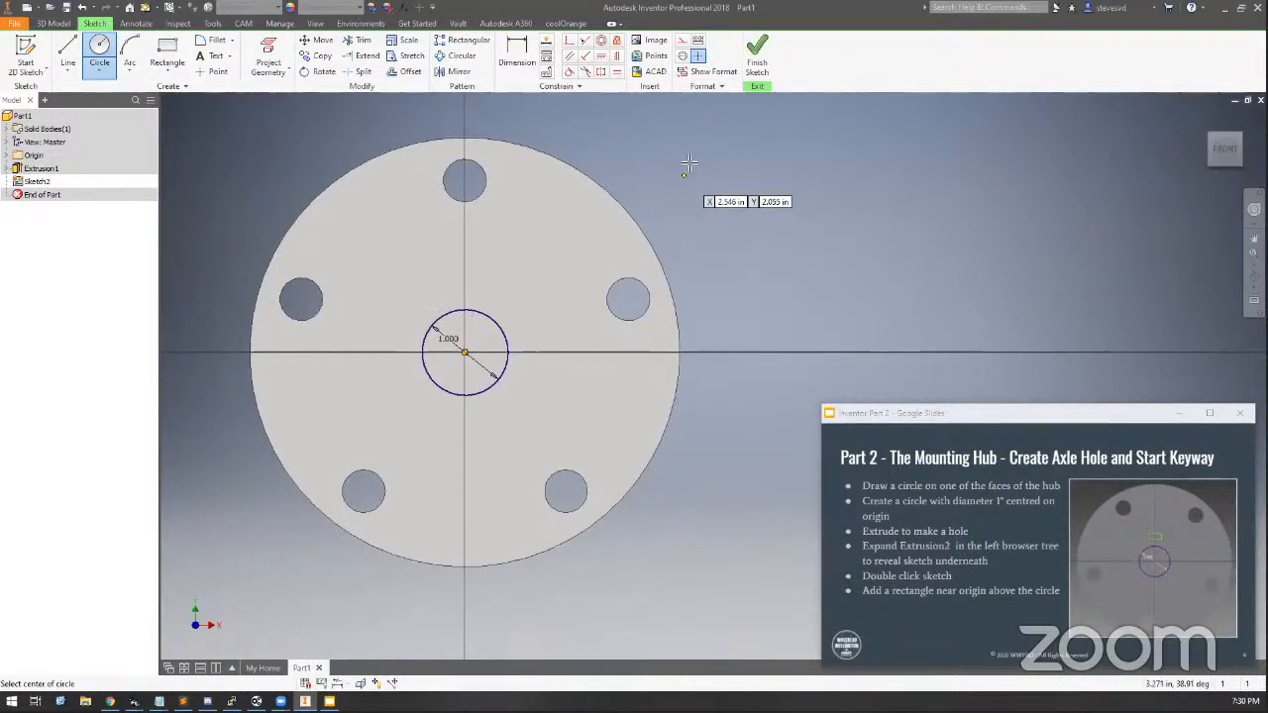
{"action": "left_click", "coordinate": [754, 58]}
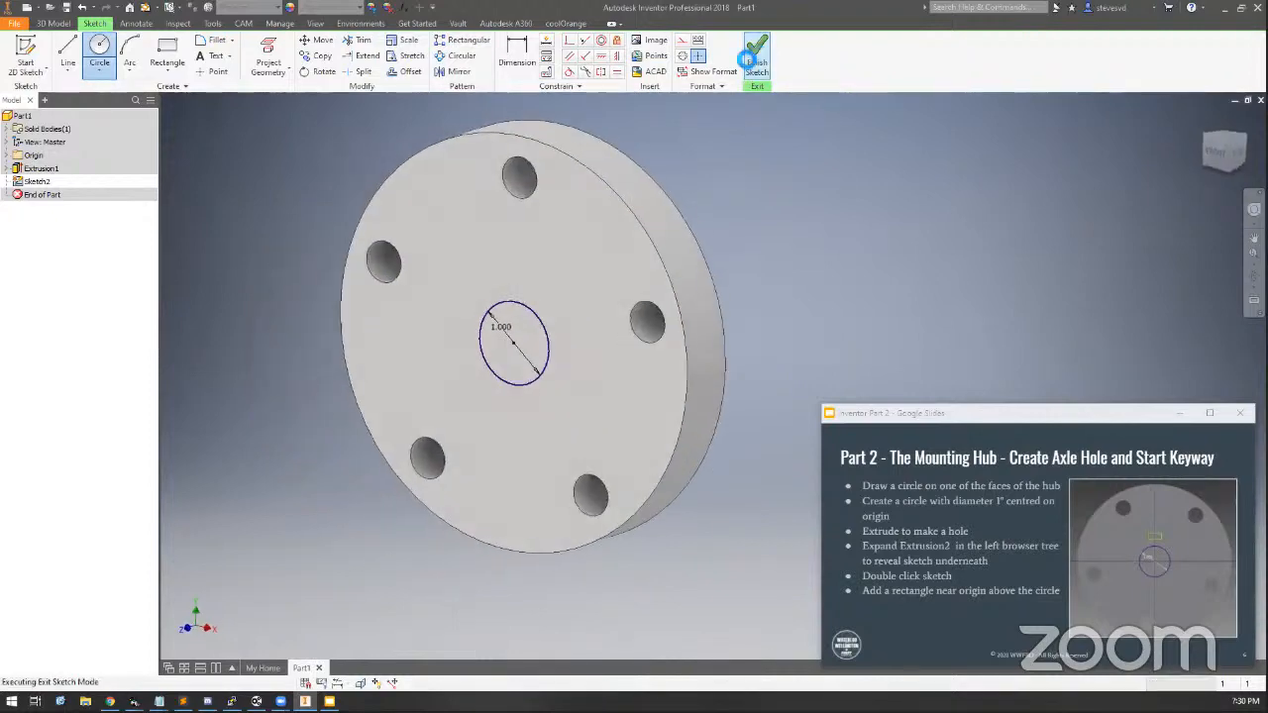
Try extruding the 1 in circle .75 in, switching between the default direction and direction 2
{"action": "left_click", "coordinate": [68, 52]}
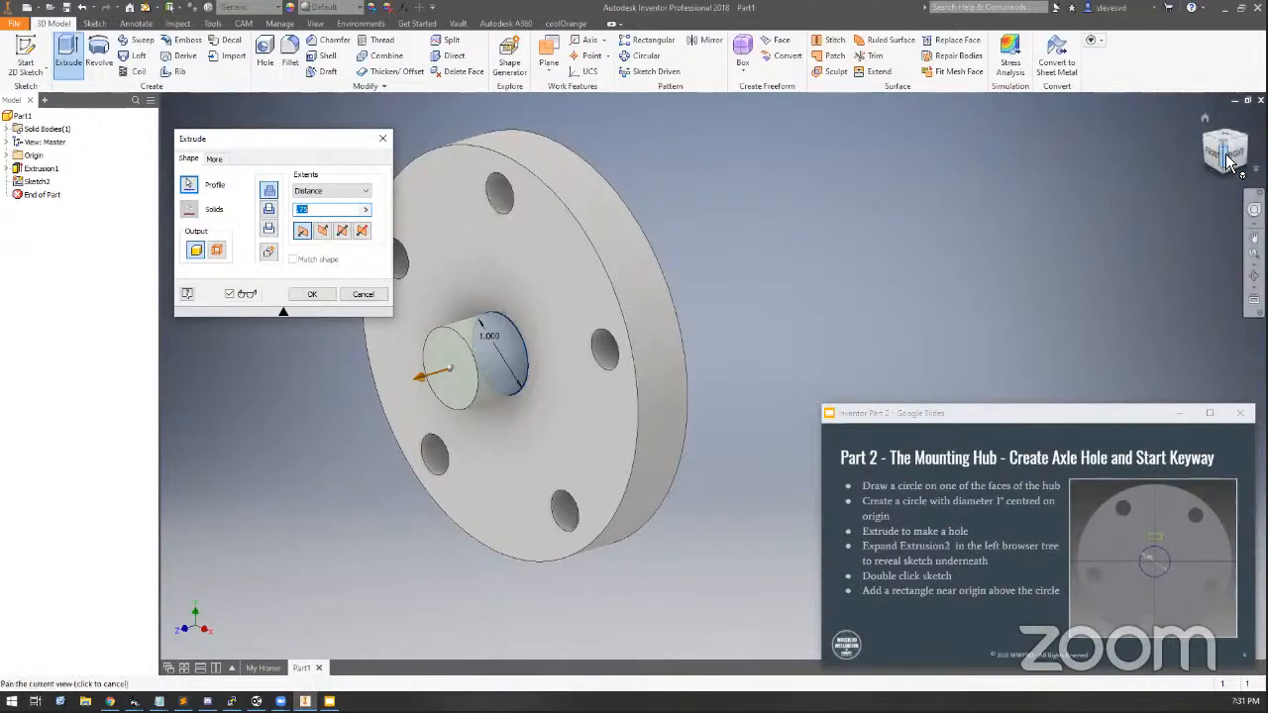
{"action": "left_click", "coordinate": [1188, 158]}
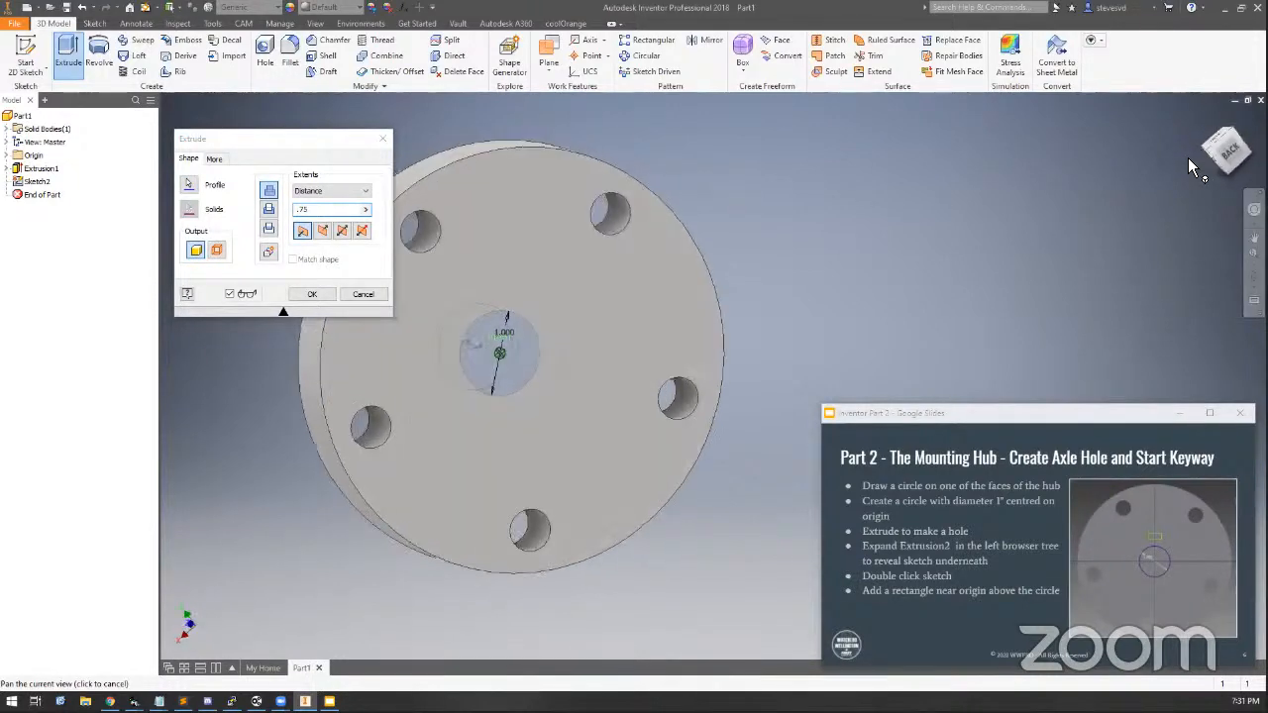
{"action": "left_click", "coordinate": [1188, 158]}
{"action": "left_click", "coordinate": [1188, 157]}
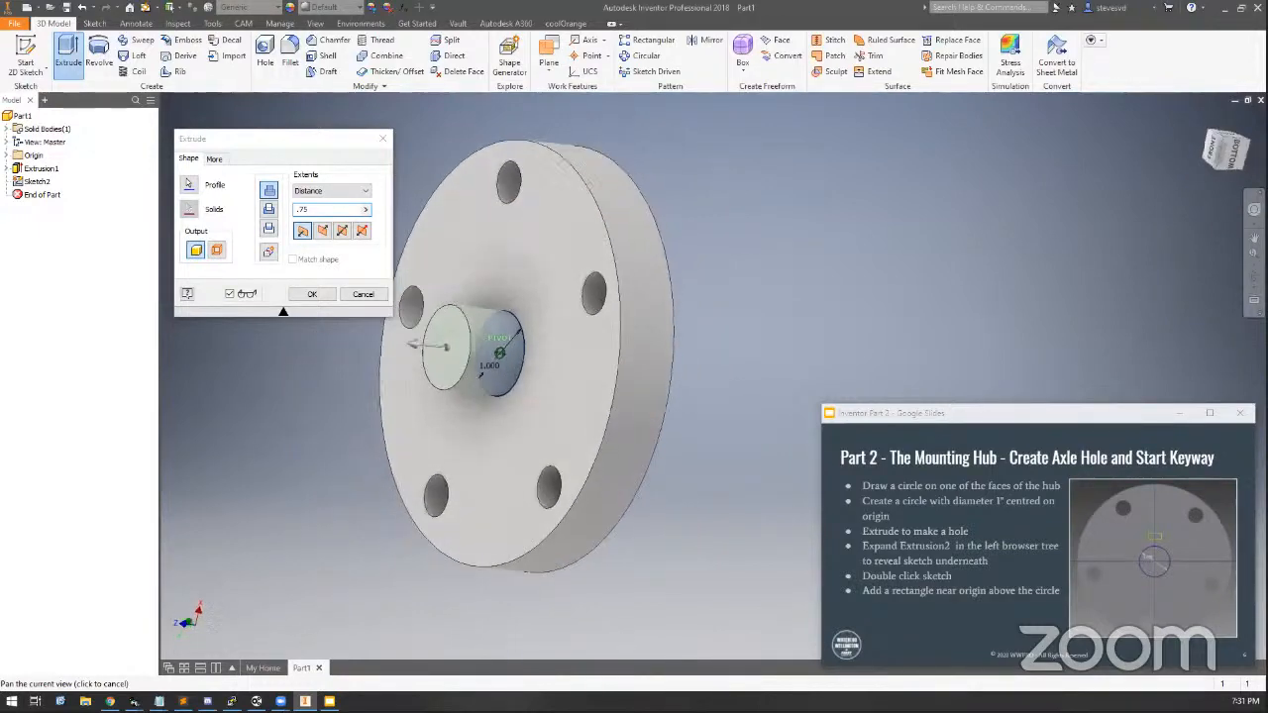
{"action": "key", "text": "Escape"}
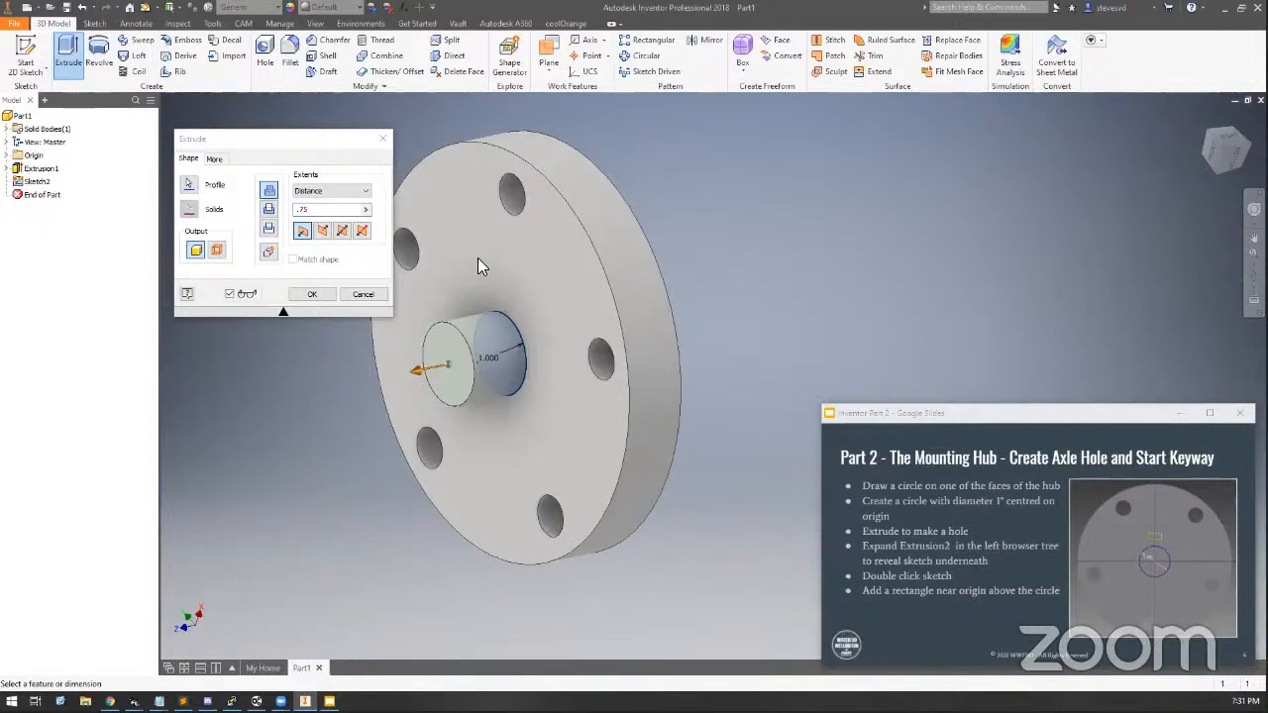
{"action": "left_click", "coordinate": [324, 233]}
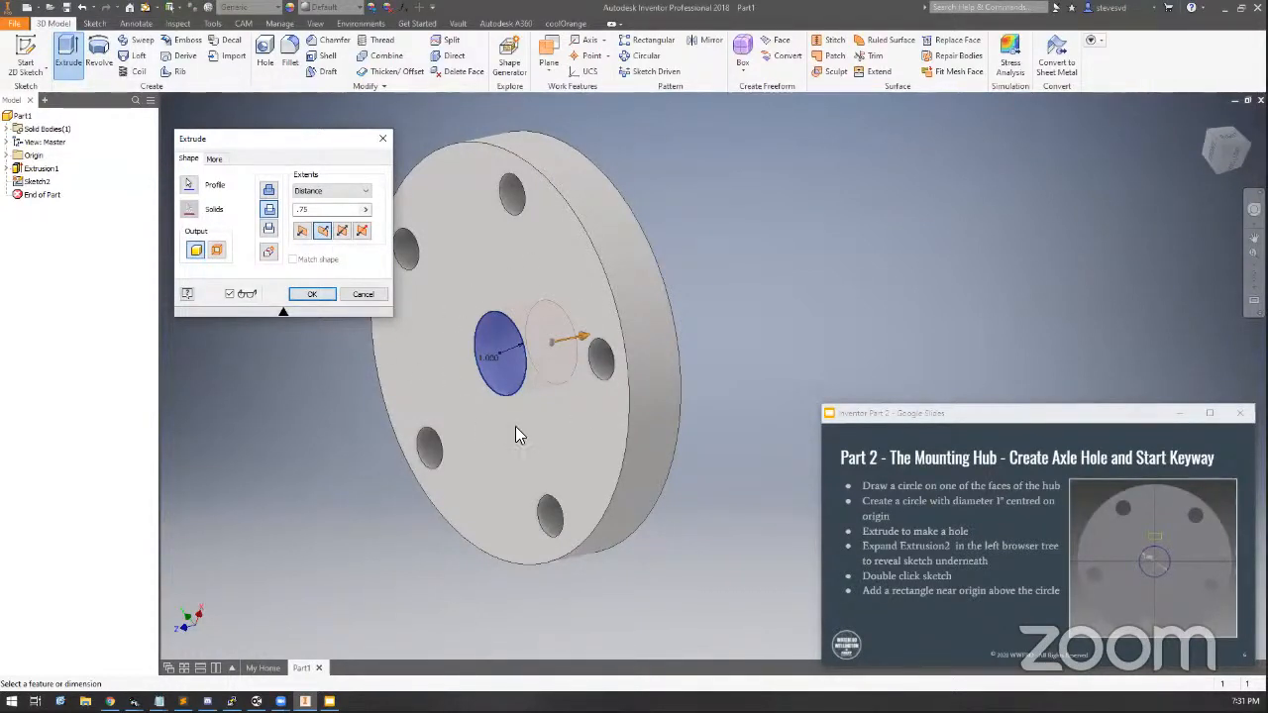
{"action": "left_click", "coordinate": [303, 231]}
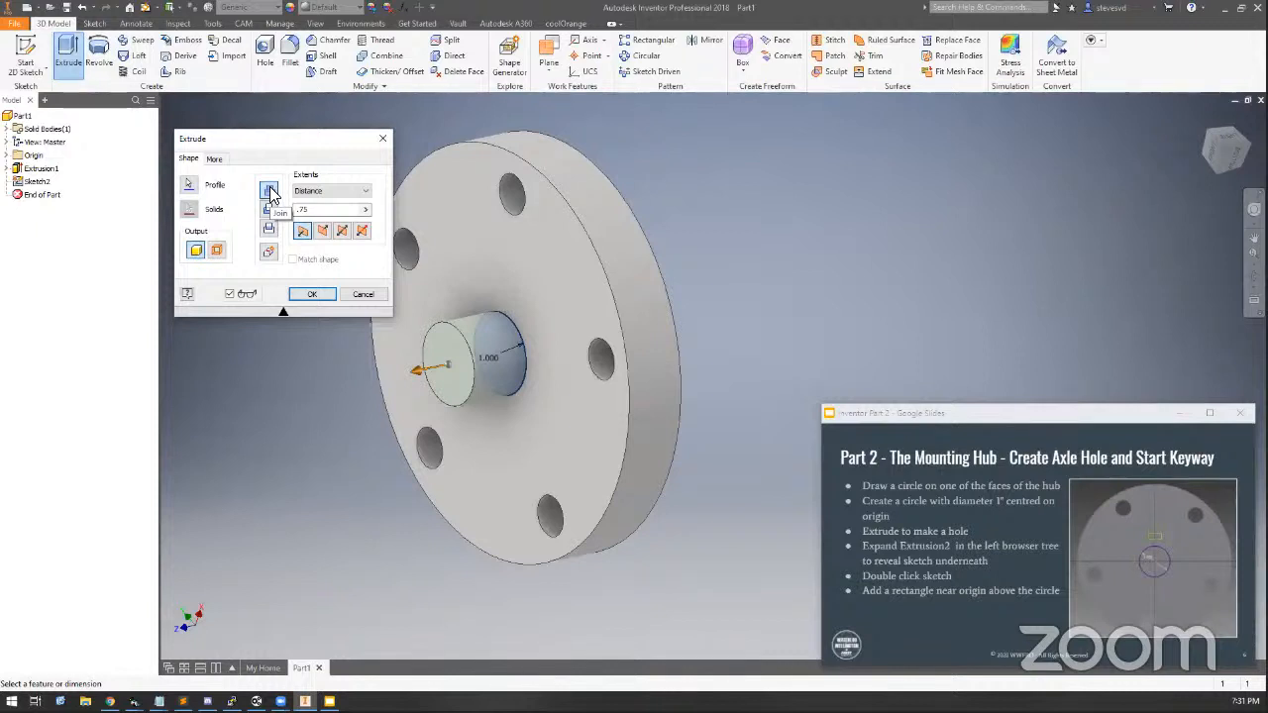
{"action": "left_click", "coordinate": [321, 235]}
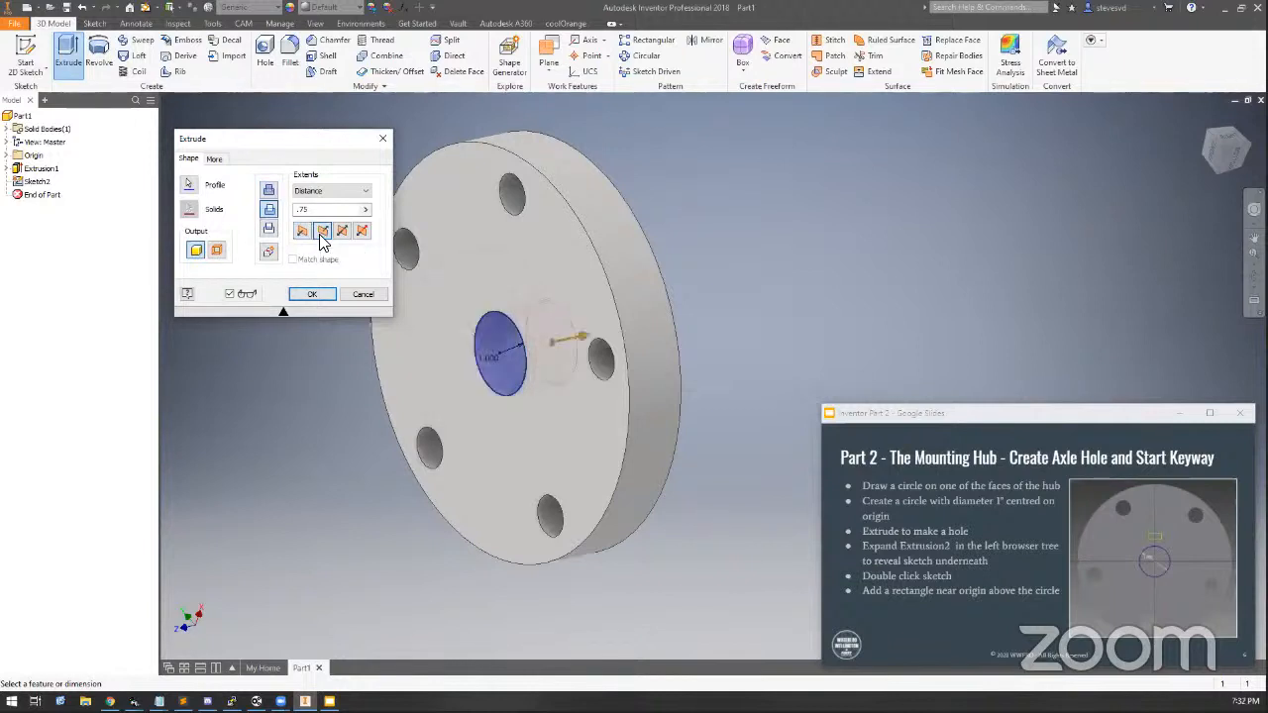
Try to complete the extrusion as a join into the hub, expand the error details, and cancel the feature
{"action": "left_click", "coordinate": [270, 194]}
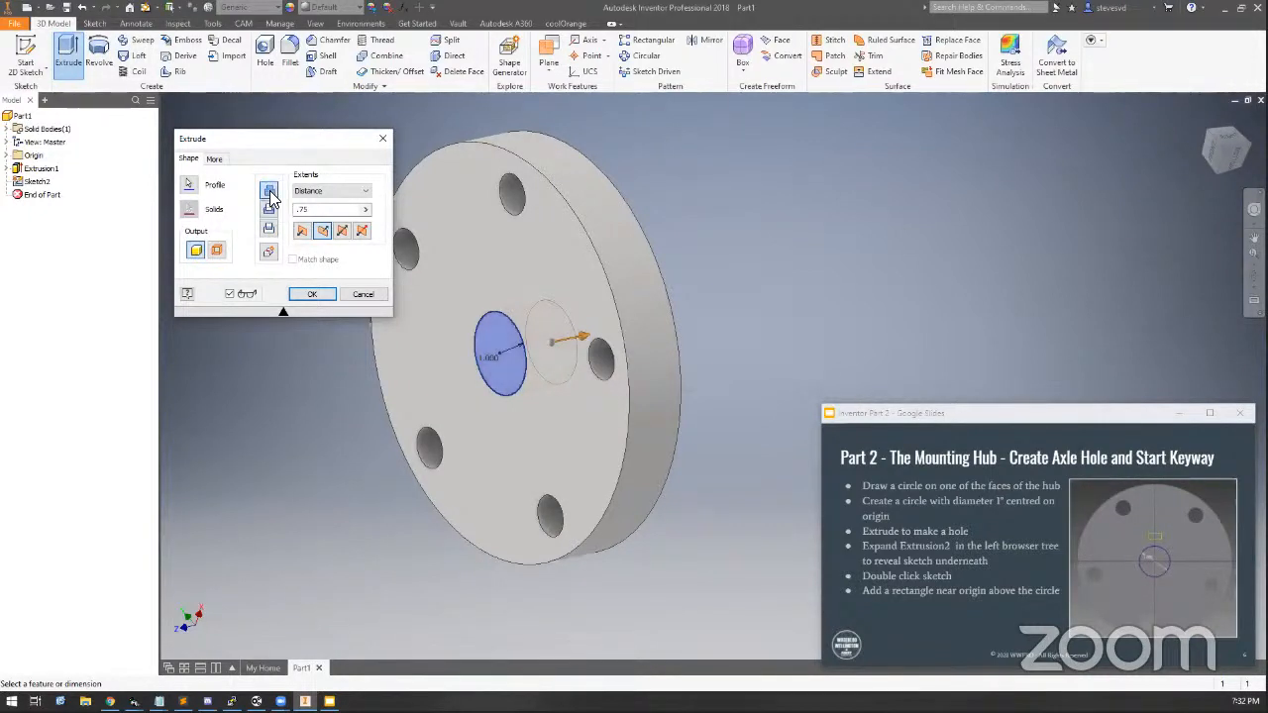
{"action": "left_click", "coordinate": [1228, 162]}
{"action": "middle_click_drag", "start_coordinate": [525, 347], "coordinate": [525, 347], "text": "shift"}
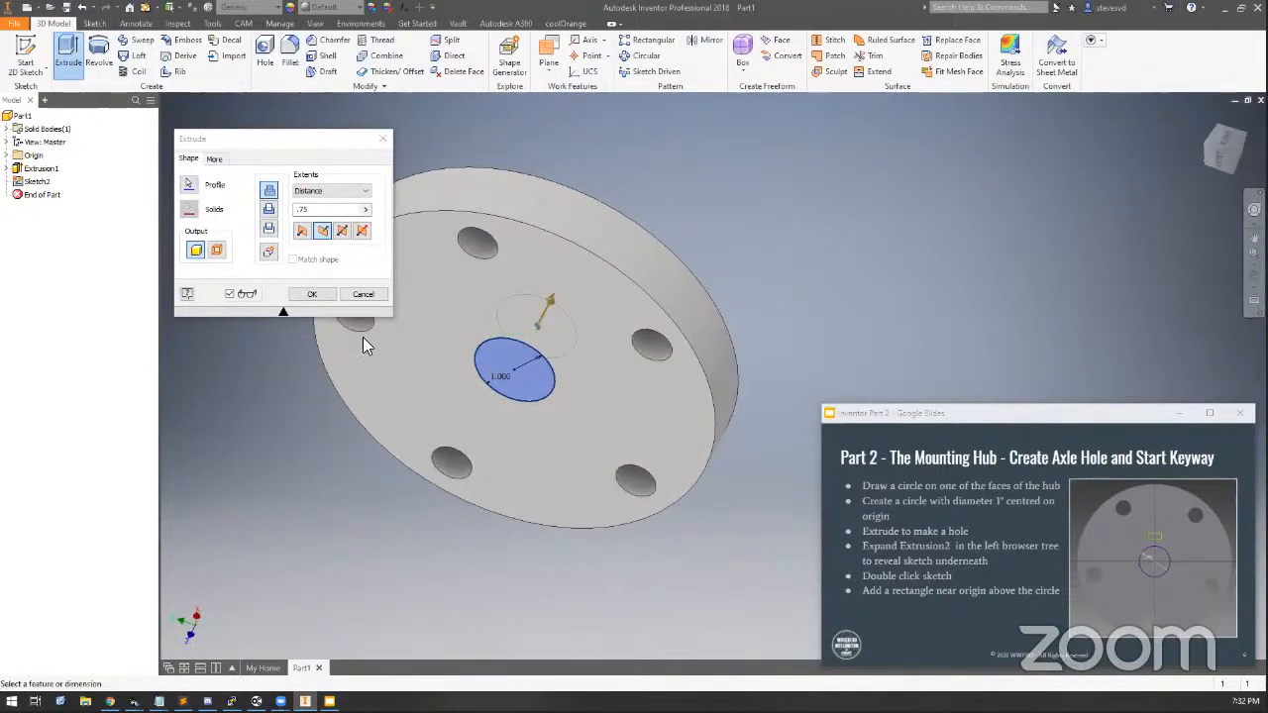
{"action": "left_click", "coordinate": [319, 296]}
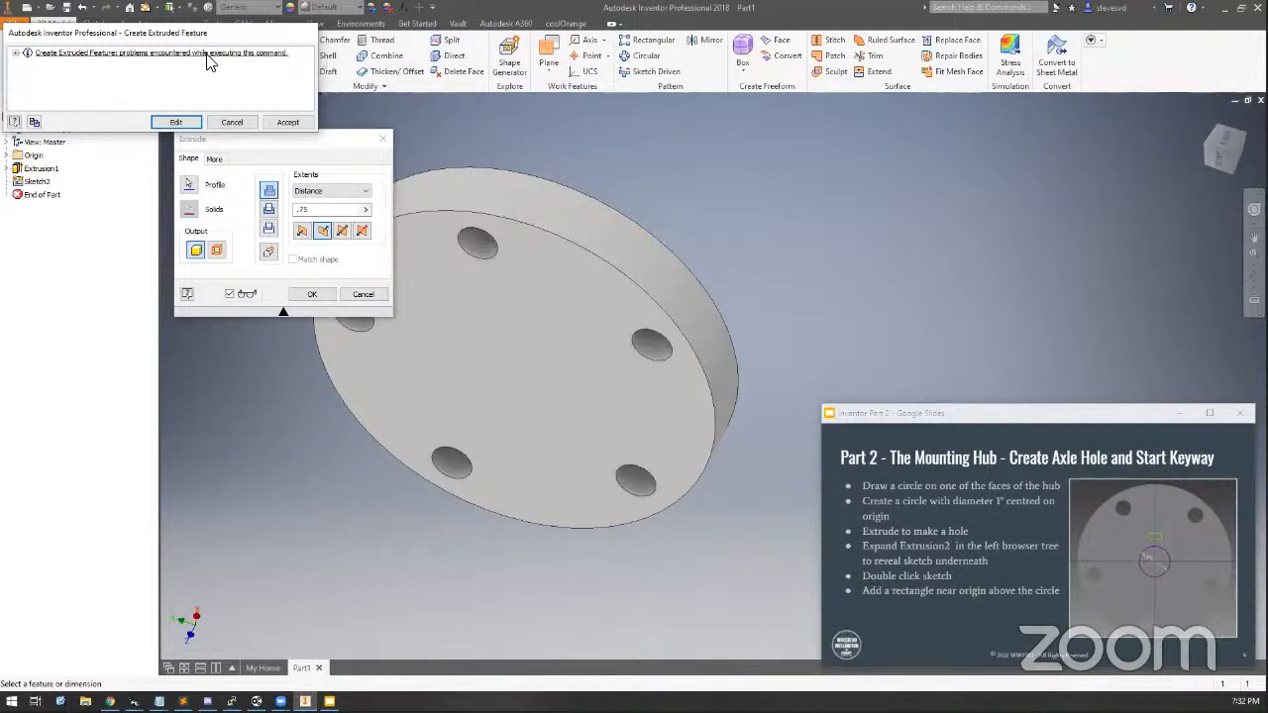
{"action": "left_click", "coordinate": [24, 54]}
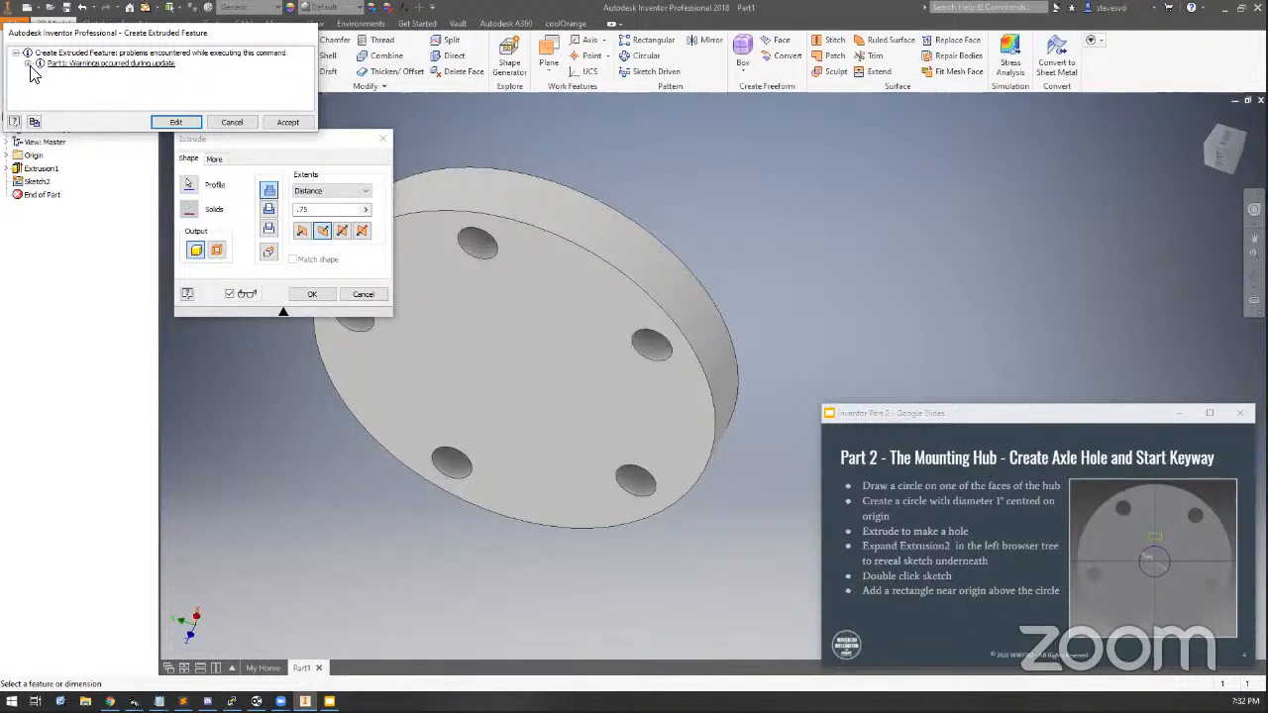
{"action": "left_click", "coordinate": [27, 63]}
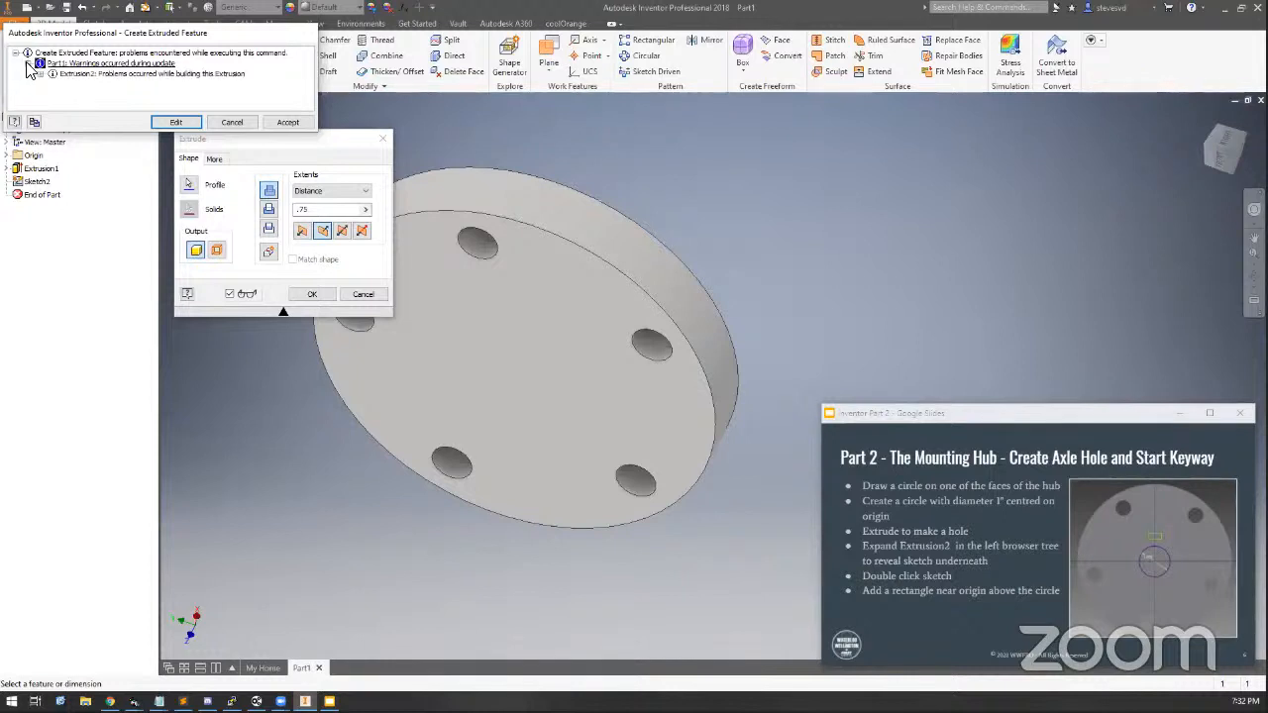
{"action": "left_click", "coordinate": [41, 74]}
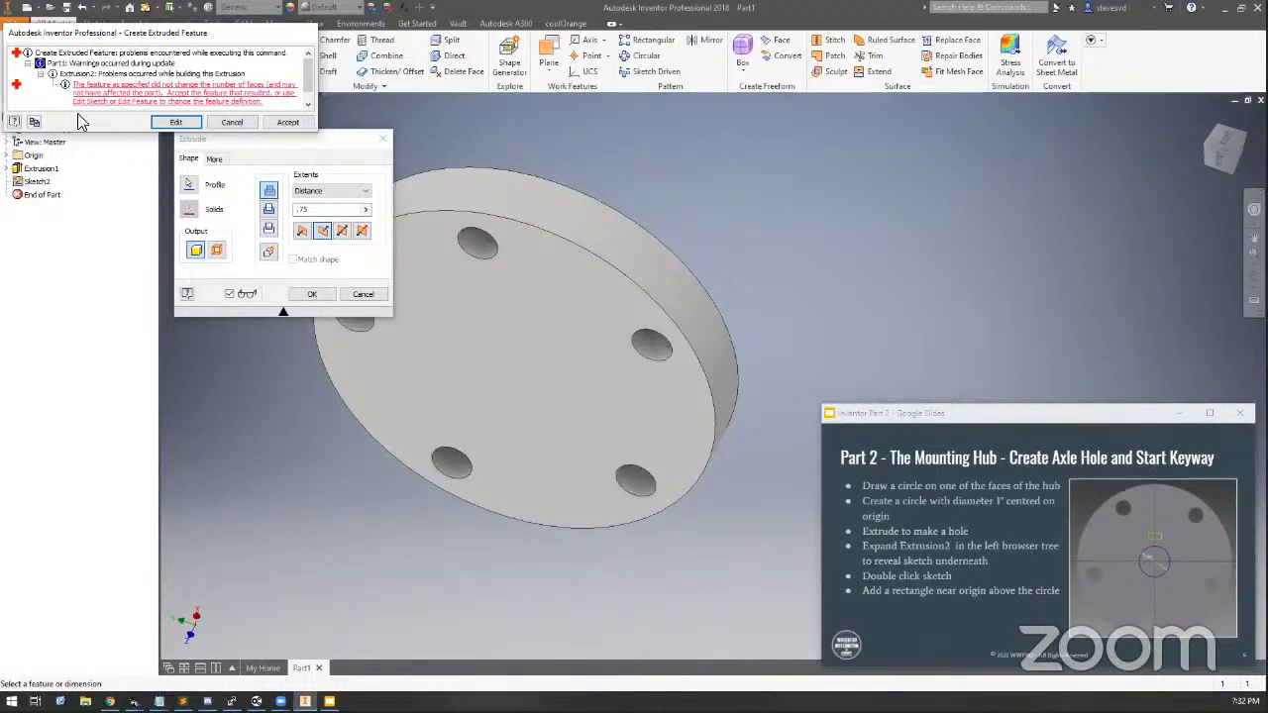
{"action": "left_click", "coordinate": [232, 122]}
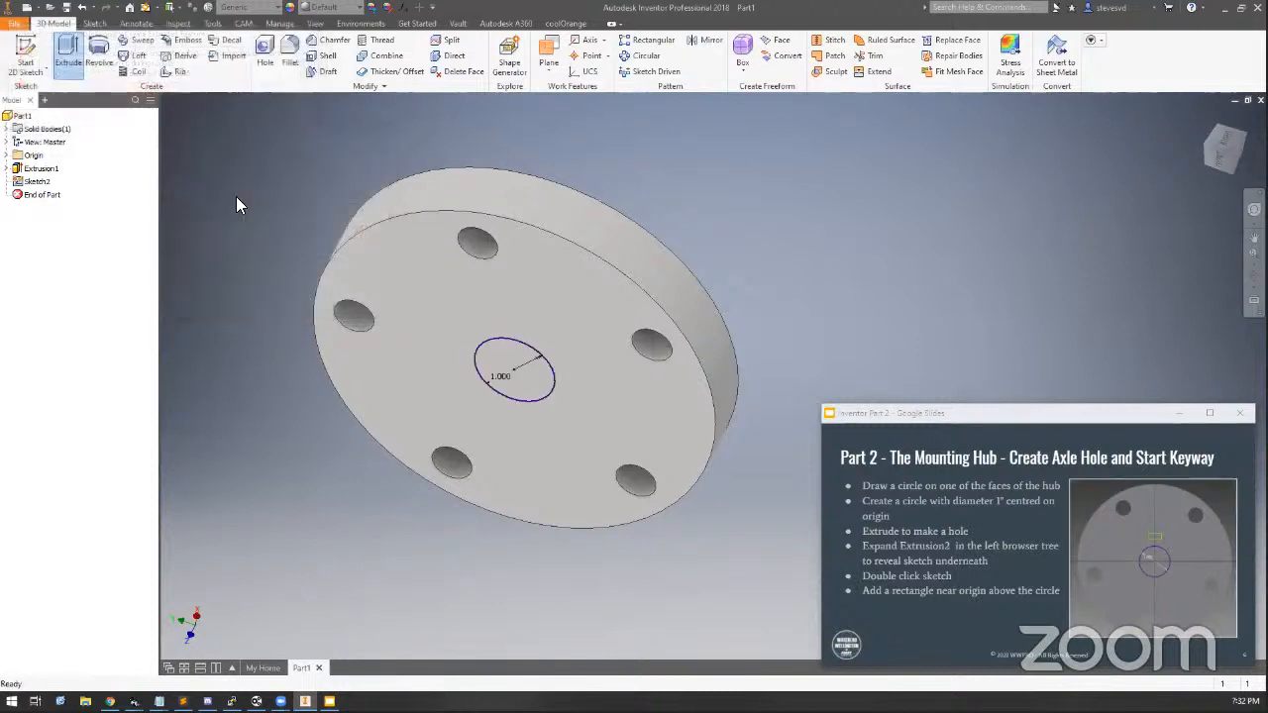
Extrude the 1 in circle with a distance of 1 in
{"action": "left_click", "coordinate": [67, 50]}
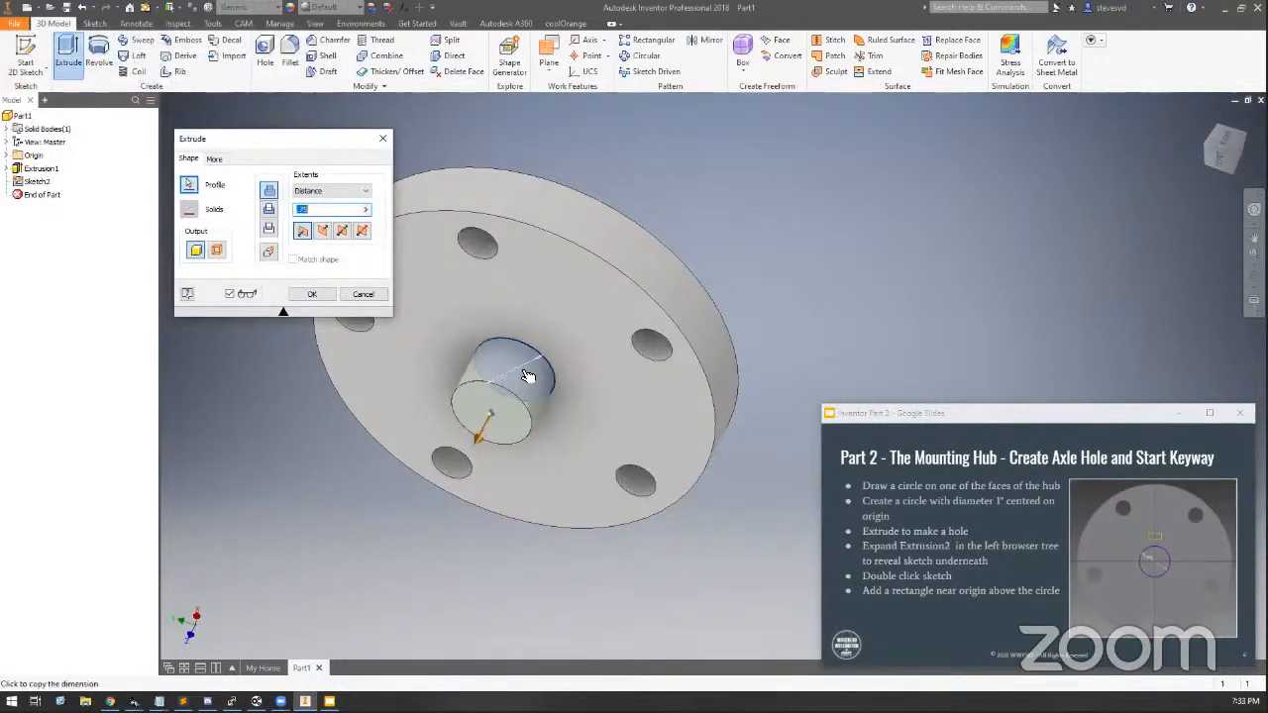
{"action": "left_click", "coordinate": [269, 209]}
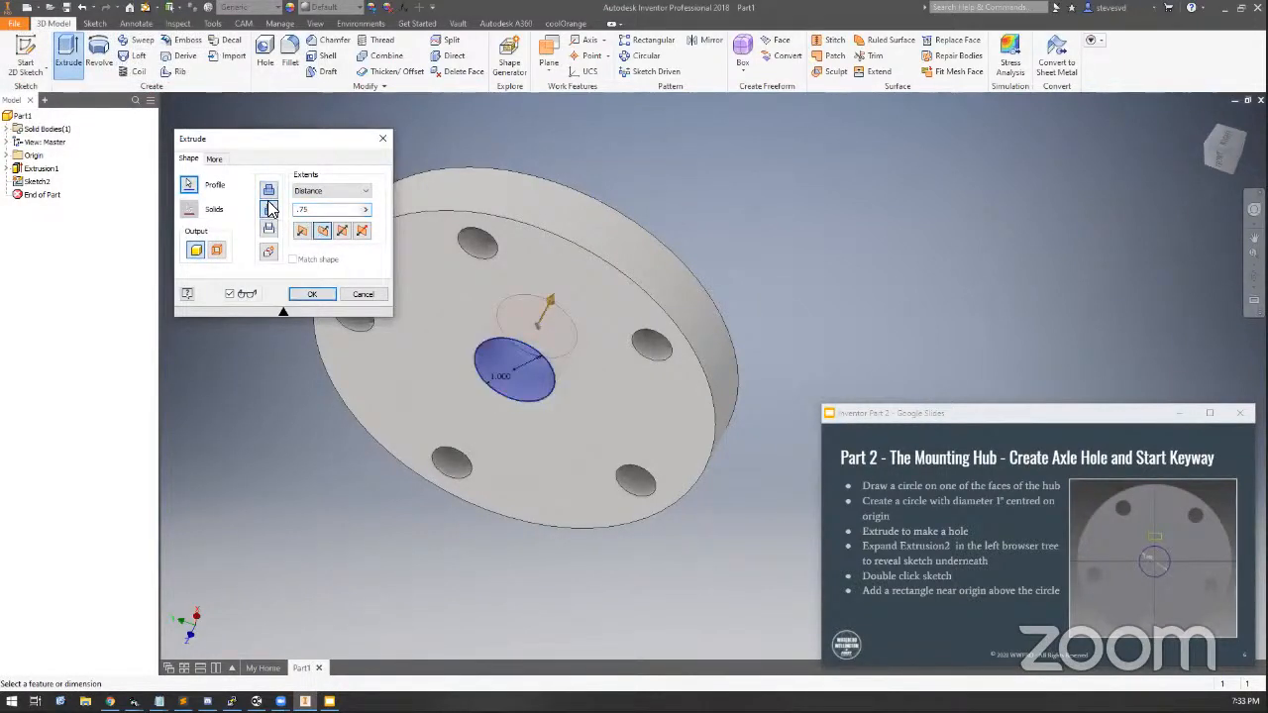
{"action": "left_click", "coordinate": [270, 192]}
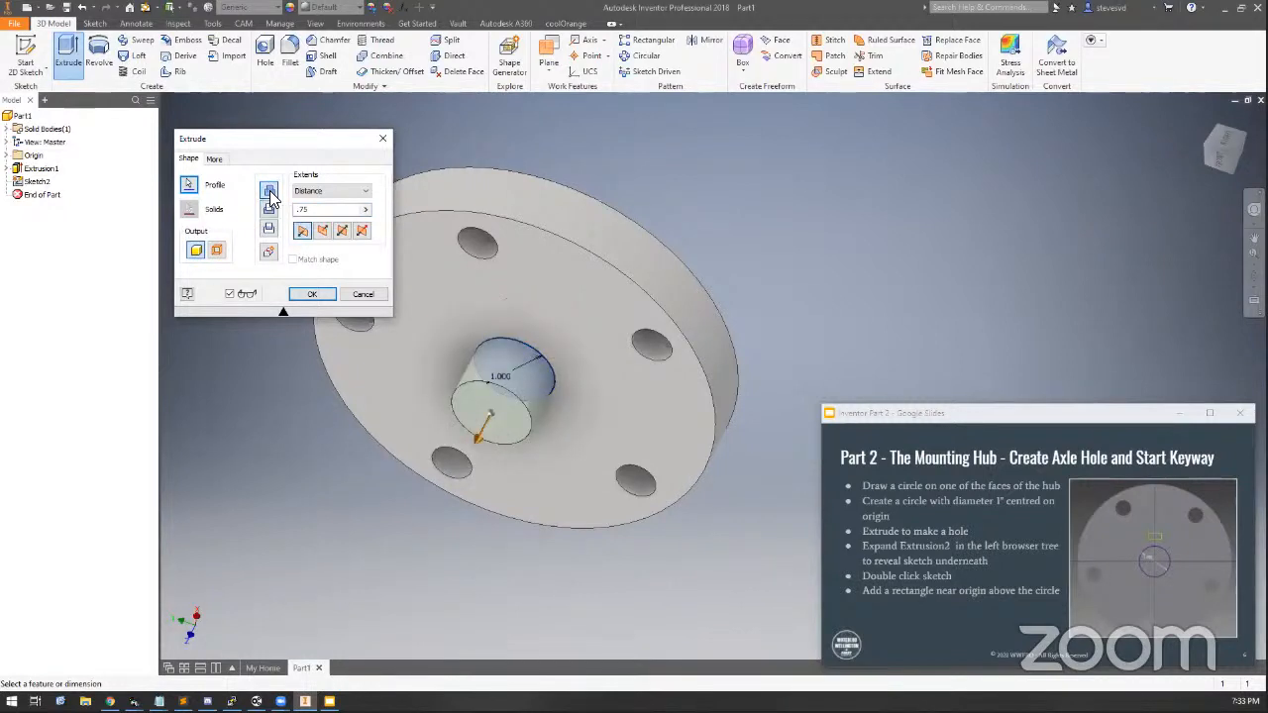
{"action": "left_click", "coordinate": [322, 229]}
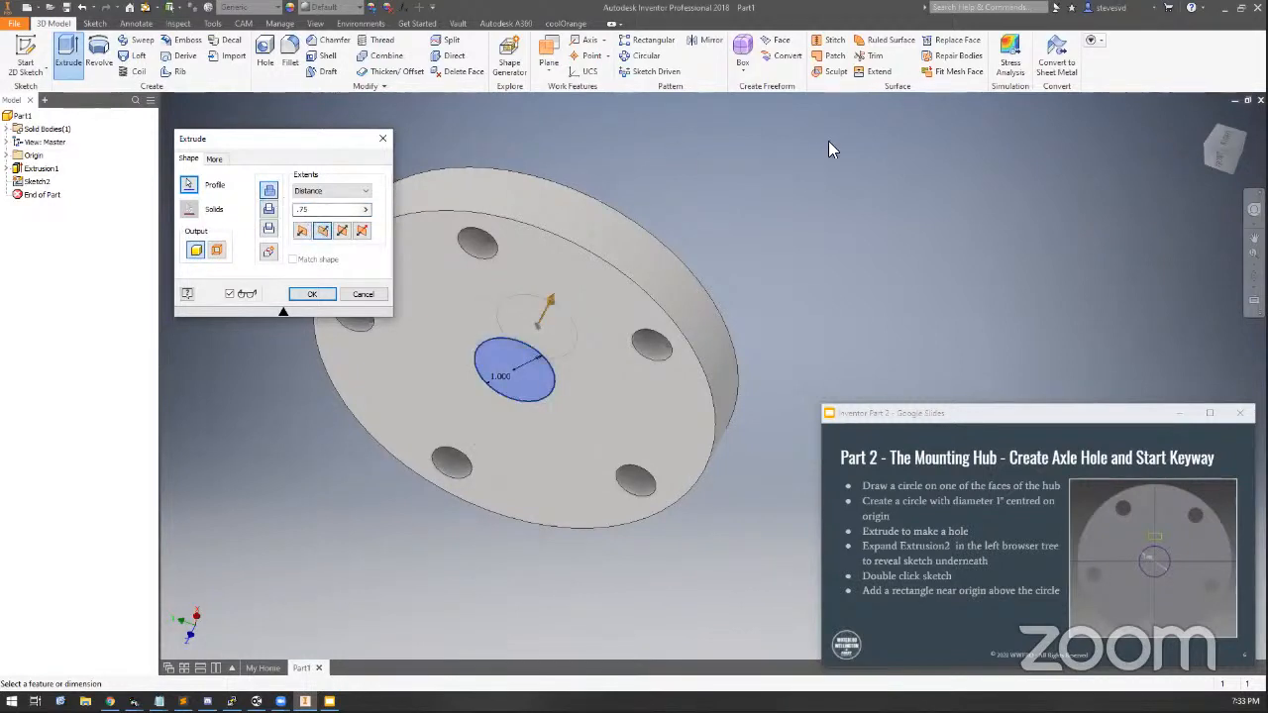
{"action": "left_click_drag", "start_coordinate": [1224, 133], "coordinate": [1189, 202]}
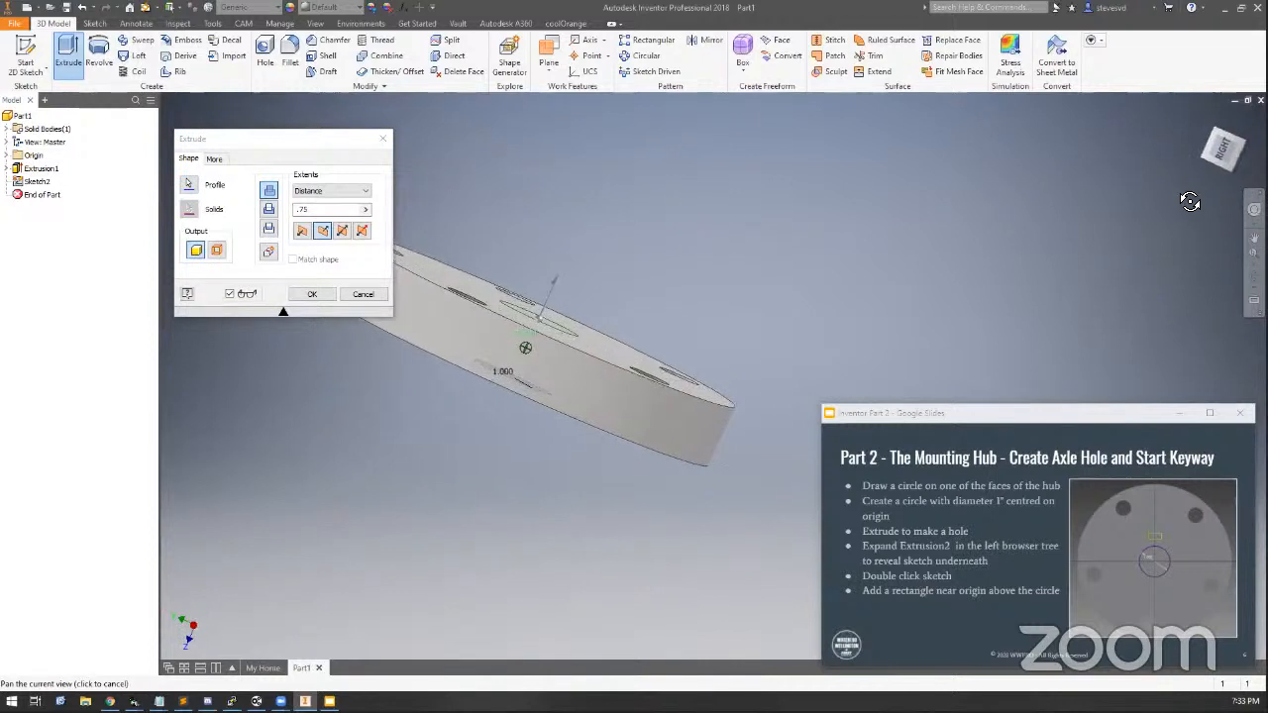
{"action": "left_click", "coordinate": [347, 210]}
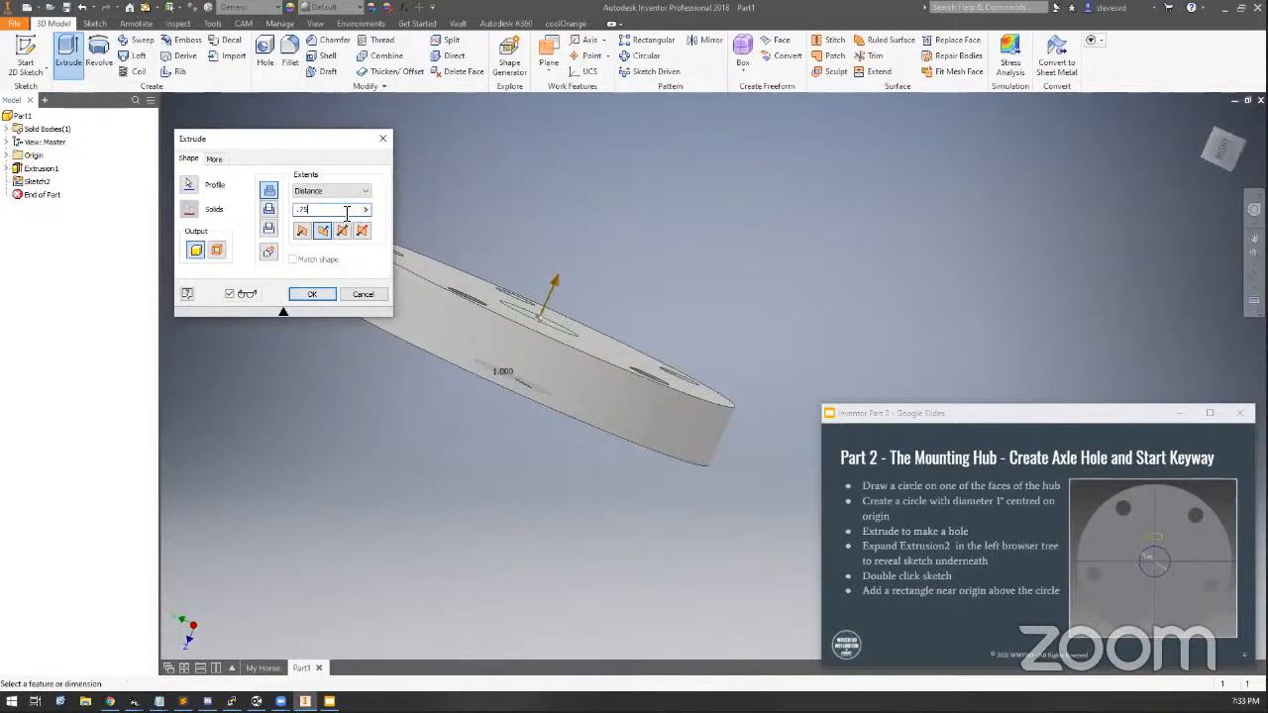
{"action": "double_click", "coordinate": [347, 209]}
{"action": "type", "text": "1"}
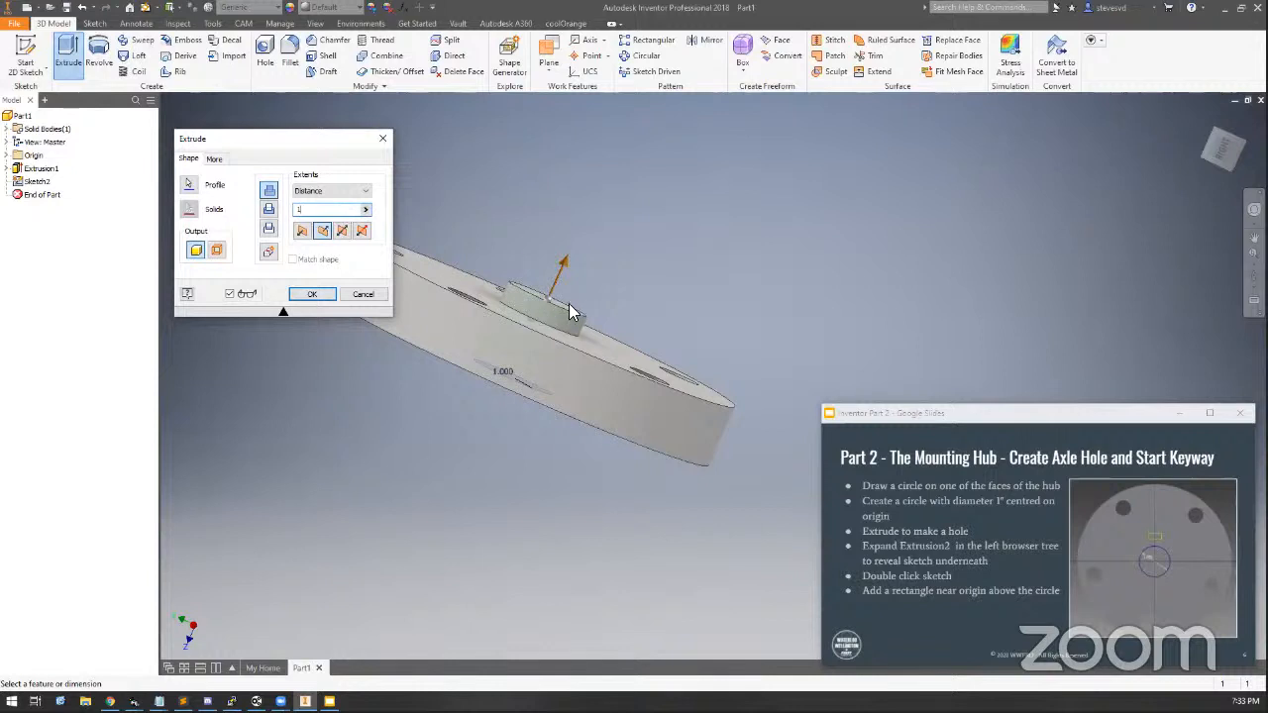
{"action": "mouse_move", "coordinate": [1226, 143]}
{"action": "left_mouse_down"}
{"action": "mouse_move", "coordinate": [1224, 107]}
{"action": "mouse_move", "coordinate": [1220, 141]}
{"action": "left_mouse_up"}
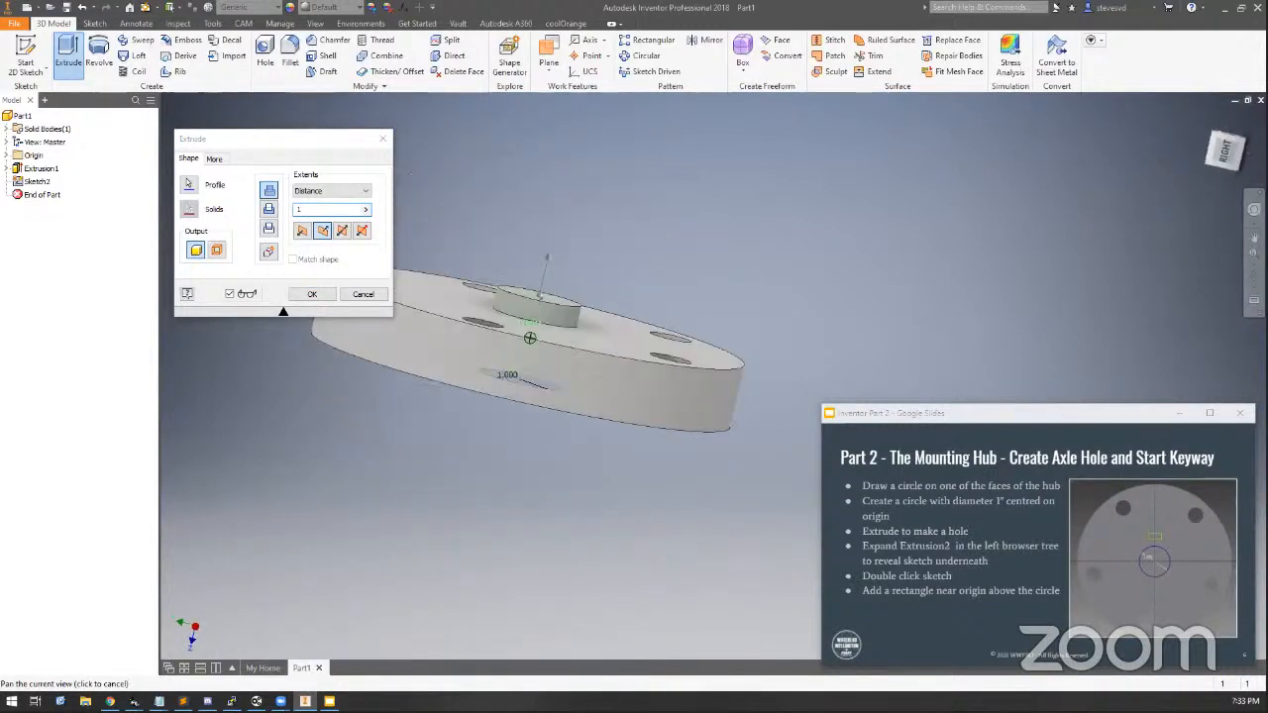
{"action": "left_click", "coordinate": [309, 294]}
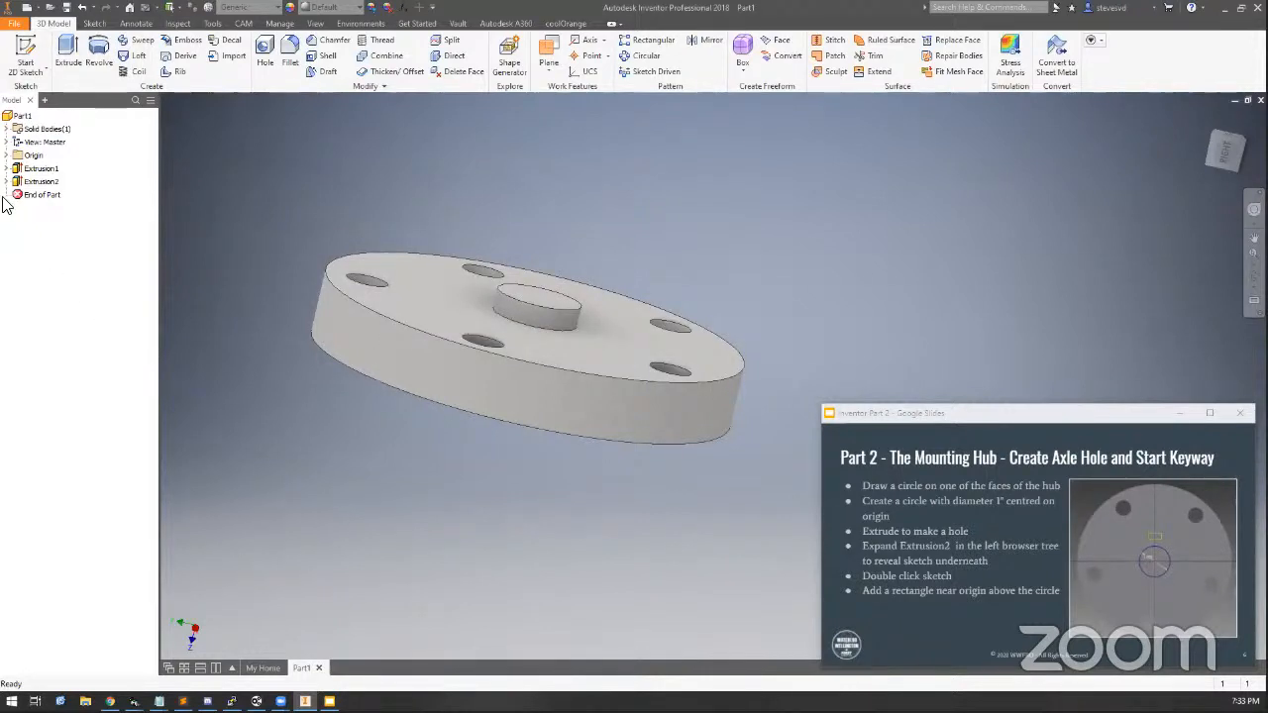
Edit the new extrusion to cut .75 in in the opposite direction, forming the axle hole through the hub
{"action": "double_click", "coordinate": [45, 182]}
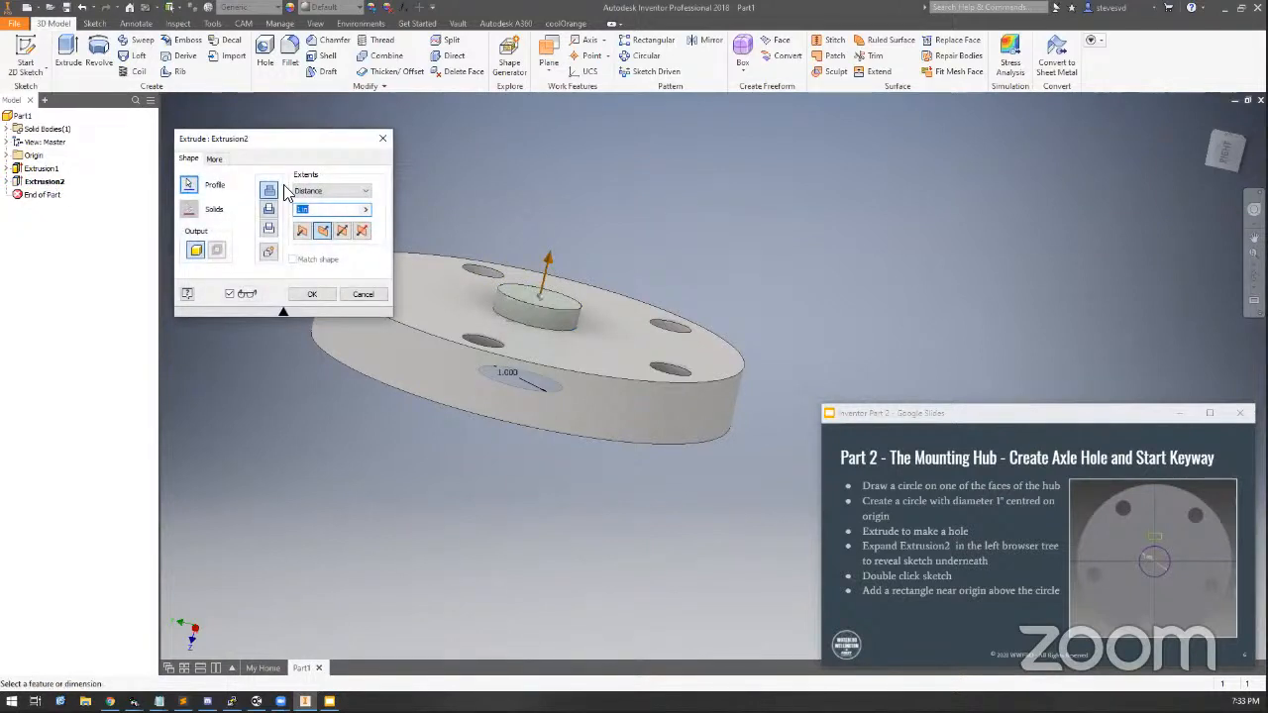
{"action": "left_click", "coordinate": [303, 230]}
{"action": "left_click", "coordinate": [268, 209]}
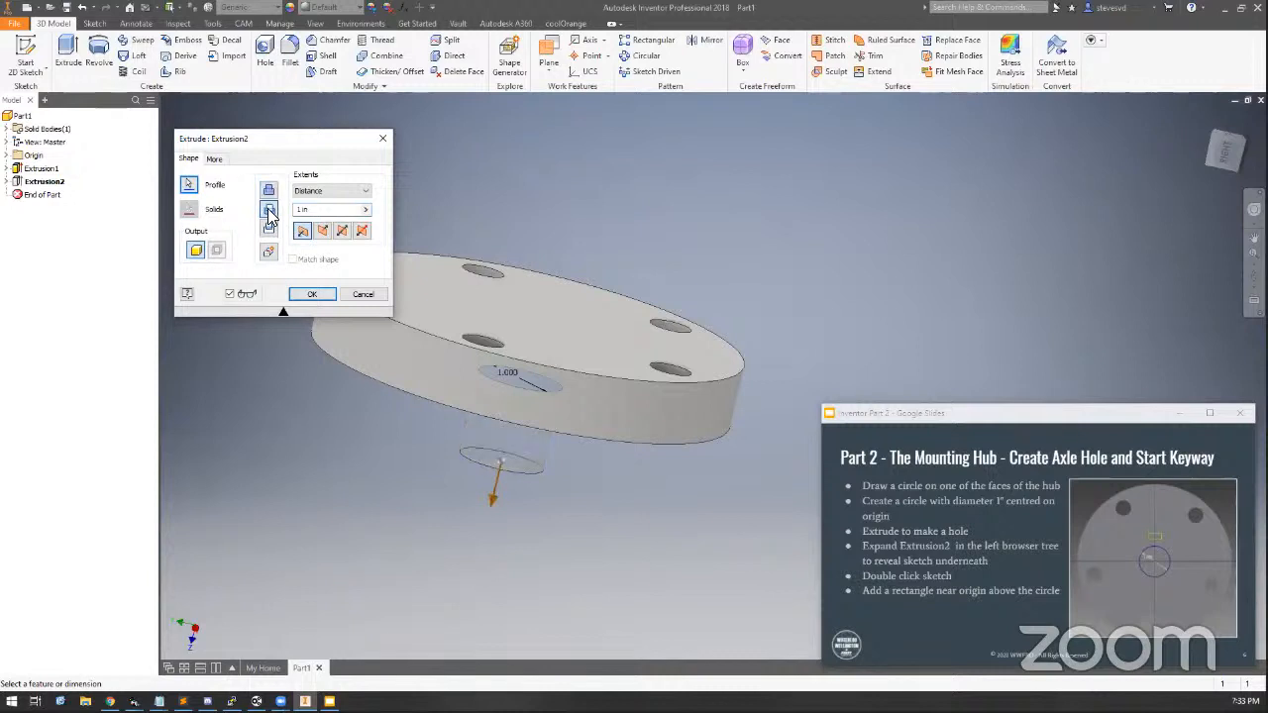
{"action": "left_click_drag", "start_coordinate": [329, 214], "coordinate": [189, 194]}
{"action": "type", "text": ".75"}
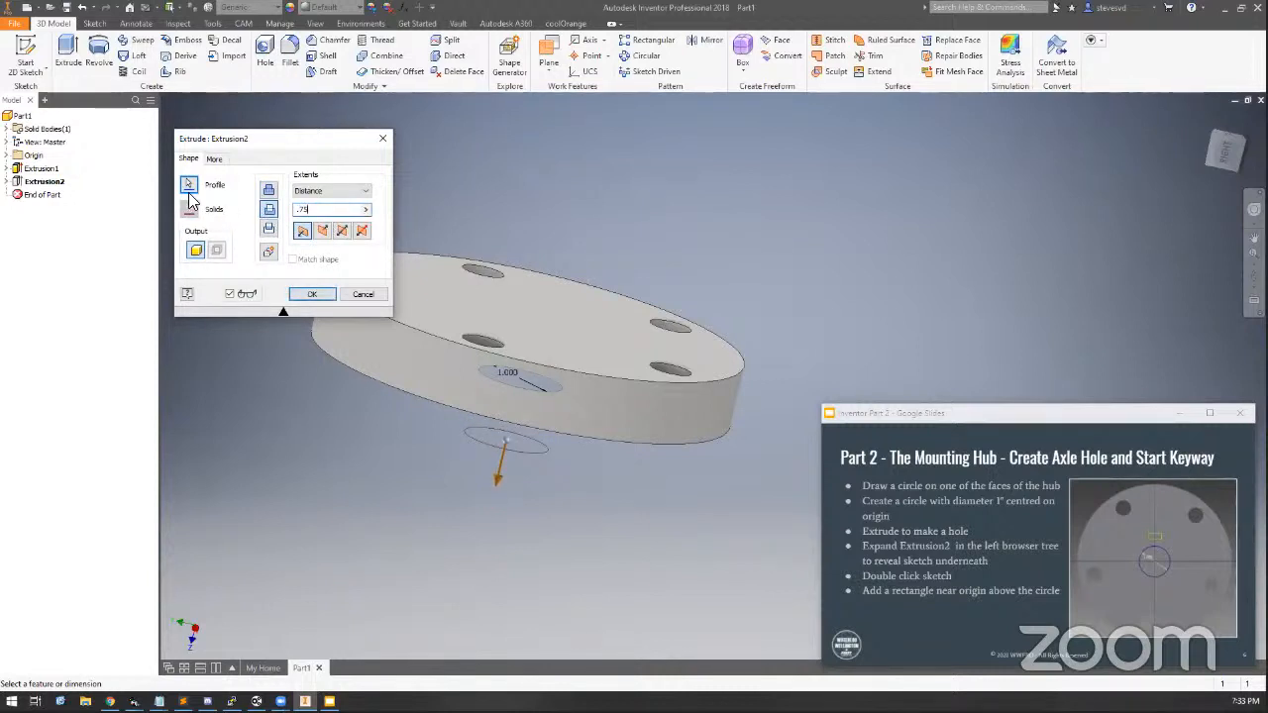
{"action": "left_click", "coordinate": [325, 234]}
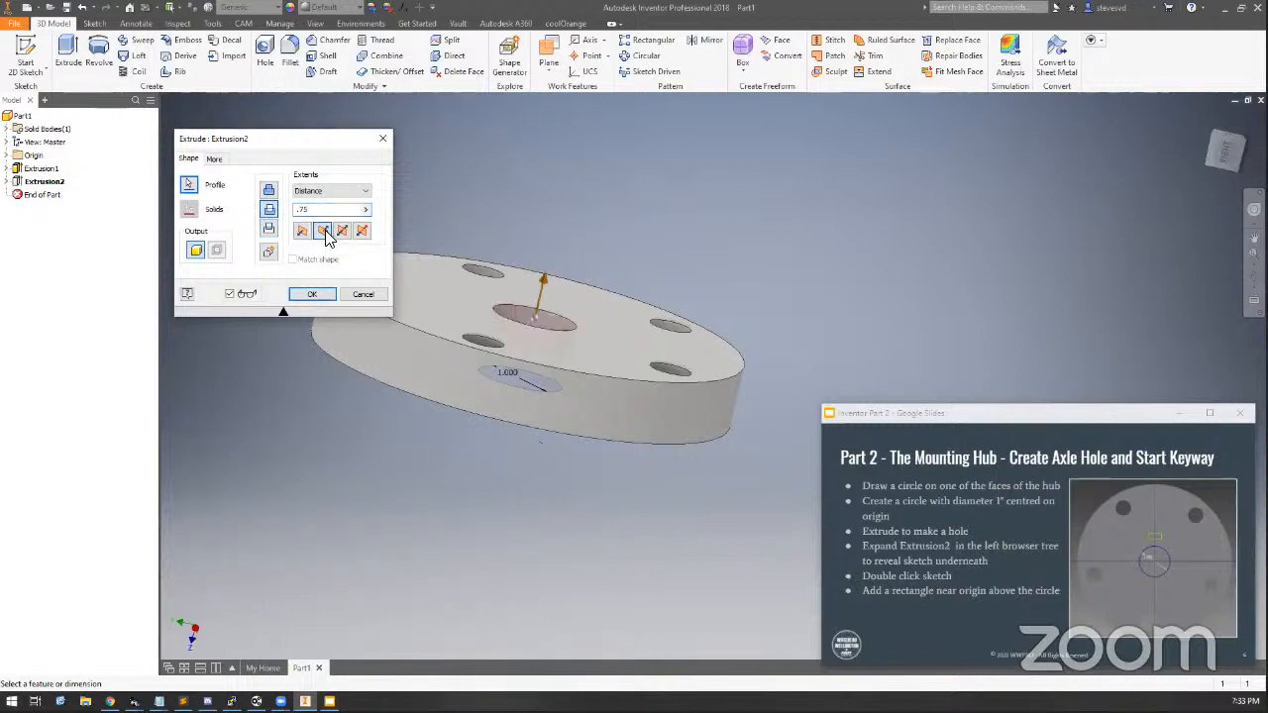
{"action": "left_click_drag", "start_coordinate": [1224, 155], "coordinate": [1196, 198]}
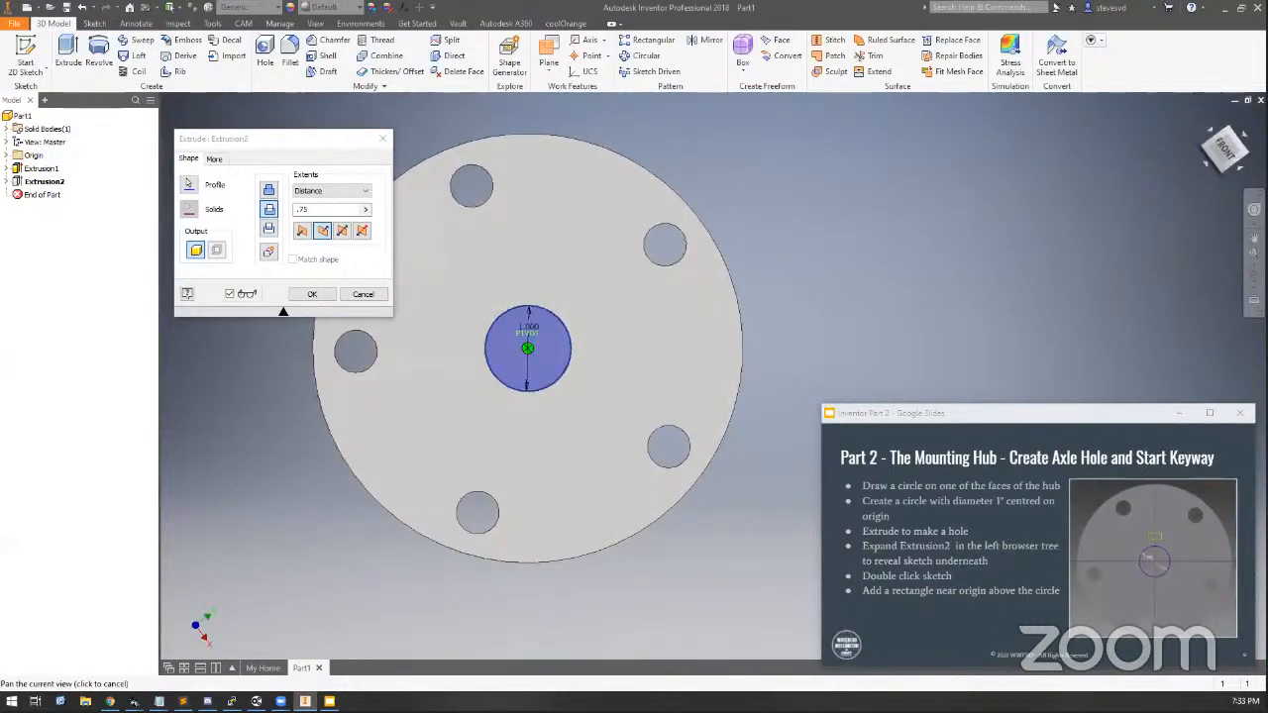
{"action": "left_click", "coordinate": [313, 294]}
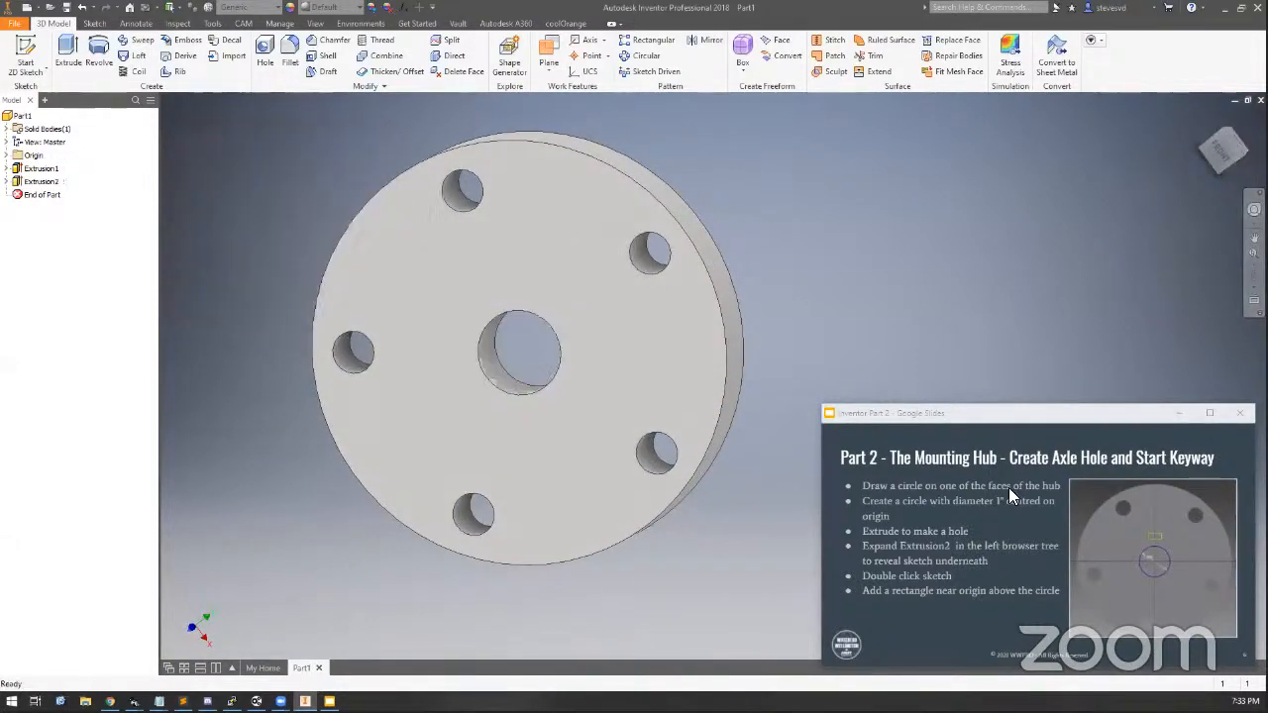
Open the axle hole extrusion's underlying sketch for editing from the model browser
{"action": "left_click", "coordinate": [1204, 118]}
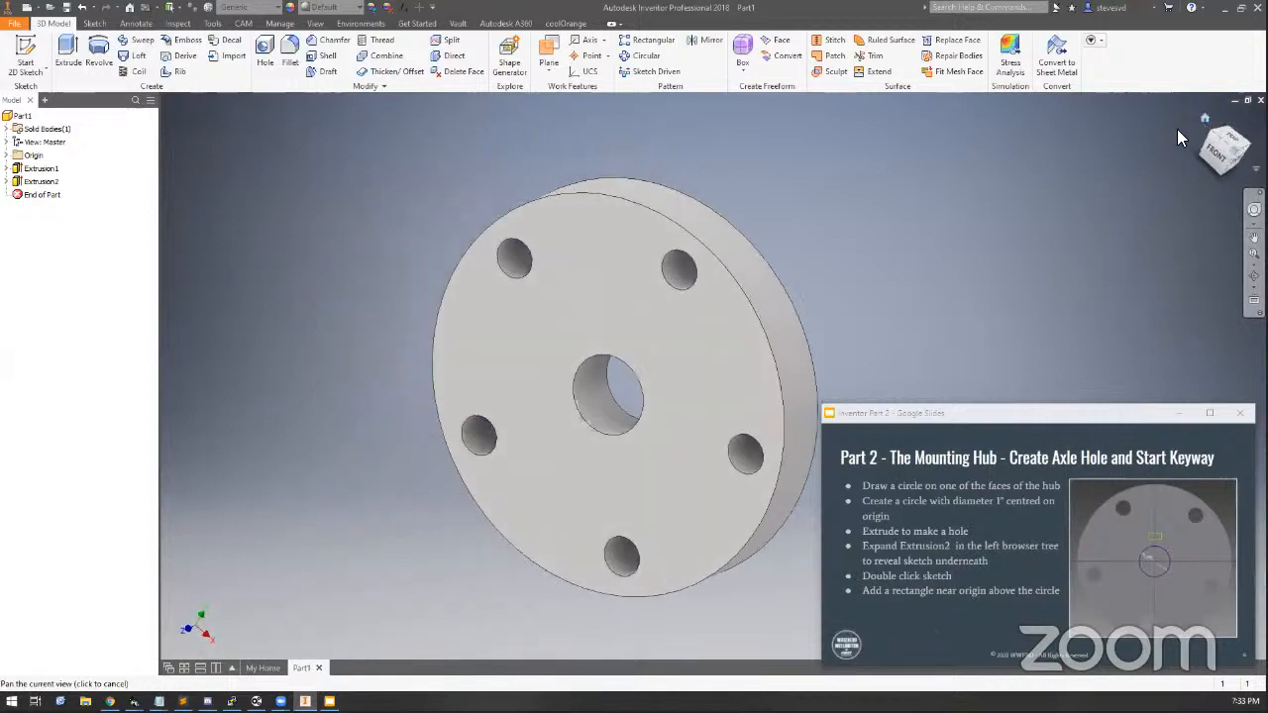
{"action": "middle_click_drag", "start_coordinate": [724, 350], "coordinate": [587, 270]}
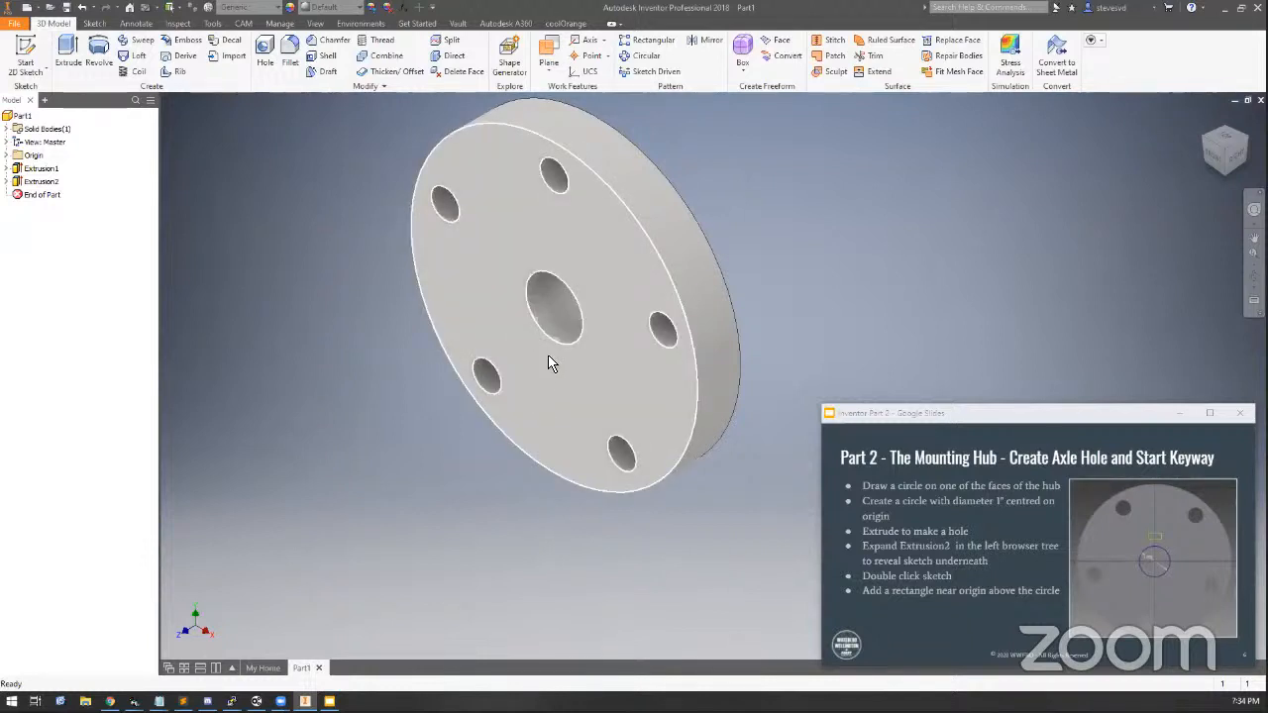
{"action": "mouse_move", "coordinate": [569, 383]}
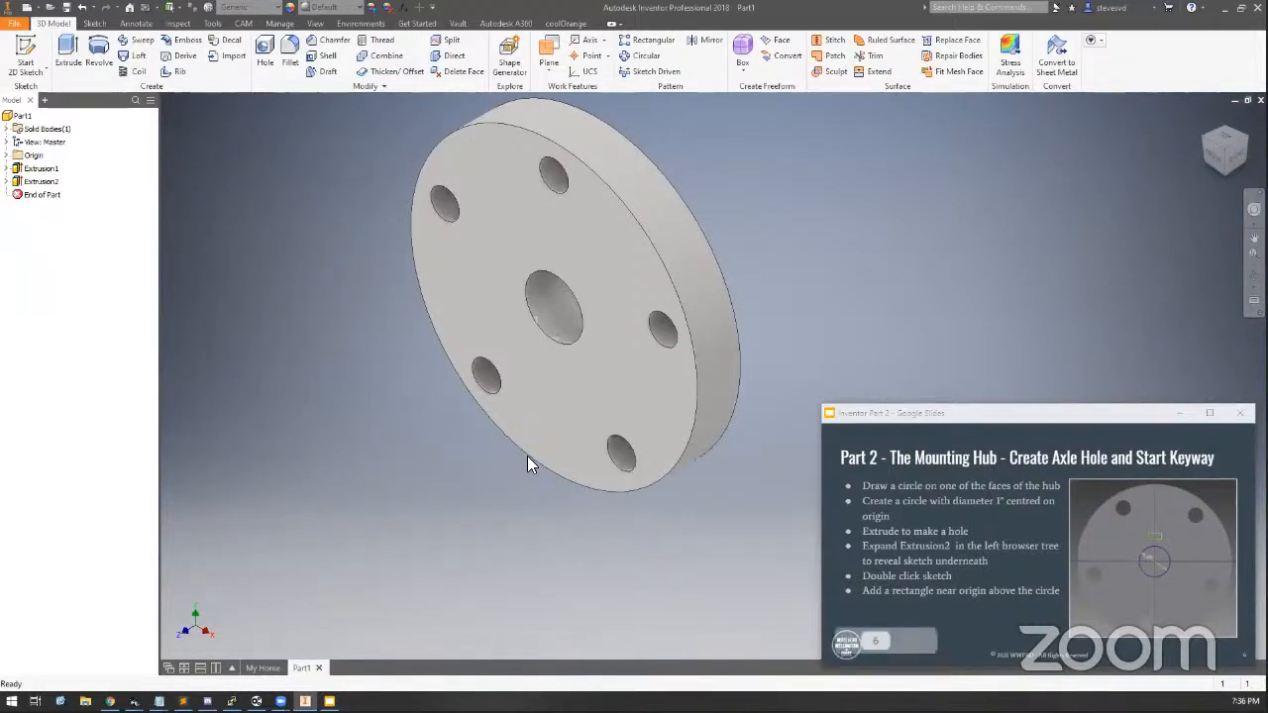
{"action": "left_click", "coordinate": [7, 181]}
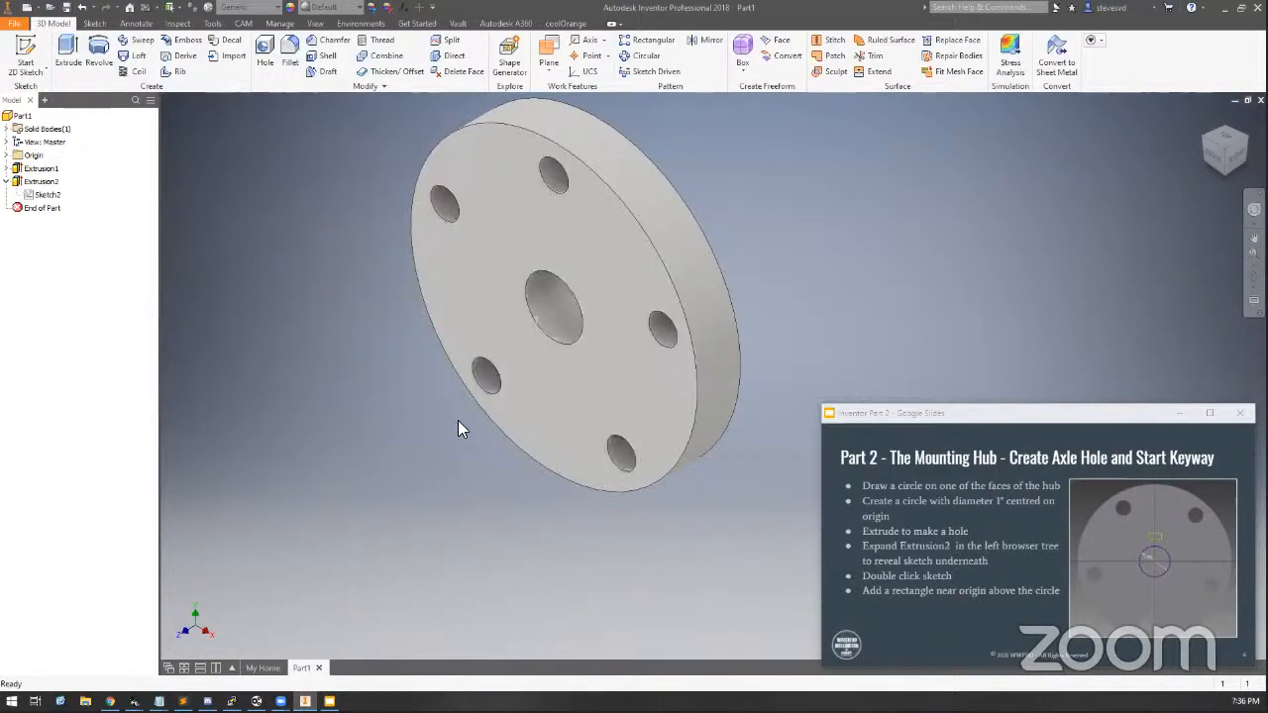
{"action": "left_click", "coordinate": [7, 181]}
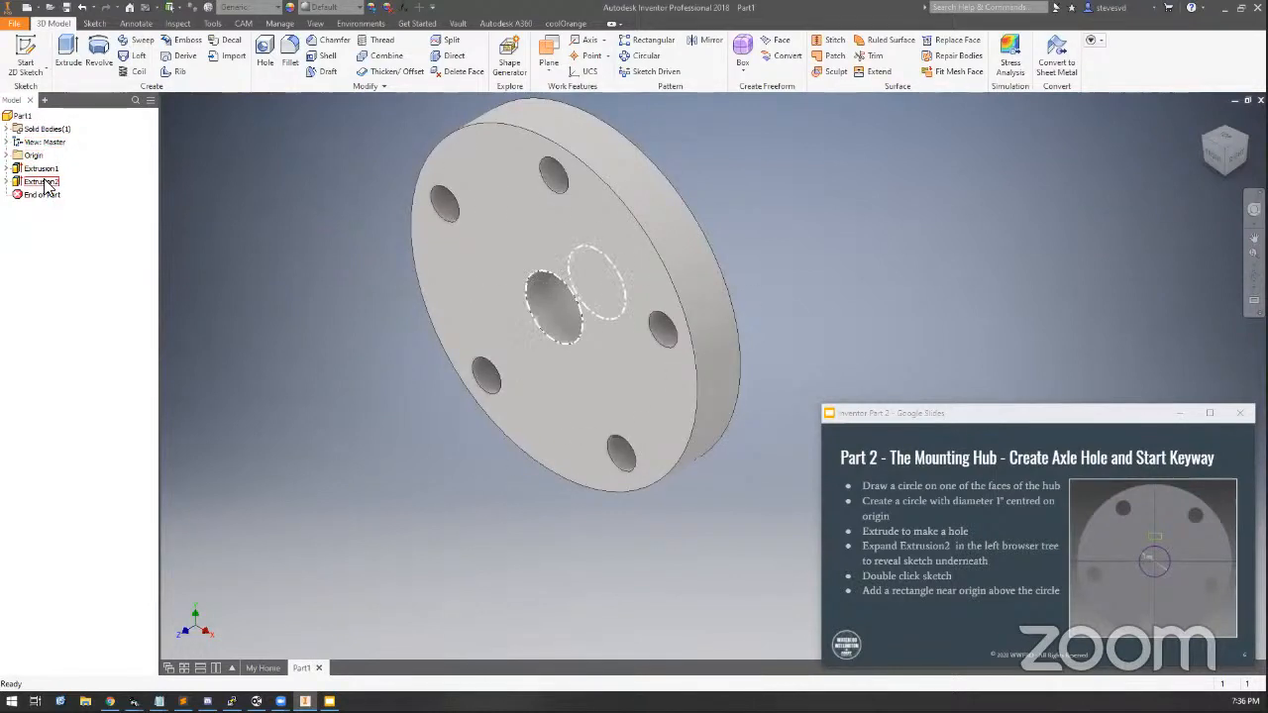
{"action": "left_click", "coordinate": [41, 182]}
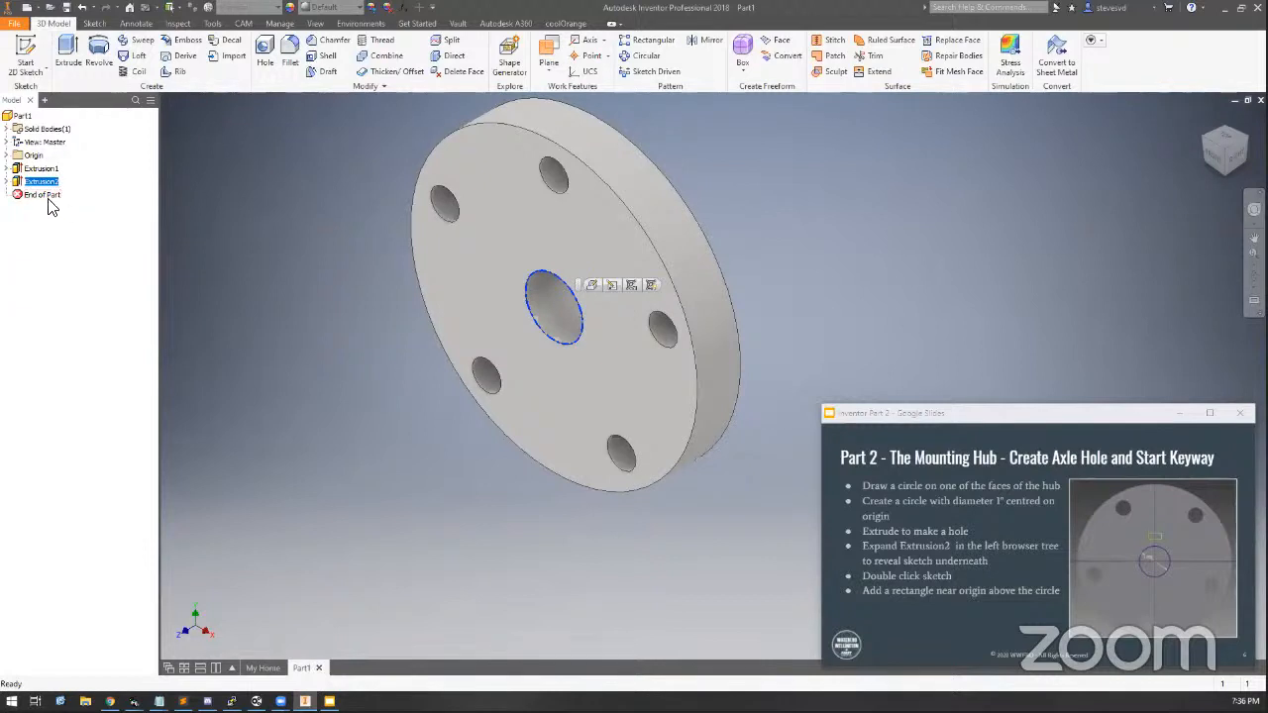
{"action": "left_click", "coordinate": [6, 183]}
{"action": "left_click", "coordinate": [42, 196]}
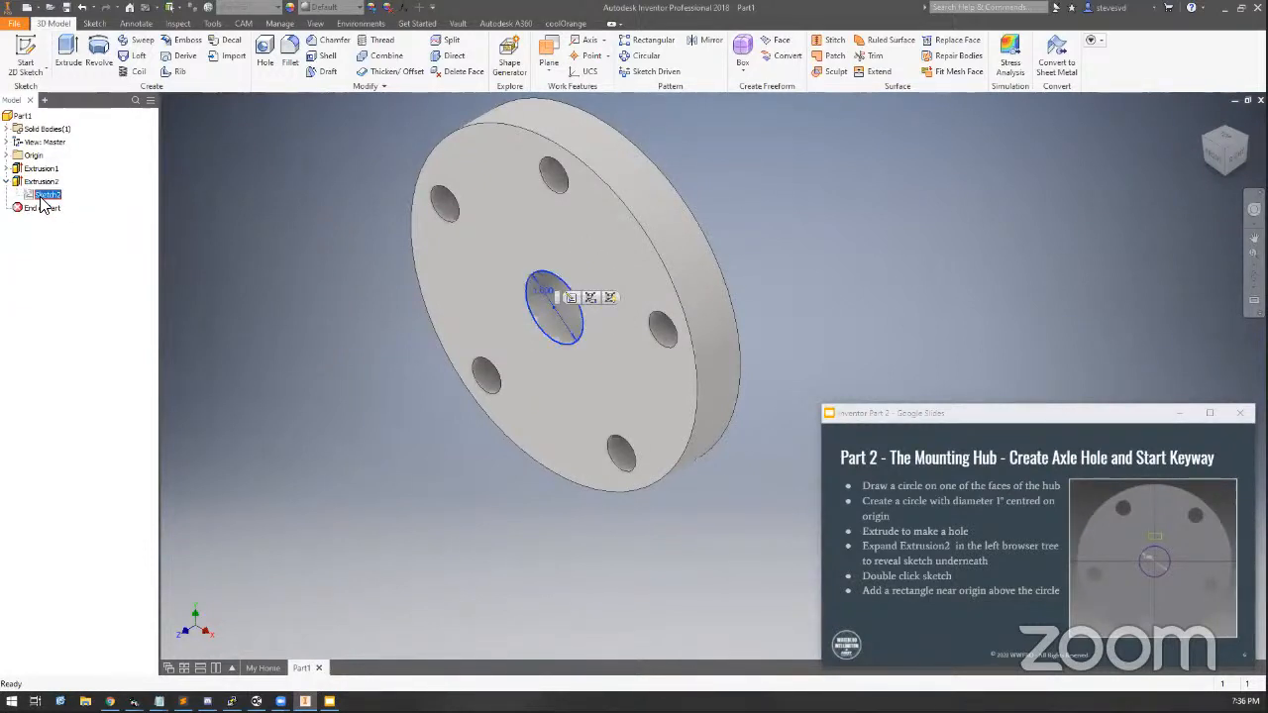
{"action": "right_click", "coordinate": [47, 197]}
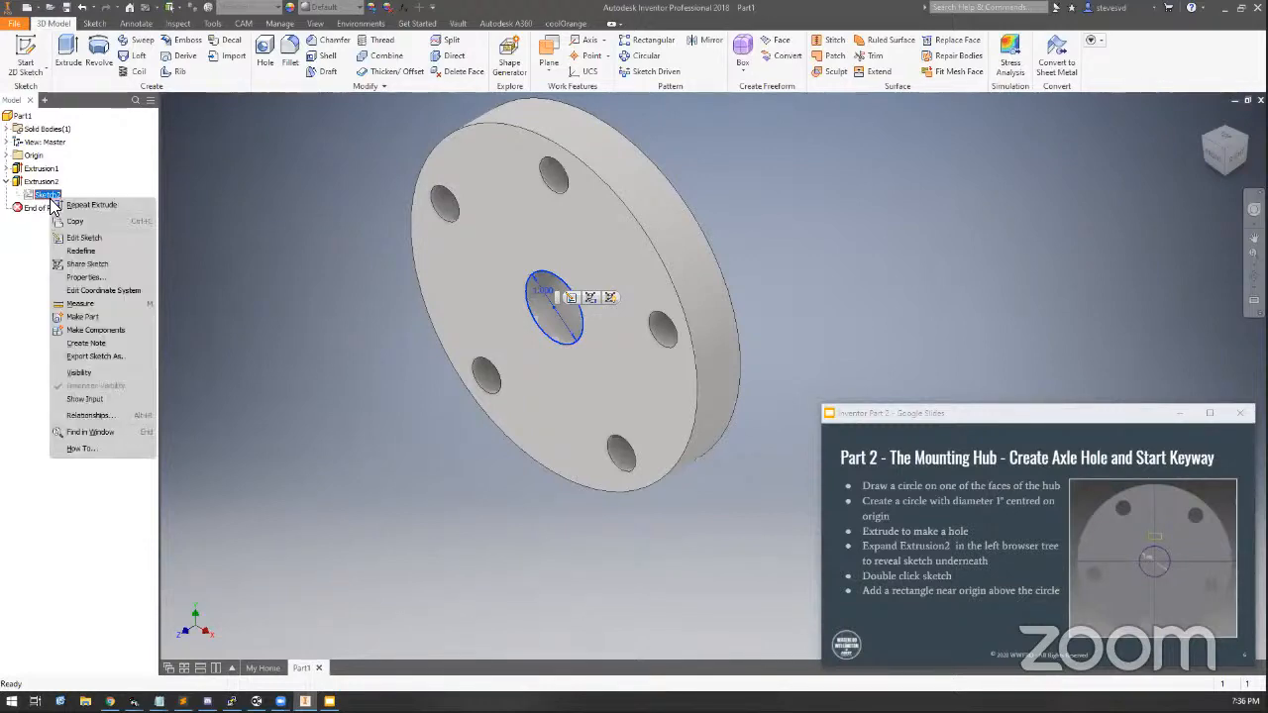
{"action": "left_click", "coordinate": [89, 239]}
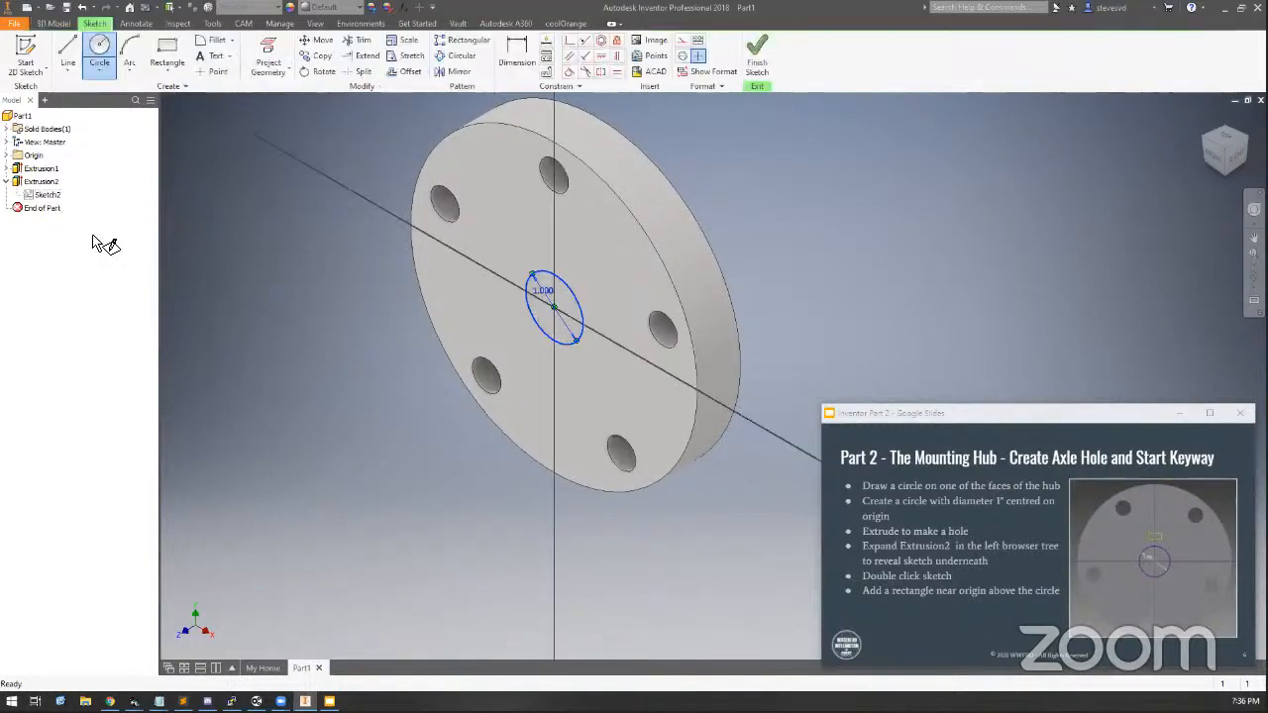
{"action": "key", "text": "Escape"}
{"action": "mouse_move", "coordinate": [748, 386]}
{"action": "middle_mouse_down"}
{"action": "mouse_move", "coordinate": [723, 342]}
{"action": "mouse_move", "coordinate": [430, 291]}
{"action": "mouse_move", "coordinate": [385, 317]}
{"action": "middle_mouse_up"}
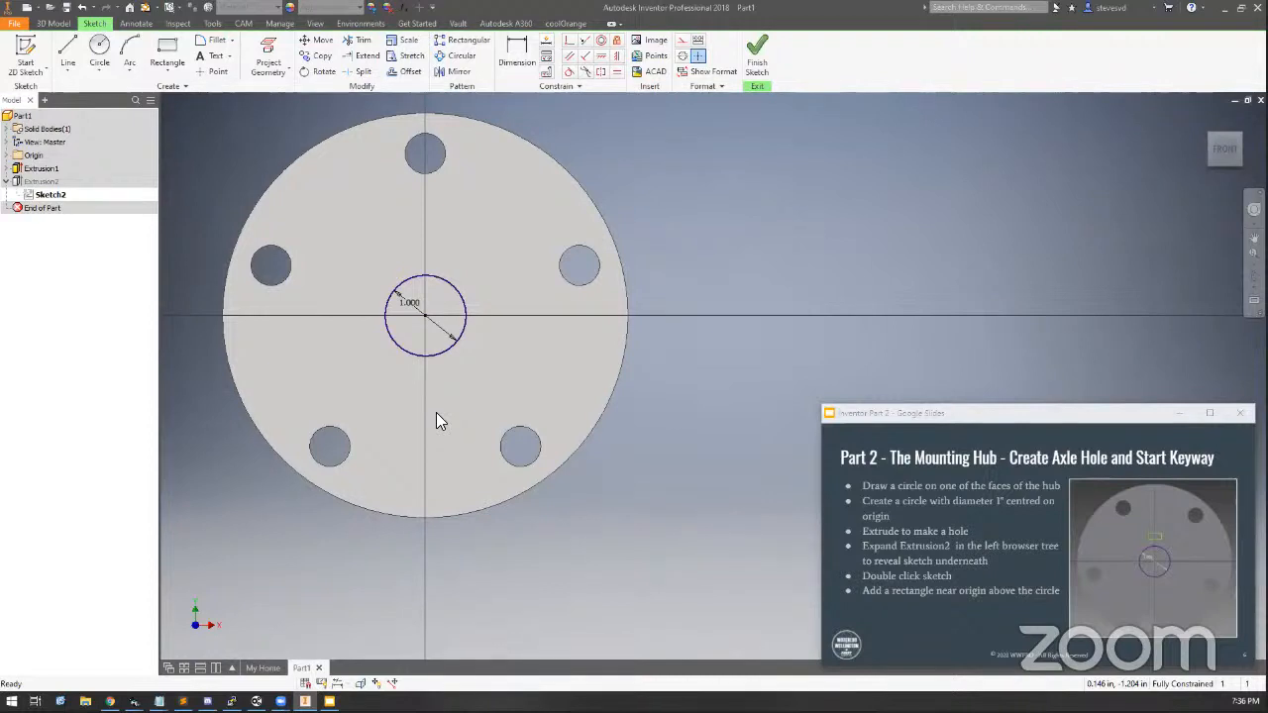
Draw a small rectangle about 0.3 in wide just above the 1 in circle, on the vertical axis
{"action": "left_click", "coordinate": [166, 55]}
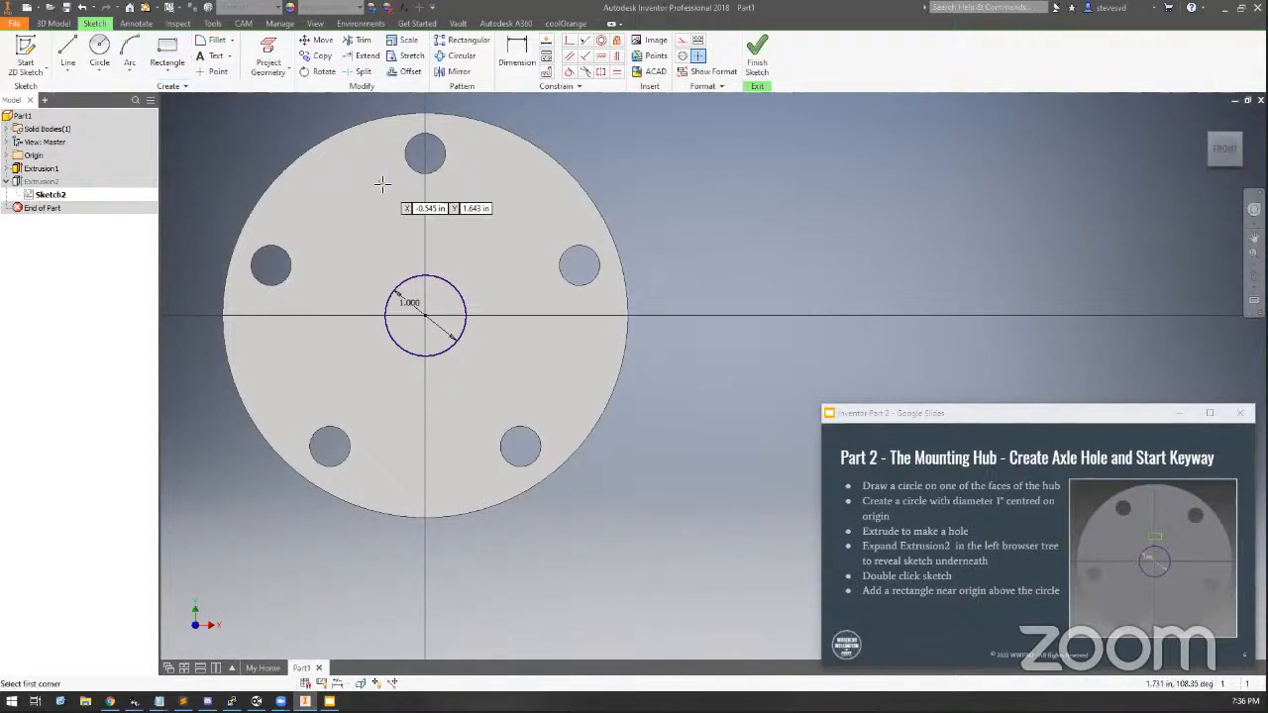
{"action": "left_click", "coordinate": [414, 235]}
{"action": "left_click", "coordinate": [446, 250]}
{"action": "key", "text": "Escape"}
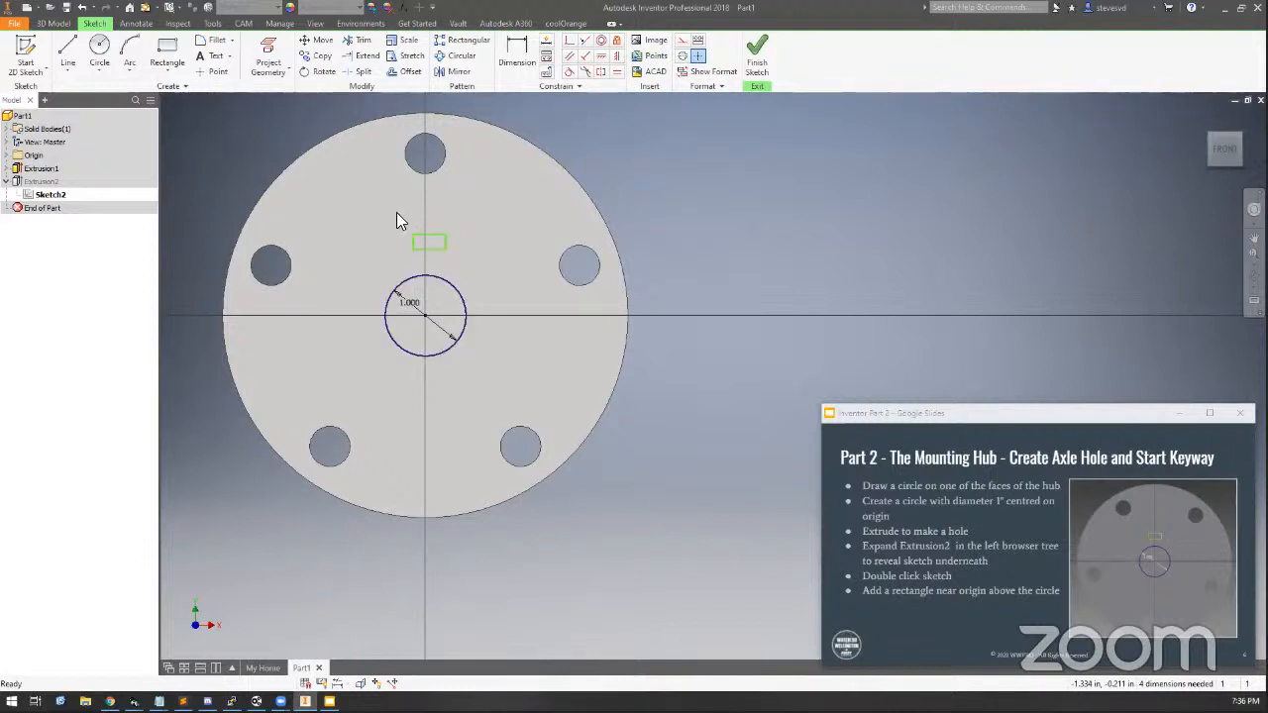
{"action": "left_click", "coordinate": [931, 412]}
{"action": "left_click", "coordinate": [917, 641]}
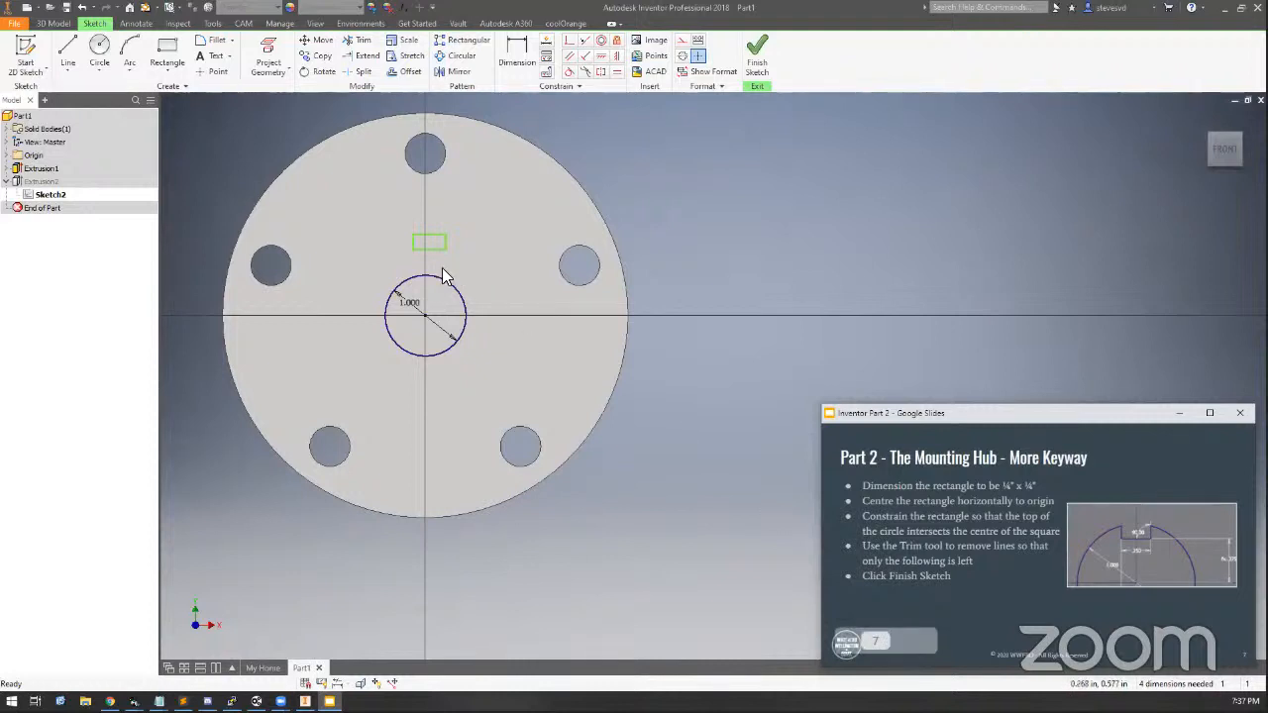
Dimension the rectangle's width to .25 in
{"action": "scroll", "coordinate": [424, 267], "scroll_direction": "up", "scroll_amount": 2}
{"action": "mouse_move", "coordinate": [376, 271]}
{"action": "middle_mouse_down"}
{"action": "mouse_move", "coordinate": [459, 313]}
{"action": "mouse_move", "coordinate": [420, 345]}
{"action": "middle_mouse_up"}
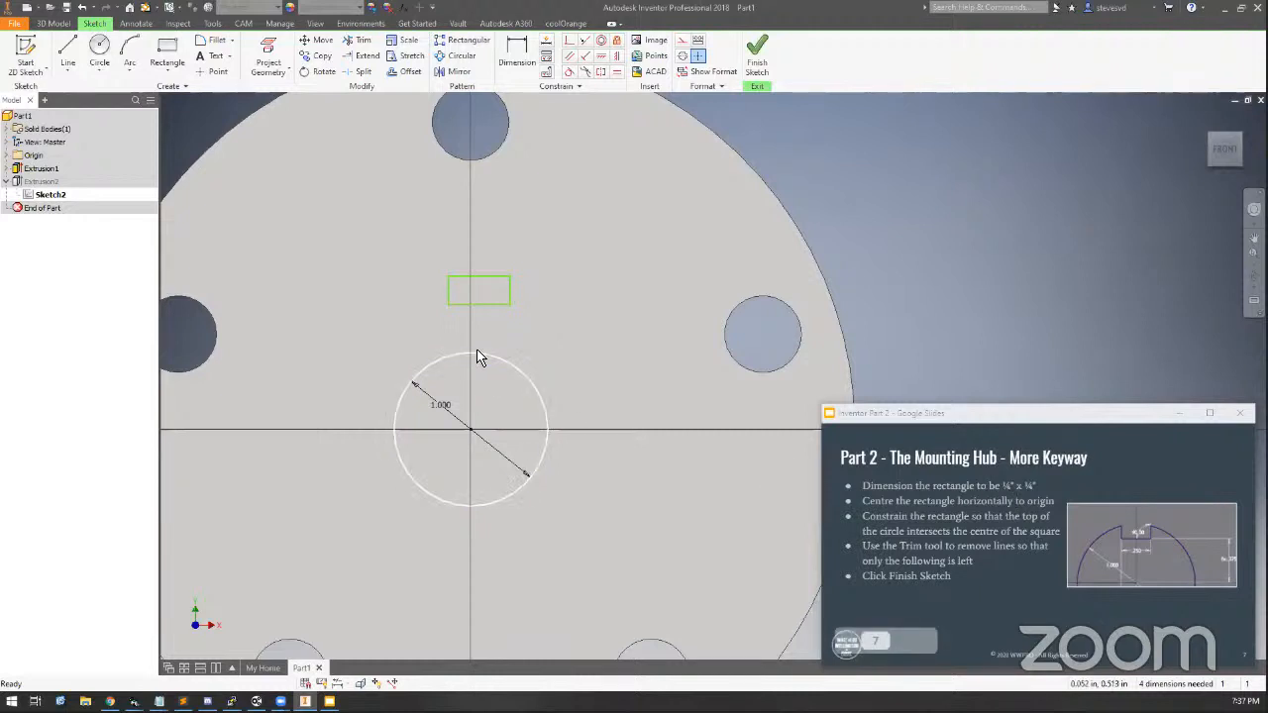
{"action": "left_click", "coordinate": [516, 49]}
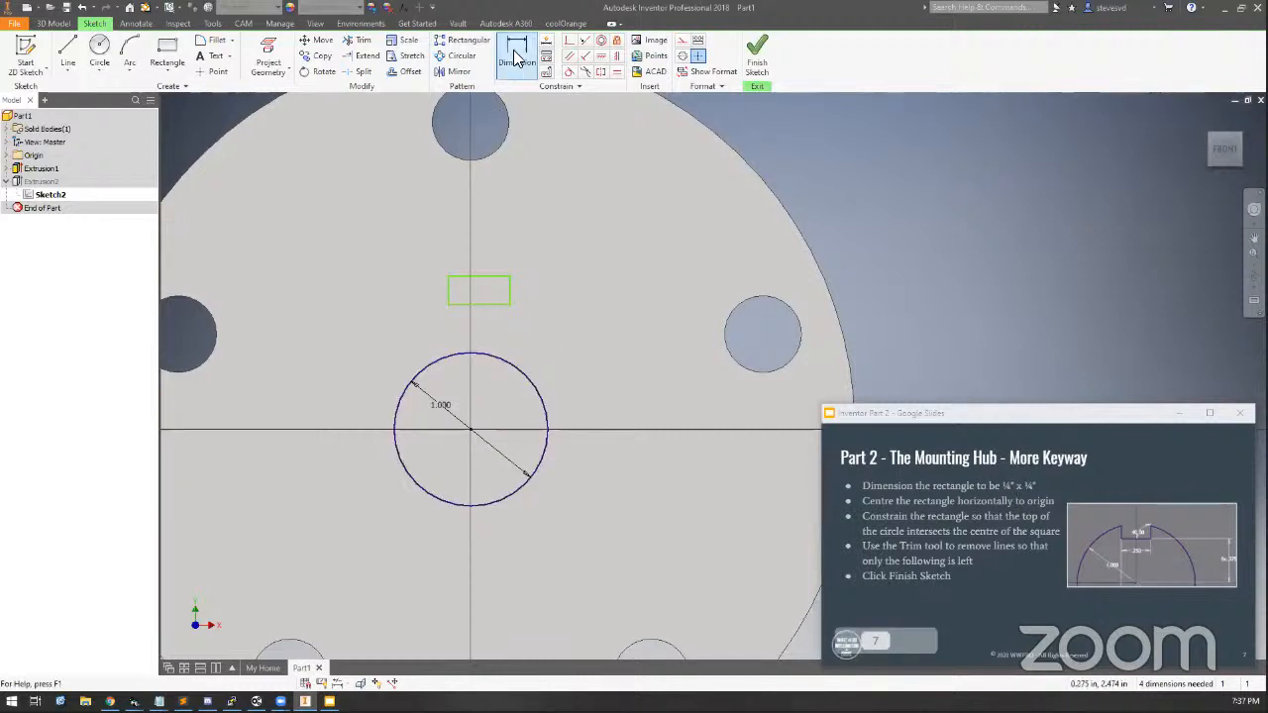
{"action": "left_click", "coordinate": [448, 287]}
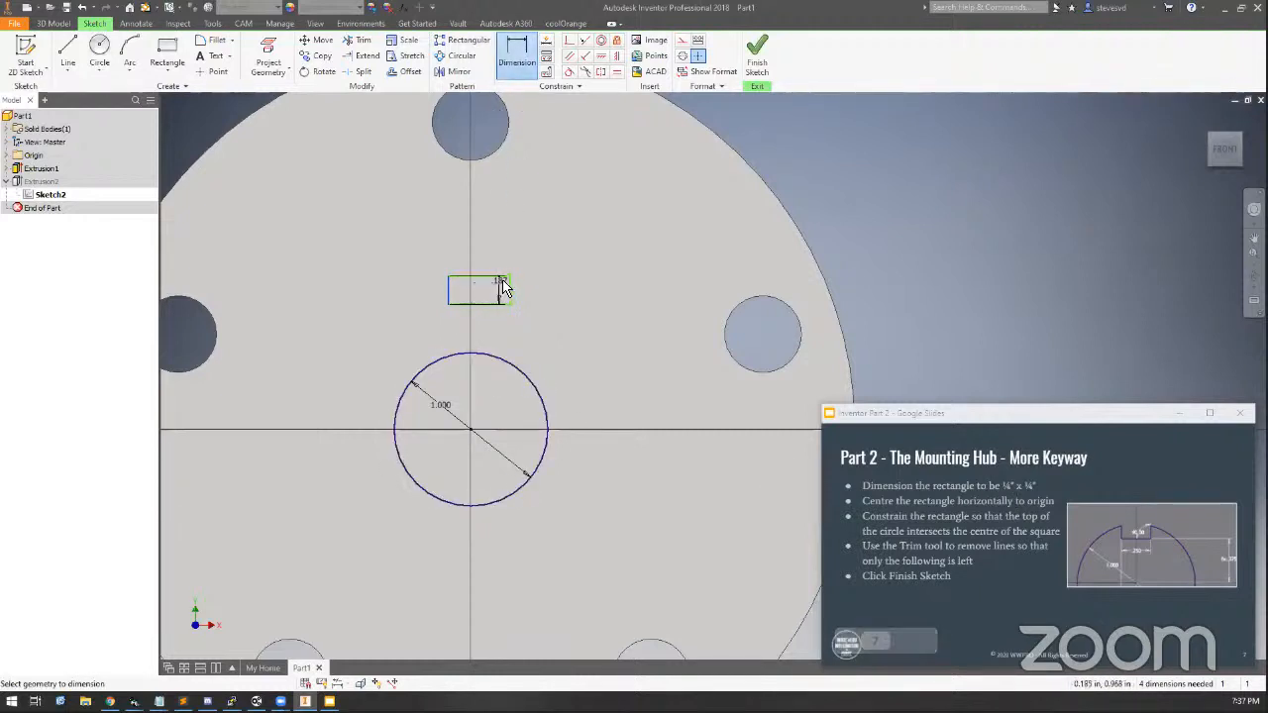
{"action": "left_click", "coordinate": [508, 286]}
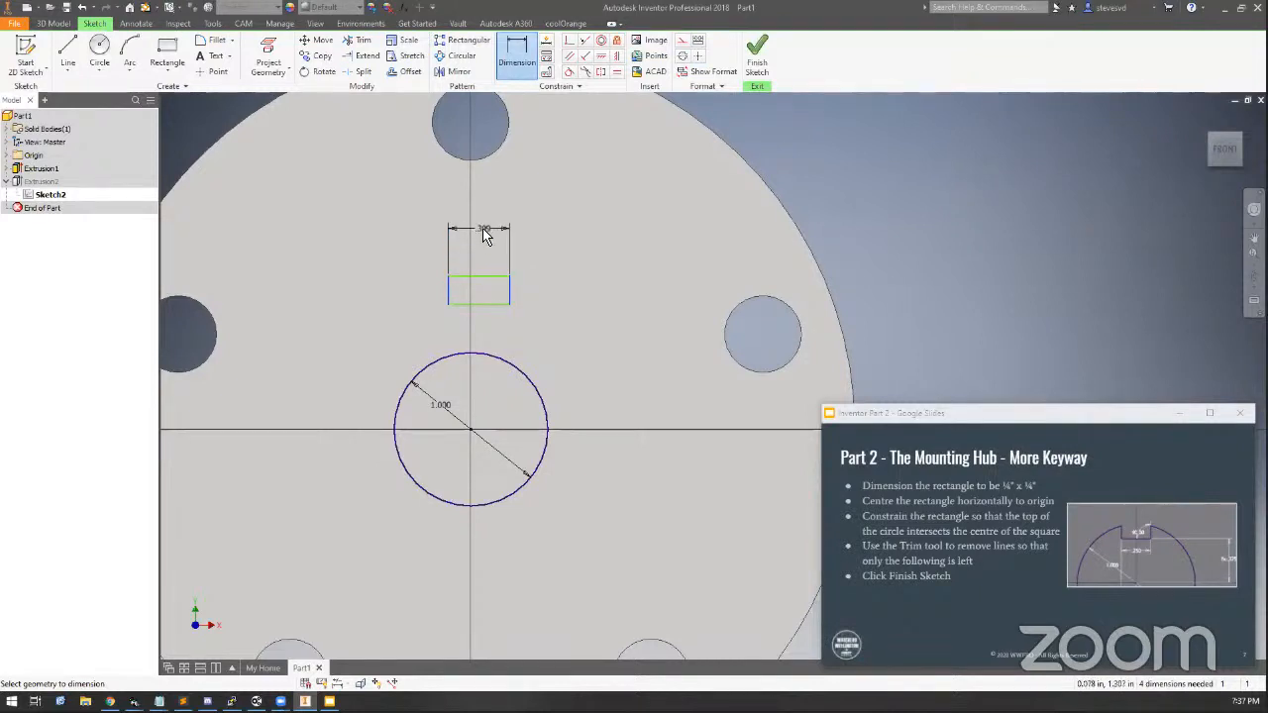
{"action": "left_click", "coordinate": [483, 229]}
{"action": "type", "text": ".25"}
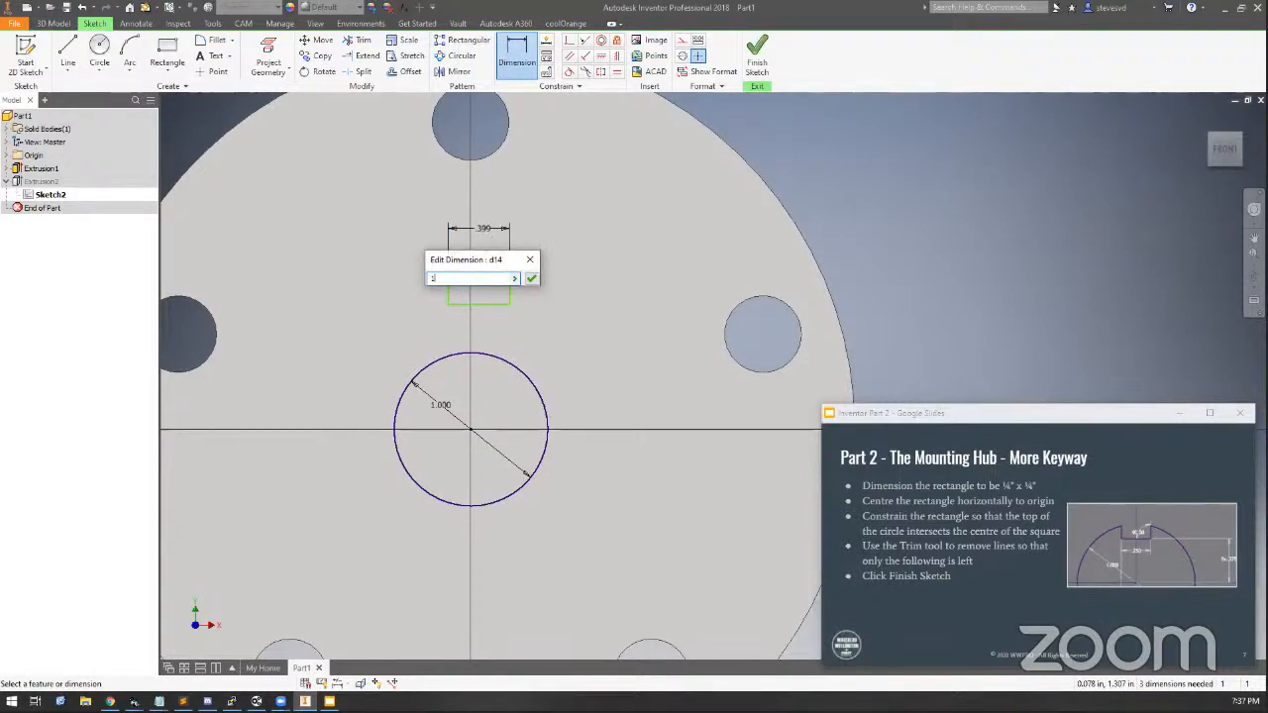
{"action": "key", "text": "Return"}
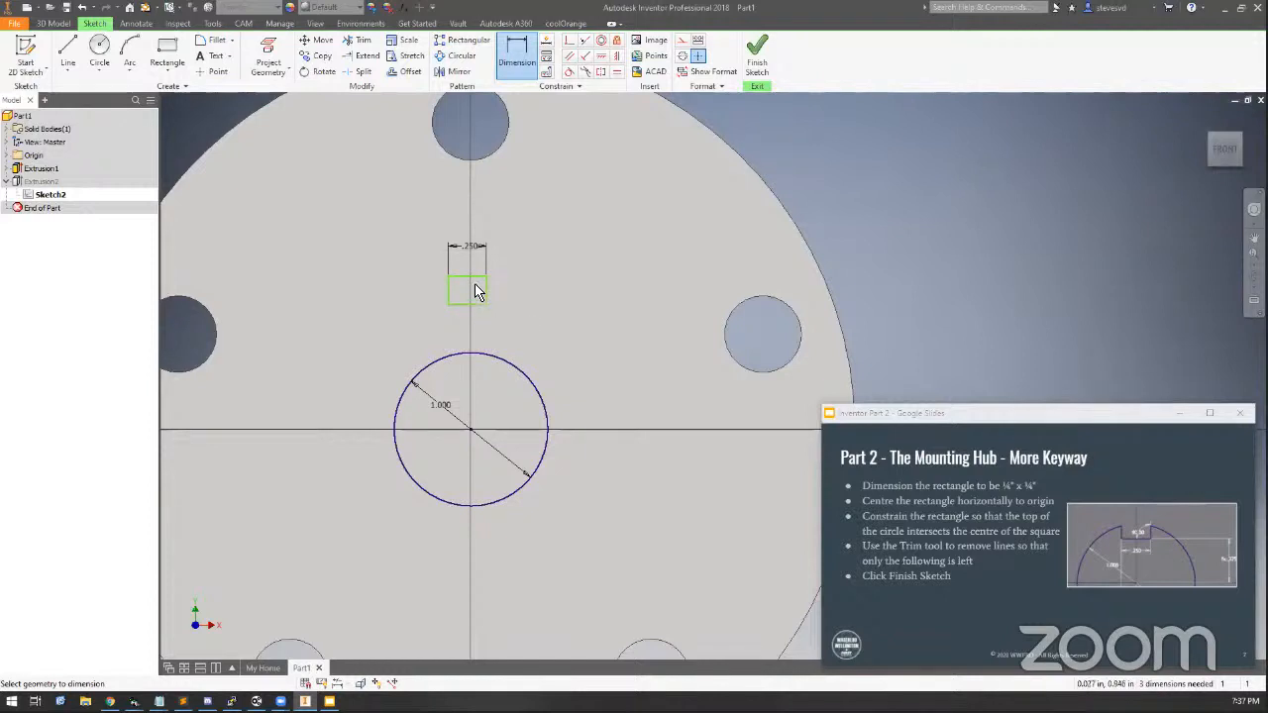
Dimension the rectangle's height to 1/4 in
{"action": "left_click", "coordinate": [467, 275]}
{"action": "left_click", "coordinate": [476, 304]}
{"action": "left_click", "coordinate": [530, 289]}
{"action": "type", "text": "1/4"}
{"action": "key", "text": "Return"}
{"action": "key", "text": "Escape"}
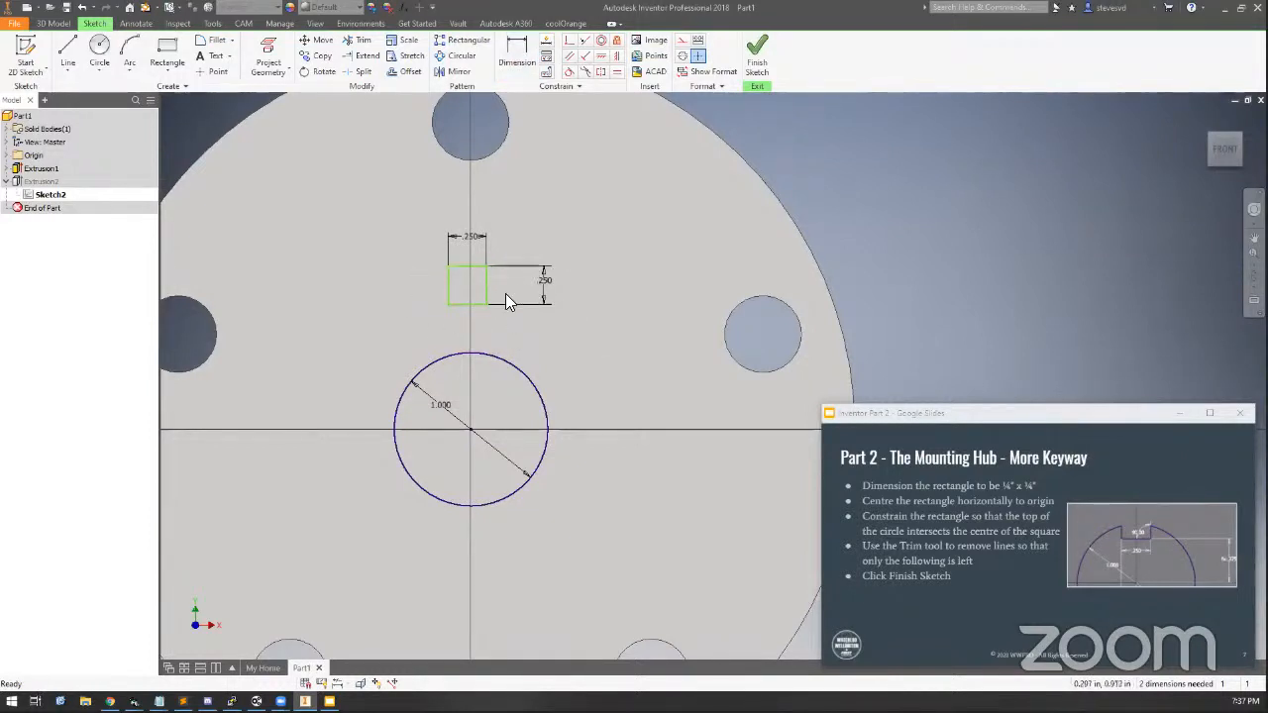
Centre the rectangle horizontally by dimensioning its right edge to the circle's centre as d14/2
{"action": "left_click_drag", "start_coordinate": [448, 284], "coordinate": [364, 289]}
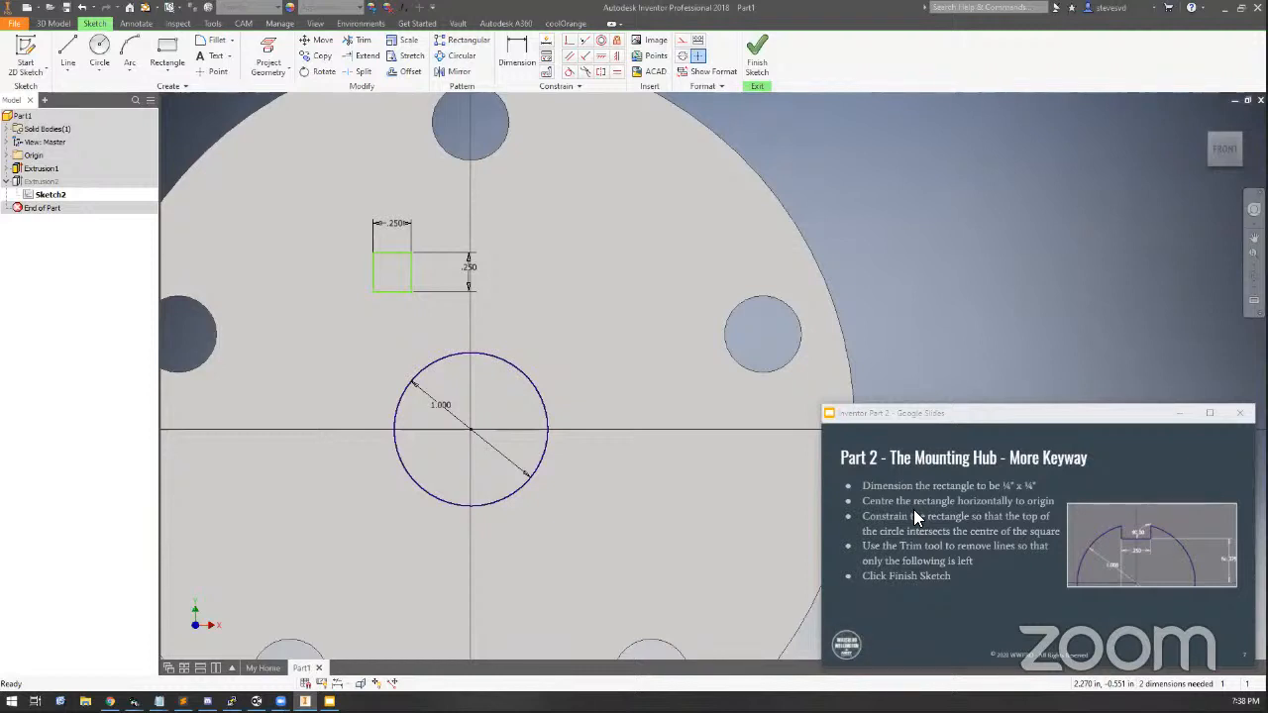
{"action": "left_click_drag", "start_coordinate": [412, 282], "coordinate": [487, 283]}
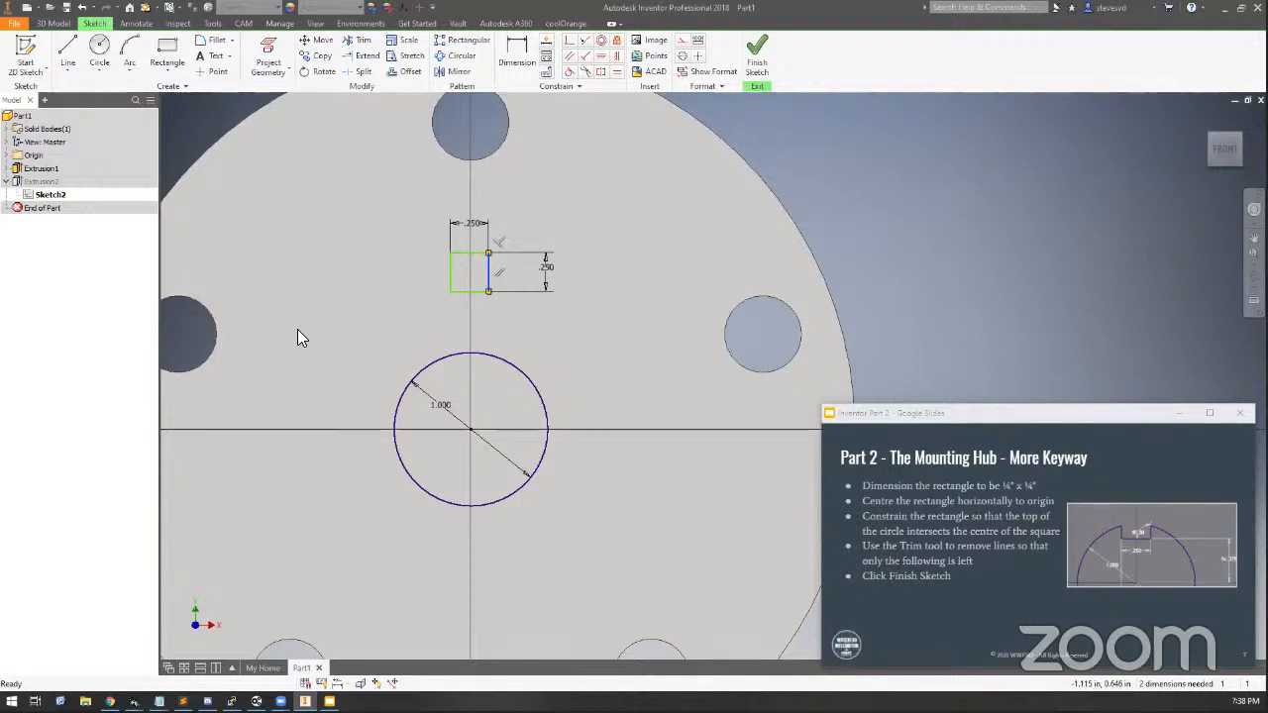
{"action": "left_click", "coordinate": [510, 63]}
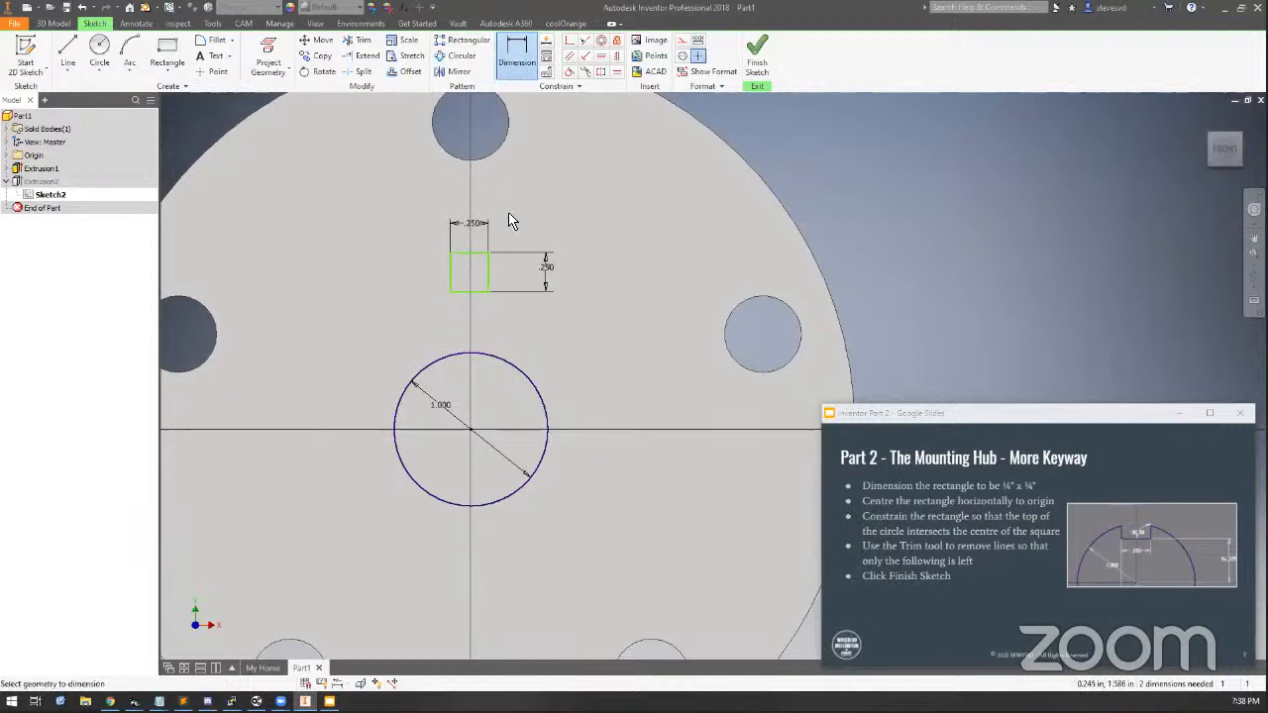
{"action": "left_click", "coordinate": [488, 280]}
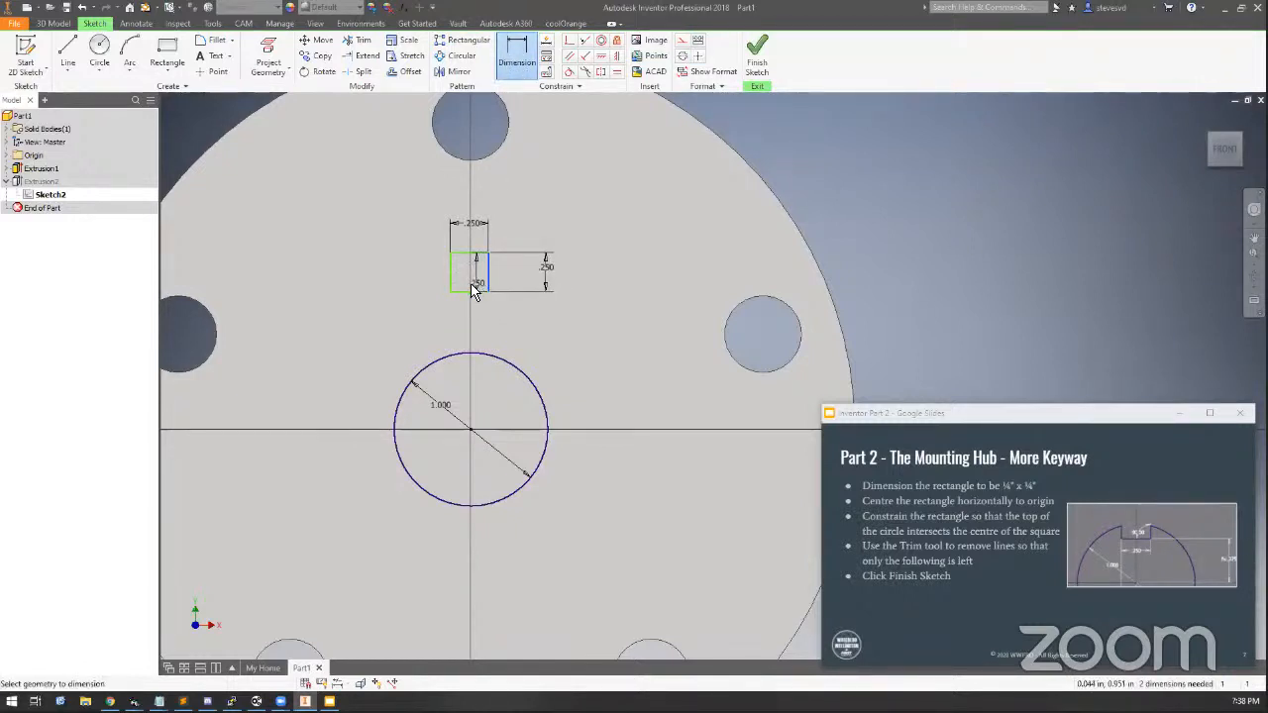
{"action": "left_click", "coordinate": [471, 430]}
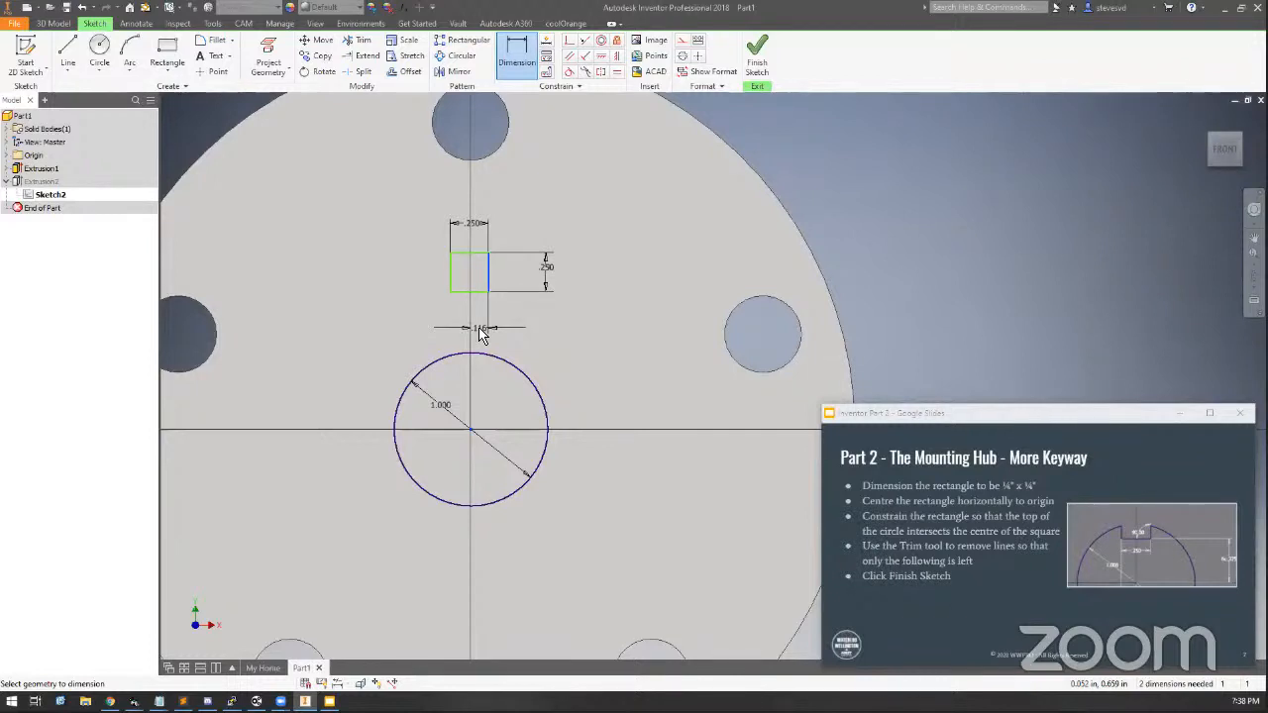
{"action": "left_click", "coordinate": [480, 335]}
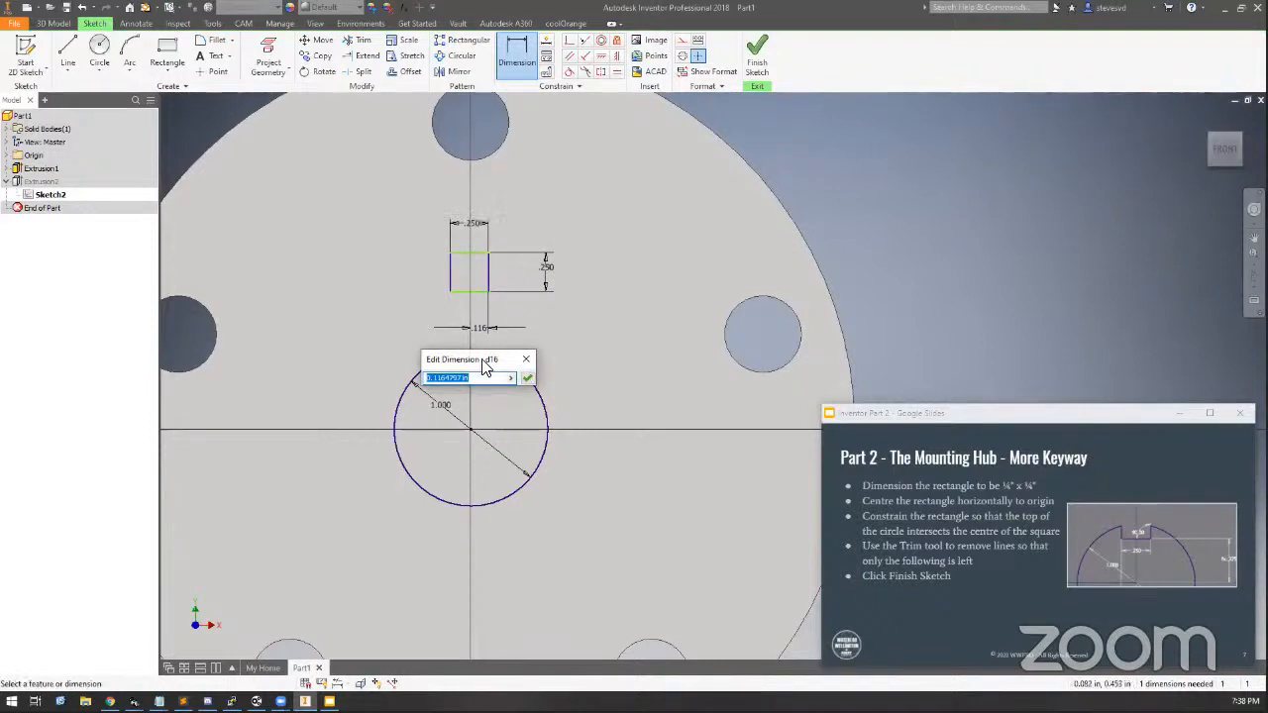
{"action": "left_click", "coordinate": [475, 232]}
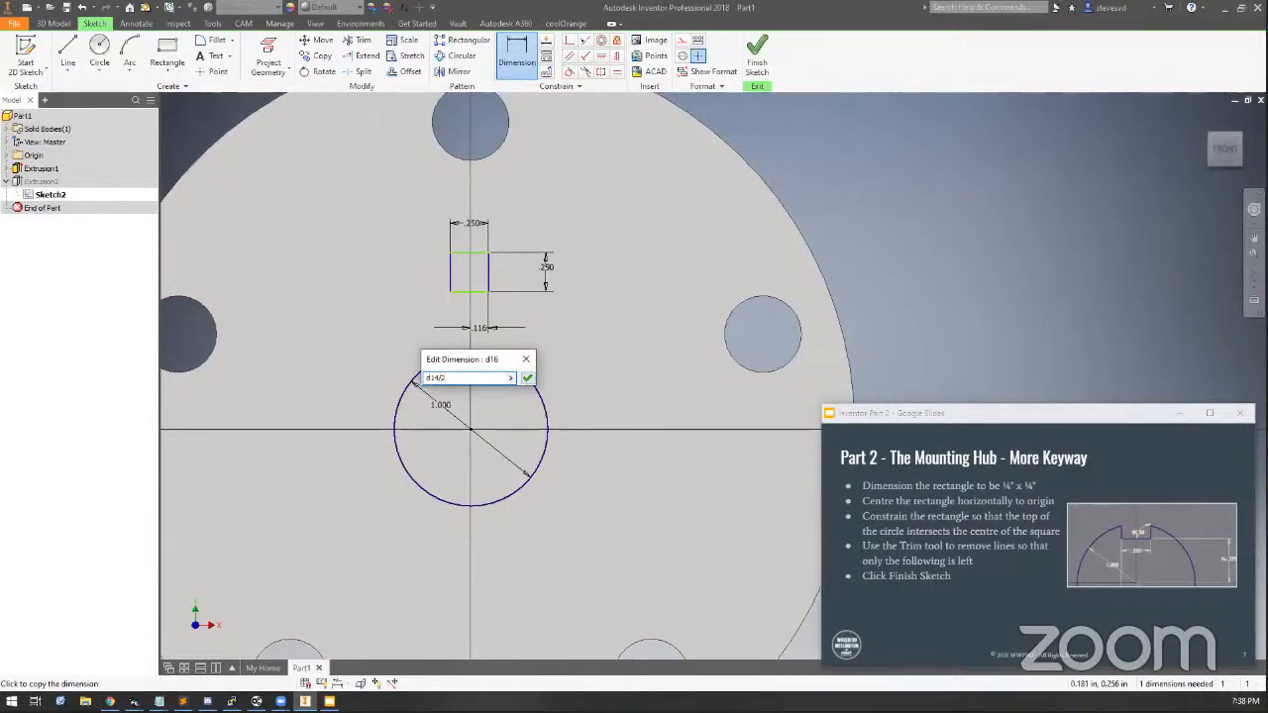
{"action": "left_click", "coordinate": [527, 380]}
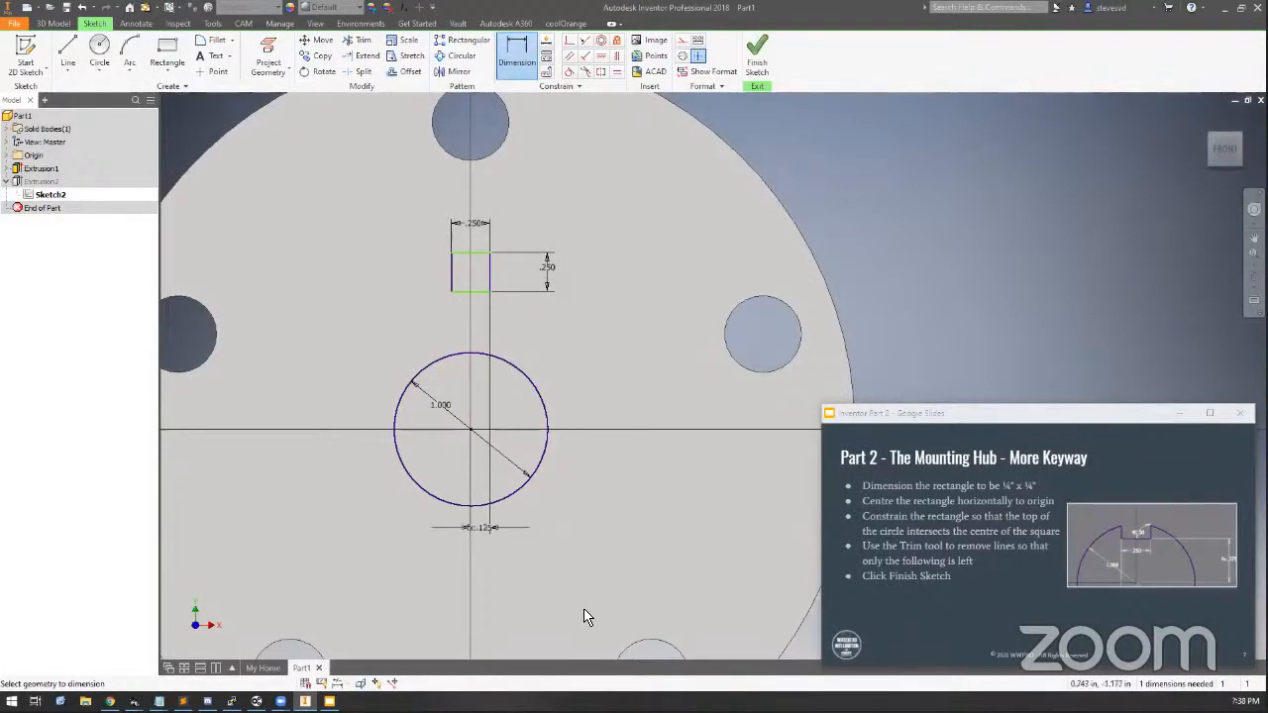
Change the rectangle's width to 11 mm, then set it back to 1/4 in
{"action": "double_click", "coordinate": [472, 225]}
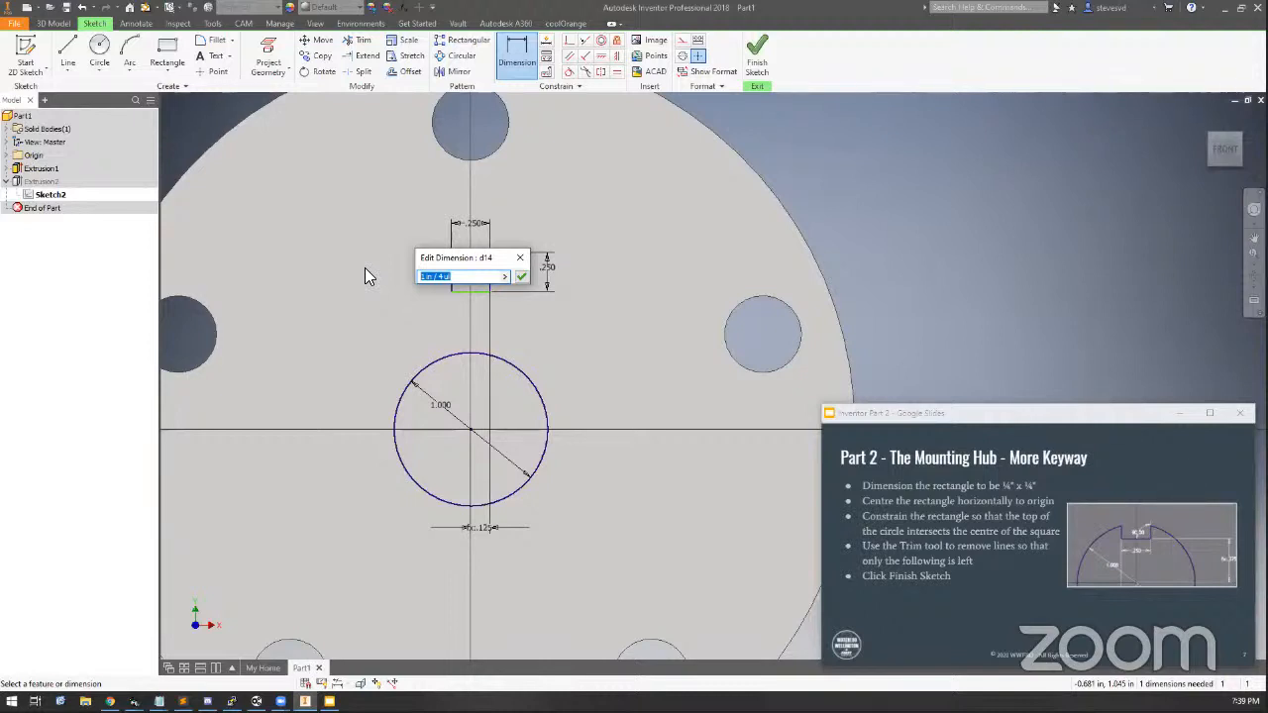
{"action": "type", "text": "1/mm"}
{"action": "key", "text": "Return"}
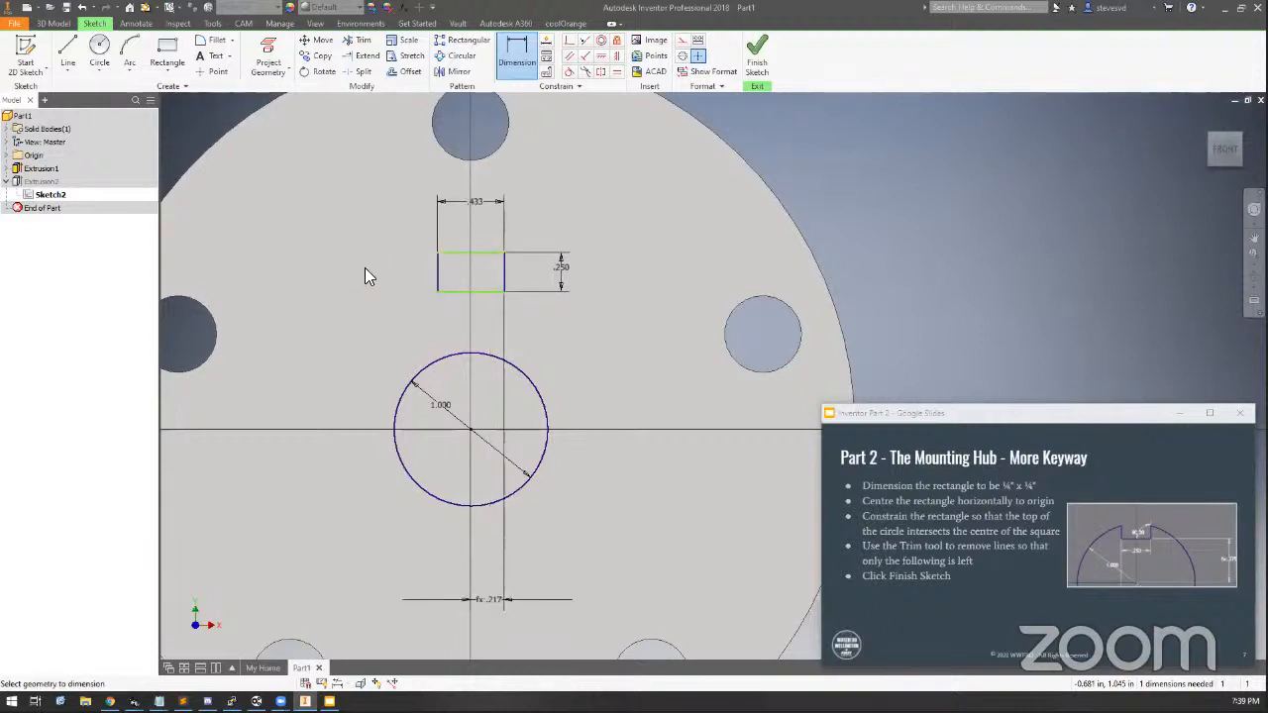
{"action": "left_click", "coordinate": [486, 603]}
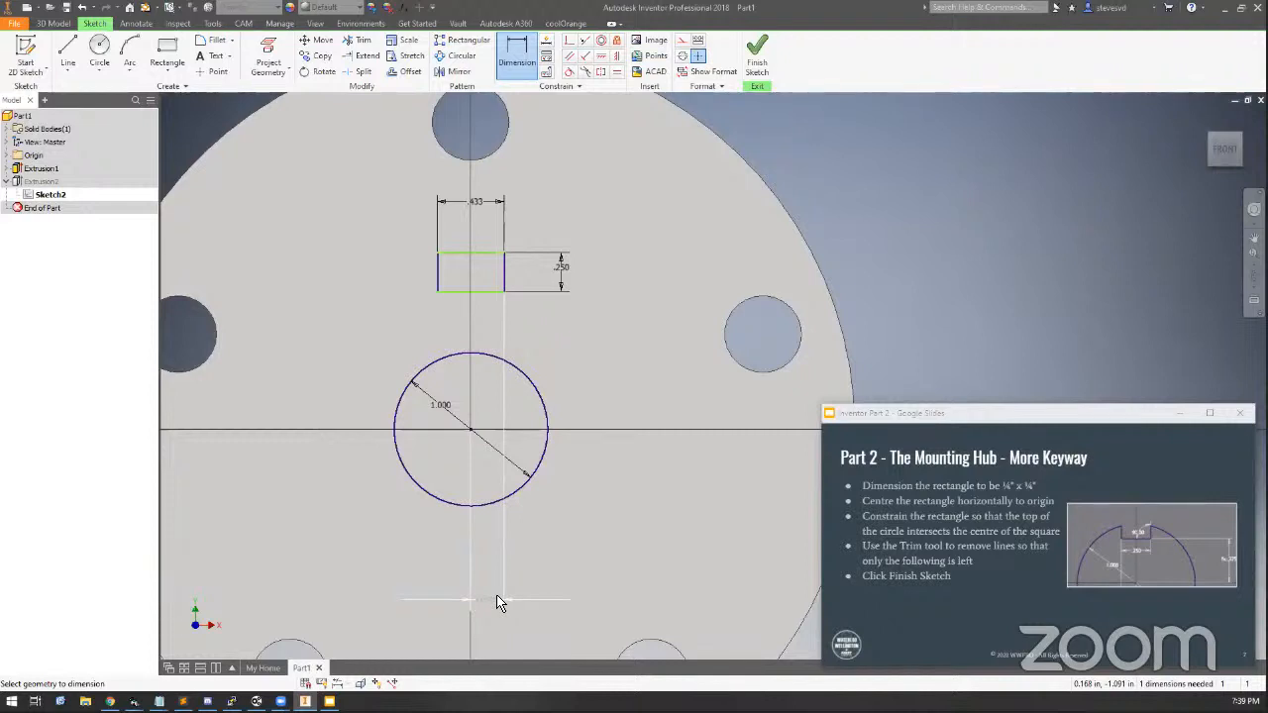
{"action": "left_click", "coordinate": [475, 203]}
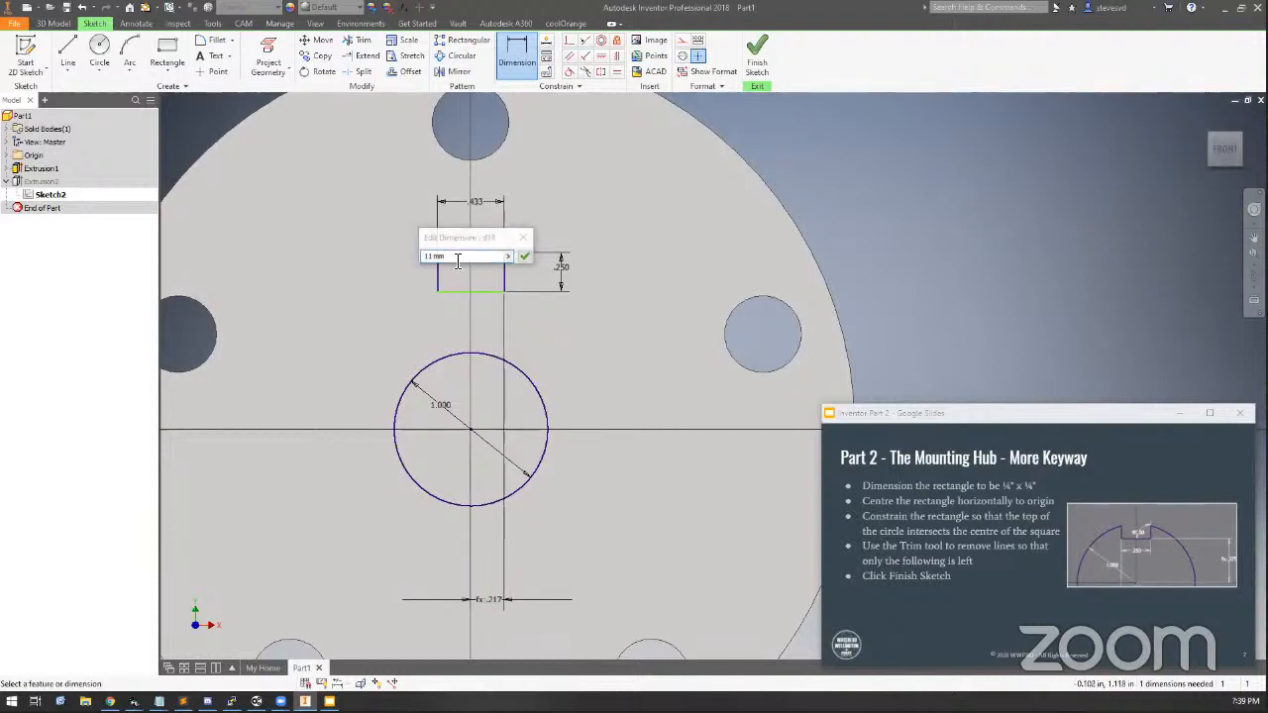
{"action": "type", "text": "1/4"}
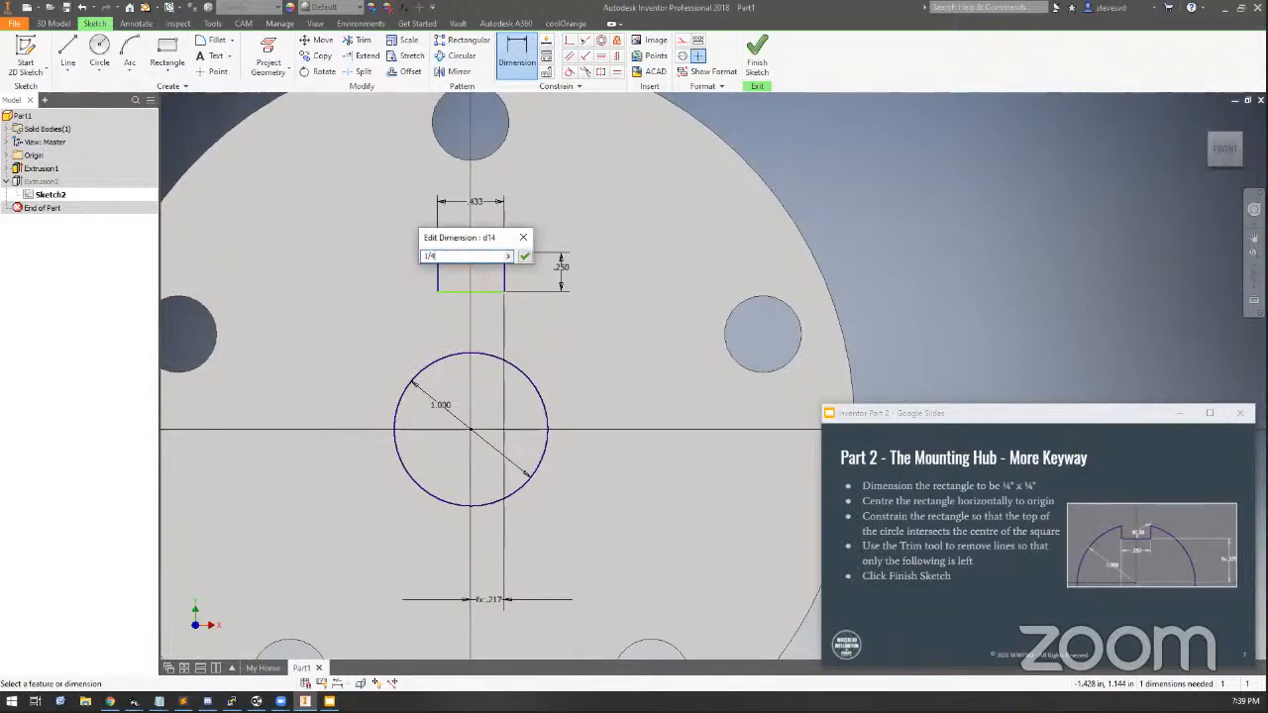
{"action": "key", "text": "Return"}
{"action": "key", "text": "Escape"}
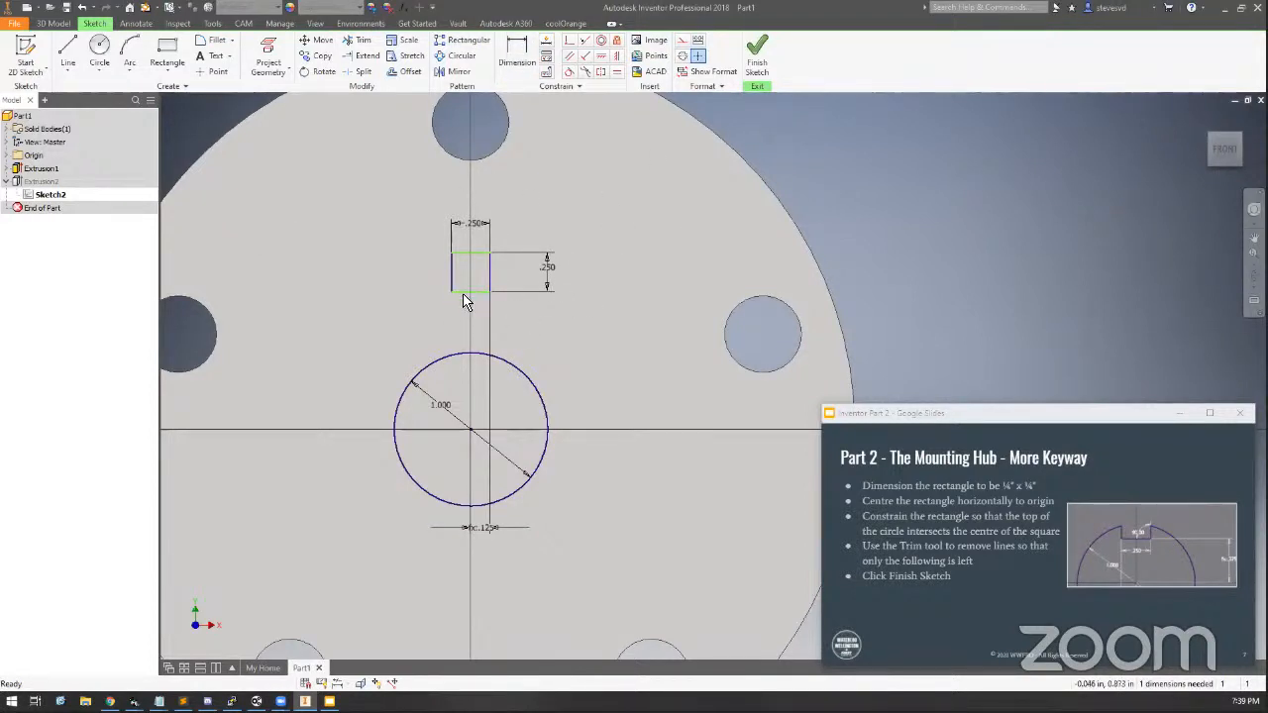
Drag the rectangle up and down along the vertical axis to test its constraints
{"action": "mouse_move", "coordinate": [461, 290]}
{"action": "left_mouse_down"}
{"action": "mouse_move", "coordinate": [462, 267]}
{"action": "mouse_move", "coordinate": [441, 278]}
{"action": "mouse_move", "coordinate": [429, 259]}
{"action": "mouse_move", "coordinate": [347, 260]}
{"action": "left_mouse_up"}
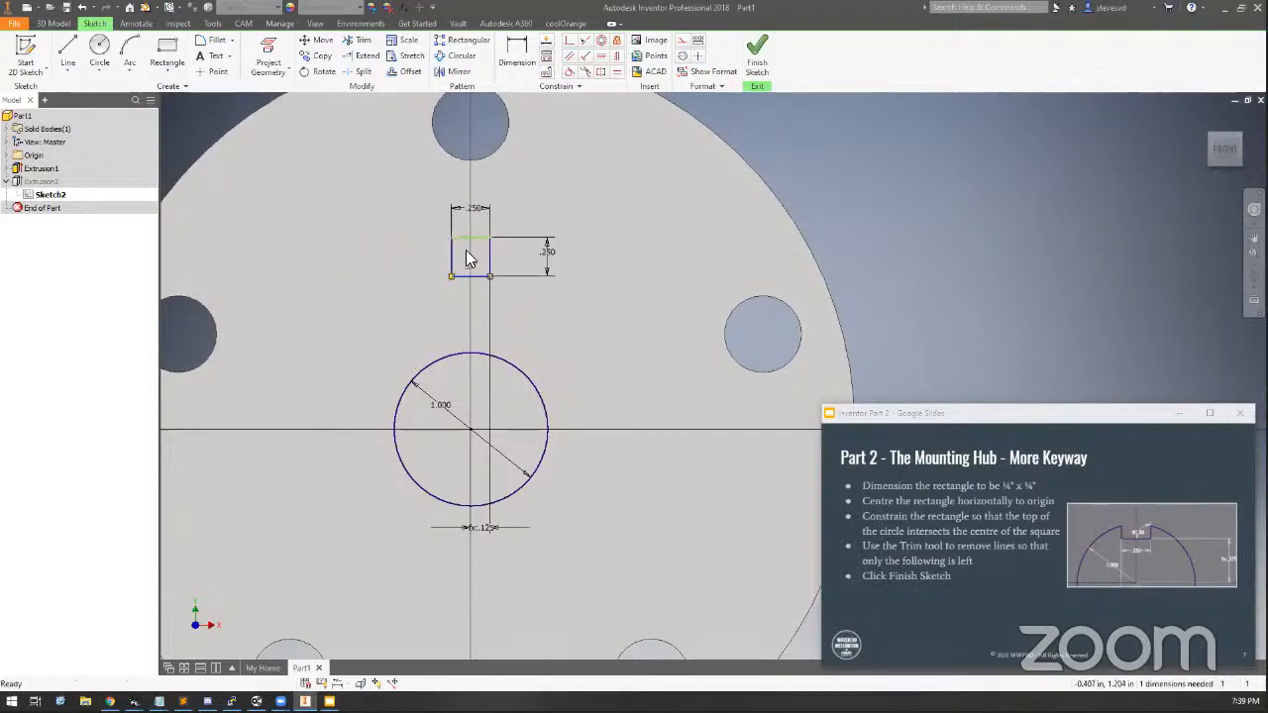
{"action": "left_click_drag", "start_coordinate": [491, 274], "coordinate": [569, 271]}
{"action": "left_click_drag", "start_coordinate": [477, 278], "coordinate": [454, 330]}
{"action": "left_click", "coordinate": [696, 351]}
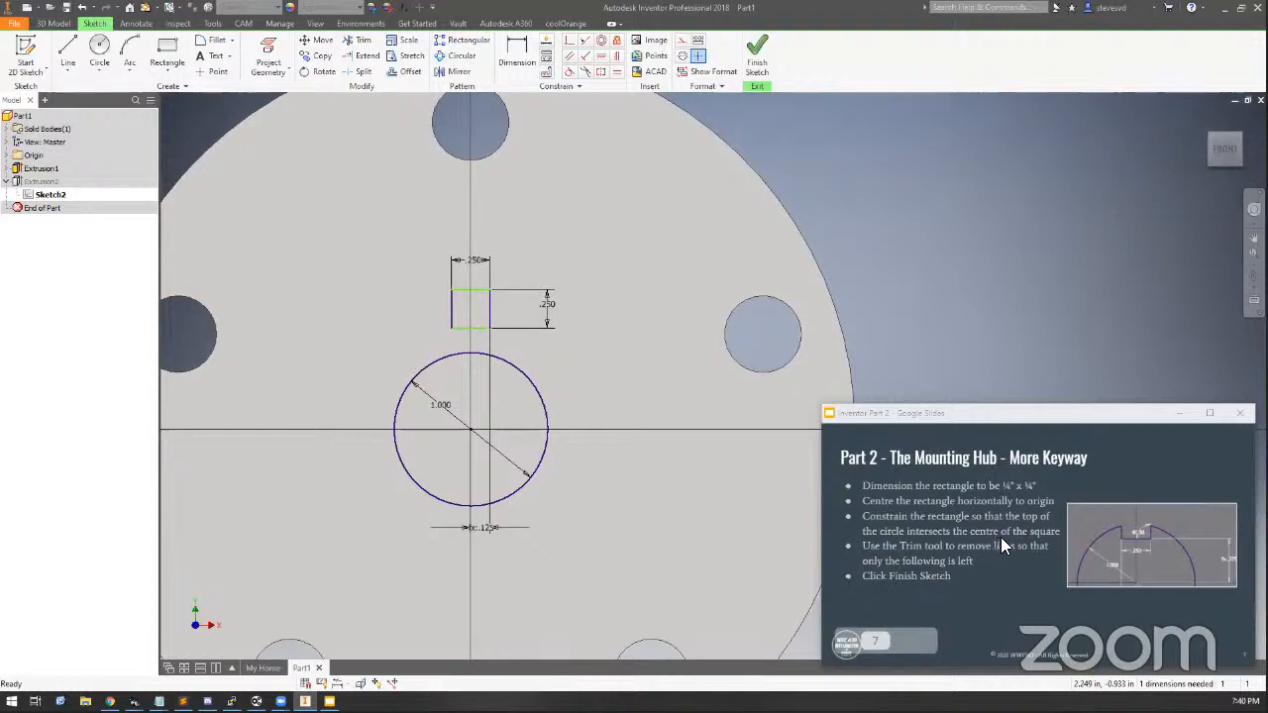
{"action": "left_click", "coordinate": [554, 319]}
Draw a diagonal construction line across the rectangle from its top-left to bottom-right corner
{"action": "scroll", "coordinate": [483, 342], "scroll_direction": "down", "scroll_amount": 3}
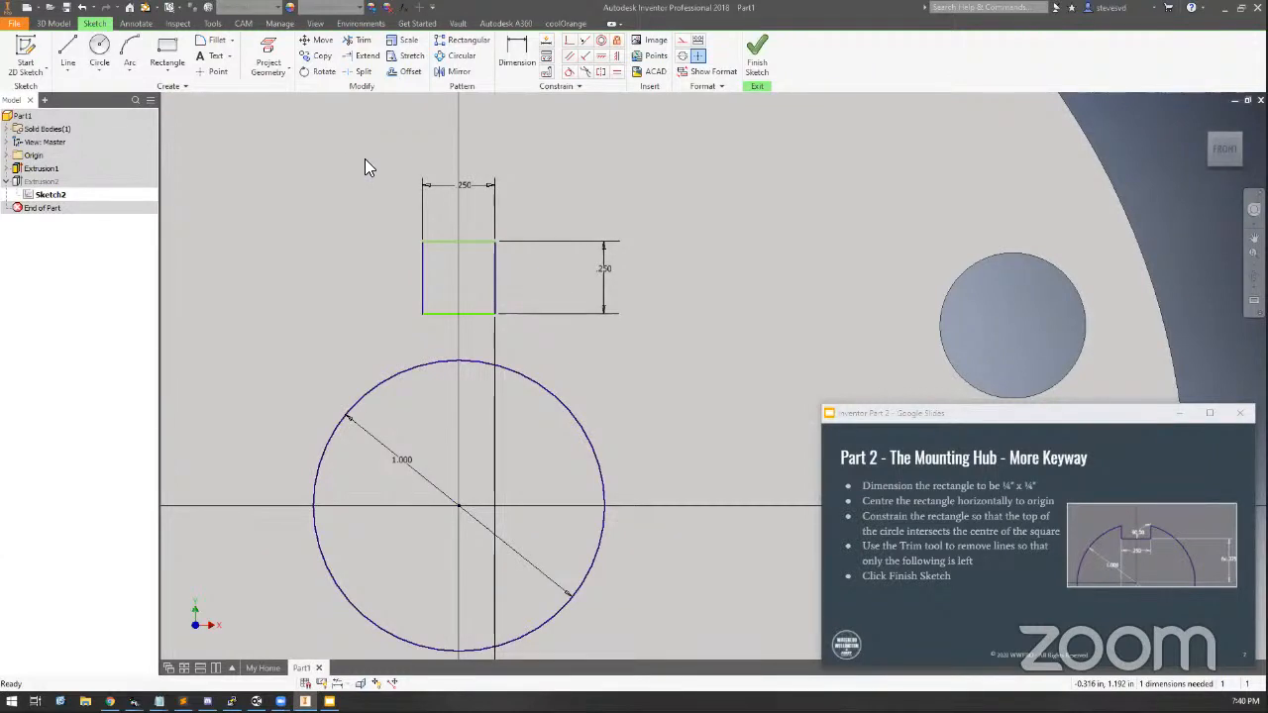
{"action": "left_click", "coordinate": [68, 59]}
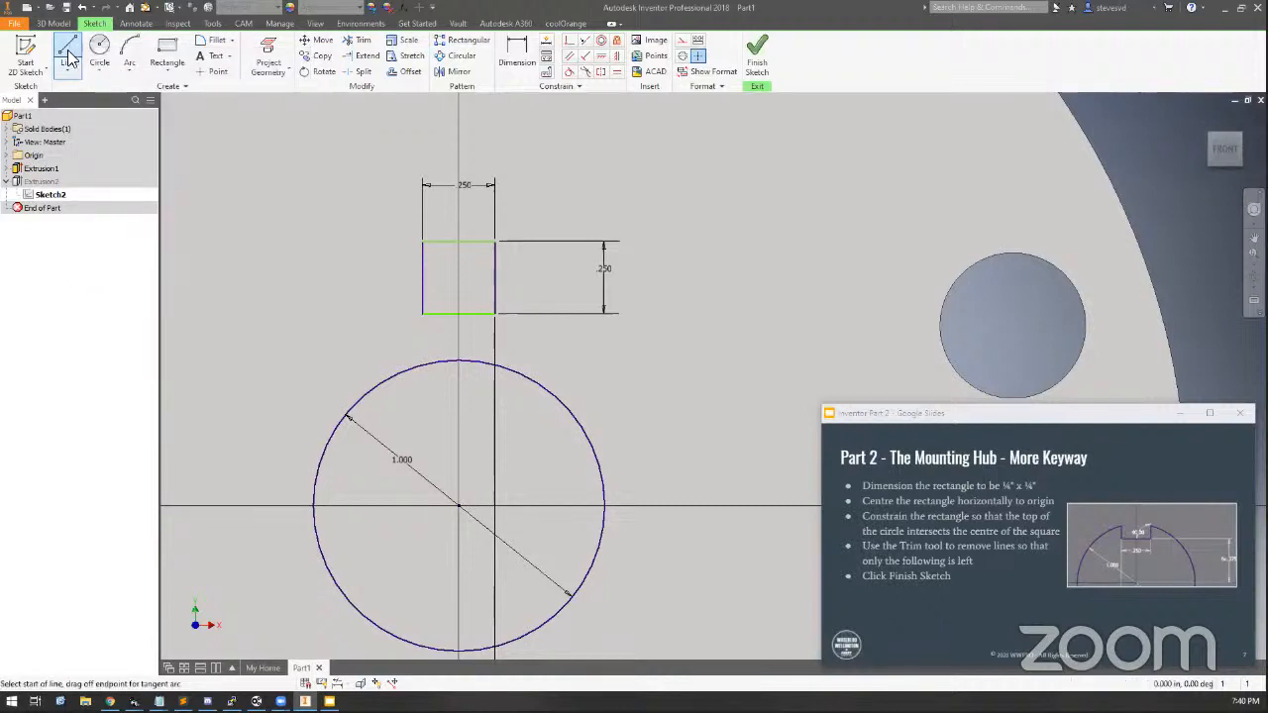
{"action": "left_click", "coordinate": [684, 41]}
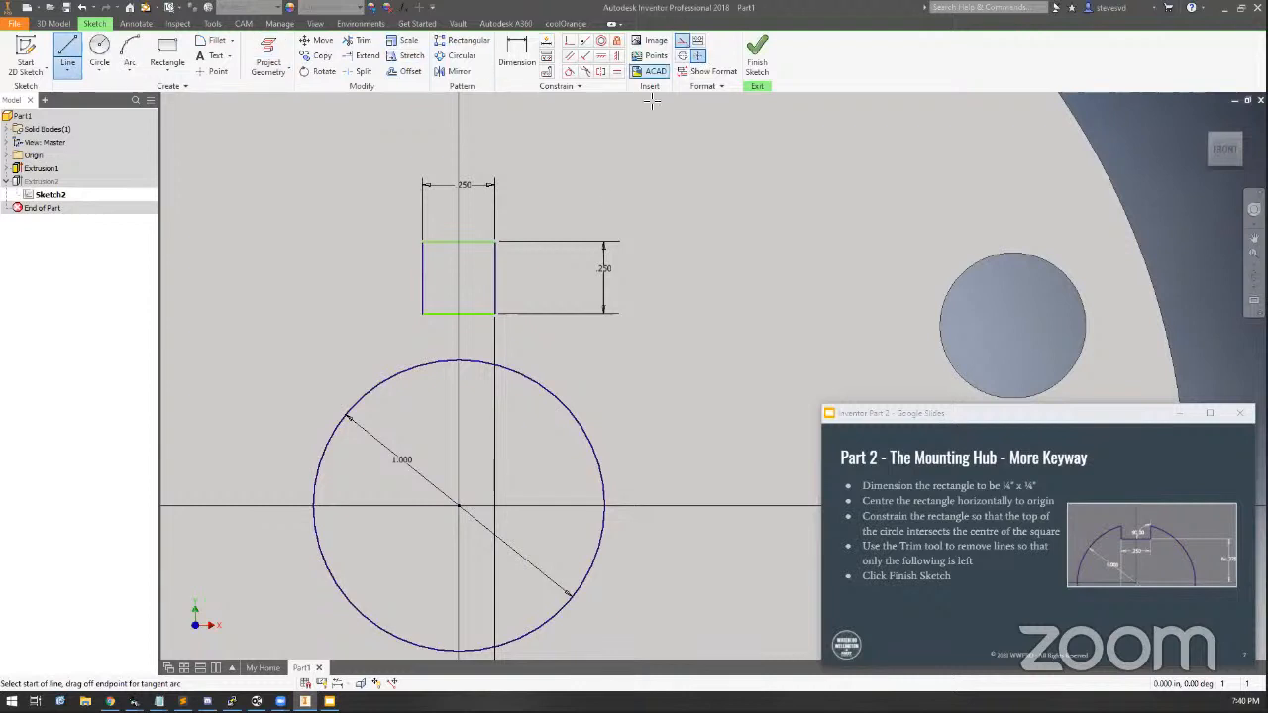
{"action": "left_click", "coordinate": [424, 240]}
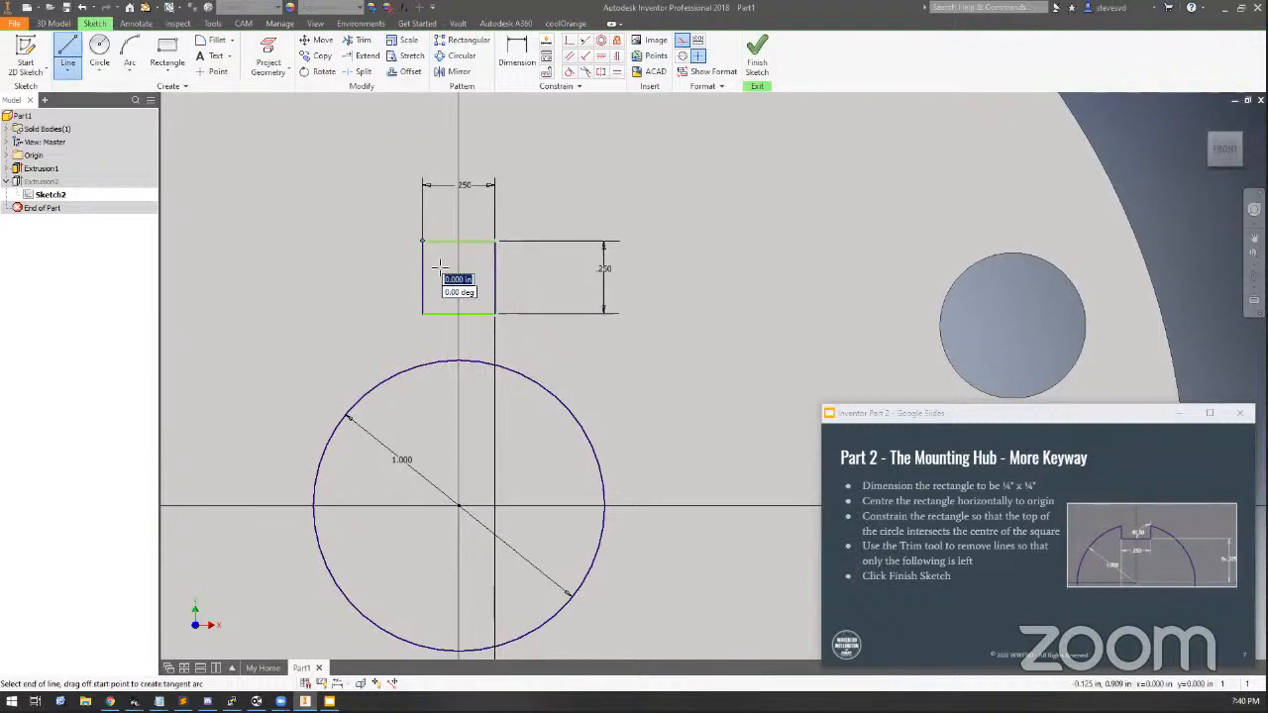
{"action": "left_click", "coordinate": [494, 314]}
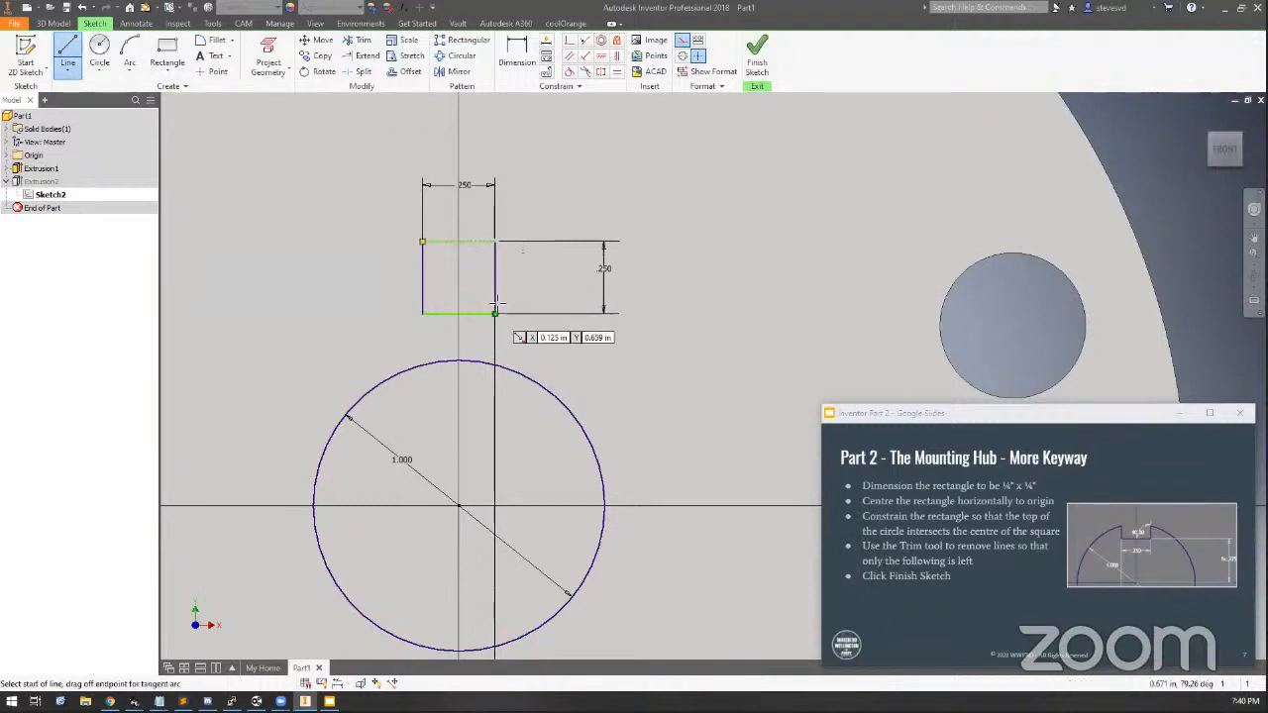
{"action": "left_click", "coordinate": [495, 241]}
{"action": "key", "text": "Escape"}
{"action": "key", "text": "Escape"}
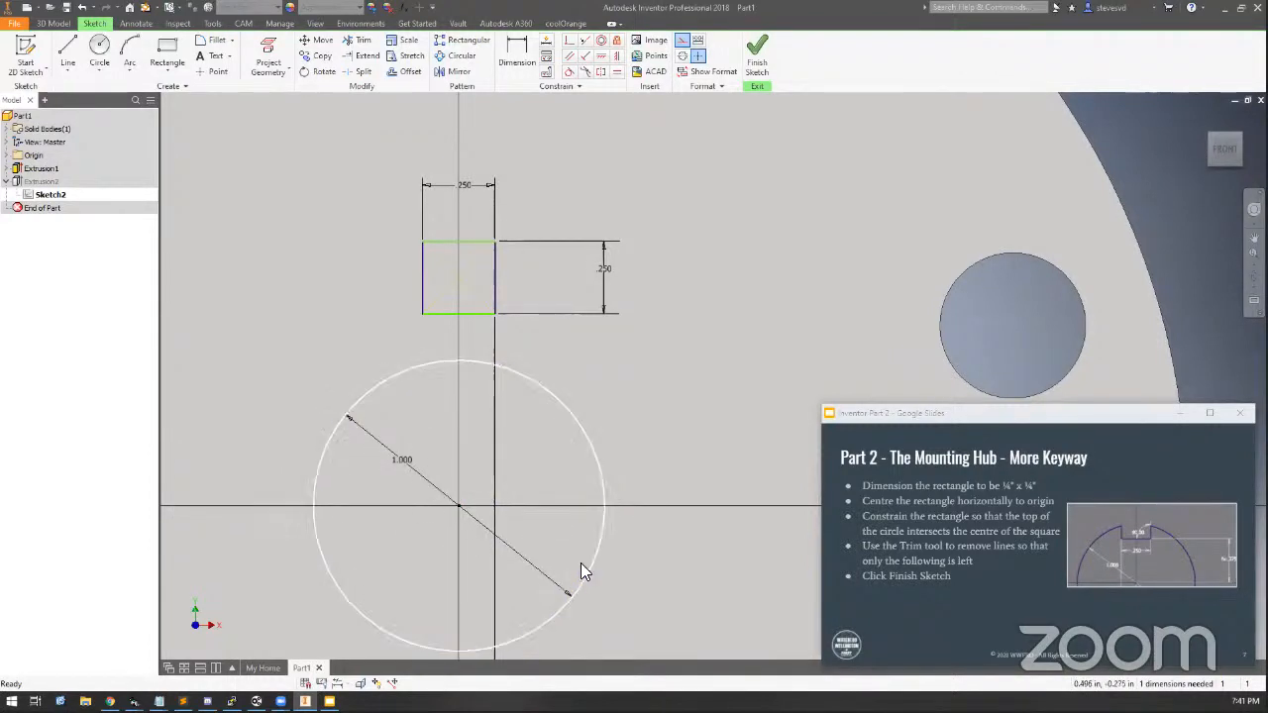
Try to constrain the diagonal's midpoint coincident with the circle's centre
{"action": "left_click", "coordinate": [516, 54]}
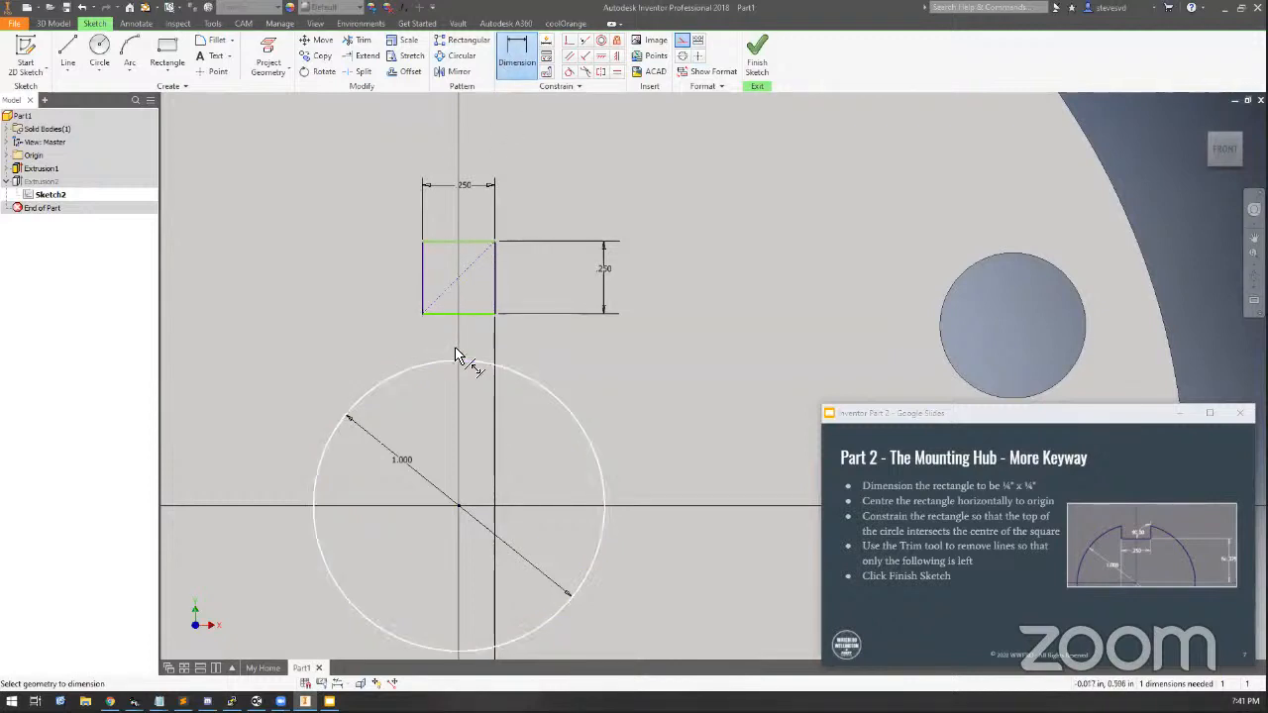
{"action": "key", "text": "Escape"}
{"action": "left_click", "coordinate": [516, 52]}
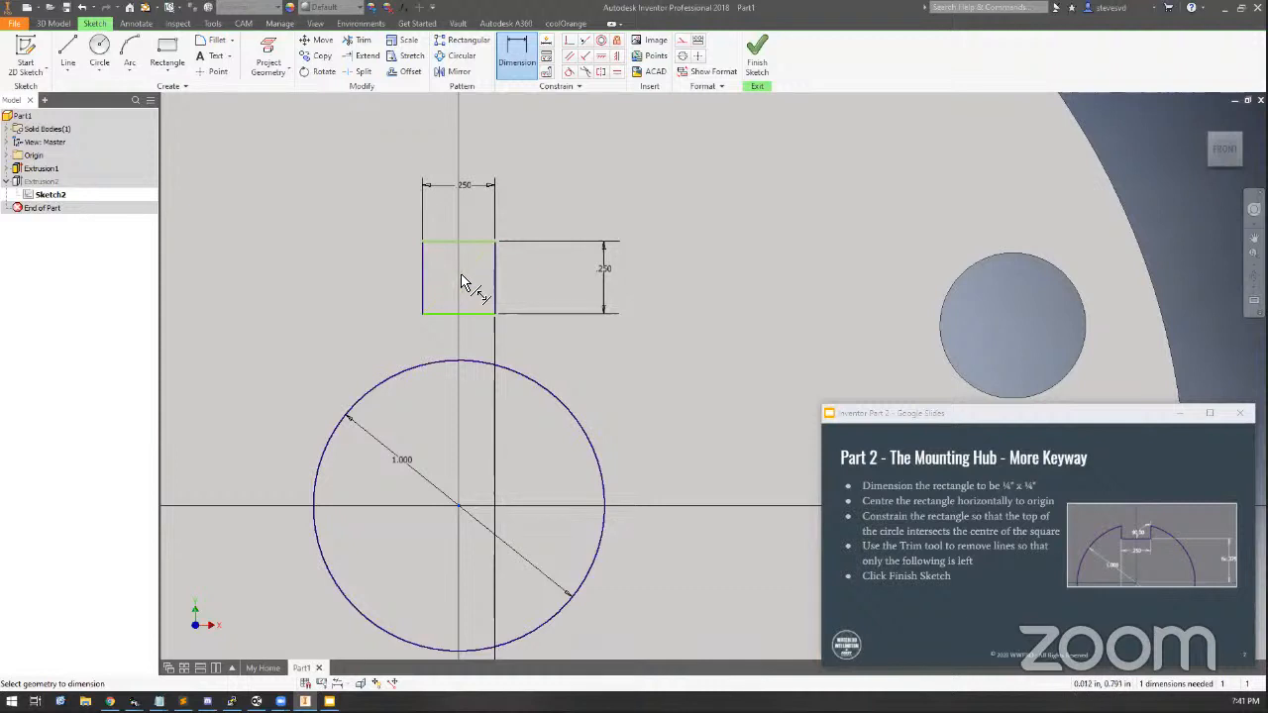
{"action": "left_click", "coordinate": [570, 40]}
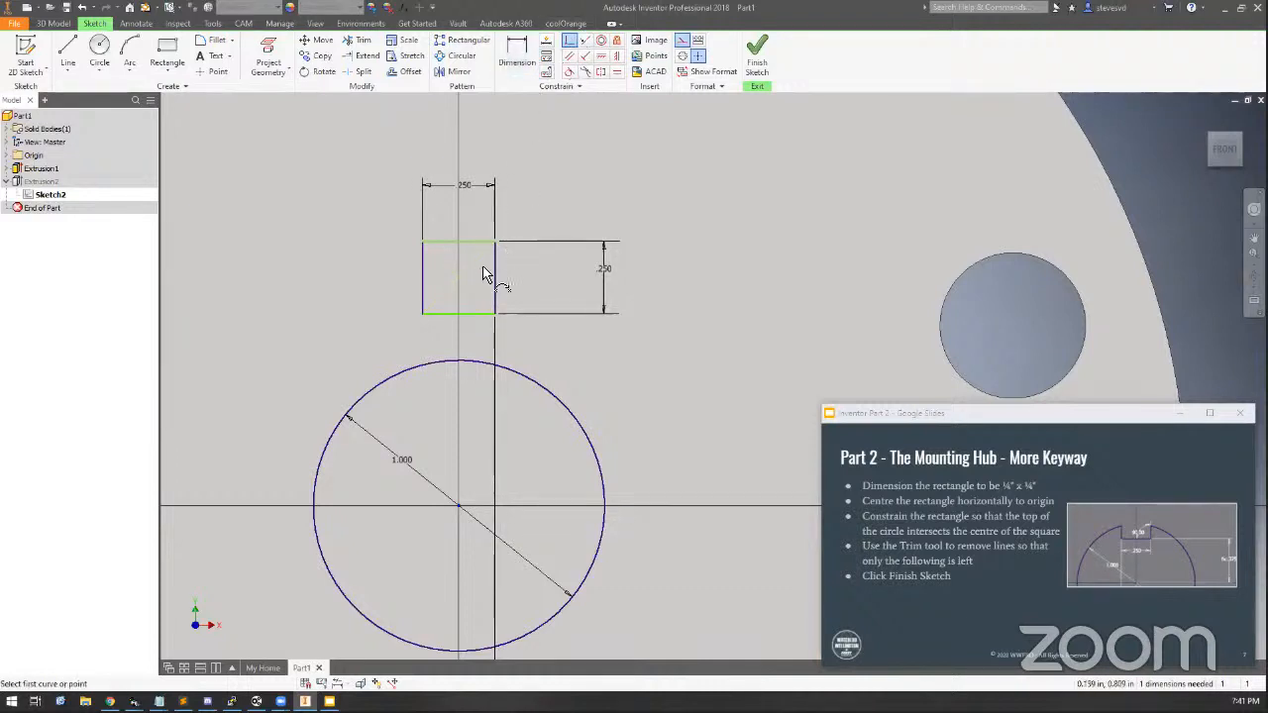
{"action": "left_click", "coordinate": [460, 278]}
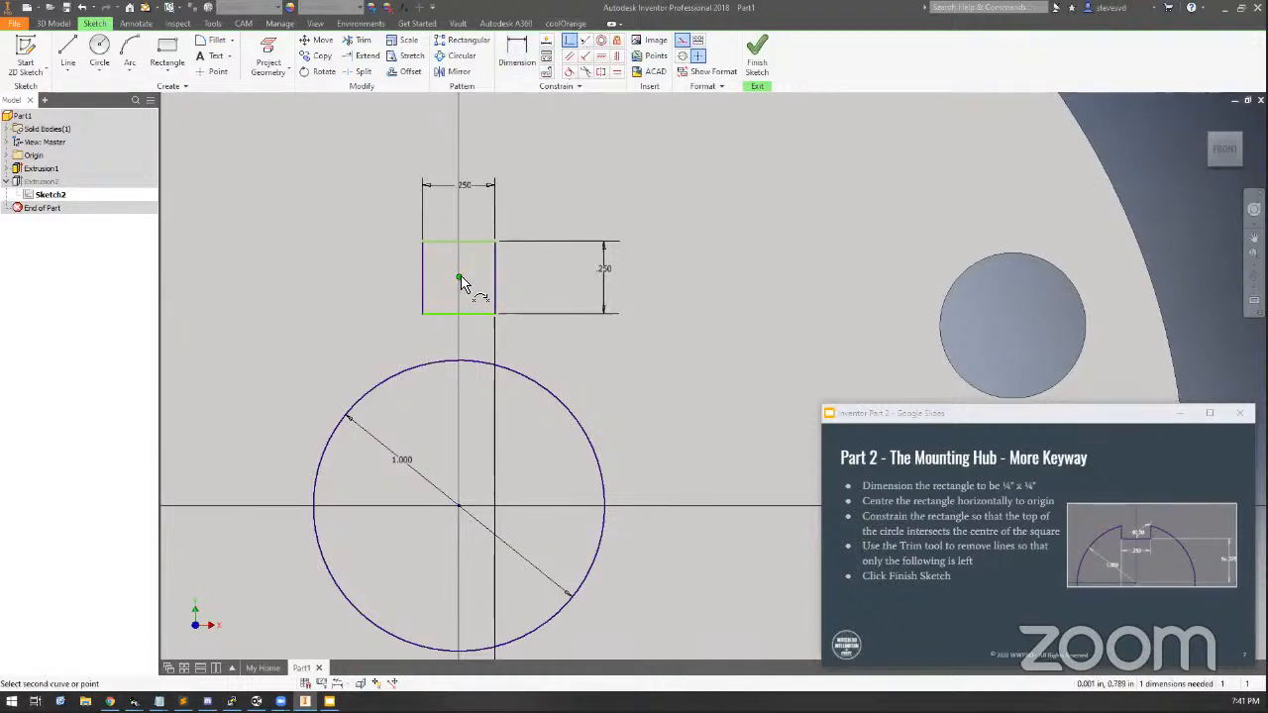
{"action": "left_click", "coordinate": [459, 506]}
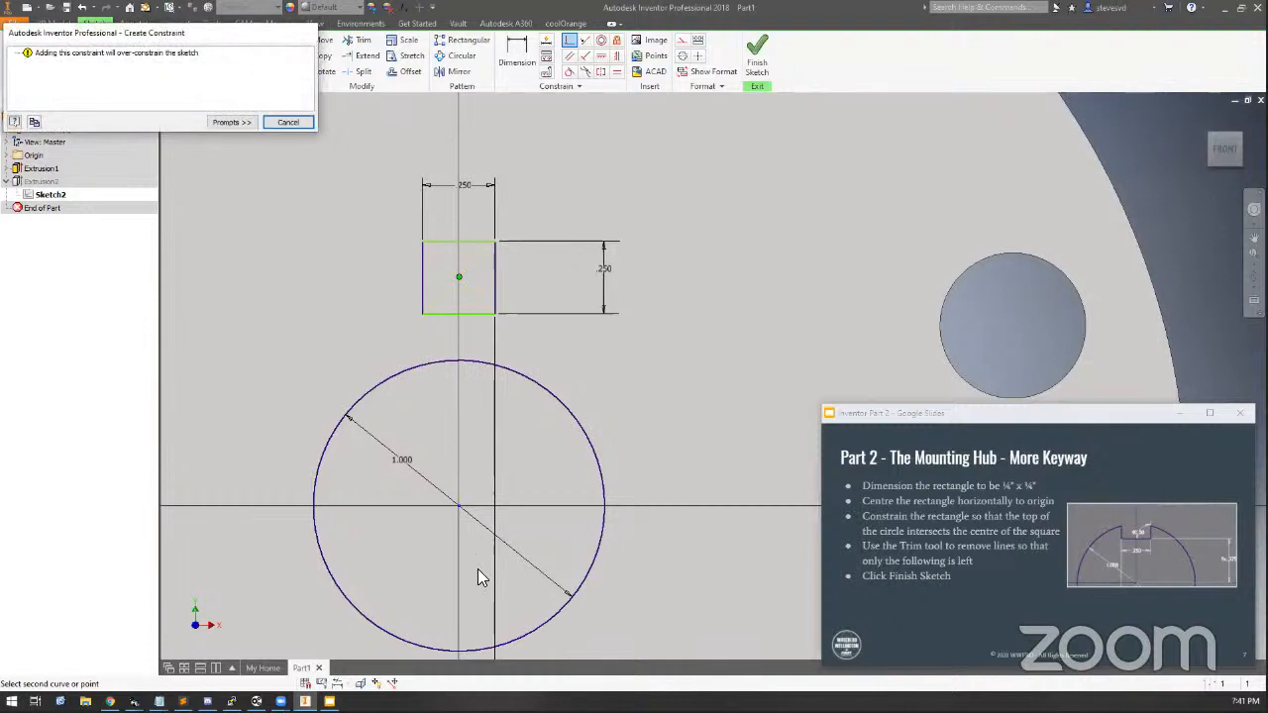
{"action": "left_click", "coordinate": [288, 123]}
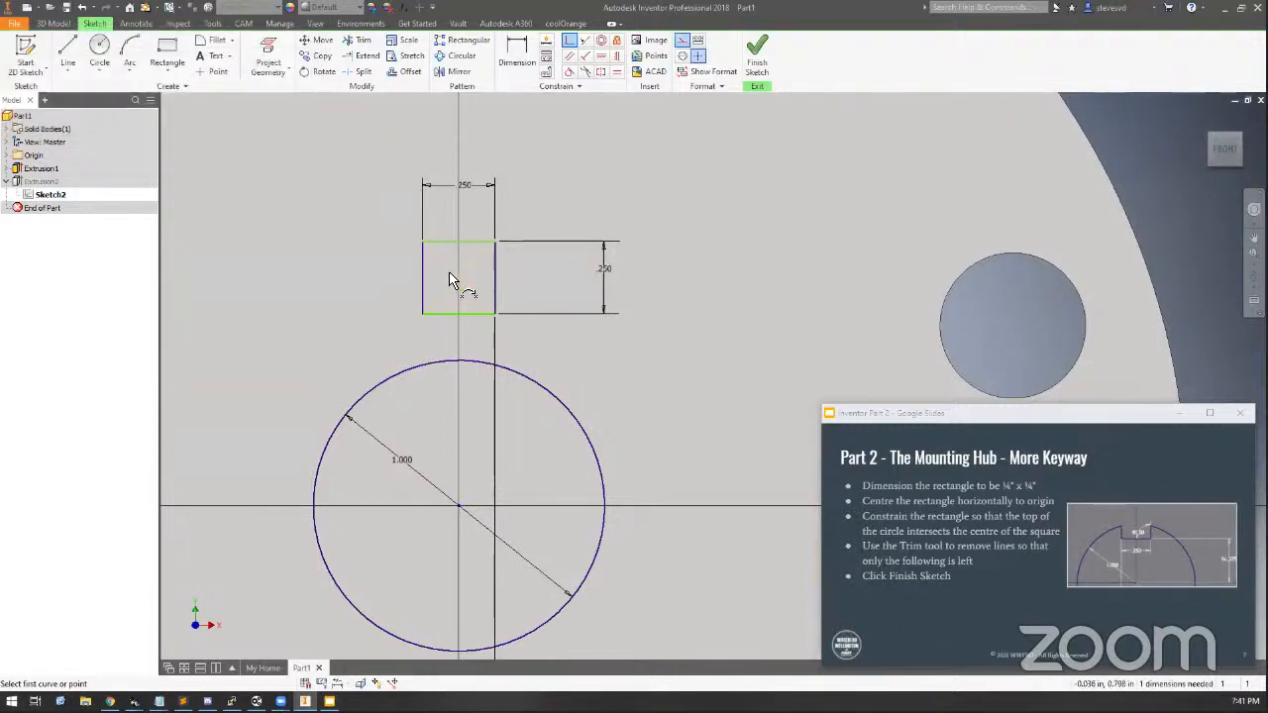
Place a sketch point on the vertical axis at the diagonal's midpoint in the rectangle's centre
{"action": "key", "text": "d"}
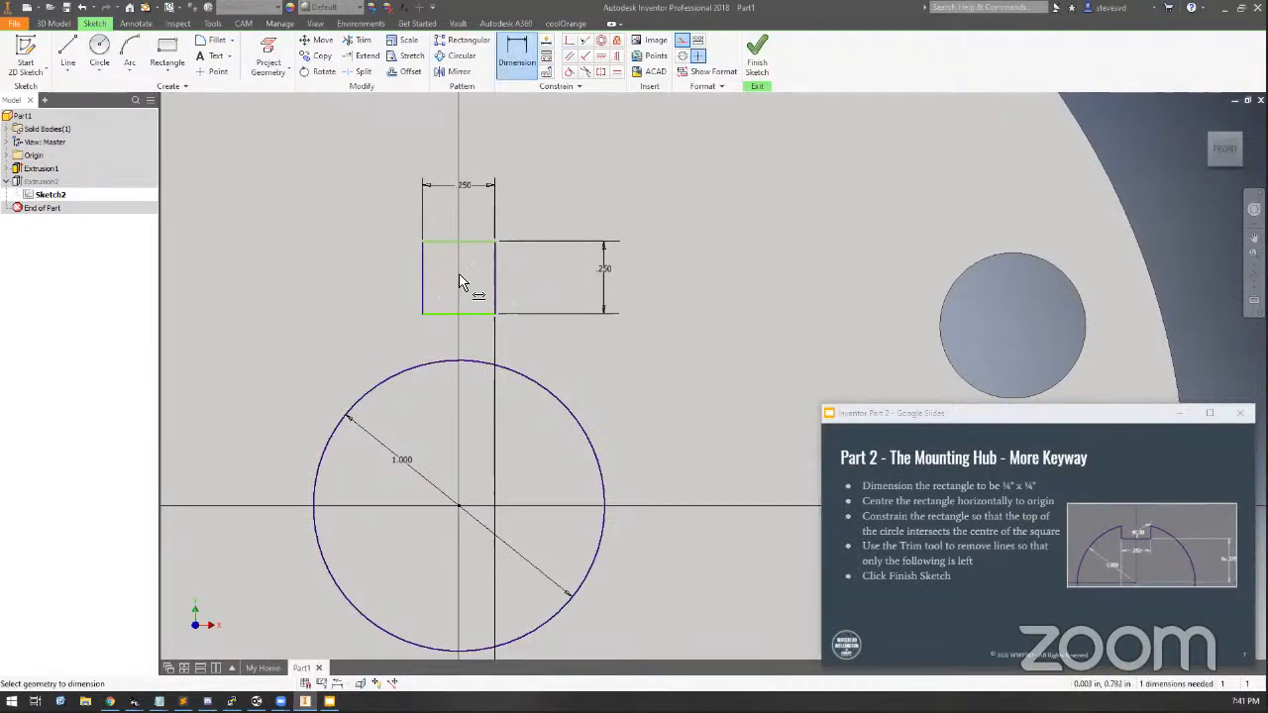
{"action": "scroll", "coordinate": [459, 274], "scroll_direction": "down", "scroll_amount": 10}
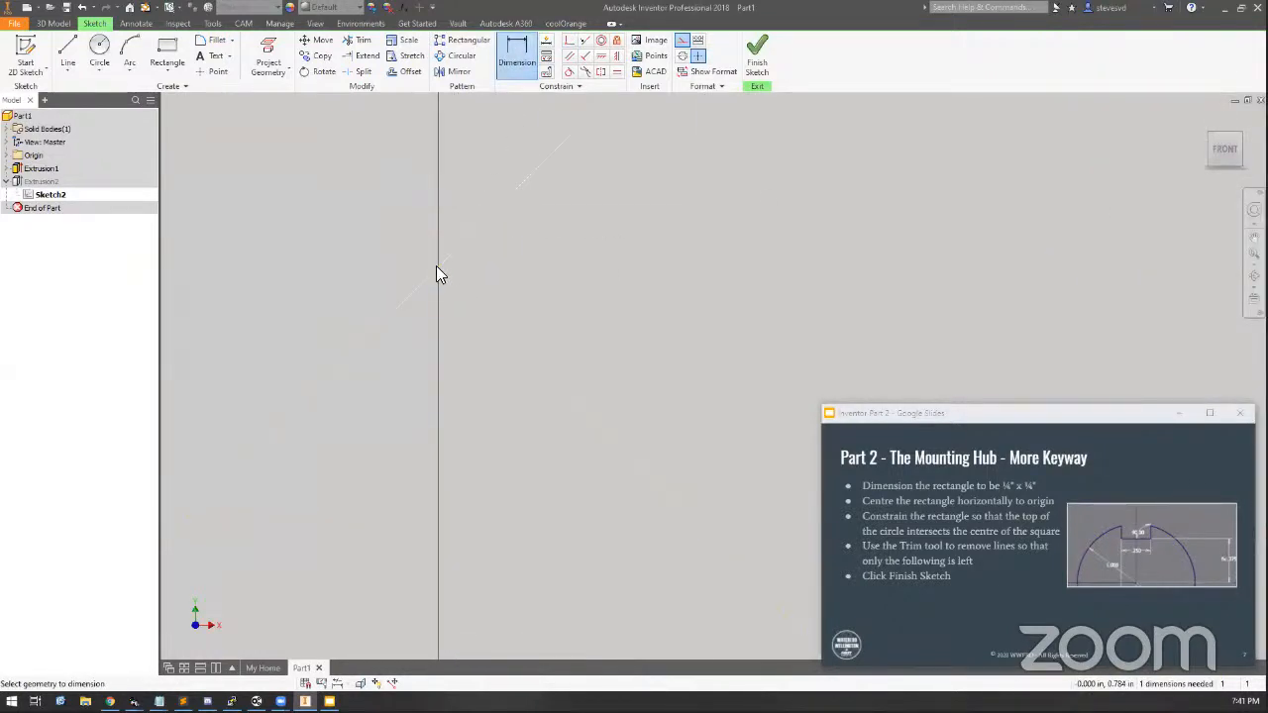
{"action": "key", "text": "Escape"}
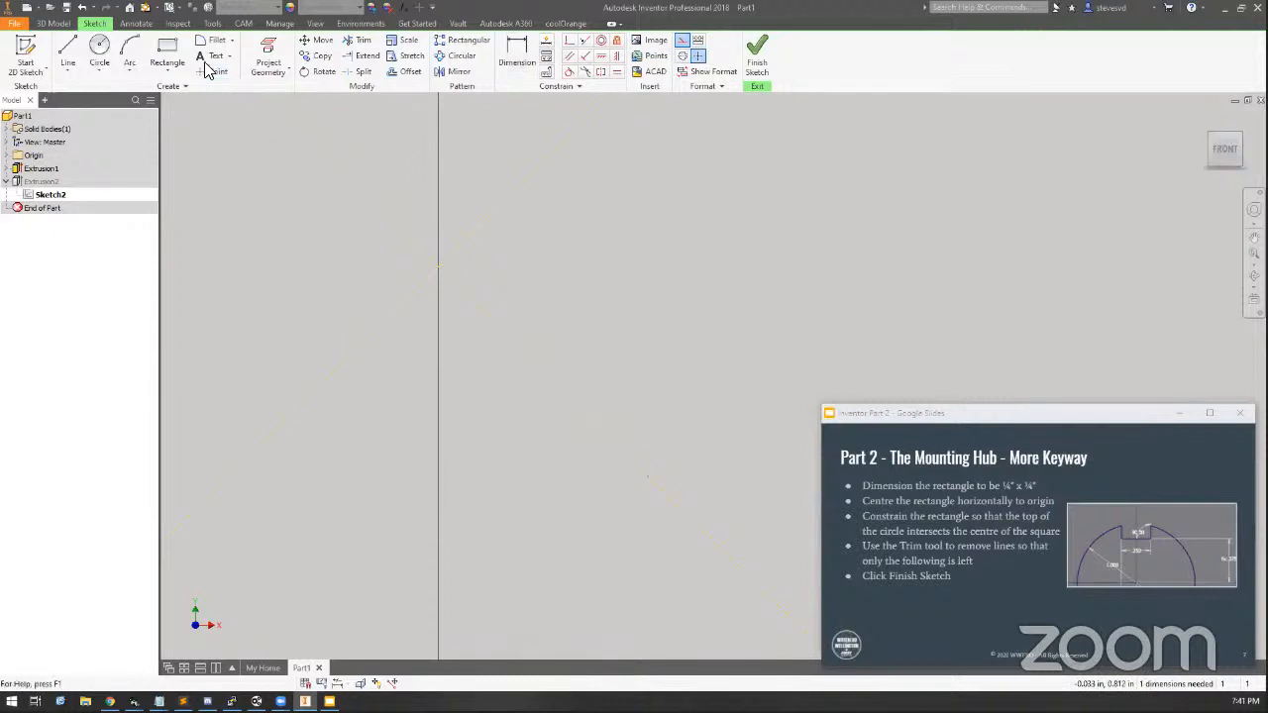
{"action": "left_click", "coordinate": [211, 73]}
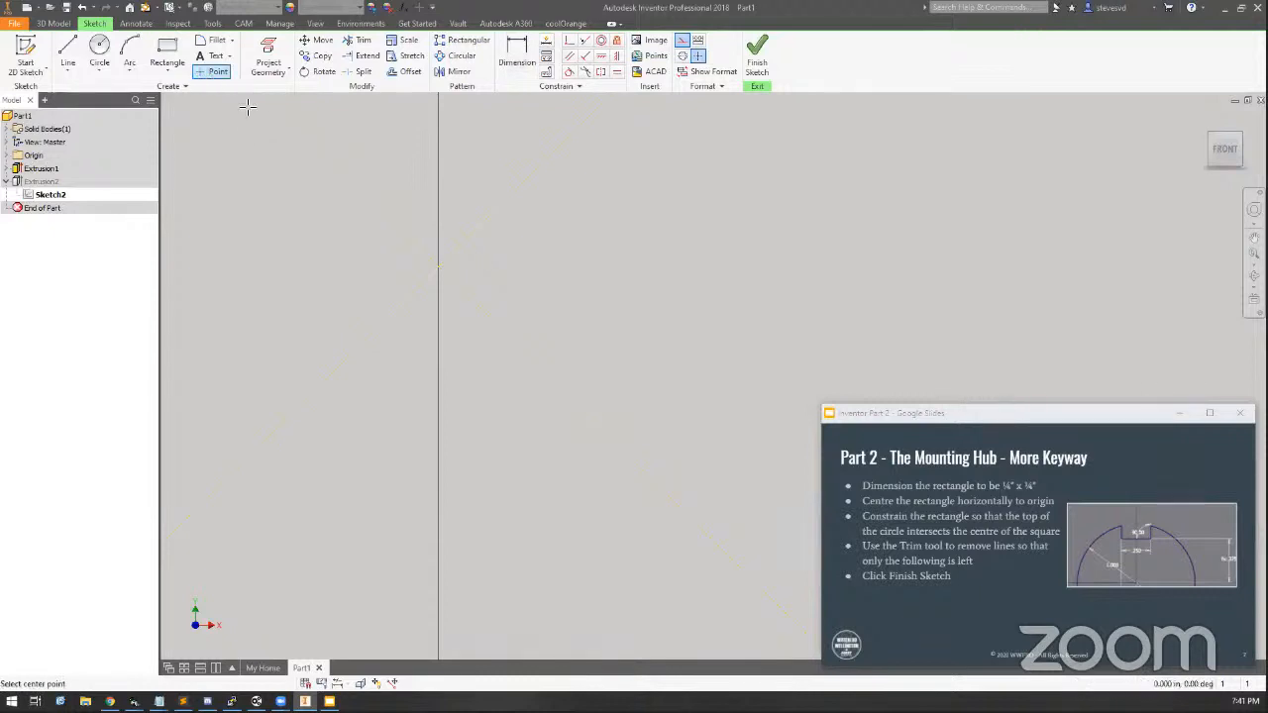
{"action": "left_click", "coordinate": [439, 268]}
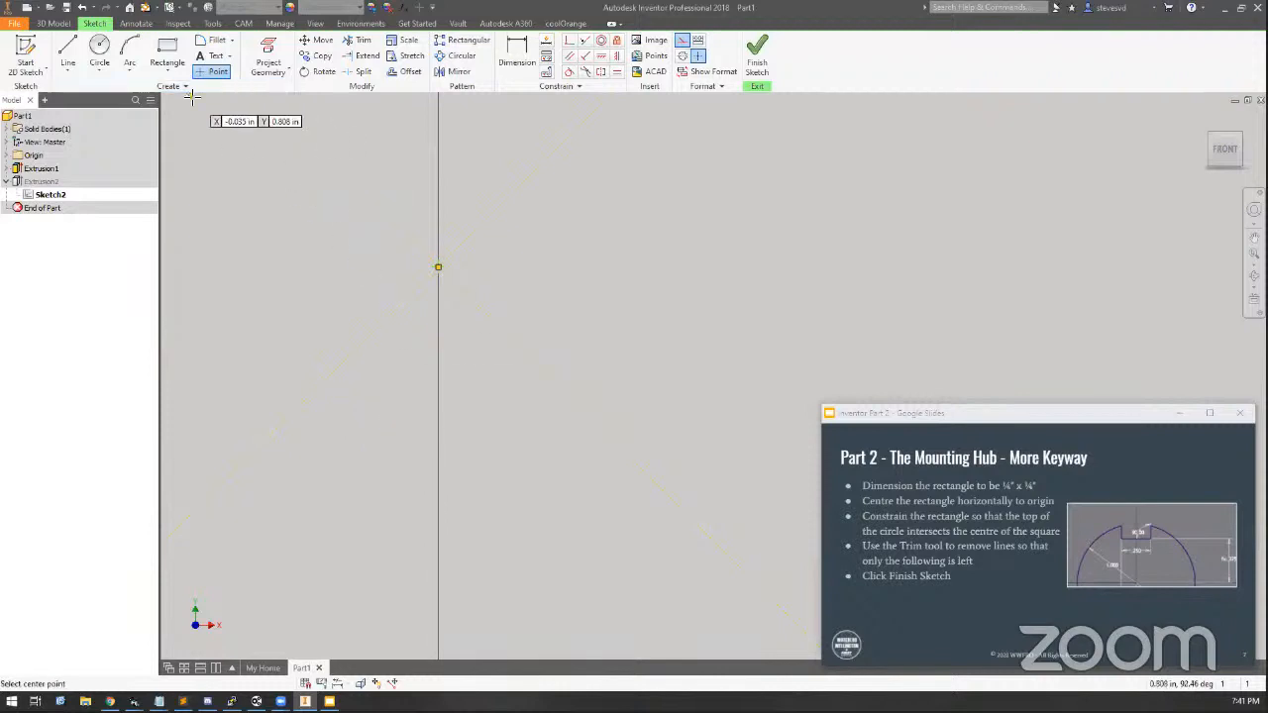
{"action": "key", "text": "Escape"}
Dimension the distance from the axle hole's centre to the rectangle's centre point as 0.5 in
{"action": "scroll", "coordinate": [420, 423], "scroll_direction": "down", "scroll_amount": 2}
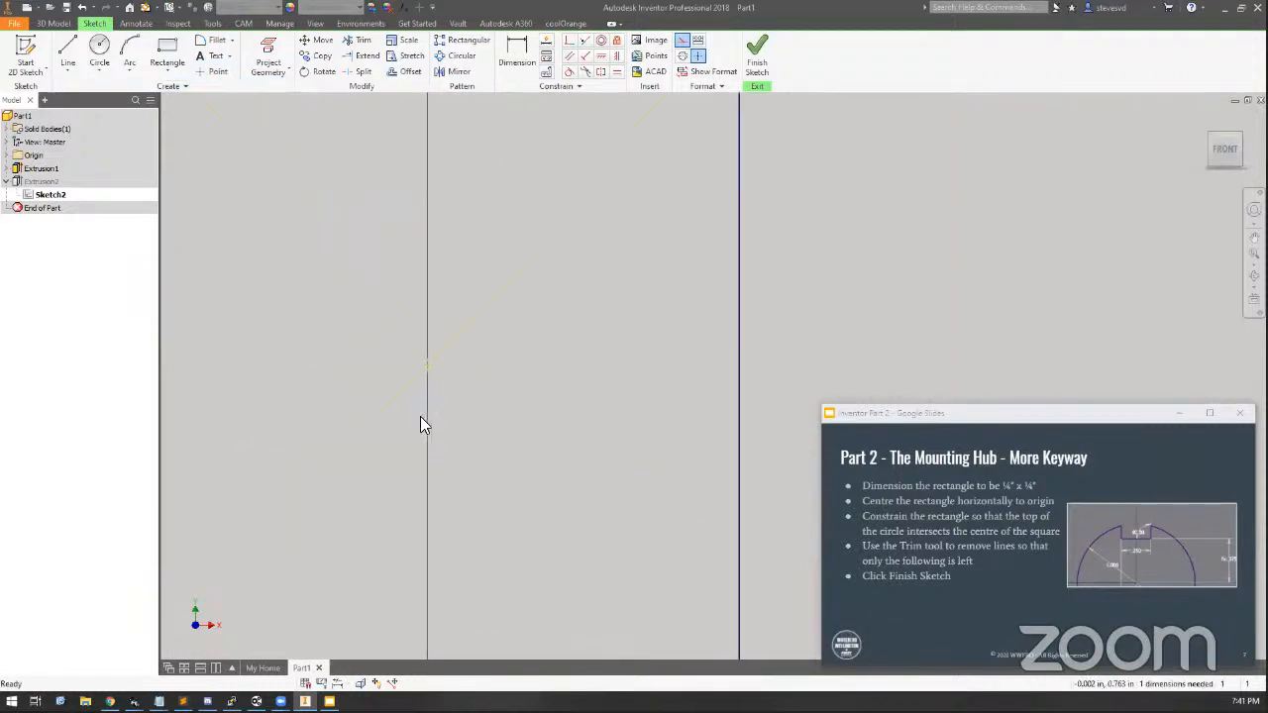
{"action": "middle_click_drag", "start_coordinate": [482, 476], "coordinate": [568, 300]}
{"action": "left_click", "coordinate": [517, 61]}
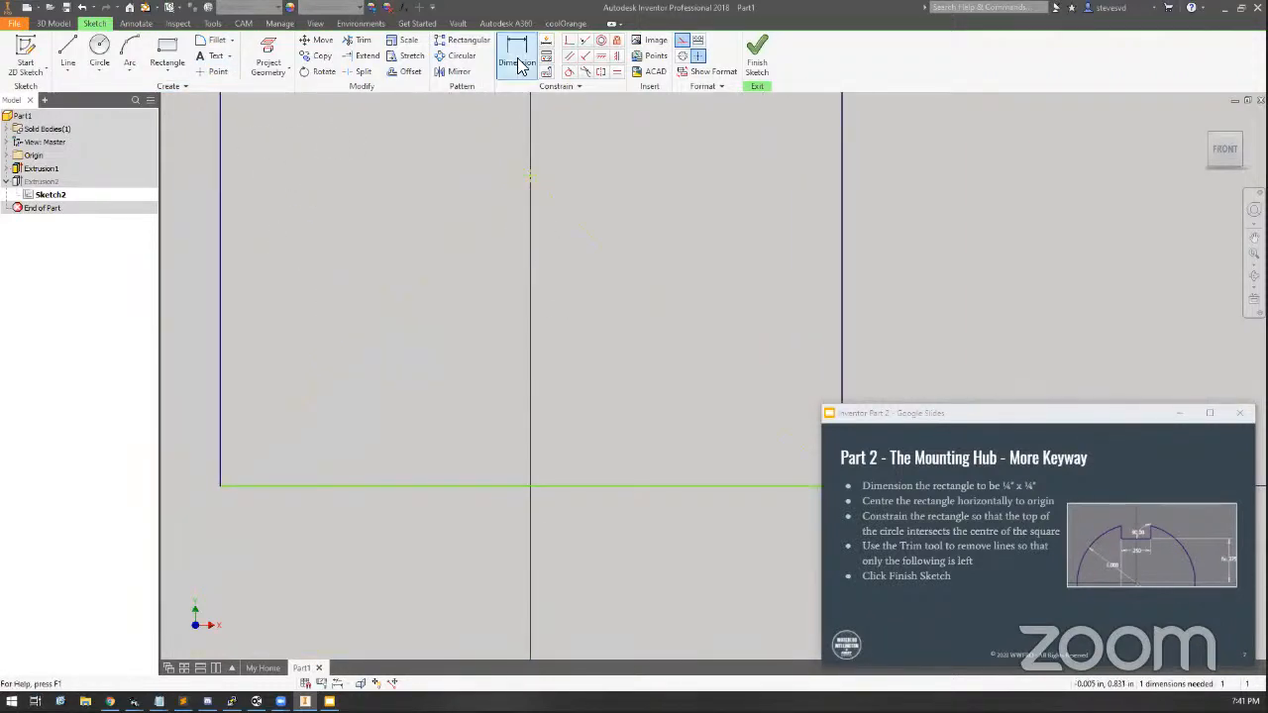
{"action": "scroll", "coordinate": [517, 307], "scroll_direction": "down", "scroll_amount": 3}
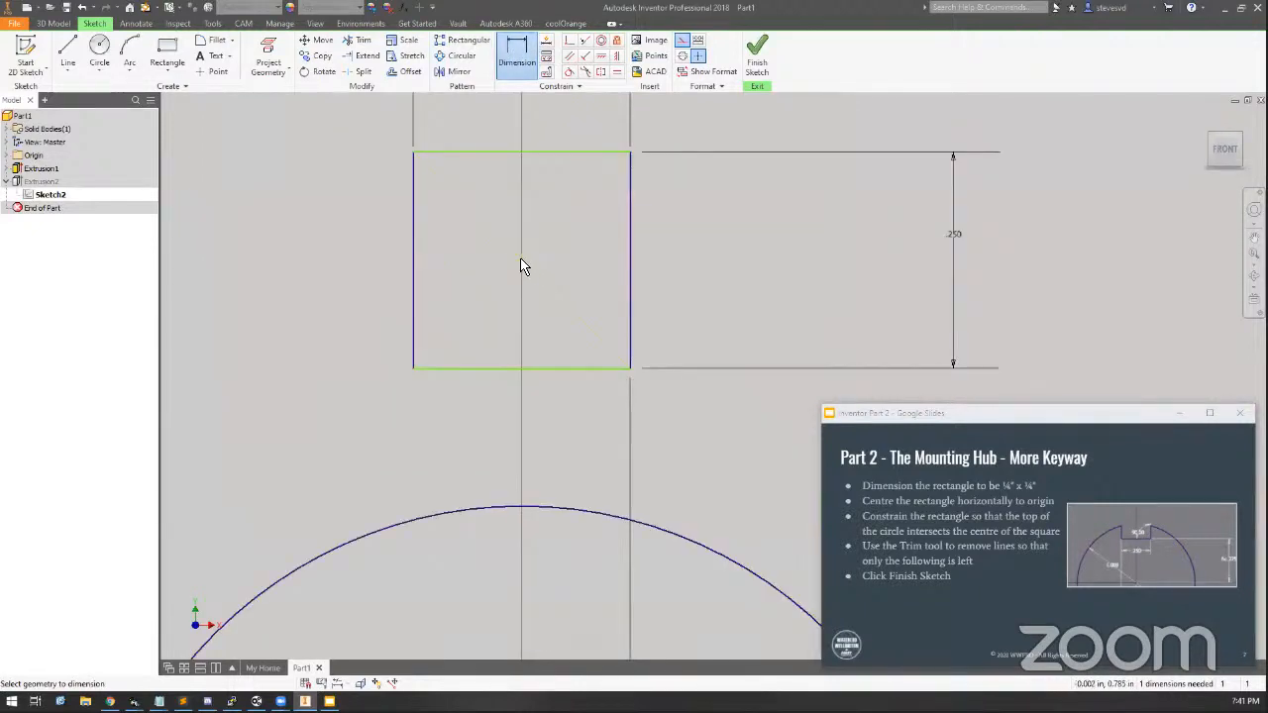
{"action": "scroll", "coordinate": [515, 332], "scroll_direction": "down", "scroll_amount": 3}
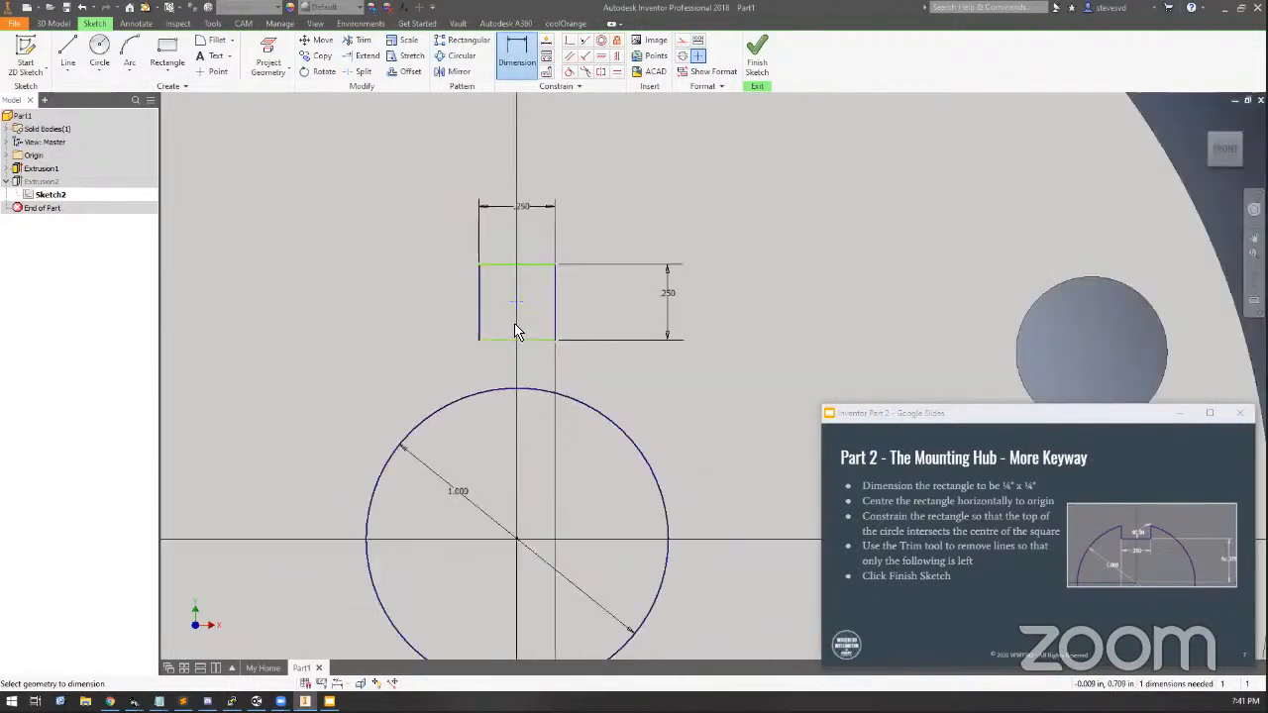
{"action": "left_click", "coordinate": [515, 540]}
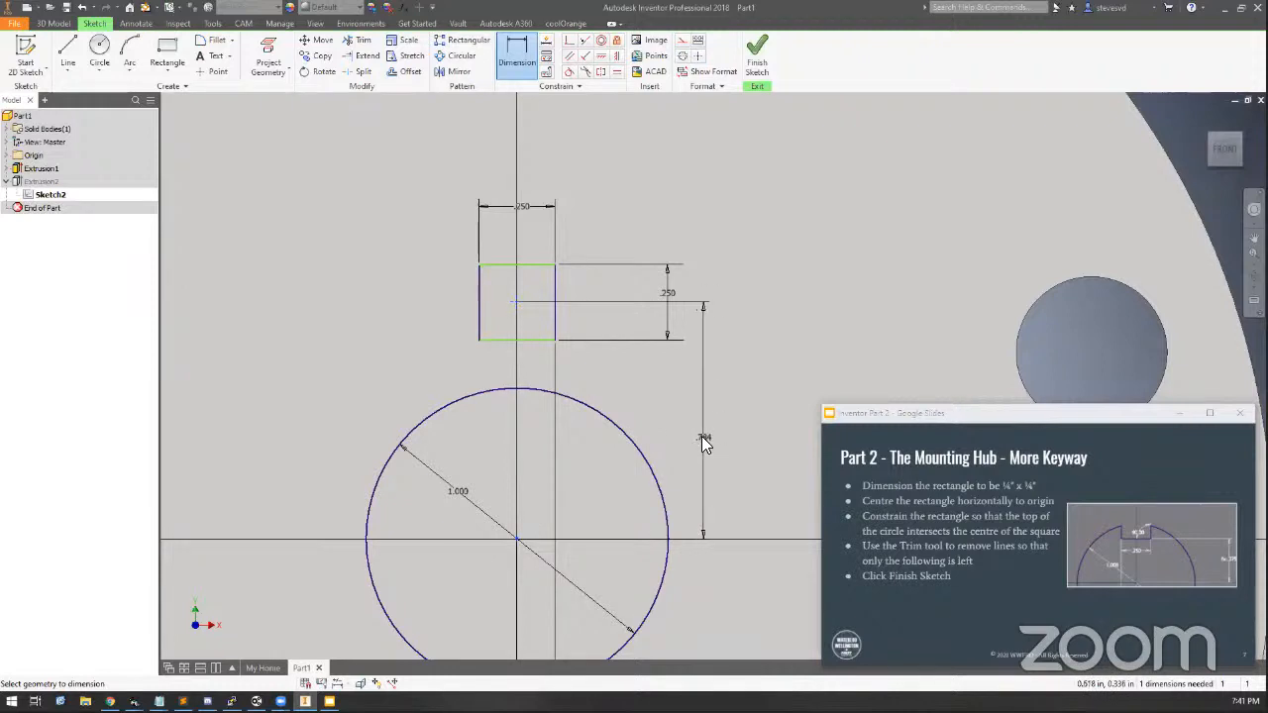
{"action": "left_click", "coordinate": [701, 436]}
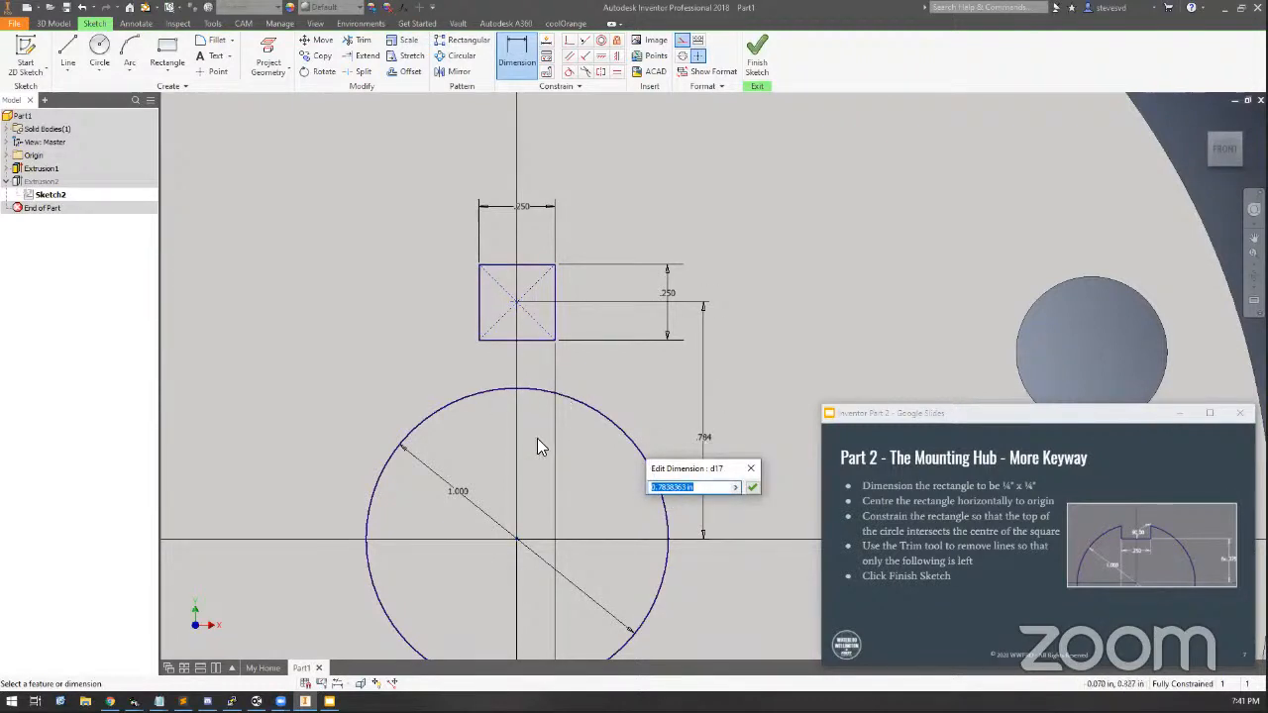
{"action": "type", "text": ".5"}
{"action": "key", "text": "Return"}
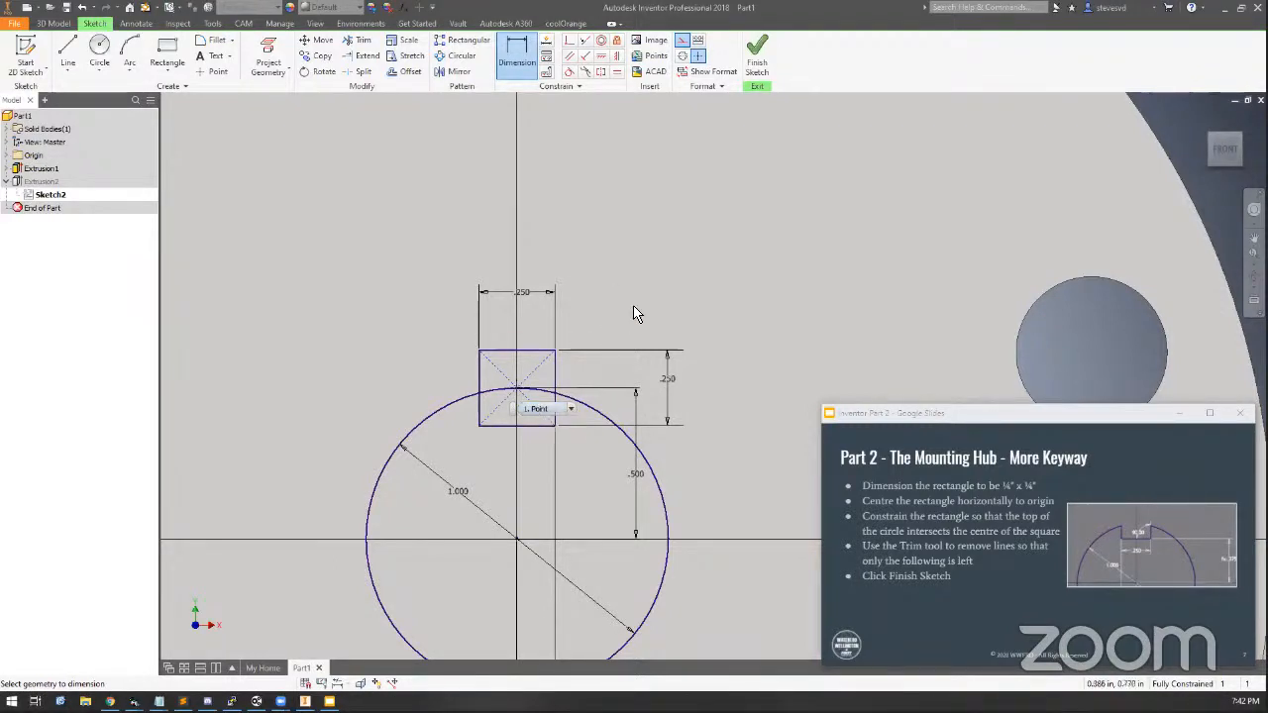
Move the 0.5 in dimension to the left side of the axle hole circle
{"action": "key", "text": "Escape"}
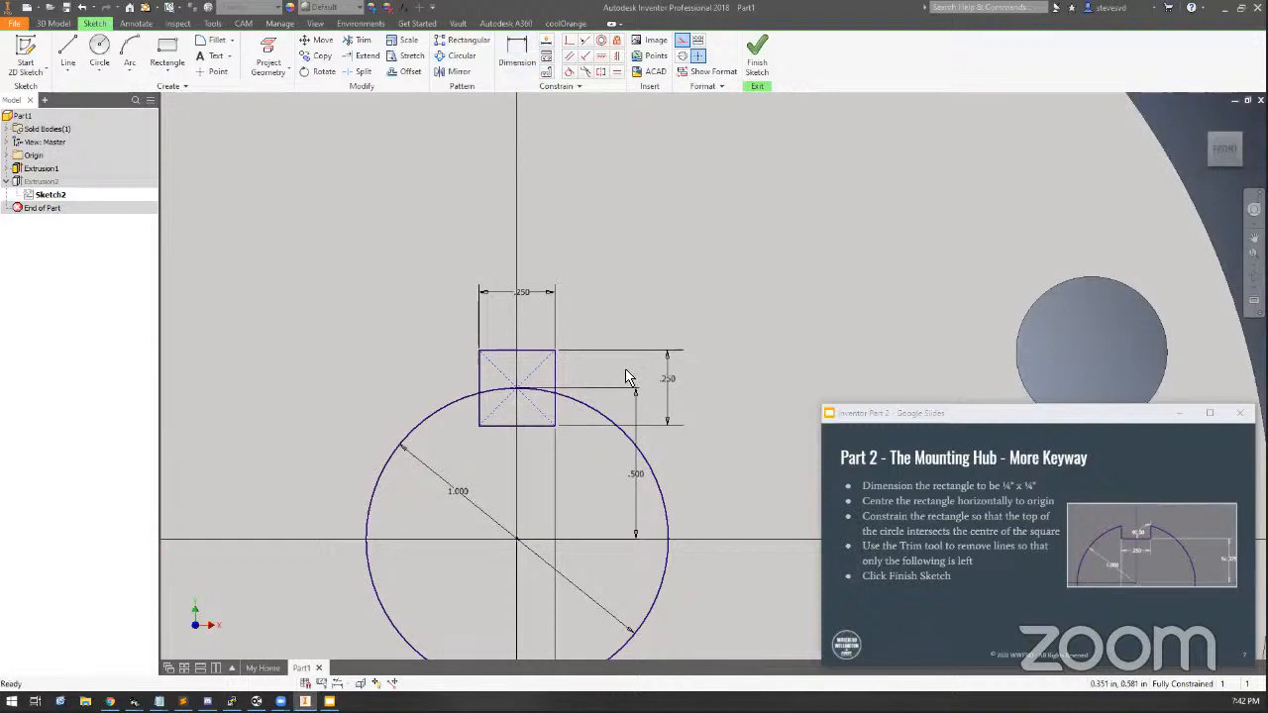
{"action": "left_click", "coordinate": [556, 411]}
{"action": "mouse_move", "coordinate": [503, 428]}
{"action": "left_mouse_down"}
{"action": "mouse_move", "coordinate": [495, 450]}
{"action": "mouse_move", "coordinate": [491, 438]}
{"action": "left_mouse_up"}
{"action": "left_click_drag", "start_coordinate": [498, 351], "coordinate": [499, 352]}
{"action": "left_click_drag", "start_coordinate": [635, 475], "coordinate": [298, 467]}
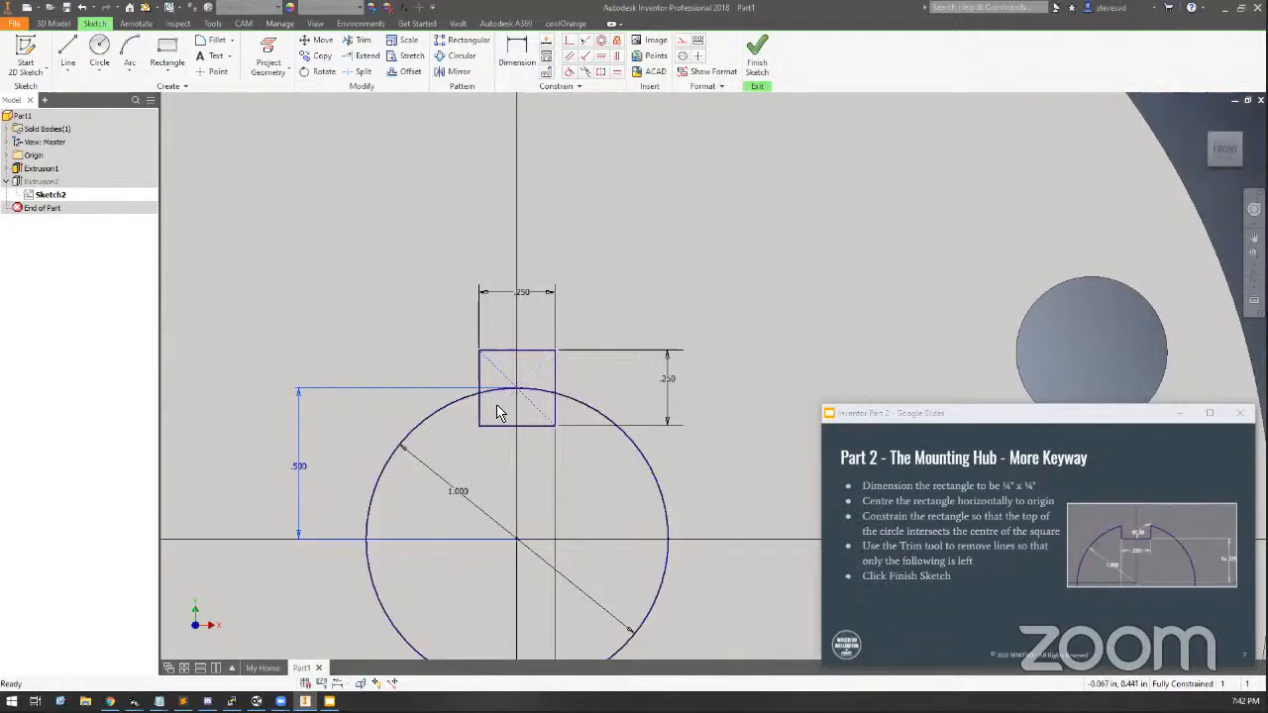
{"action": "left_click", "coordinate": [292, 475]}
{"action": "left_click", "coordinate": [644, 399]}
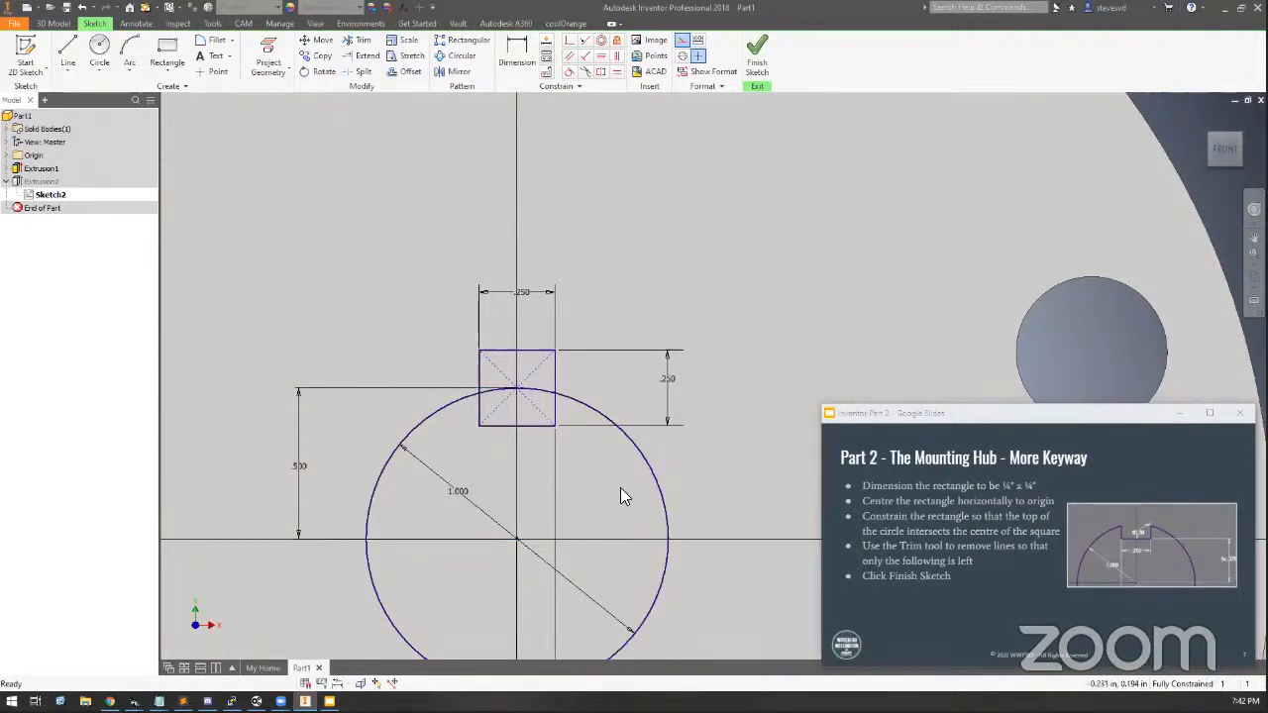
Trim the rectangle's top edge and its side segments above the axle hole circle, and try to trim the enclosed arc
{"action": "double_click", "coordinate": [1005, 412]}
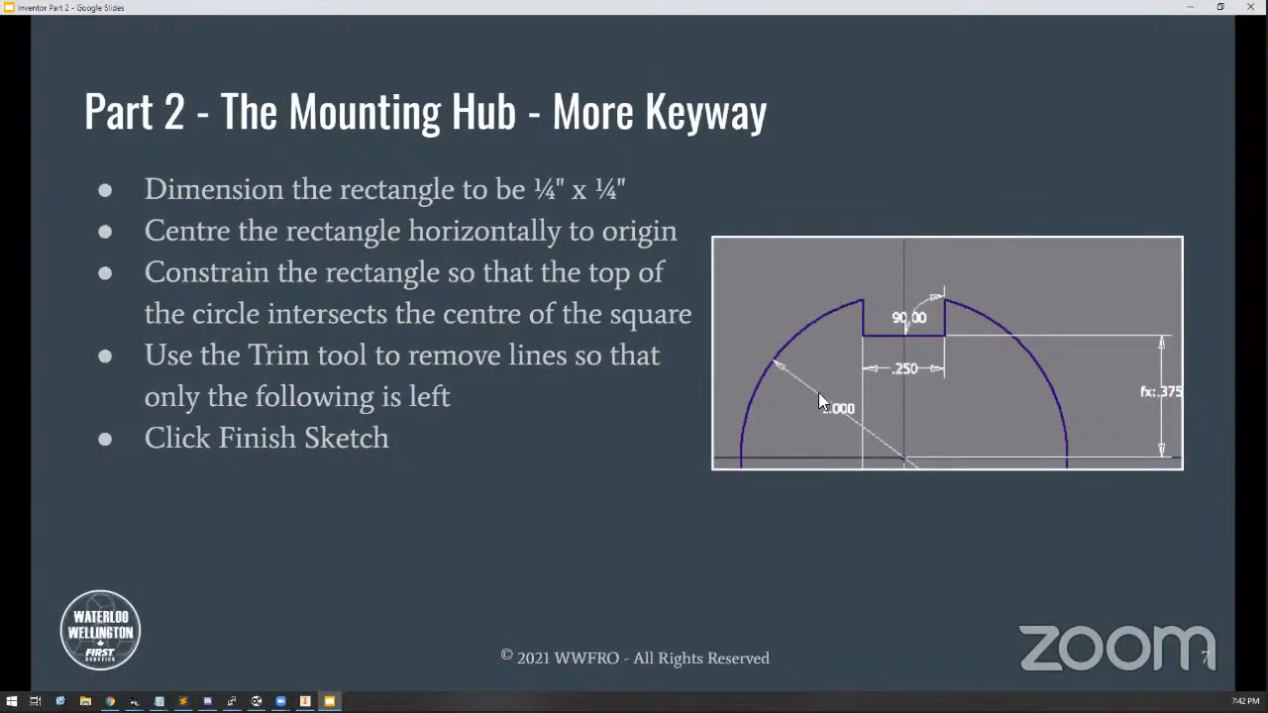
{"action": "double_click", "coordinate": [547, 8]}
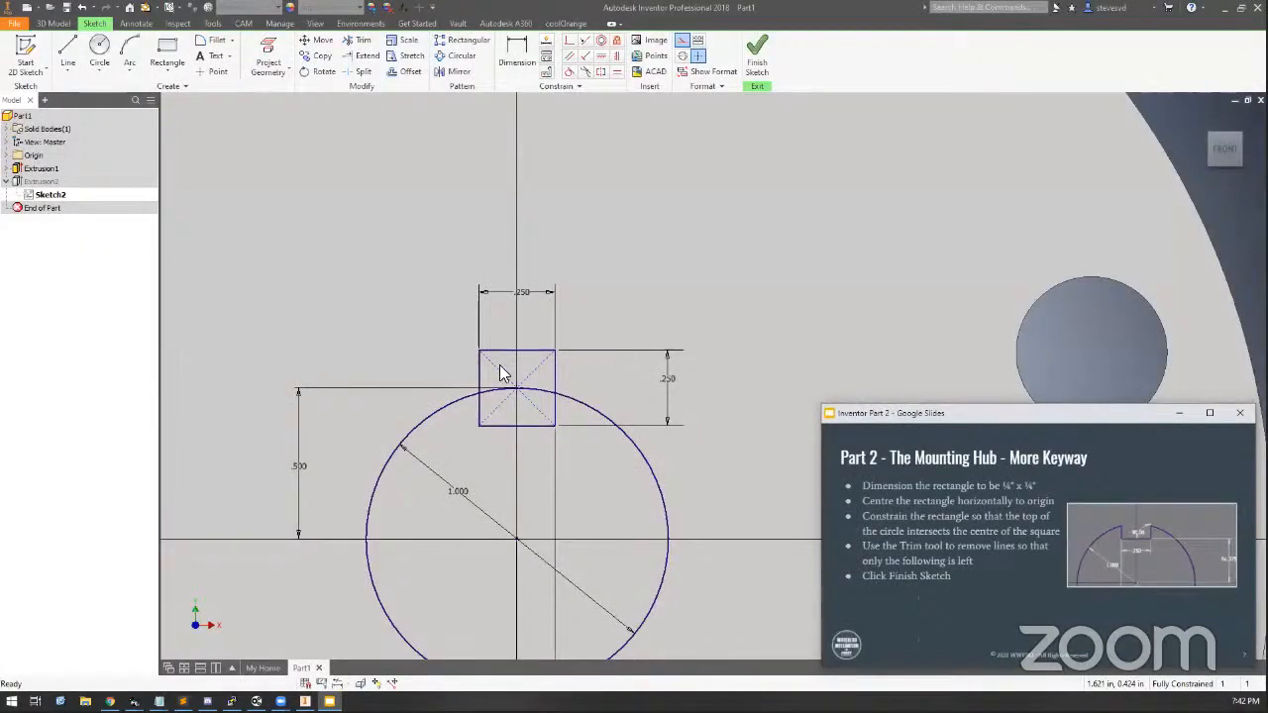
{"action": "scroll", "coordinate": [499, 368], "scroll_direction": "up", "scroll_amount": 5}
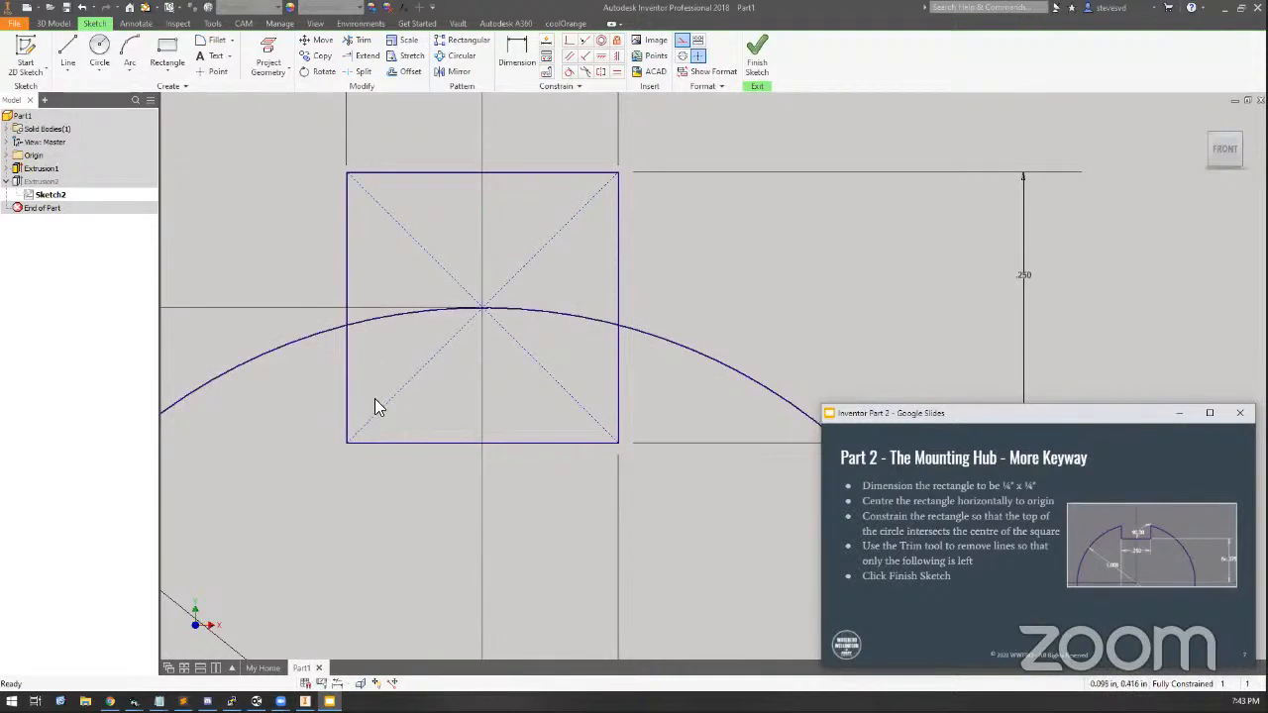
{"action": "scroll", "coordinate": [374, 398], "scroll_direction": "down", "scroll_amount": 2}
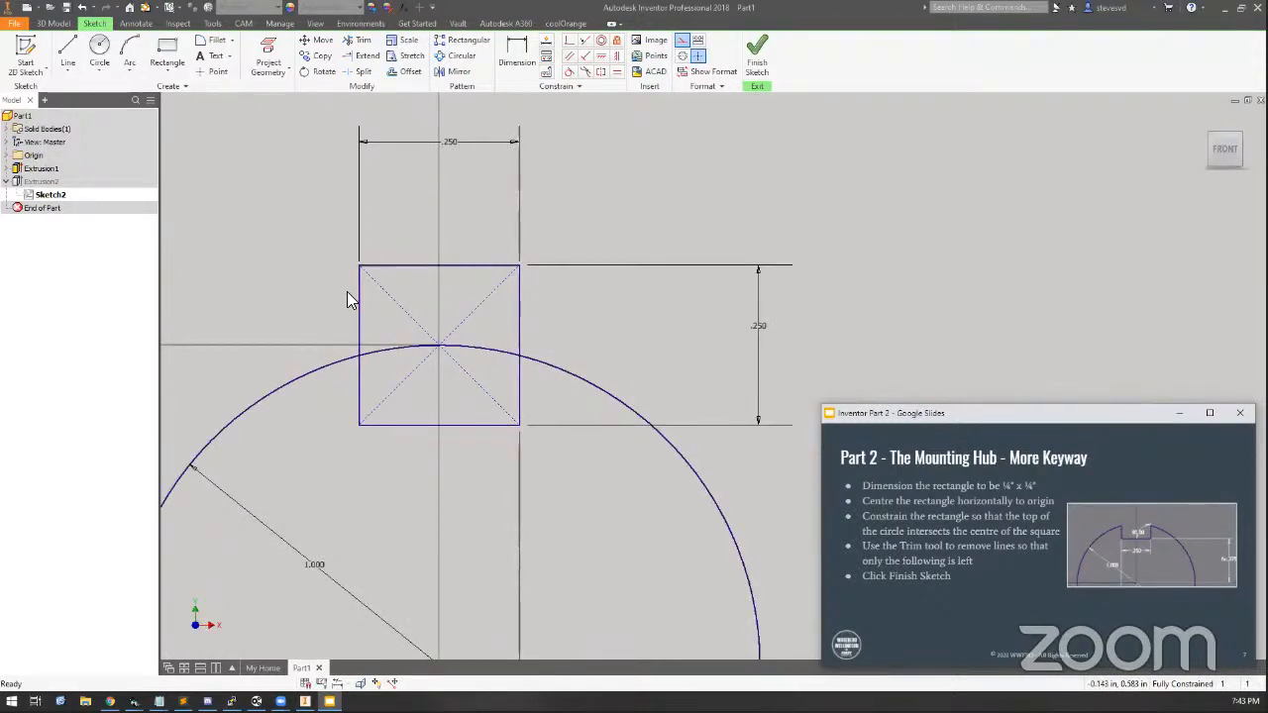
{"action": "left_click", "coordinate": [363, 42]}
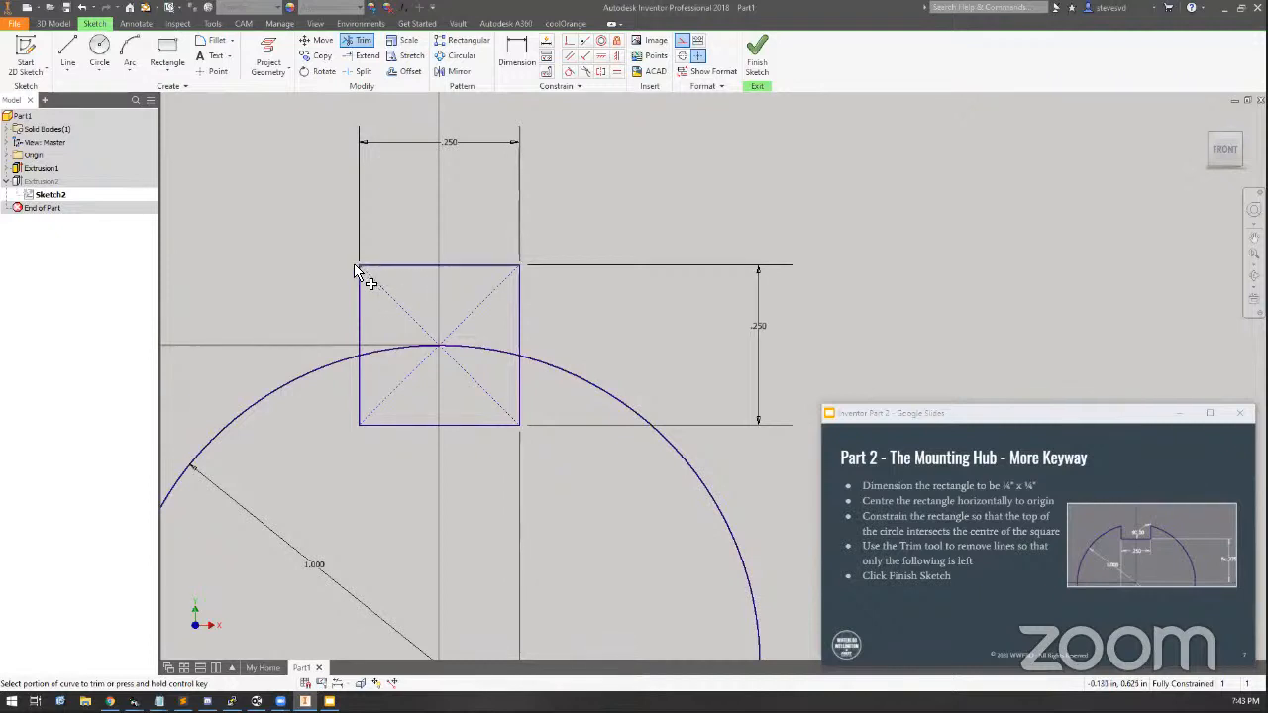
{"action": "left_click", "coordinate": [498, 273]}
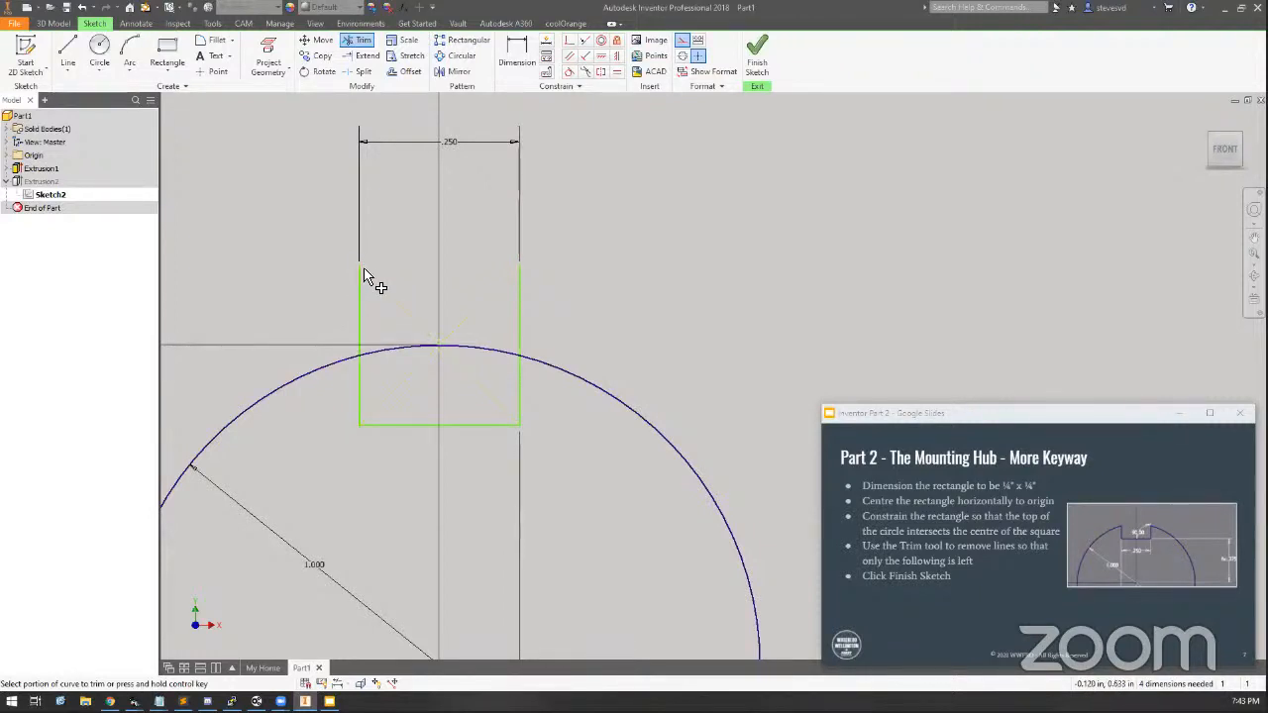
{"action": "left_click", "coordinate": [359, 329]}
{"action": "left_click", "coordinate": [521, 341]}
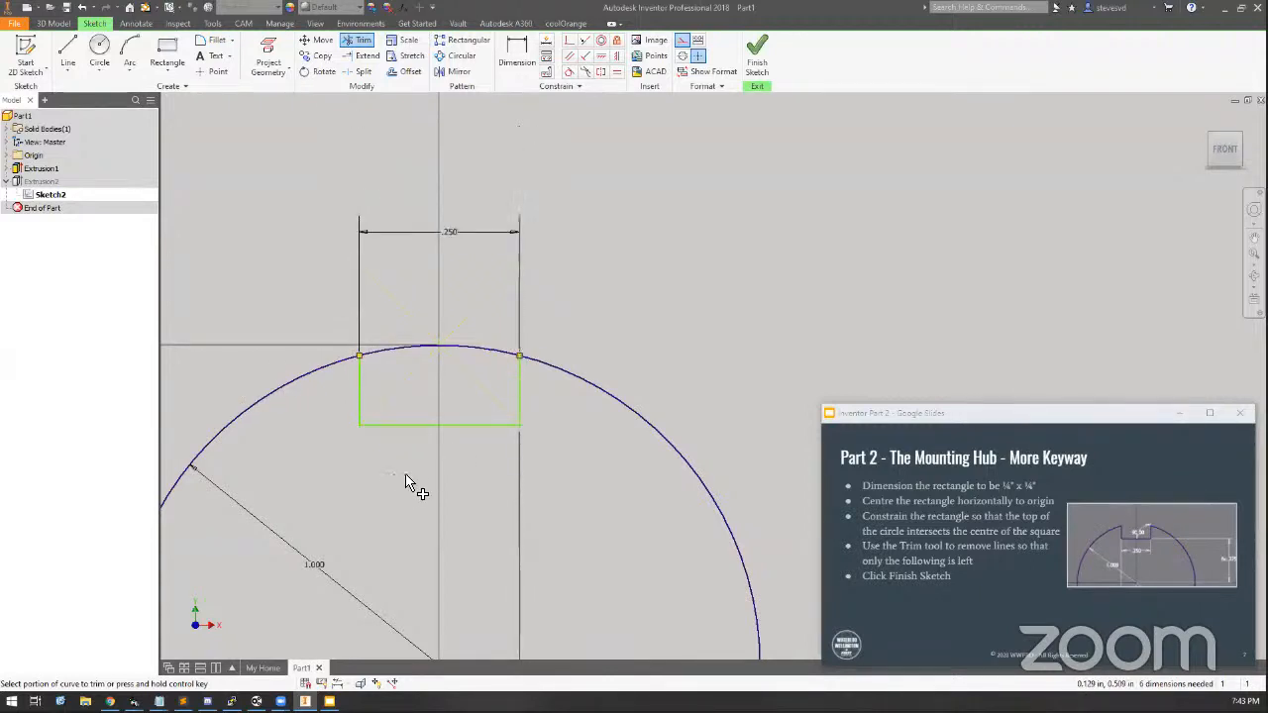
{"action": "left_click", "coordinate": [484, 356]}
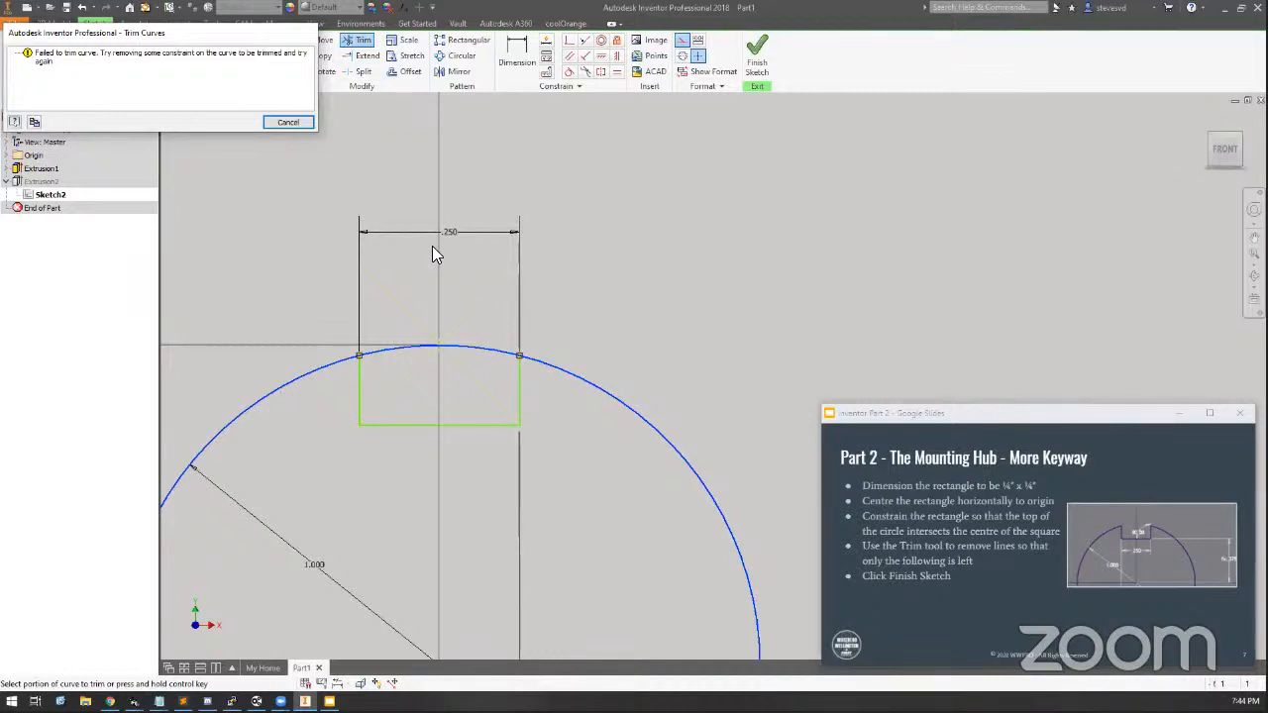
{"action": "key", "text": "Escape"}
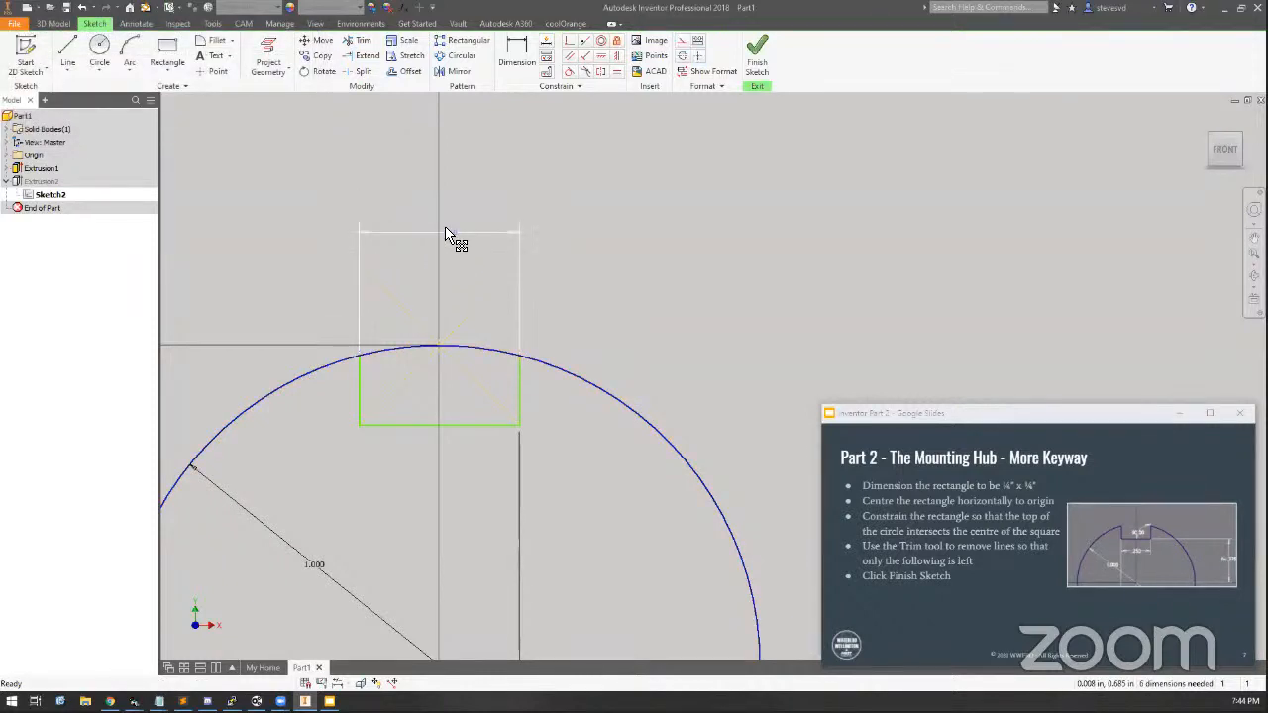
Delete the rectangle's width dimension and try again to trim the arc inside the keyway
{"action": "left_click", "coordinate": [445, 235]}
{"action": "key", "text": "Delete"}
{"action": "left_click", "coordinate": [359, 39]}
{"action": "left_click", "coordinate": [487, 354]}
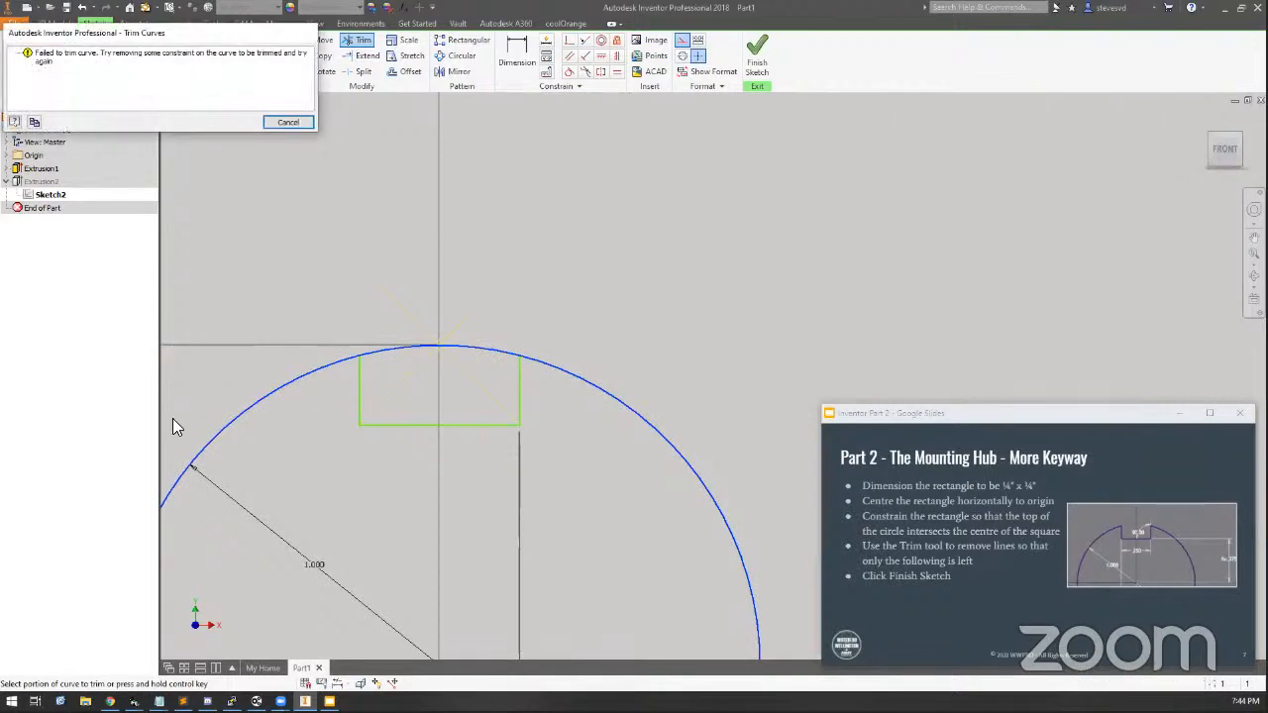
{"action": "left_click", "coordinate": [284, 120]}
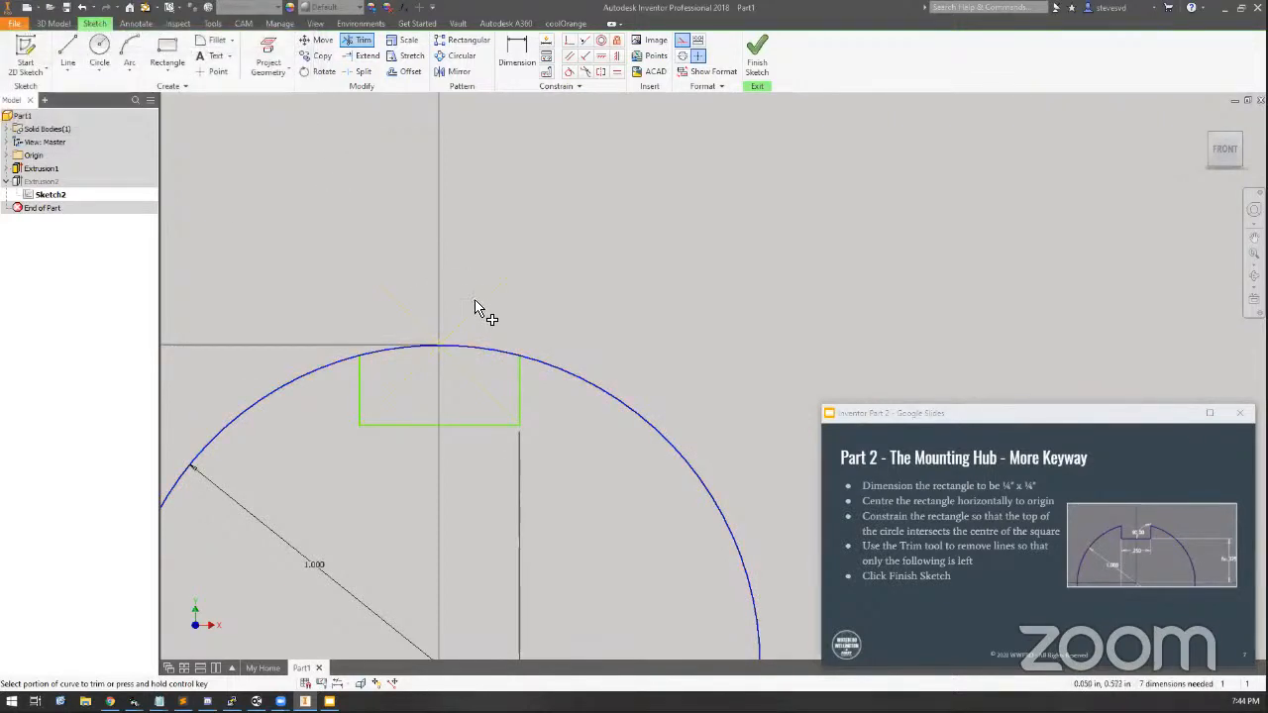
{"action": "key", "text": "Escape"}
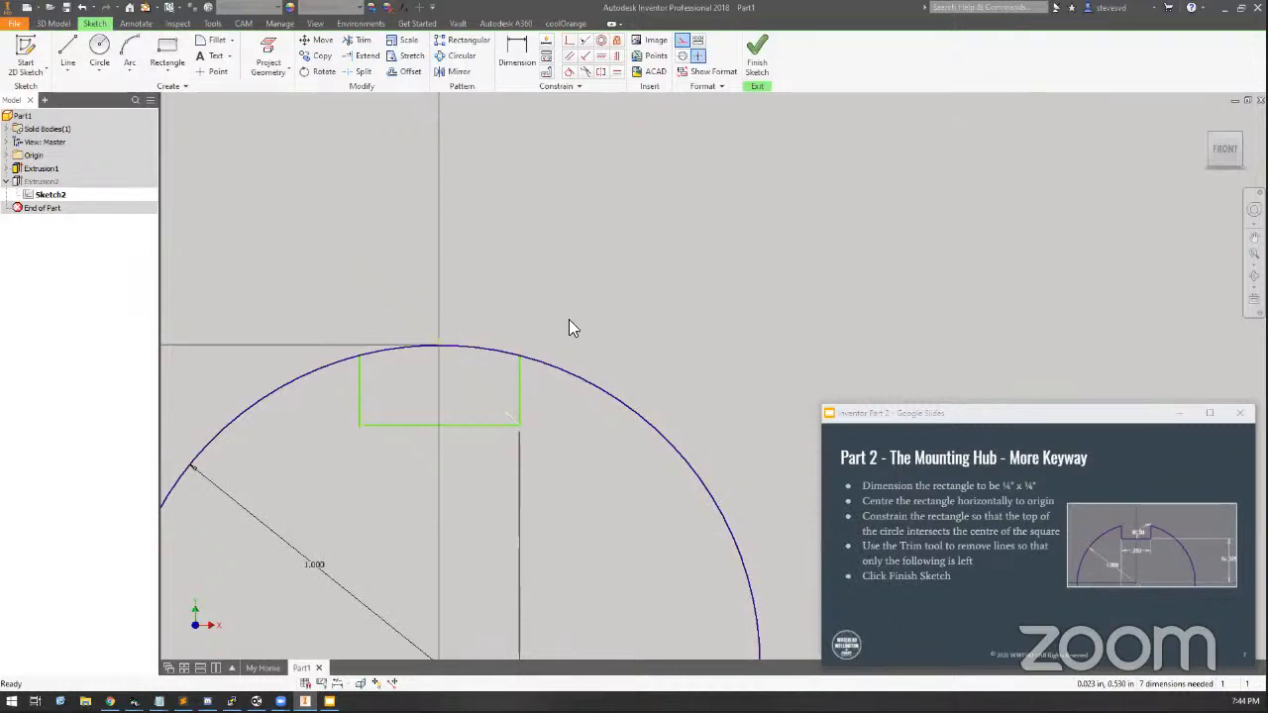
Delete the diagonal construction line and the centre sketch point, then trim the arc between the keyway sides
{"action": "left_click", "coordinate": [459, 371]}
{"action": "key", "text": "Delete"}
{"action": "left_click", "coordinate": [439, 346]}
{"action": "key", "text": "Delete"}
{"action": "left_click", "coordinate": [360, 42]}
{"action": "left_click", "coordinate": [481, 350]}
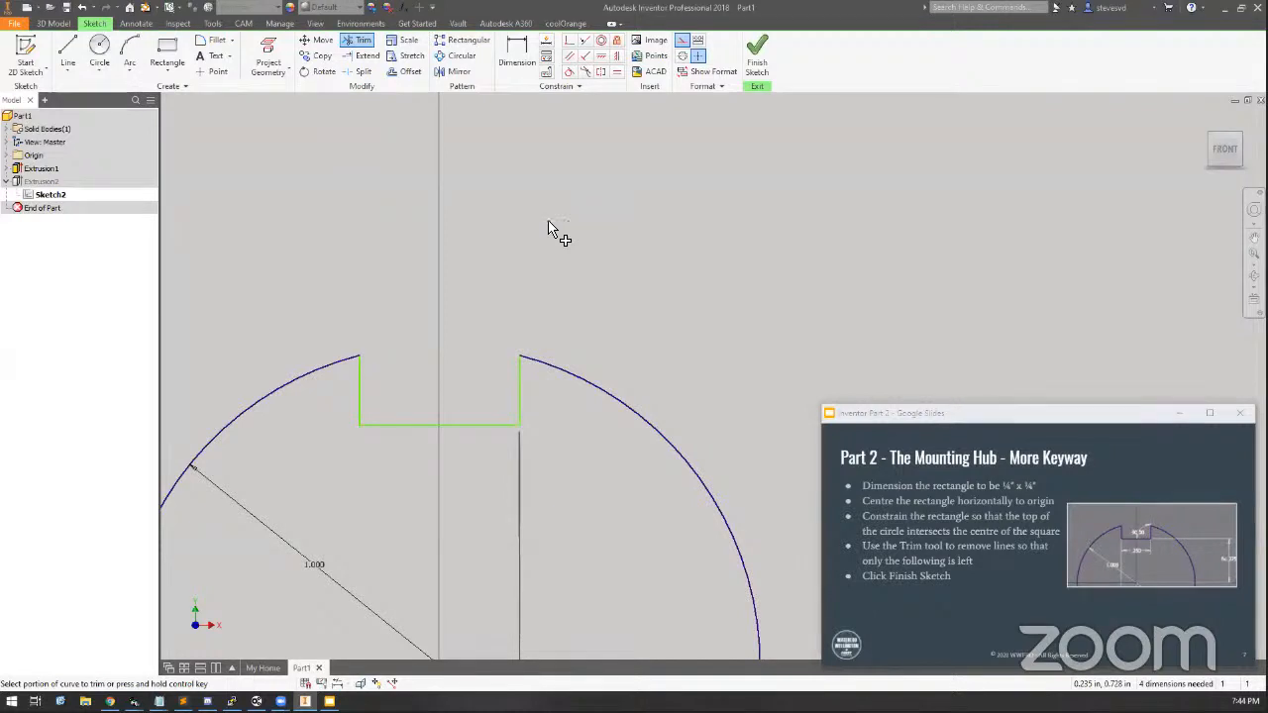
{"action": "key", "text": "Escape"}
Drag the keyway's bottom and side edges to test how they are constrained
{"action": "mouse_move", "coordinate": [405, 436]}
{"action": "left_mouse_down"}
{"action": "mouse_move", "coordinate": [391, 303]}
{"action": "mouse_move", "coordinate": [419, 429]}
{"action": "mouse_move", "coordinate": [529, 387]}
{"action": "mouse_move", "coordinate": [452, 386]}
{"action": "mouse_move", "coordinate": [518, 376]}
{"action": "mouse_move", "coordinate": [521, 387]}
{"action": "mouse_move", "coordinate": [435, 391]}
{"action": "mouse_move", "coordinate": [515, 360]}
{"action": "mouse_move", "coordinate": [525, 378]}
{"action": "mouse_move", "coordinate": [521, 362]}
{"action": "mouse_move", "coordinate": [506, 370]}
{"action": "mouse_move", "coordinate": [512, 342]}
{"action": "mouse_move", "coordinate": [447, 326]}
{"action": "mouse_move", "coordinate": [478, 358]}
{"action": "left_mouse_up"}
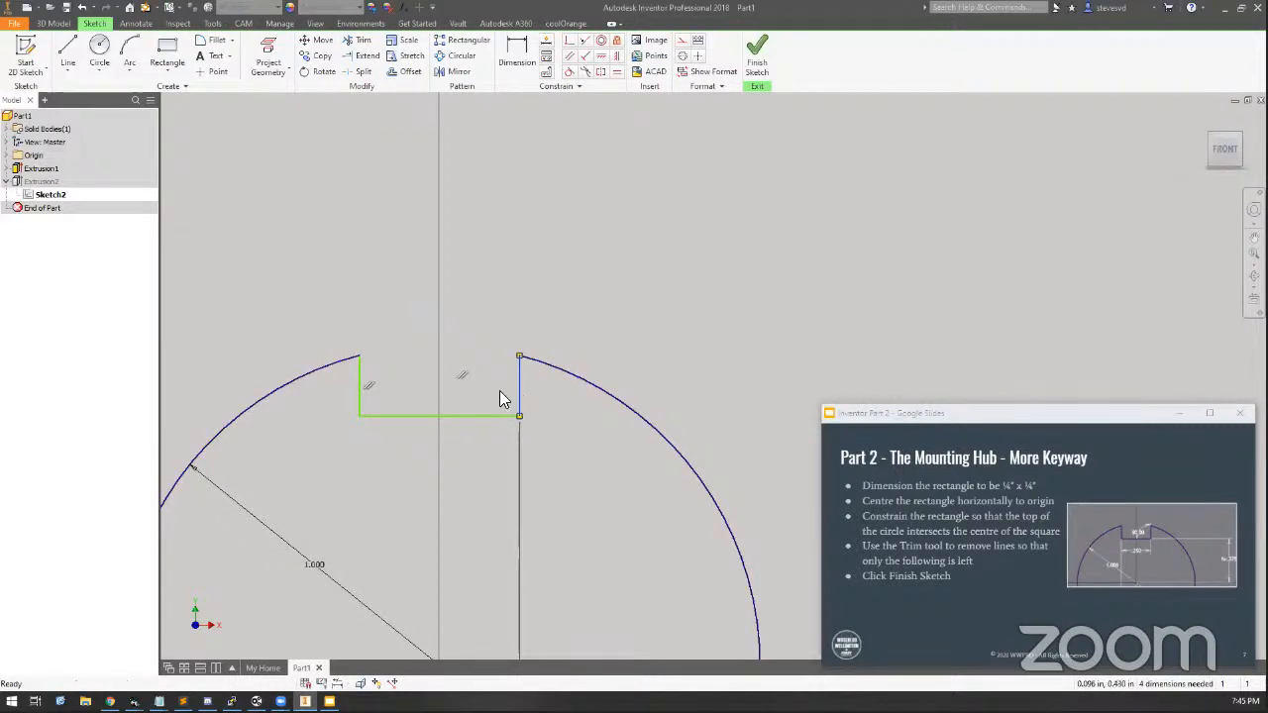
{"action": "left_click_drag", "start_coordinate": [501, 413], "coordinate": [482, 489]}
{"action": "left_click", "coordinate": [414, 321]}
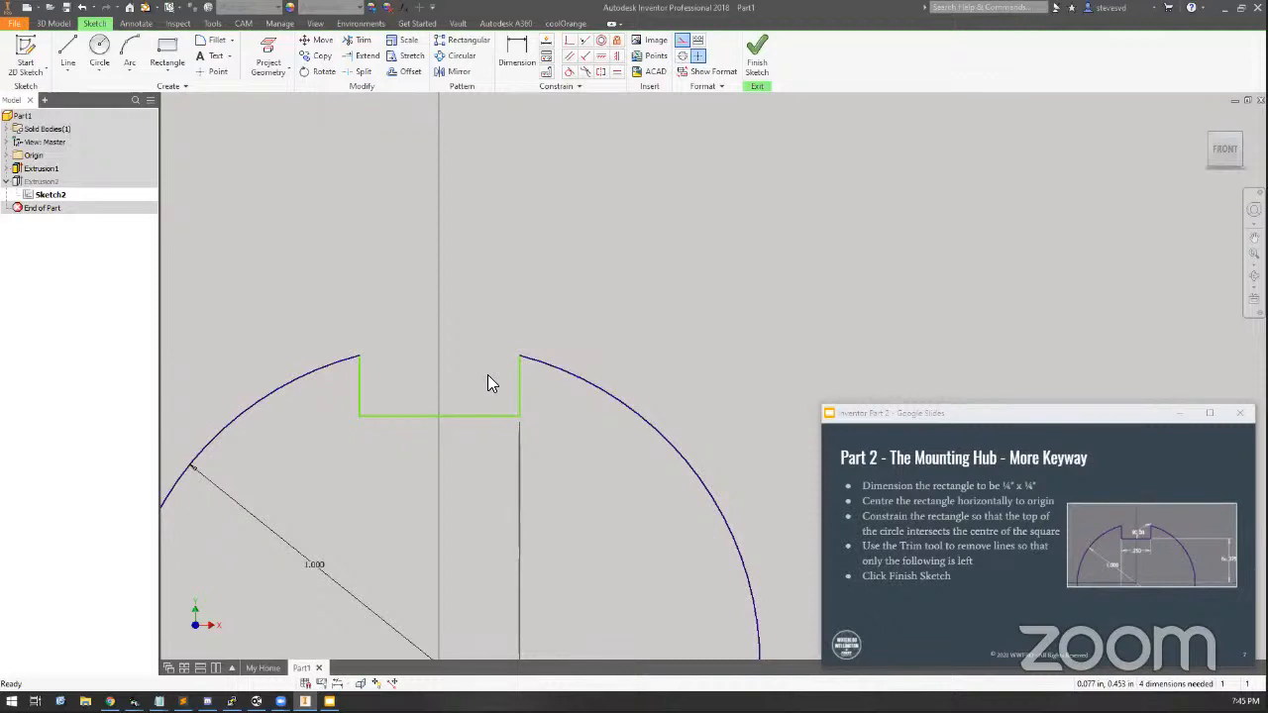
Undo the trims, deletions, the 0.5 in dimension and the construction geometry back to the plain rectangle
{"action": "key", "text": "ctrl+z"}
{"action": "key", "text": "ctrl+z"}
{"action": "key", "text": "ctrl+z"}
{"action": "key", "text": "ctrl+z"}
{"action": "key", "text": "ctrl+z"}
{"action": "key", "text": "ctrl+z"}
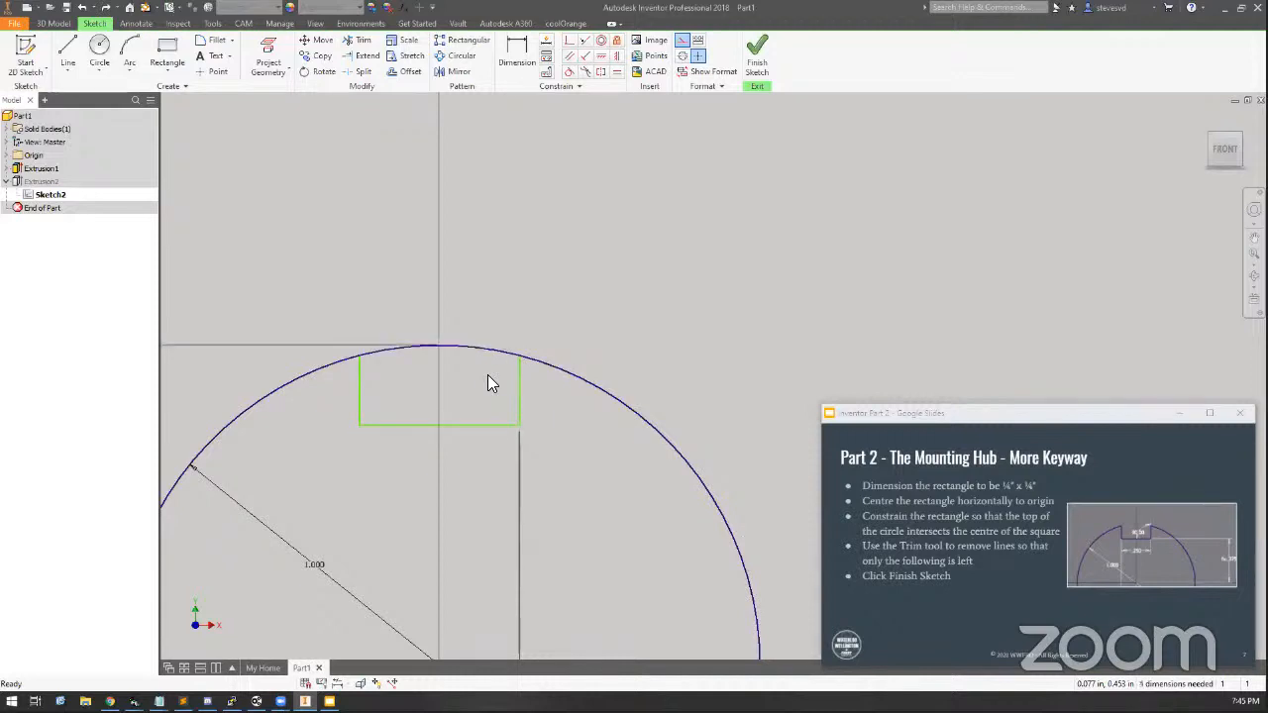
{"action": "key", "text": "ctrl+z"}
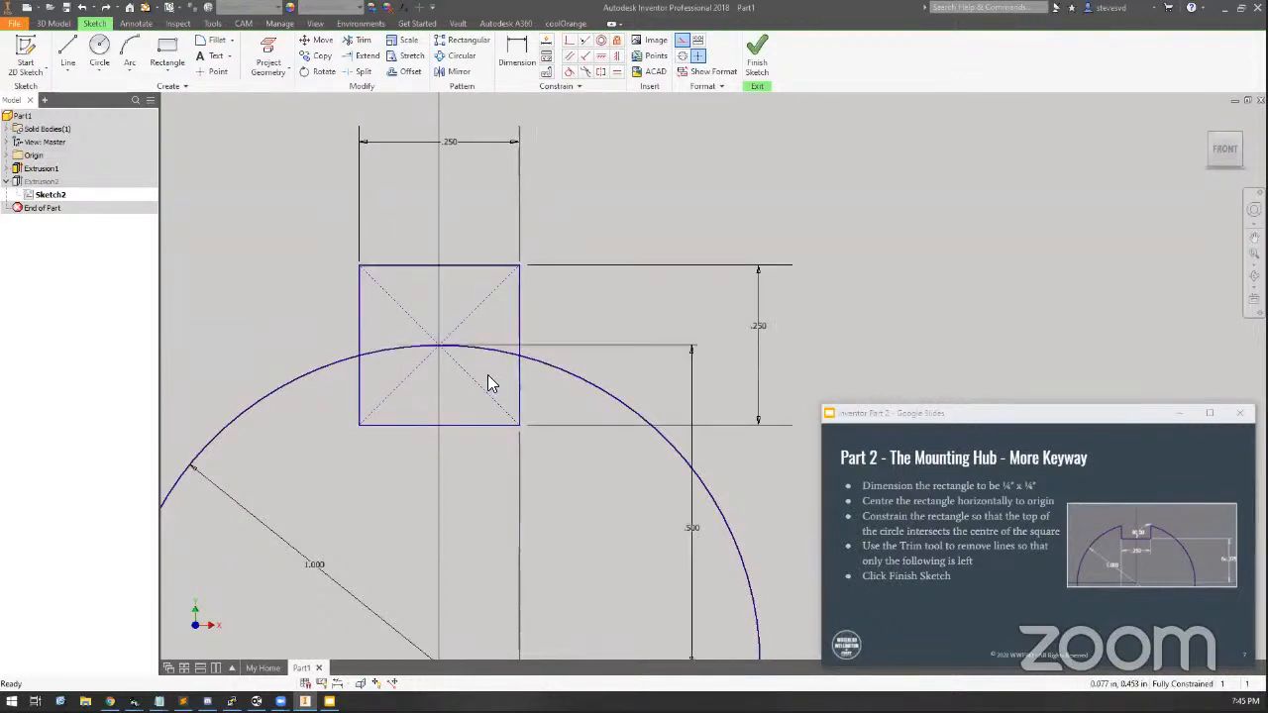
{"action": "key", "text": "ctrl+z"}
{"action": "key", "text": "ctrl+z"}
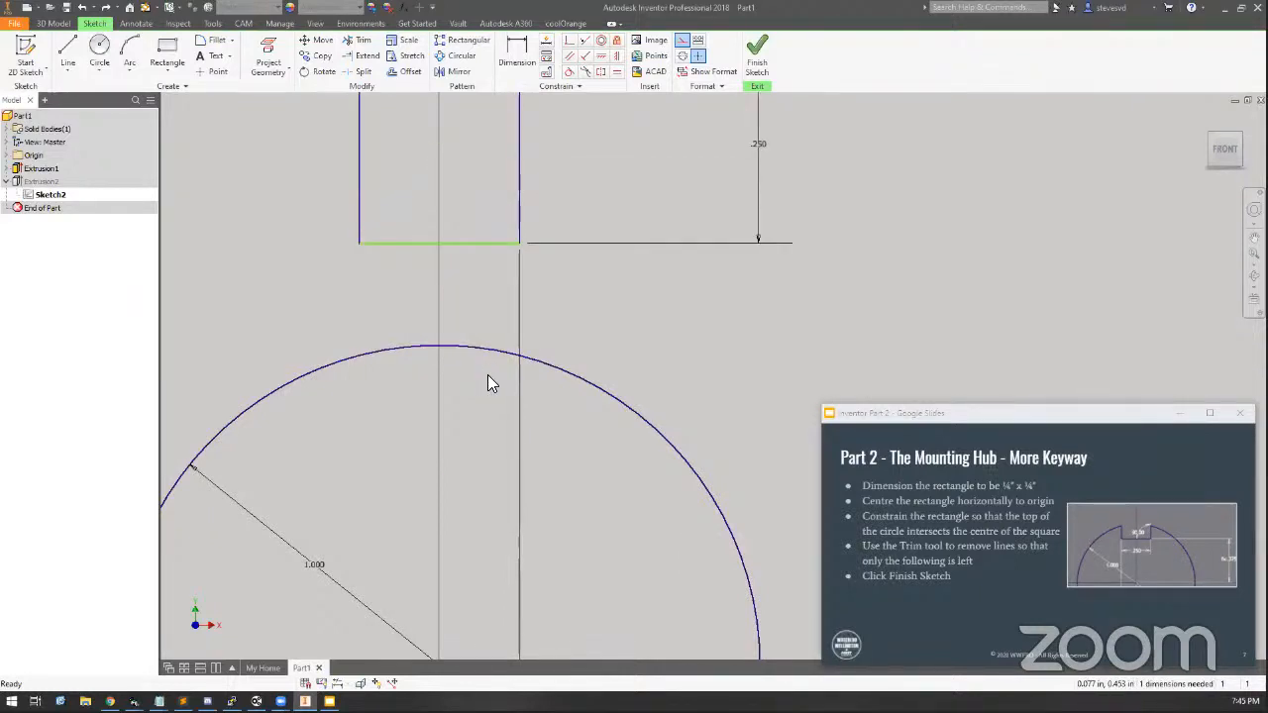
Drag the keyway rectangle upward above the axle hole
{"action": "scroll", "coordinate": [487, 377], "scroll_direction": "down", "scroll_amount": 5}
{"action": "scroll", "coordinate": [487, 381], "scroll_direction": "up", "scroll_amount": 3}
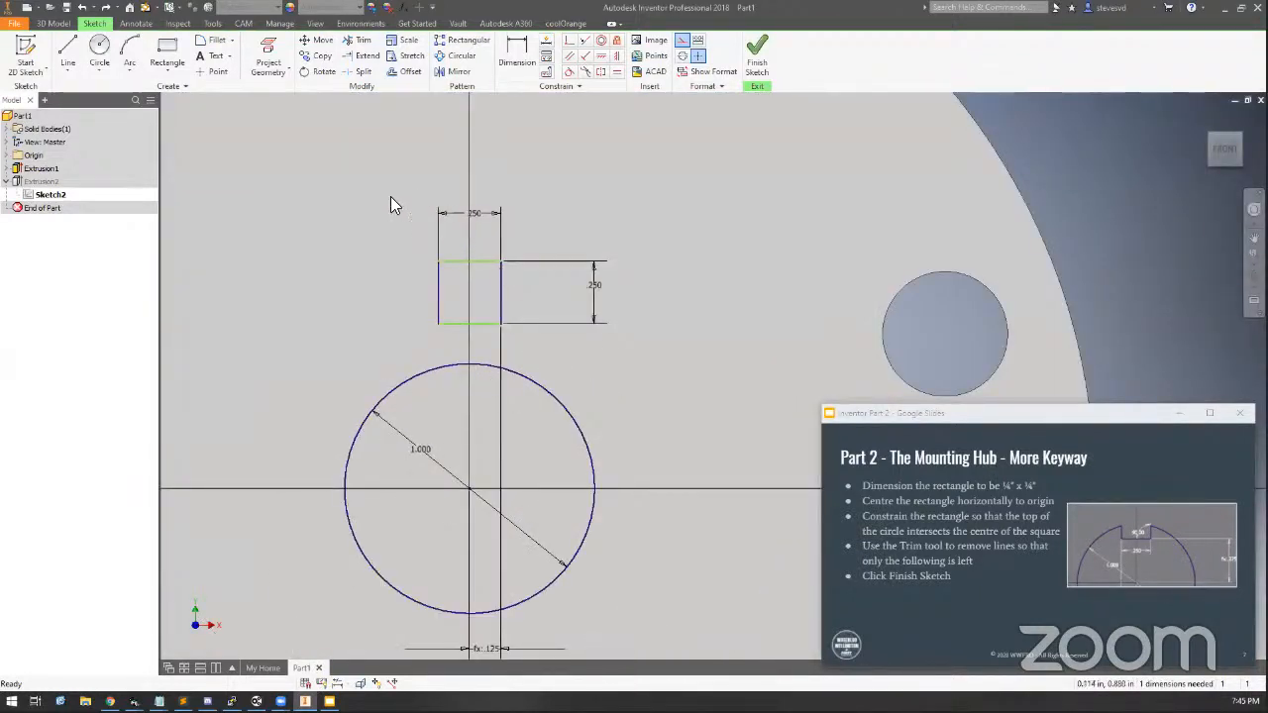
{"action": "mouse_move", "coordinate": [477, 265]}
{"action": "left_mouse_down"}
{"action": "mouse_move", "coordinate": [472, 212]}
{"action": "mouse_move", "coordinate": [477, 285]}
{"action": "left_mouse_up"}
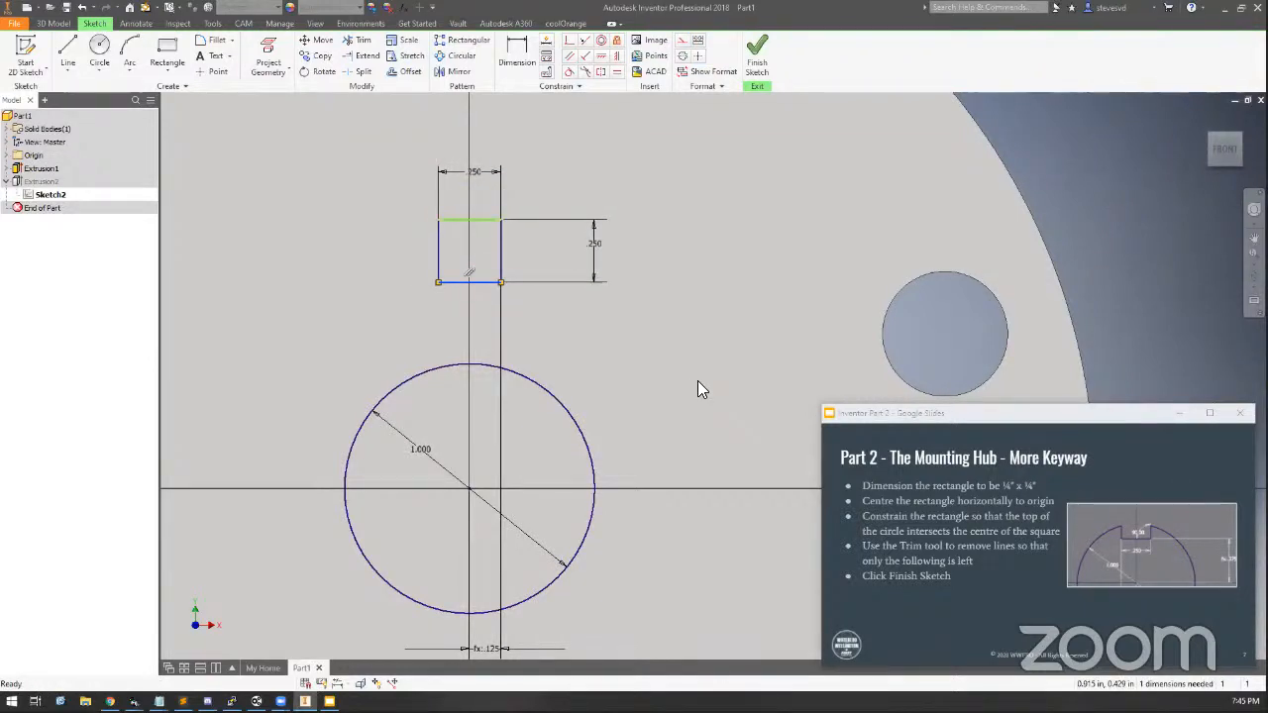
{"action": "left_click", "coordinate": [698, 381]}
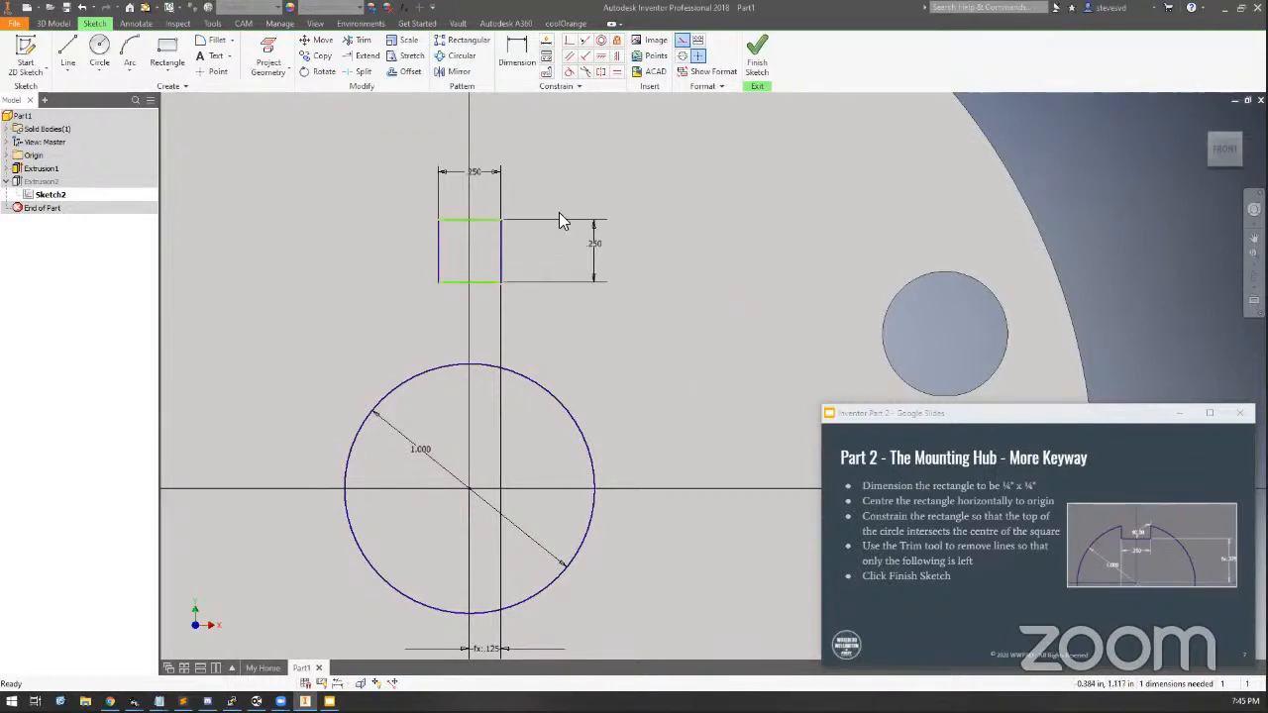
{"action": "left_click", "coordinate": [497, 655]}
Dimension the keyway's bottom edge from the axle centre using the formula (d11/2) - (d15/2)
{"action": "left_click", "coordinate": [514, 62]}
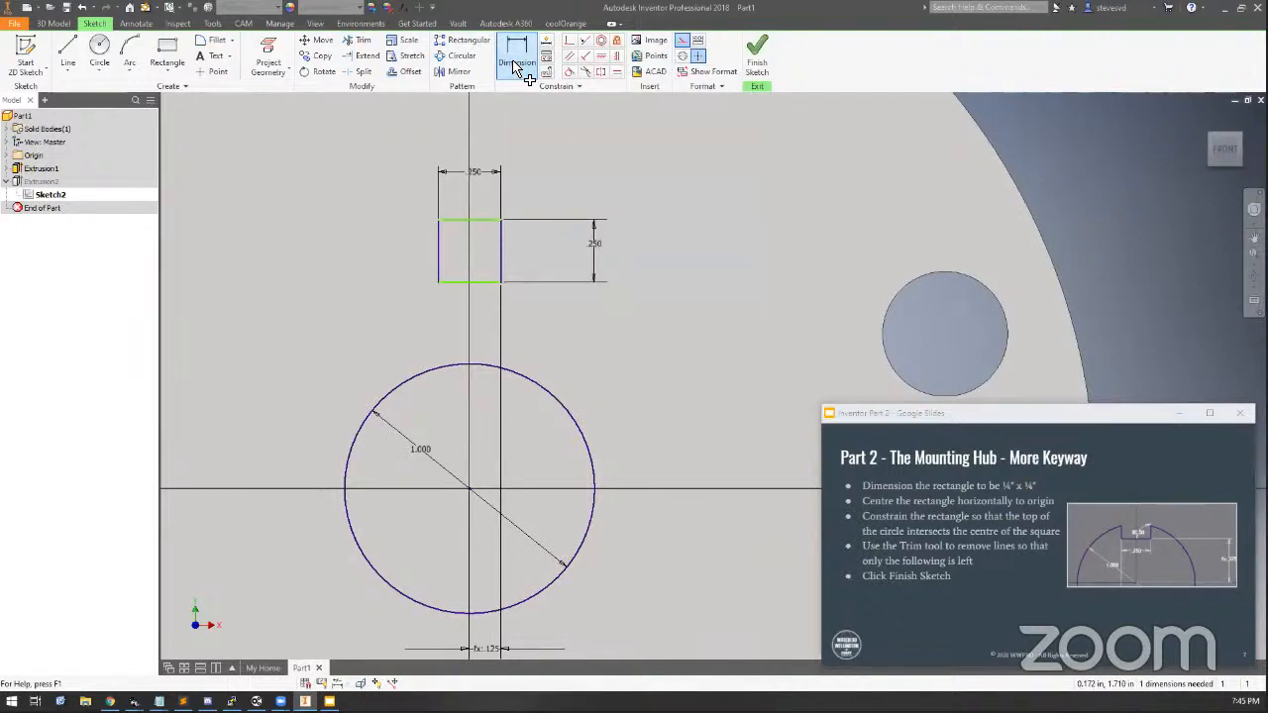
{"action": "left_click", "coordinate": [480, 283]}
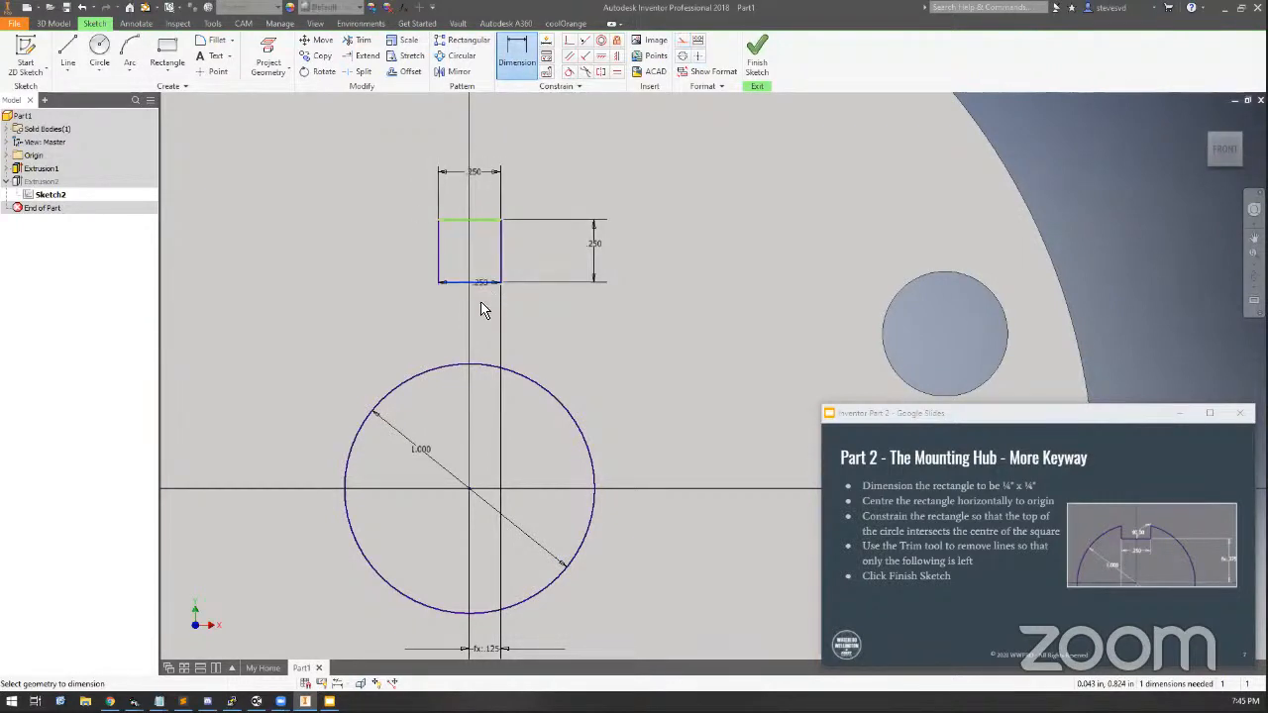
{"action": "left_click", "coordinate": [472, 493]}
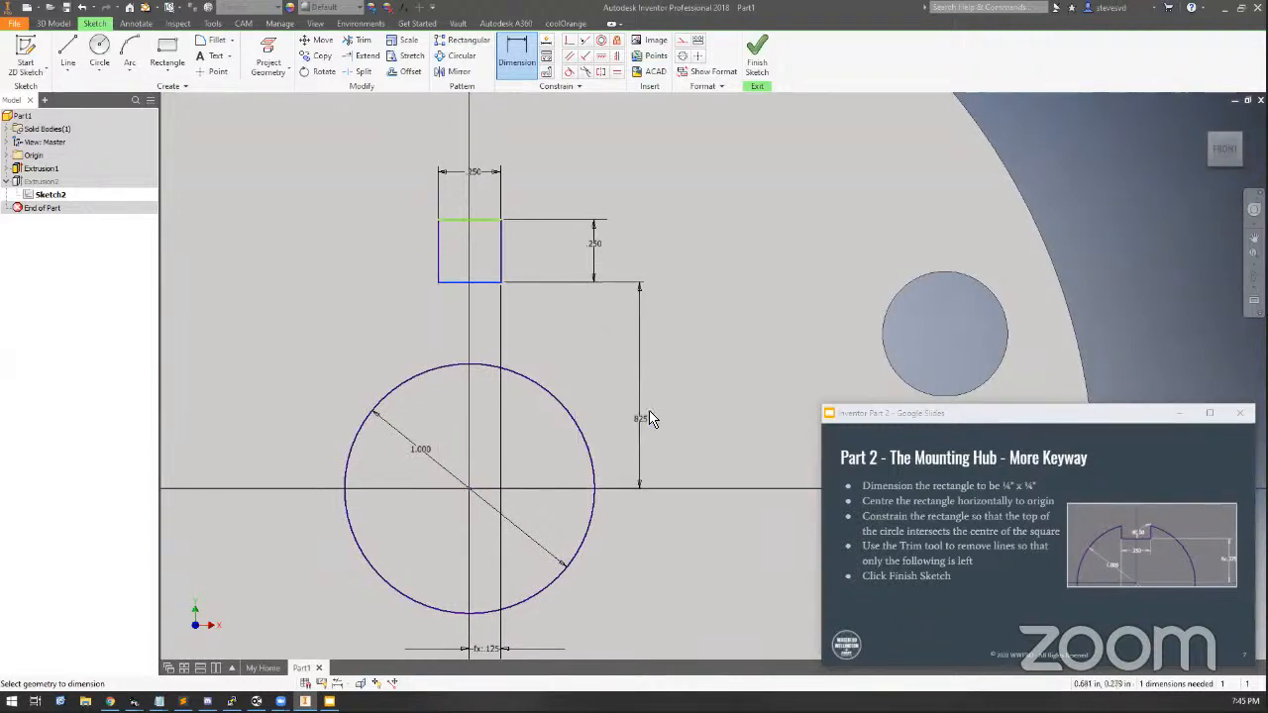
{"action": "left_click", "coordinate": [658, 394]}
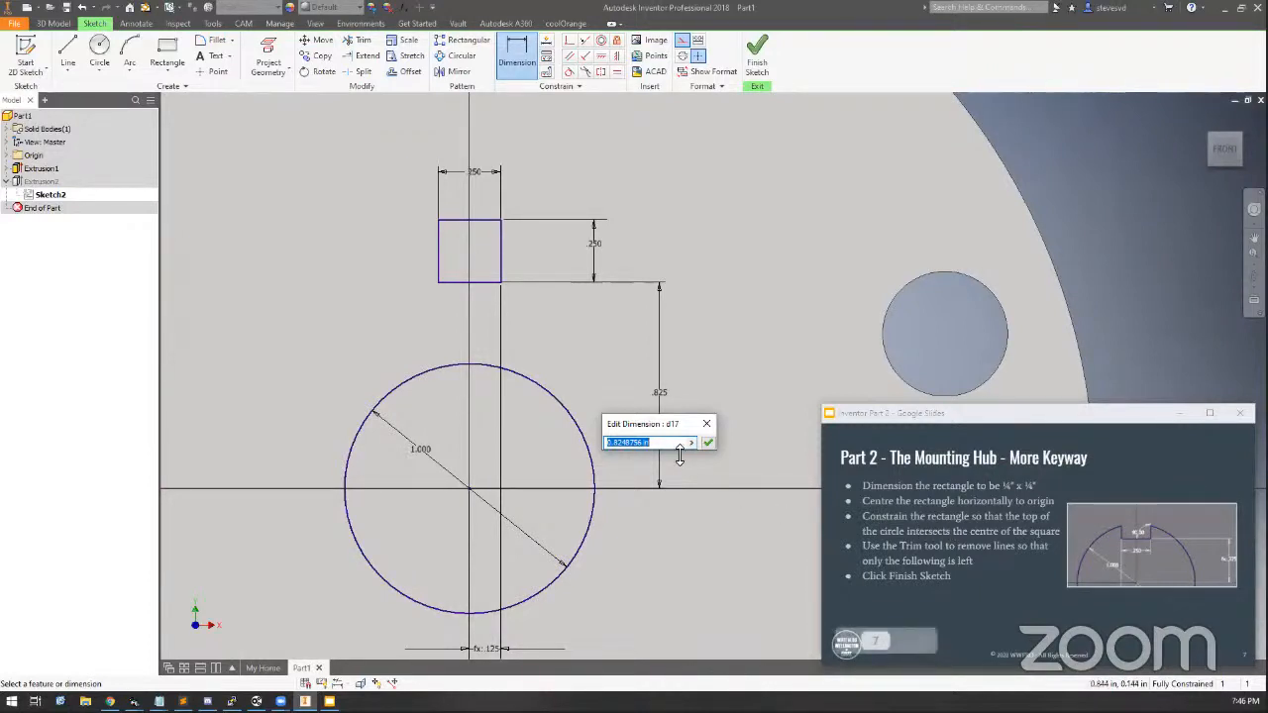
{"action": "left_click", "coordinate": [421, 448]}
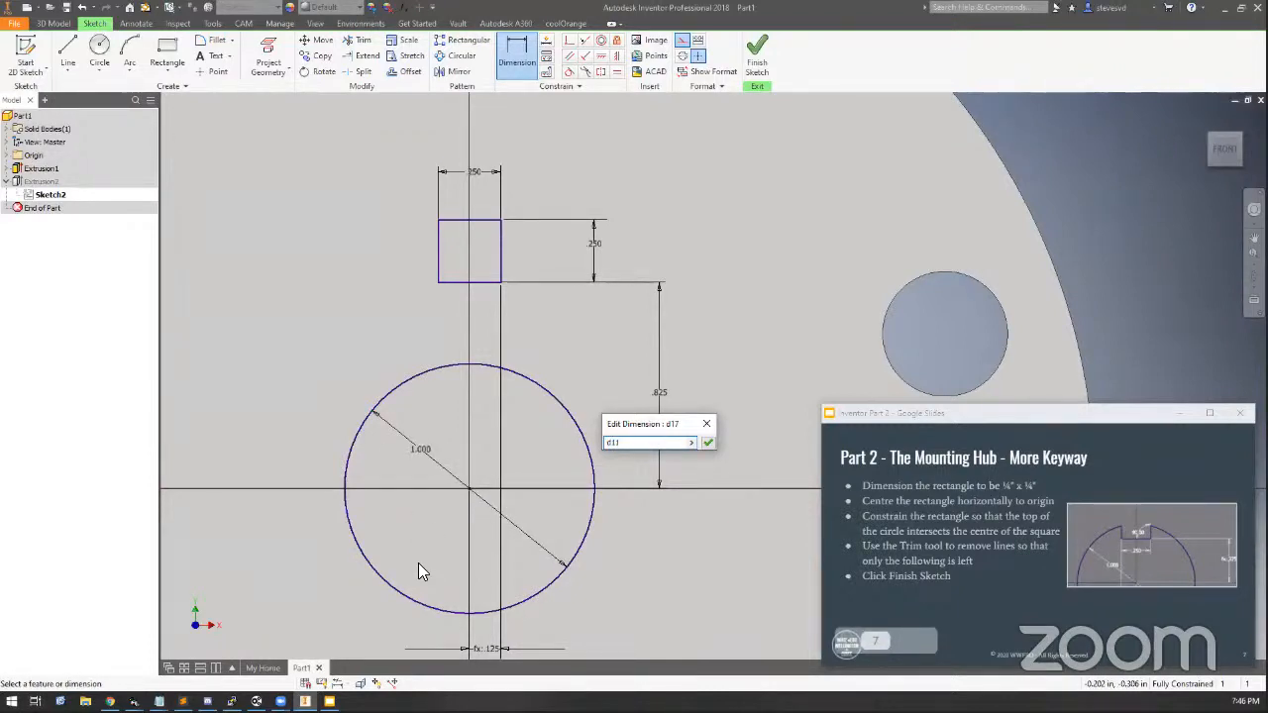
{"action": "type", "text": "/2"}
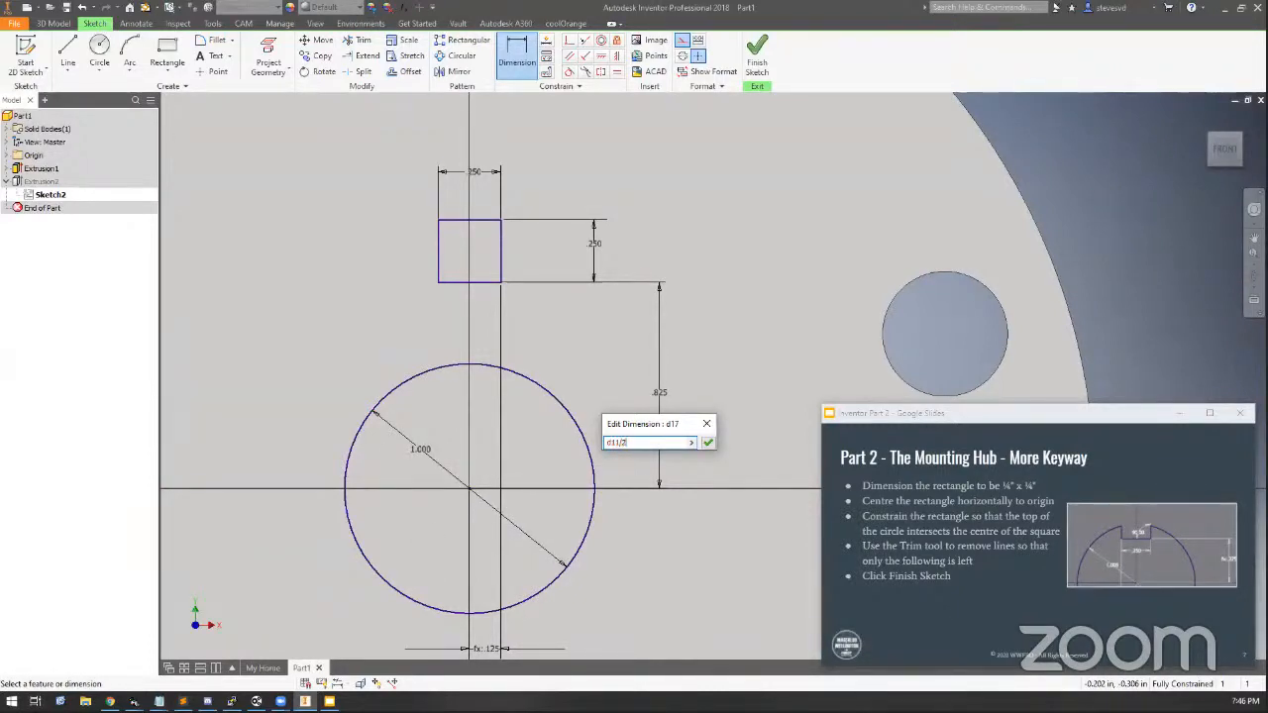
{"action": "type", "text": "("}
{"action": "type", "text": "- "}
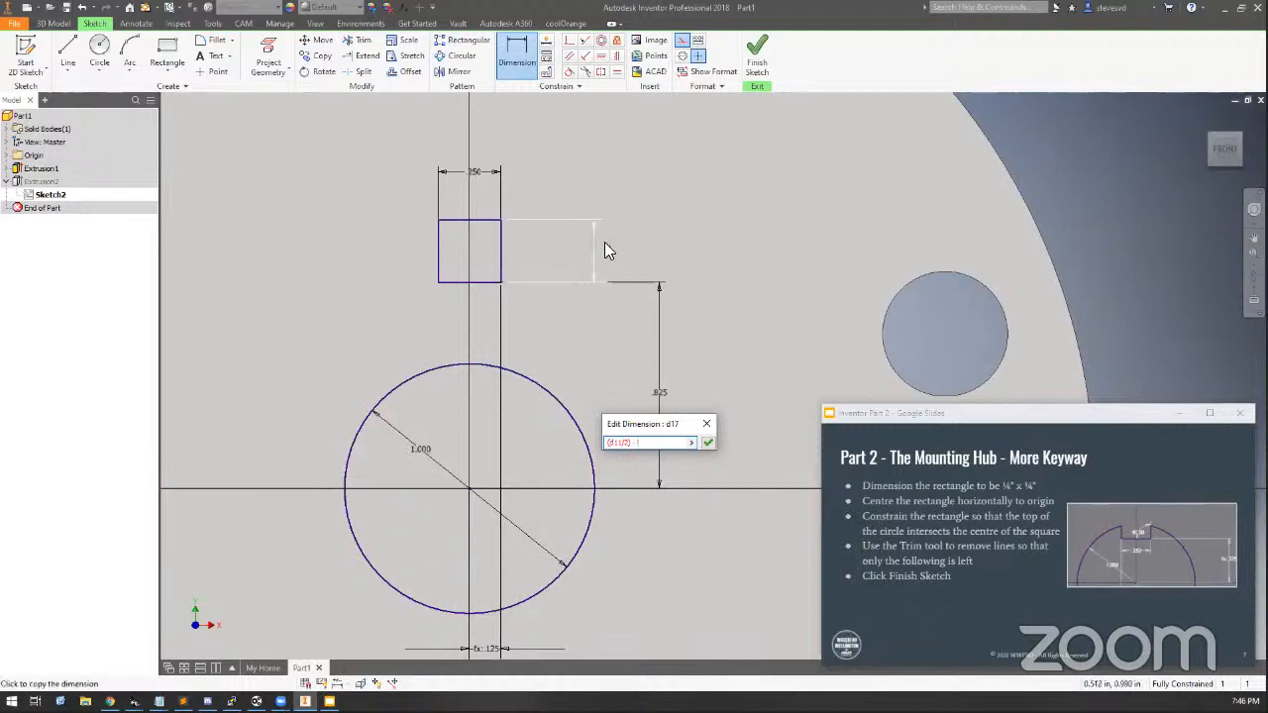
{"action": "type", "text": "("}
{"action": "left_click", "coordinate": [592, 248]}
{"action": "type", "text": "/2)"}
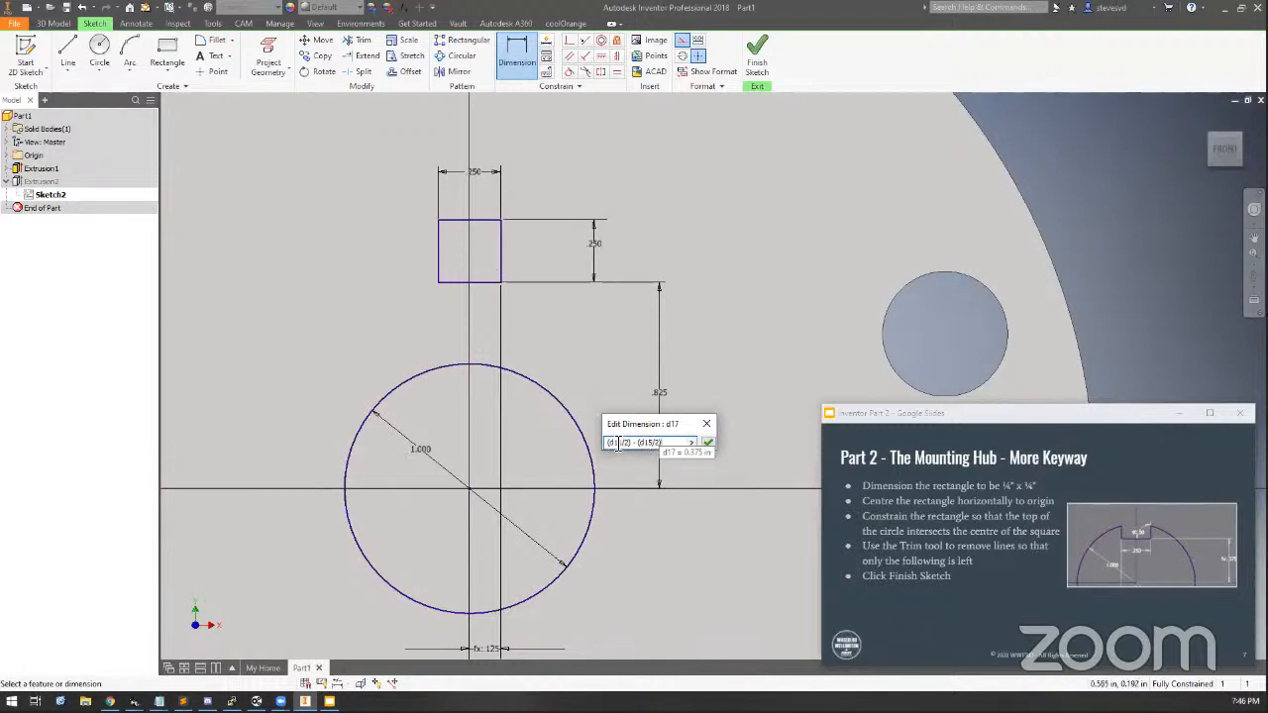
{"action": "left_click", "coordinate": [707, 445]}
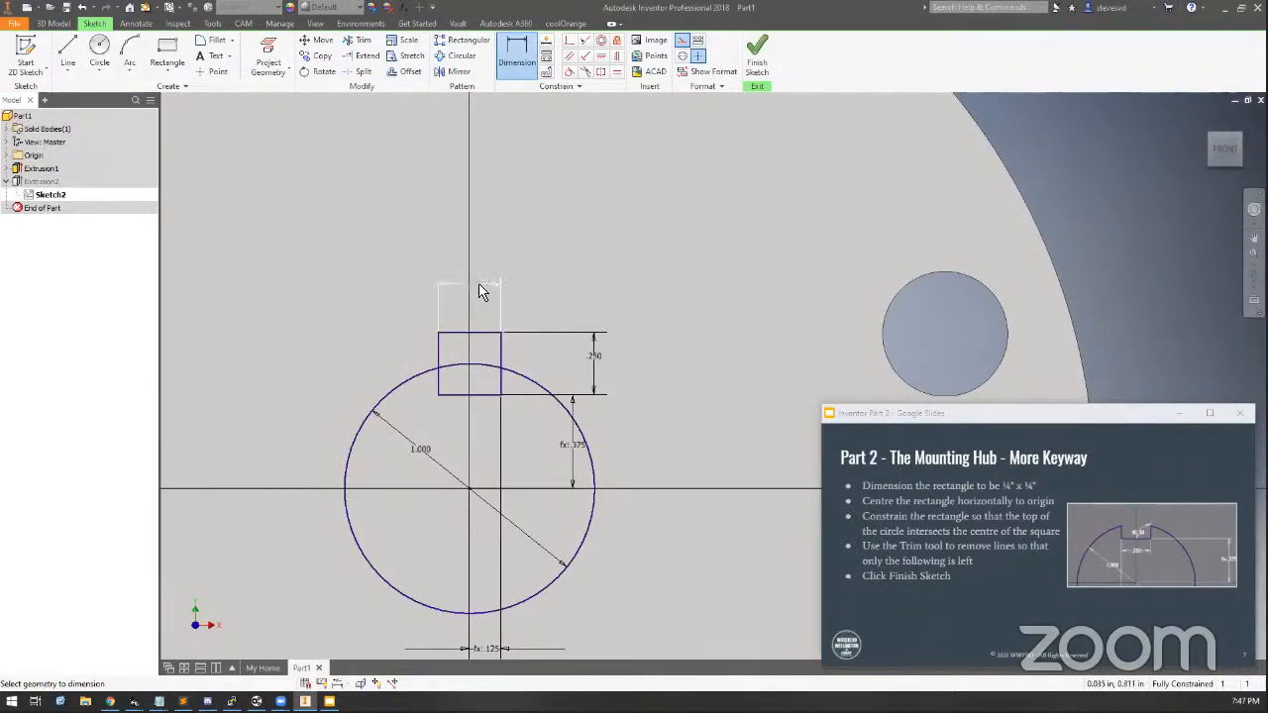
{"action": "key", "text": "Escape"}
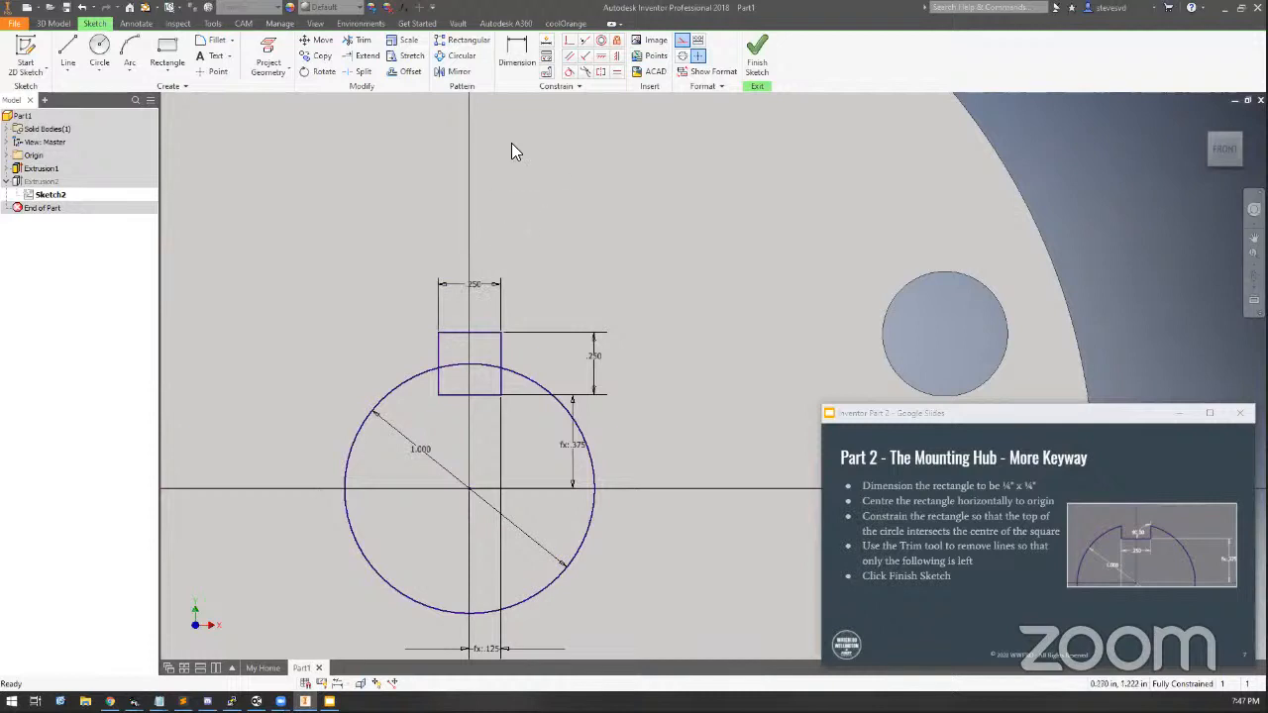
Trim the keyway's top edge, its side segments outside the circle, and the arc inside the keyway
{"action": "left_click", "coordinate": [359, 41]}
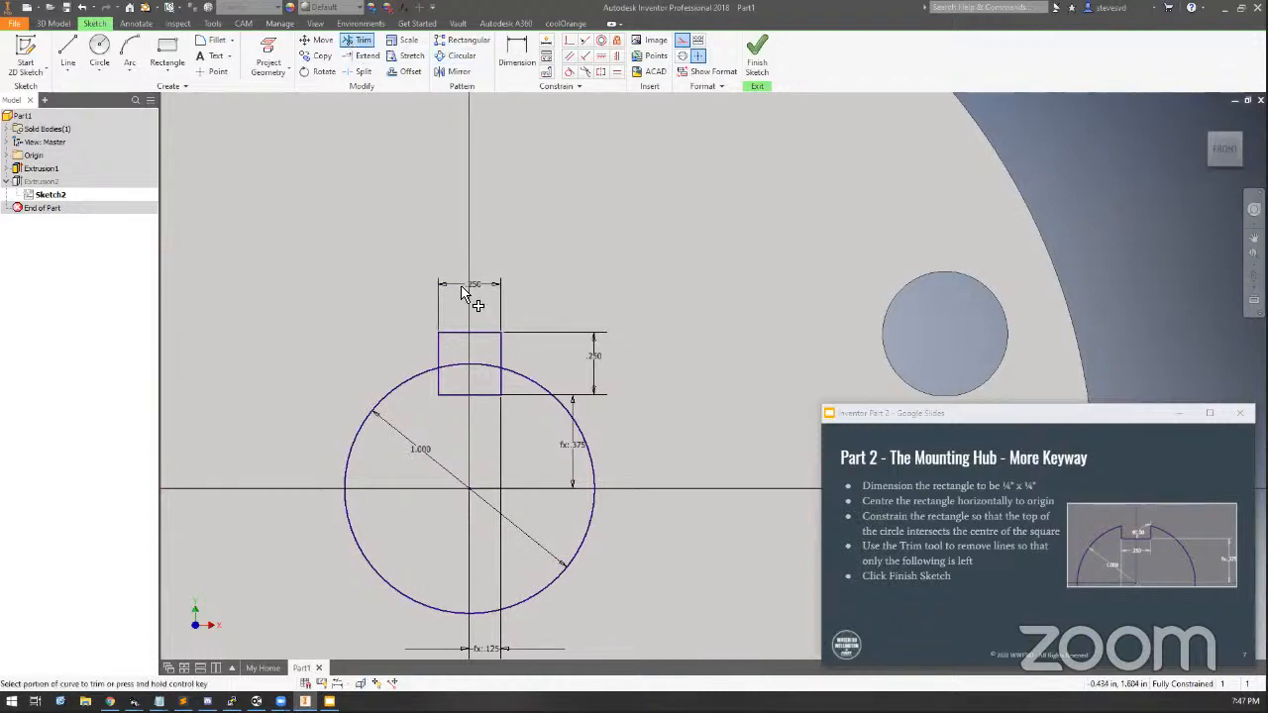
{"action": "left_click", "coordinate": [478, 334]}
{"action": "left_click", "coordinate": [501, 350]}
{"action": "left_click", "coordinate": [440, 350]}
{"action": "left_click", "coordinate": [467, 365]}
{"action": "key", "text": "Escape"}
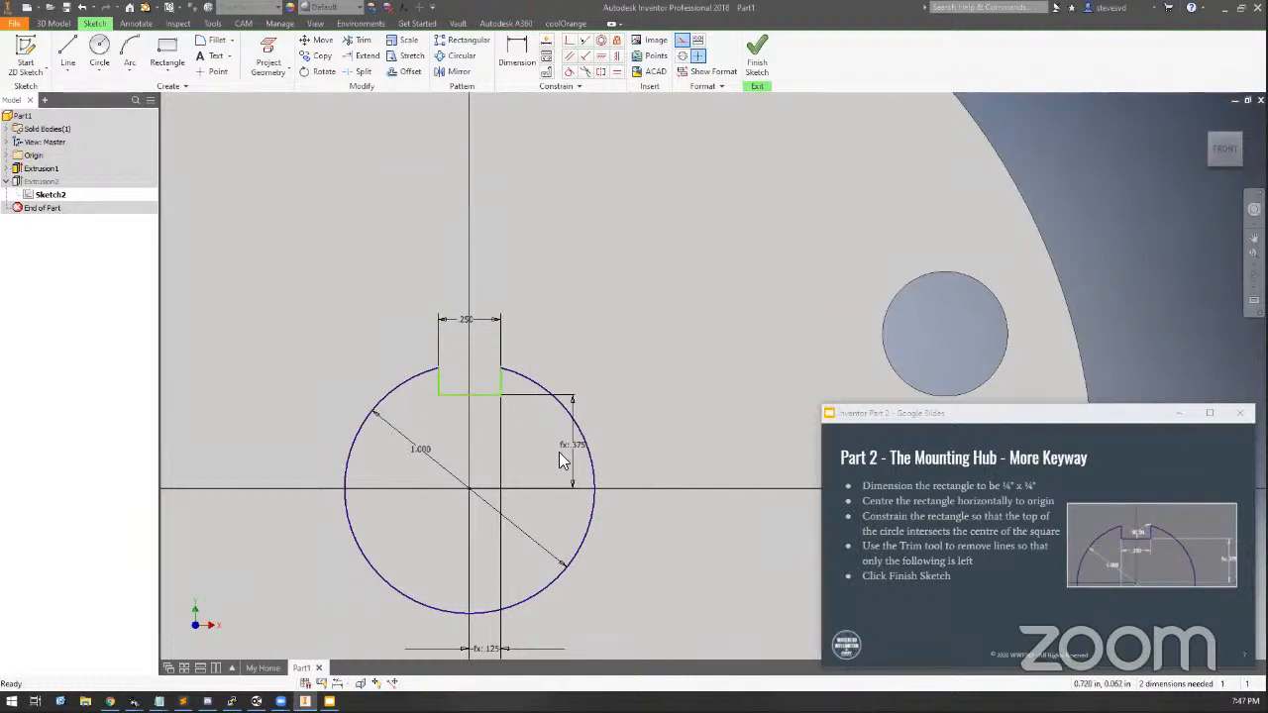
Drag the trimmed keyway's bottom and side edges to check how they are constrained
{"action": "left_click_drag", "start_coordinate": [477, 400], "coordinate": [498, 364]}
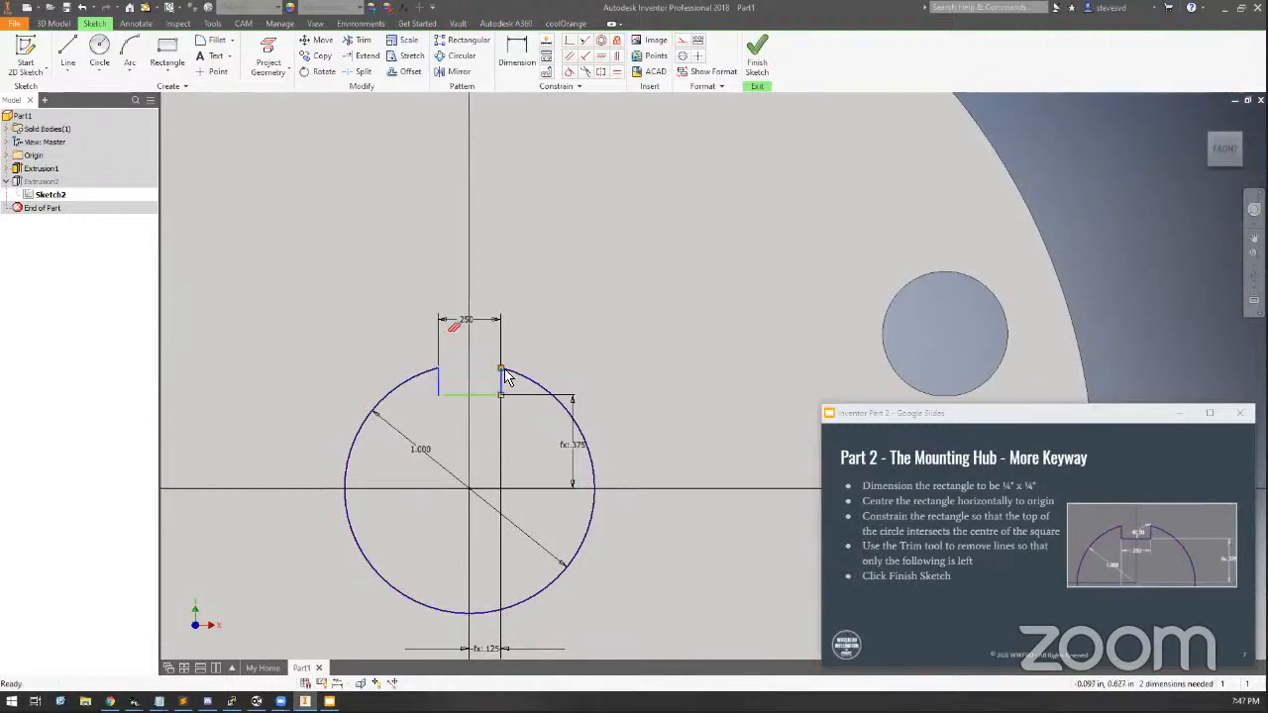
{"action": "left_click_drag", "start_coordinate": [449, 421], "coordinate": [453, 395]}
{"action": "left_click", "coordinate": [424, 408]}
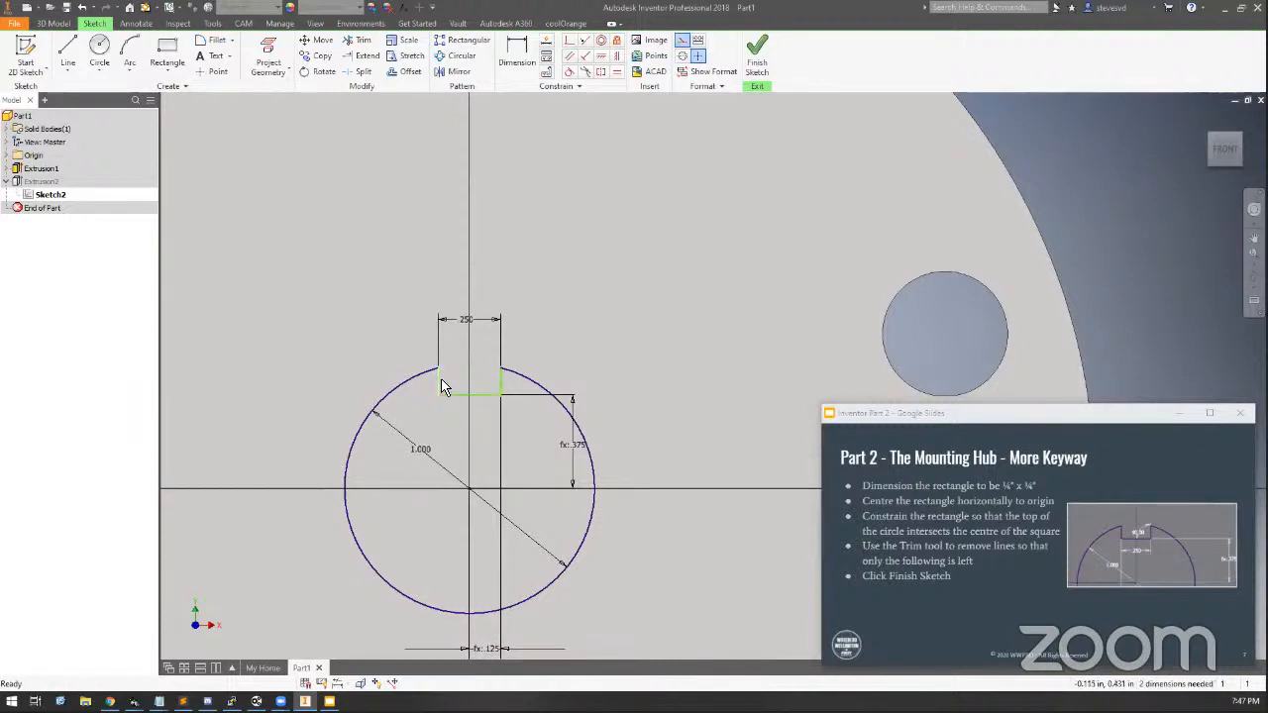
{"action": "left_click", "coordinate": [456, 396]}
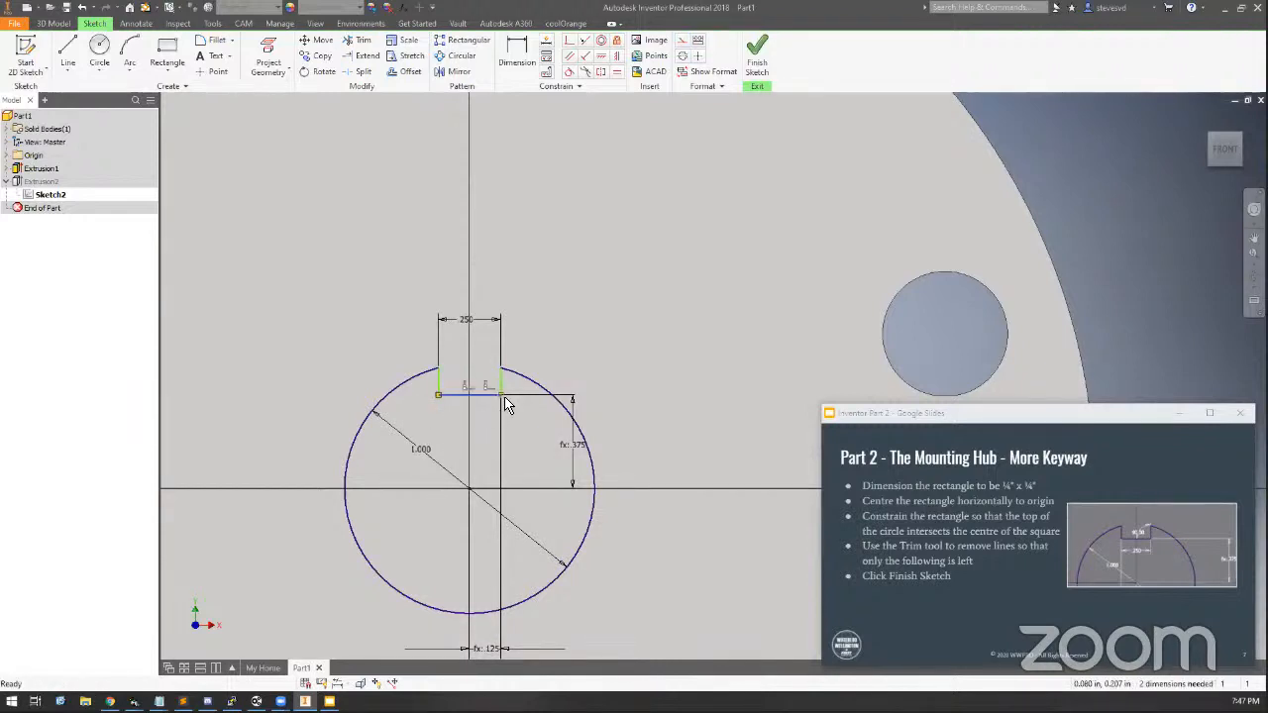
{"action": "left_click", "coordinate": [502, 382]}
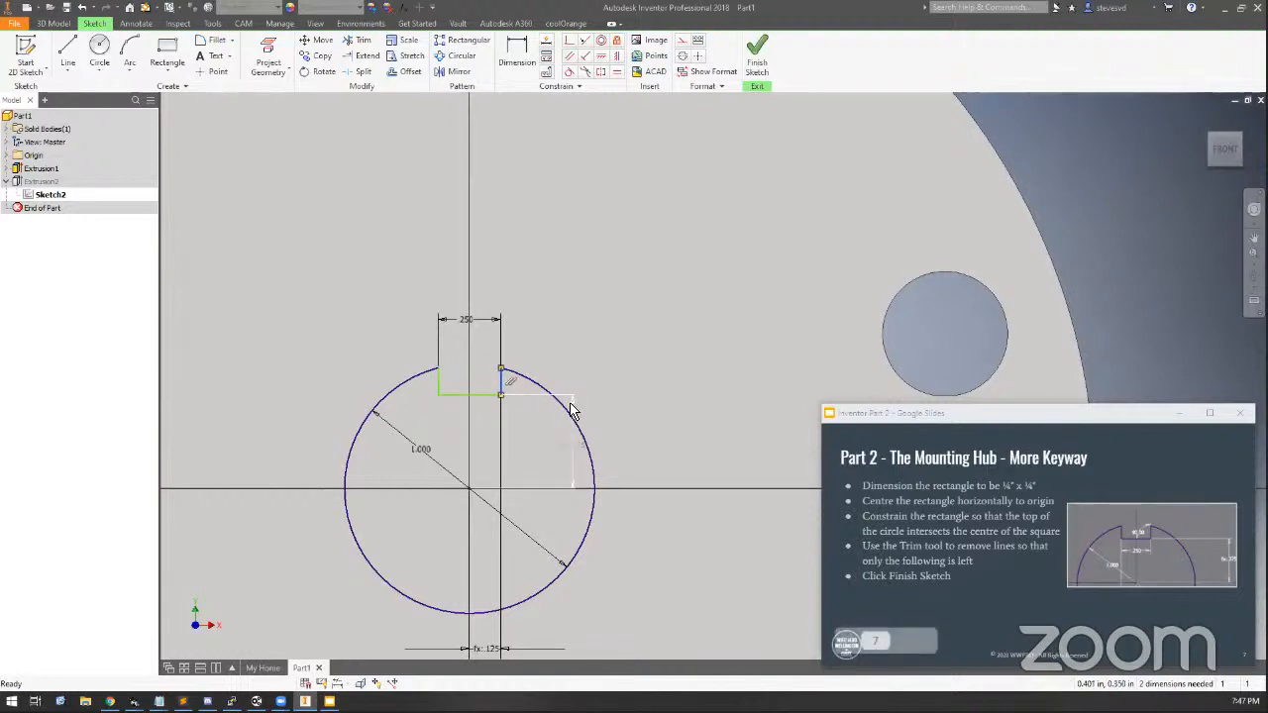
{"action": "left_click", "coordinate": [616, 309]}
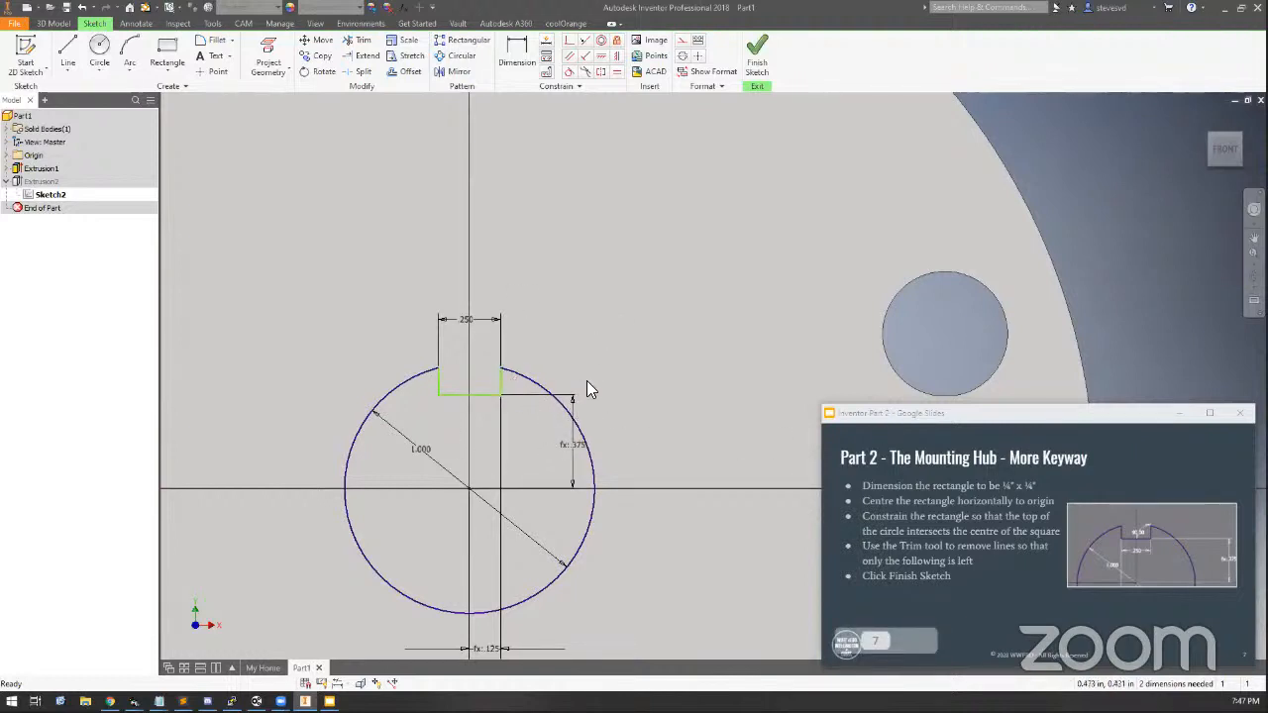
{"action": "mouse_move", "coordinate": [447, 394]}
{"action": "left_mouse_down"}
{"action": "mouse_move", "coordinate": [465, 445]}
{"action": "mouse_move", "coordinate": [451, 423]}
{"action": "mouse_move", "coordinate": [506, 375]}
{"action": "mouse_move", "coordinate": [495, 392]}
{"action": "mouse_move", "coordinate": [432, 383]}
{"action": "mouse_move", "coordinate": [495, 388]}
{"action": "mouse_move", "coordinate": [445, 391]}
{"action": "mouse_move", "coordinate": [460, 388]}
{"action": "left_mouse_up"}
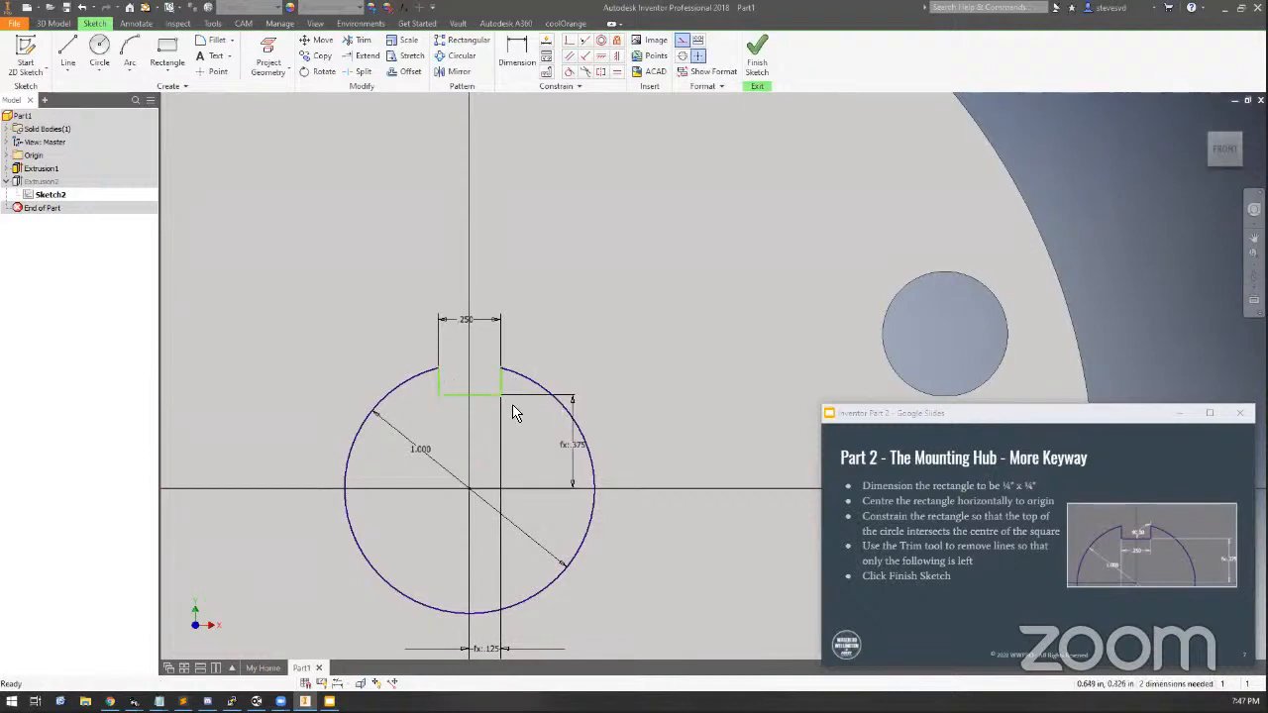
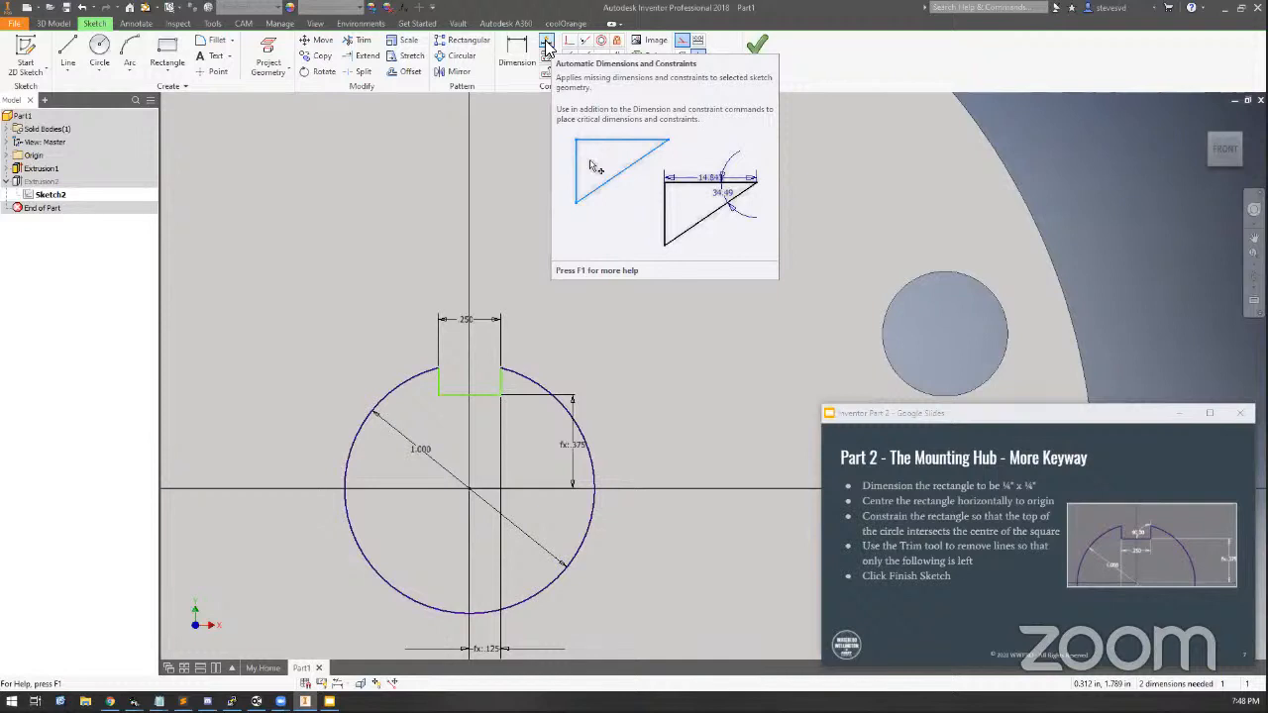
{"action": "left_click", "coordinate": [546, 46]}
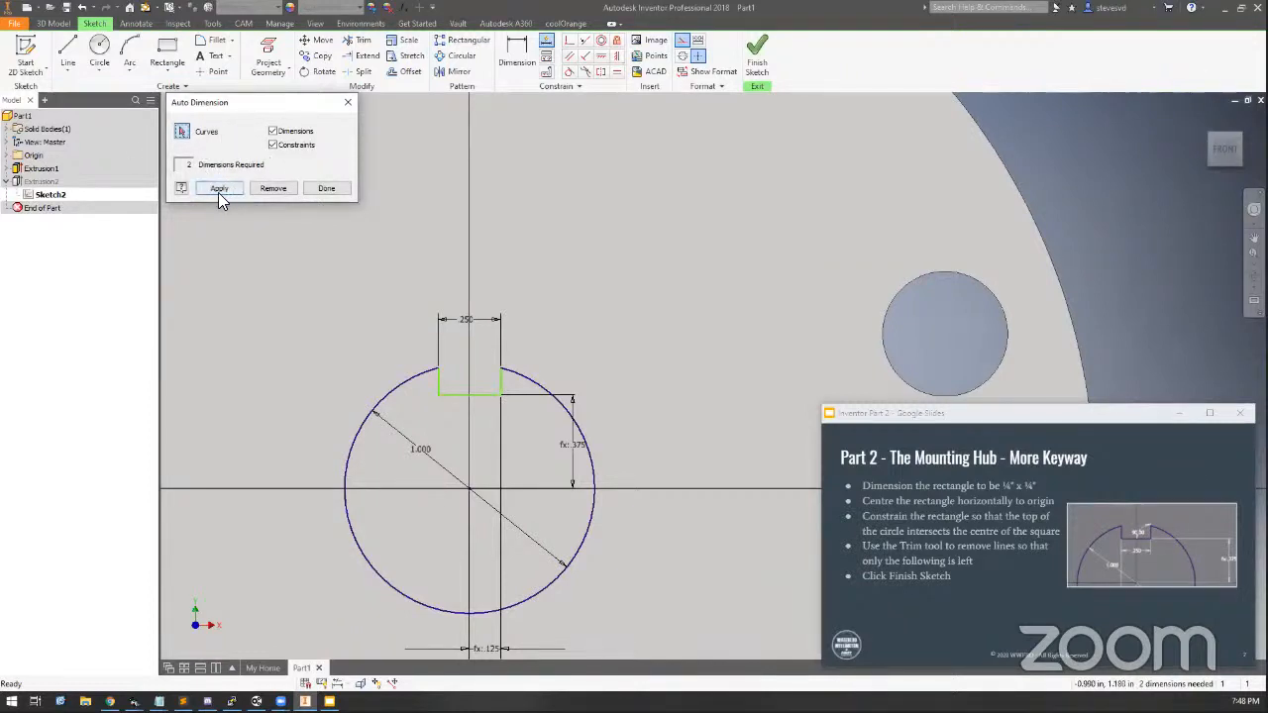
{"action": "left_click", "coordinate": [219, 189]}
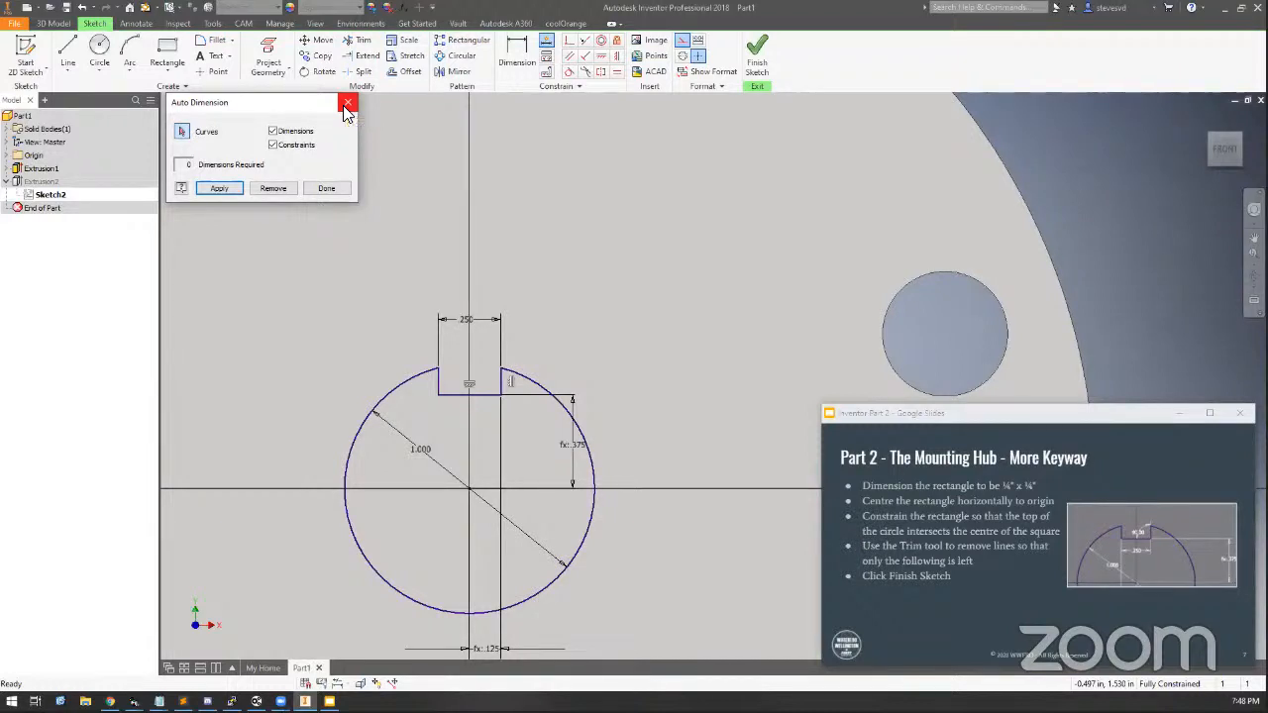
{"action": "left_click", "coordinate": [268, 191]}
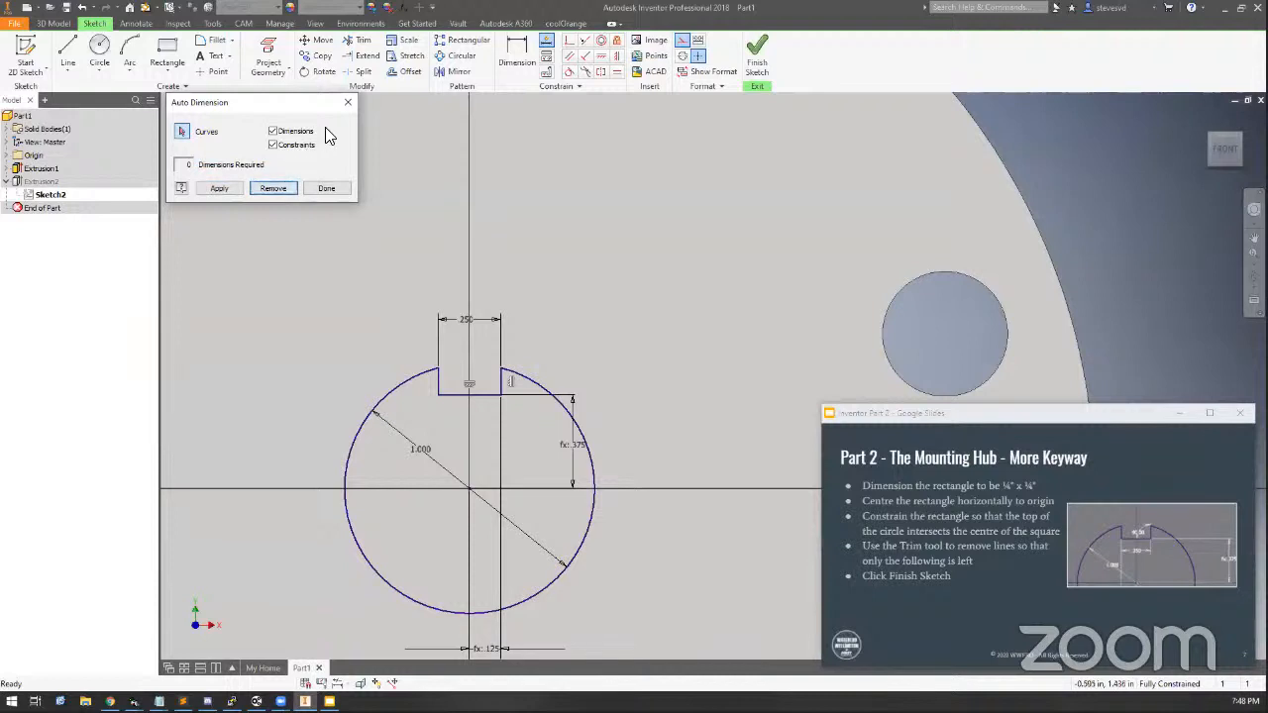
{"action": "left_click", "coordinate": [348, 102]}
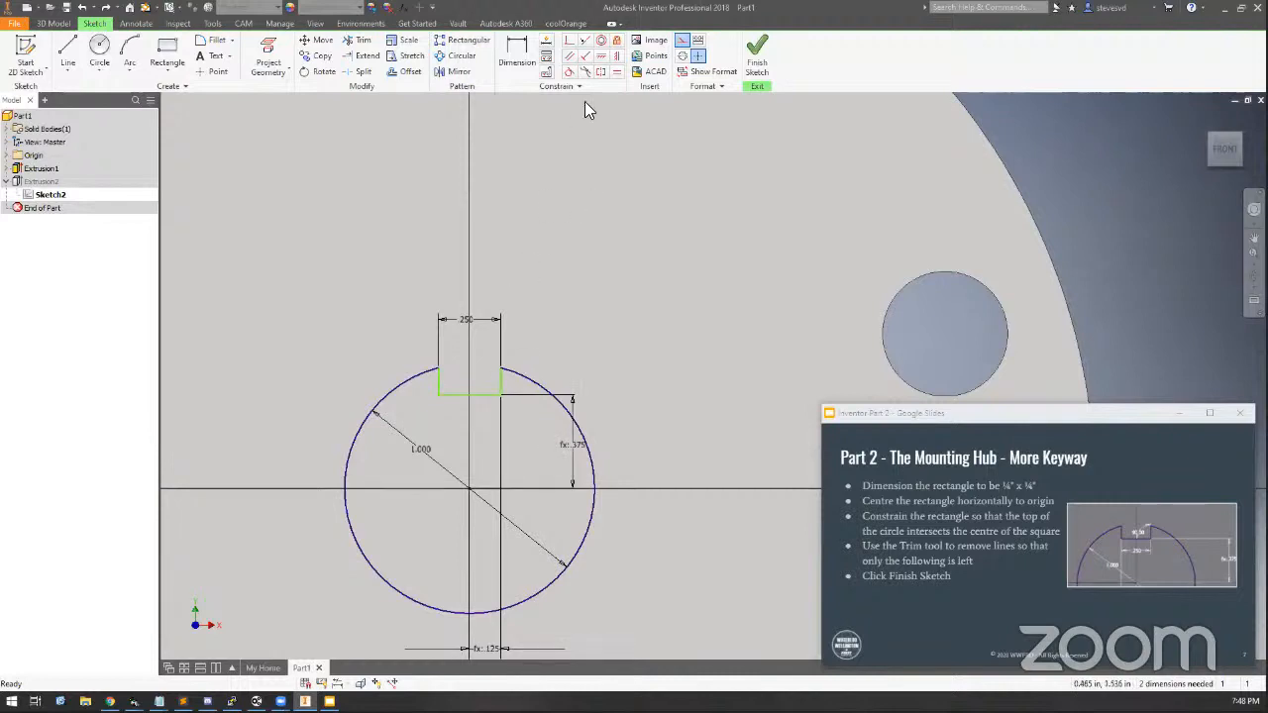
Apply a horizontal constraint to the keyway's bottom edge
{"action": "left_click", "coordinate": [544, 58]}
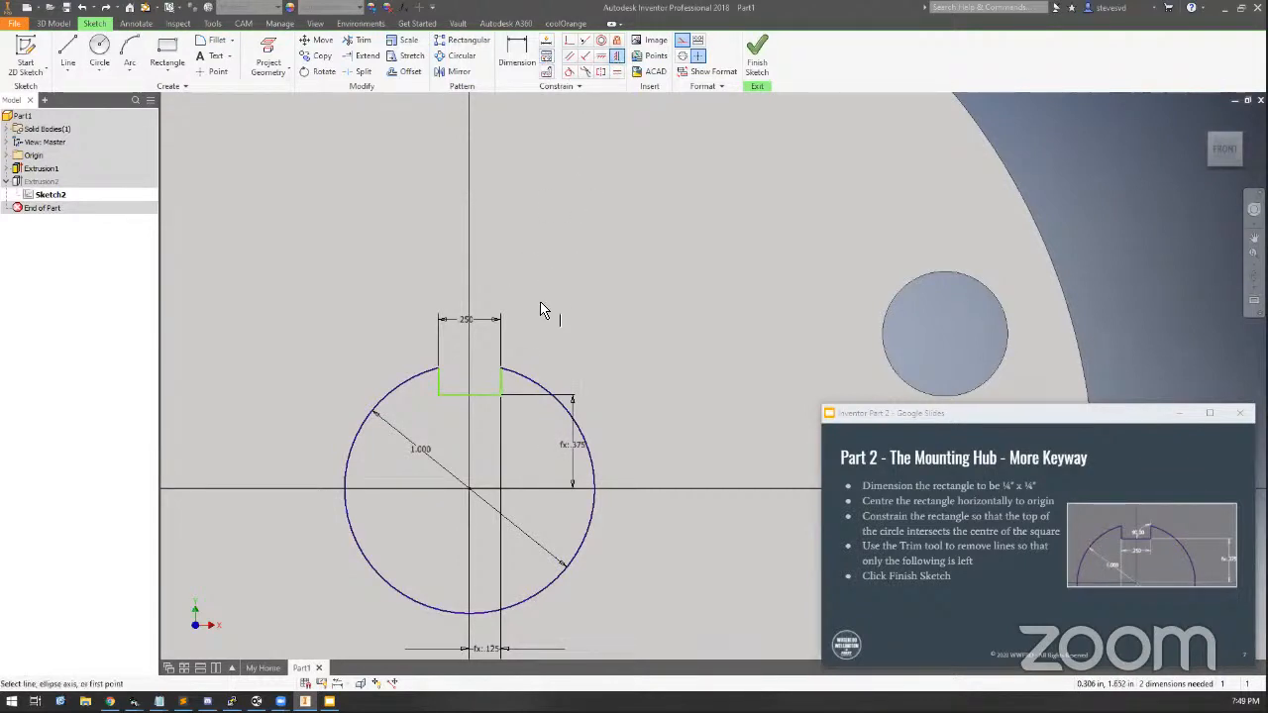
{"action": "left_click", "coordinate": [503, 390]}
{"action": "left_click", "coordinate": [600, 71]}
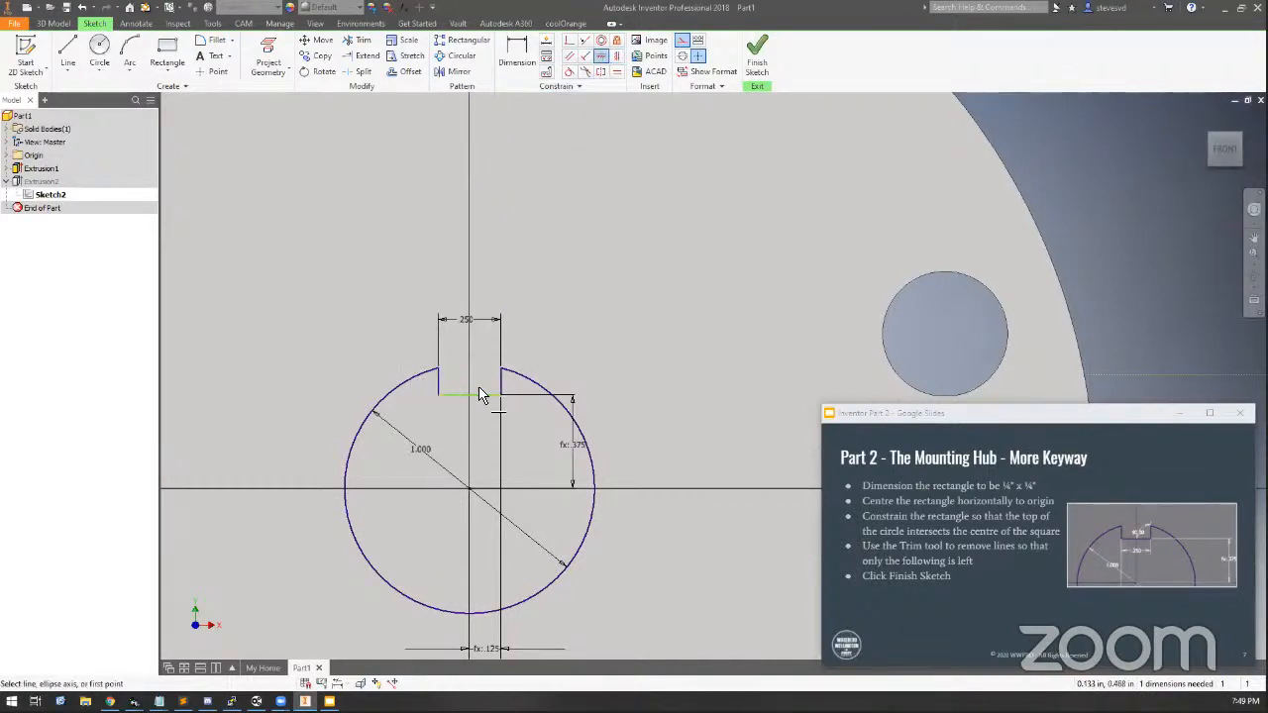
{"action": "left_click", "coordinate": [480, 399]}
{"action": "key", "text": "Escape"}
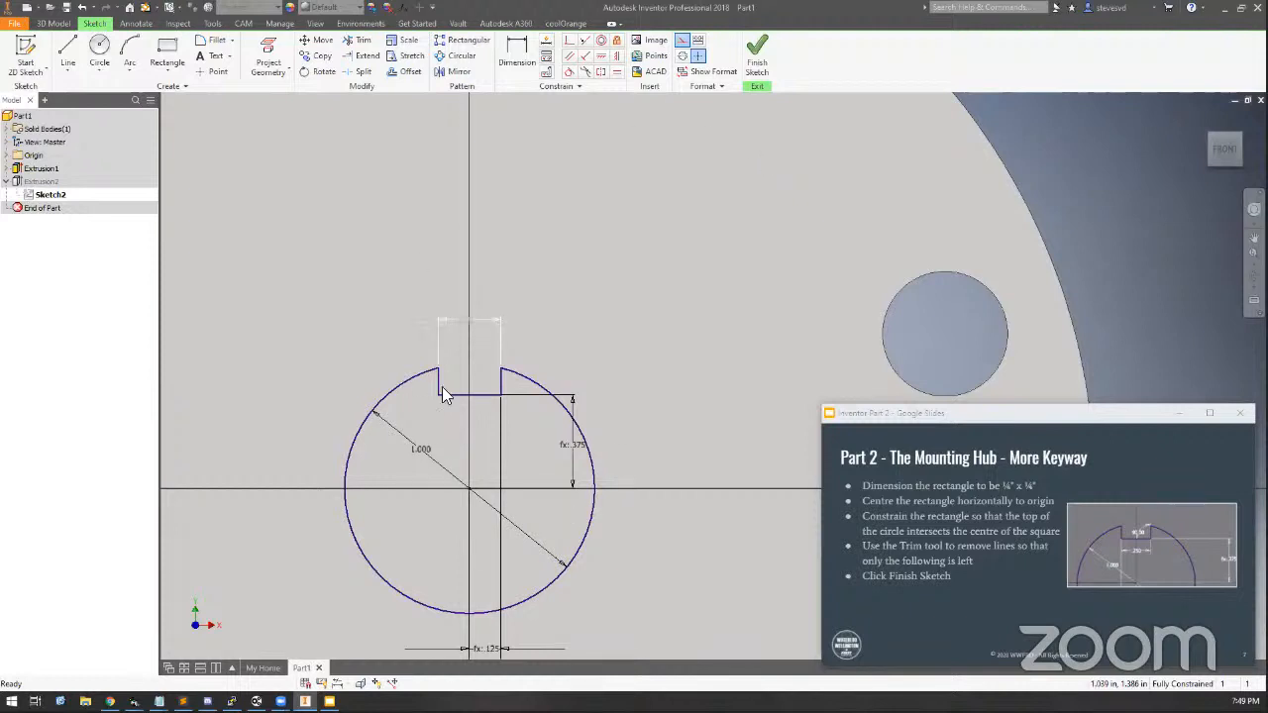
Finish the keyway sketch
{"action": "scroll", "coordinate": [471, 435], "scroll_direction": "down", "scroll_amount": 5}
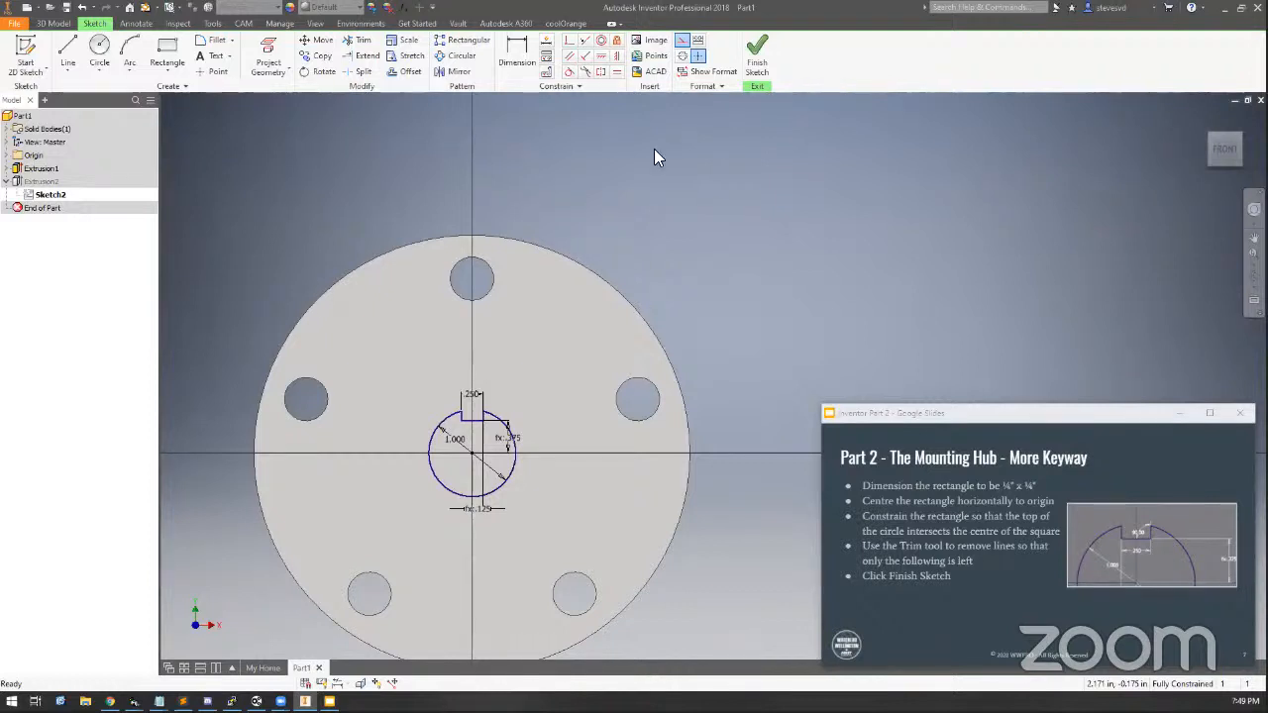
{"action": "left_click", "coordinate": [755, 45]}
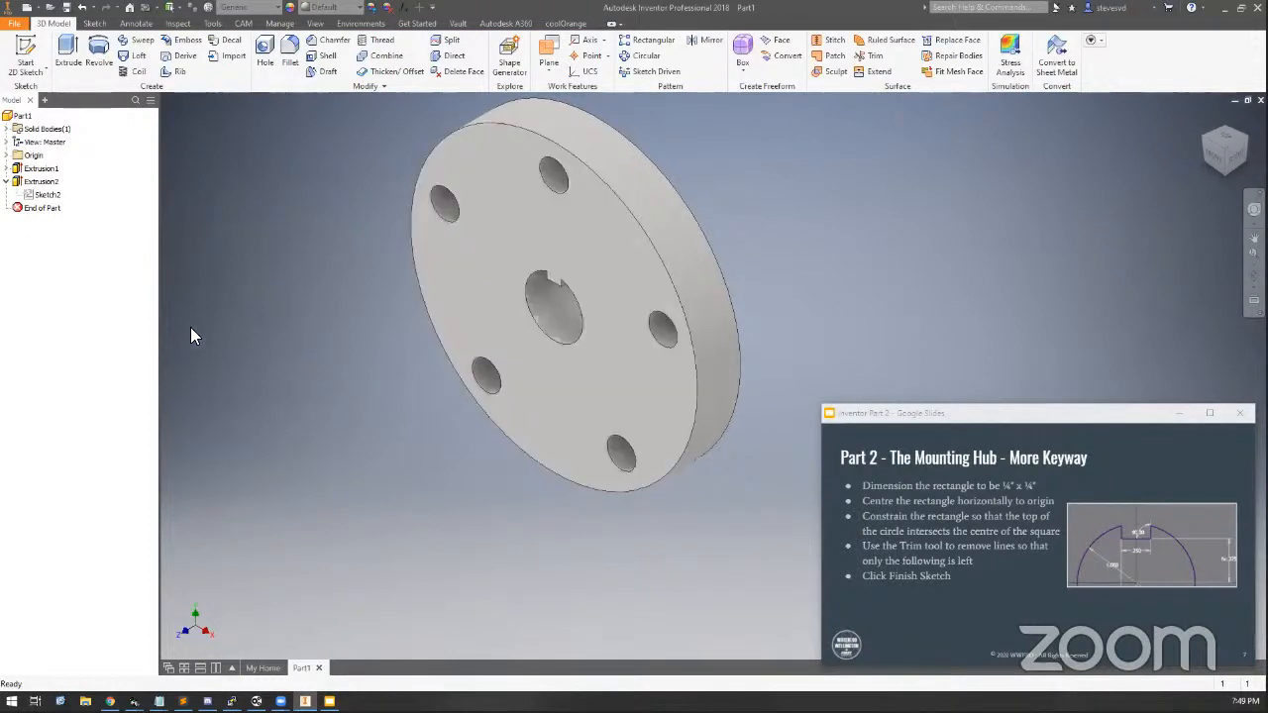
Advance the instruction slides to the next slide
{"action": "mouse_move", "coordinate": [1055, 565]}
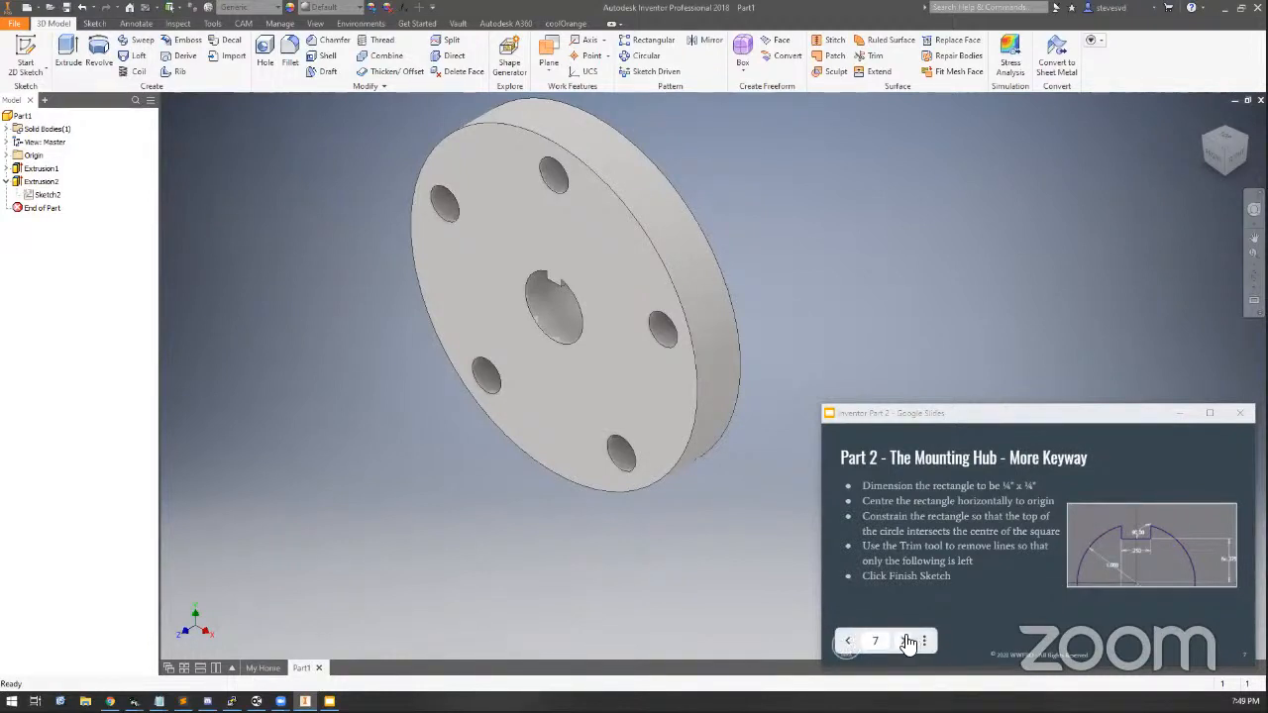
{"action": "left_click", "coordinate": [905, 641]}
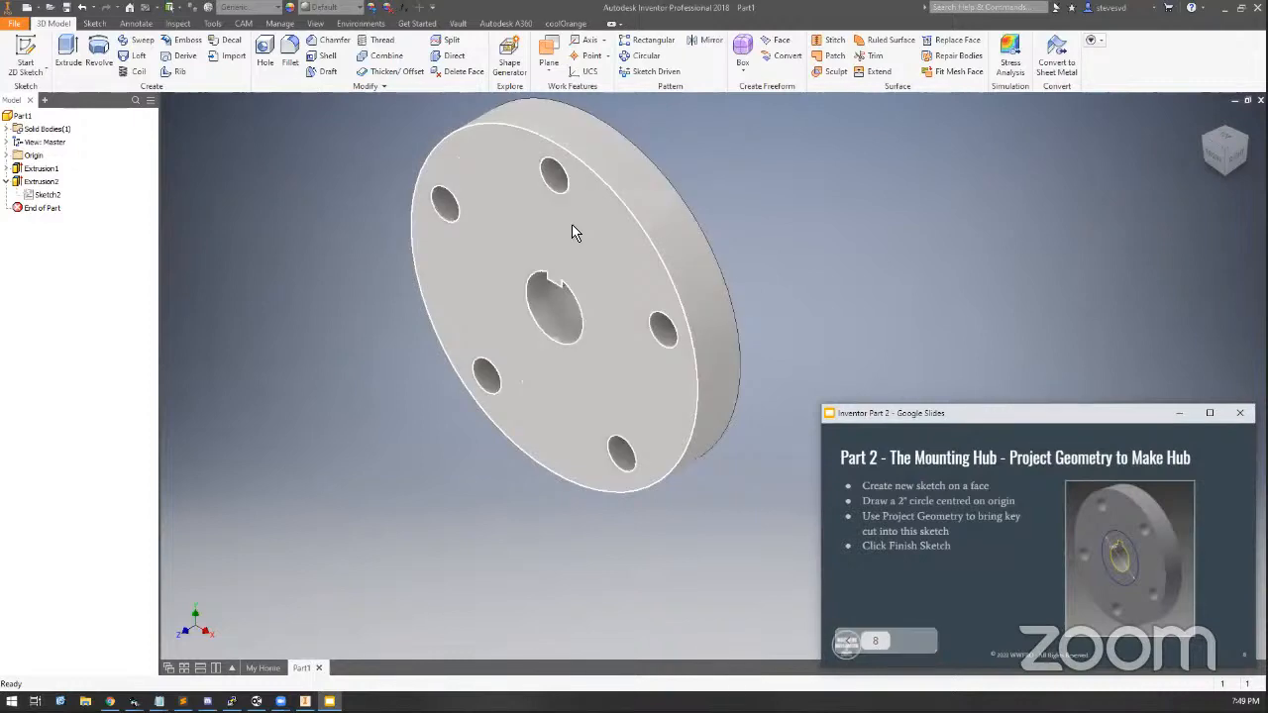
Reopen the keyway sketch, delete the keyway's vertical dimension and drag its bottom edge upward
{"action": "double_click", "coordinate": [47, 194]}
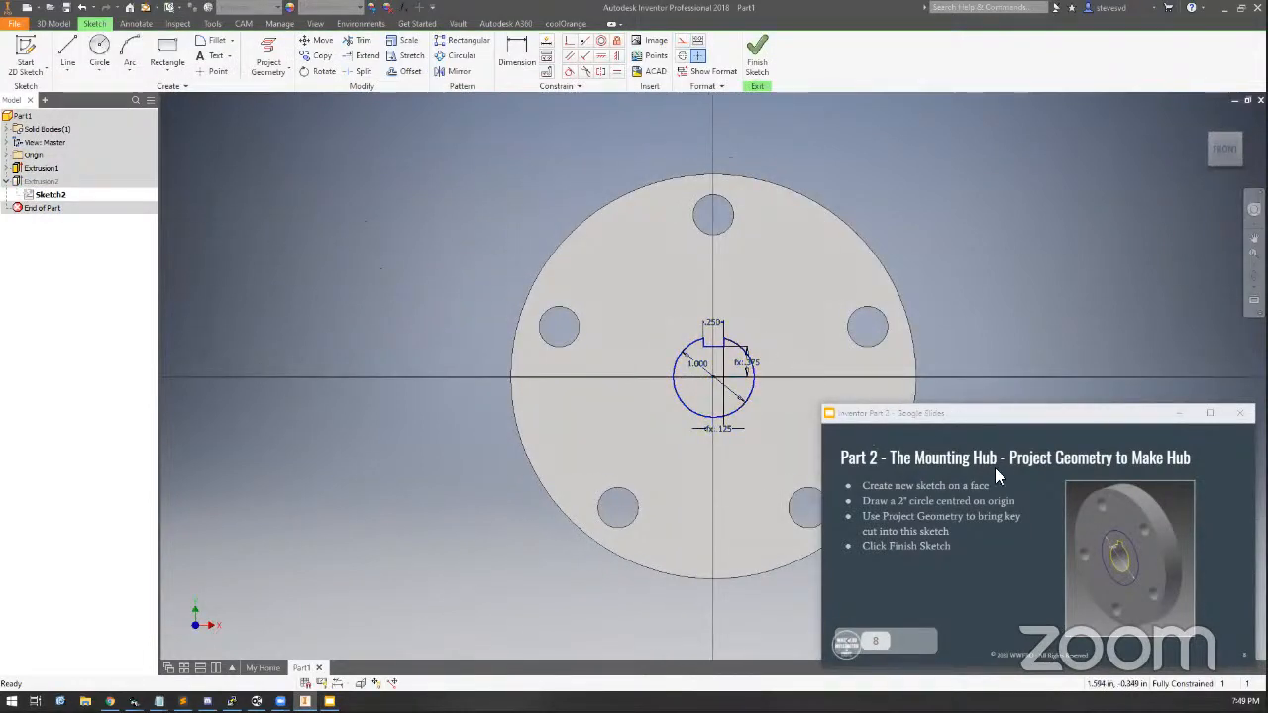
{"action": "mouse_move", "coordinate": [769, 349]}
{"action": "middle_mouse_down"}
{"action": "mouse_move", "coordinate": [555, 283]}
{"action": "mouse_move", "coordinate": [564, 318]}
{"action": "middle_mouse_up"}
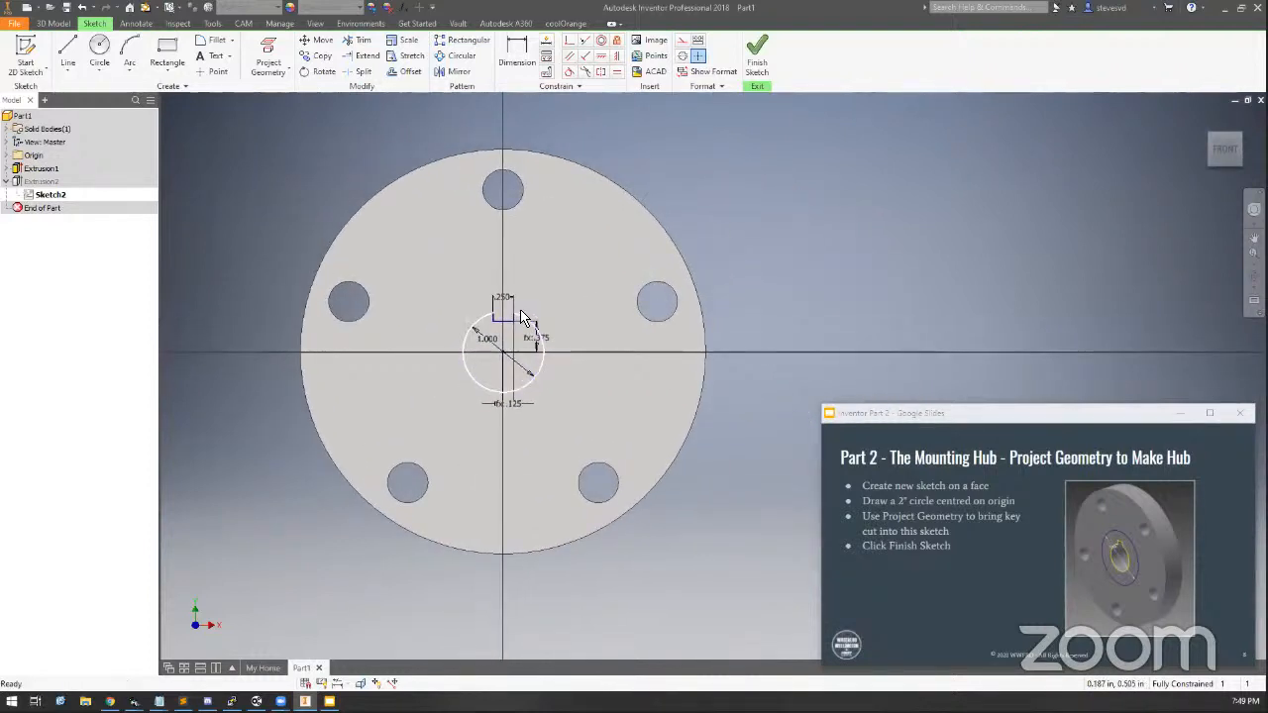
{"action": "scroll", "coordinate": [525, 320], "scroll_direction": "down", "scroll_amount": 2}
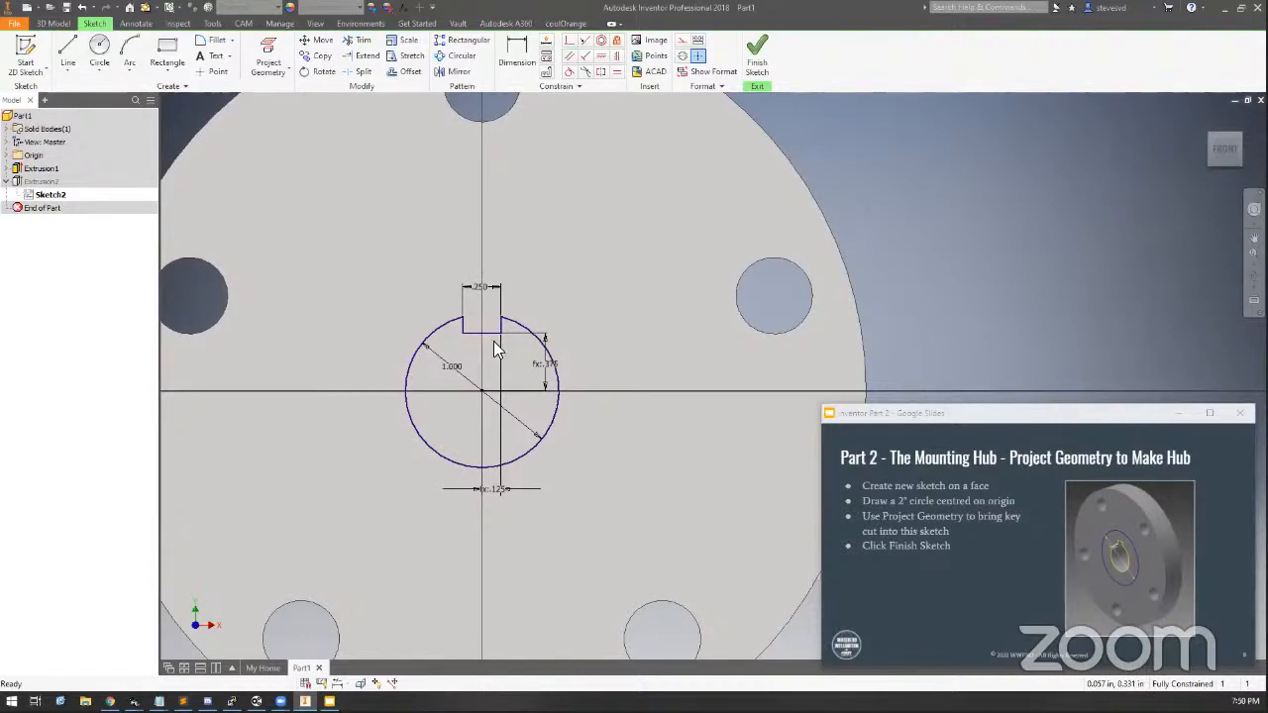
{"action": "left_click", "coordinate": [543, 370]}
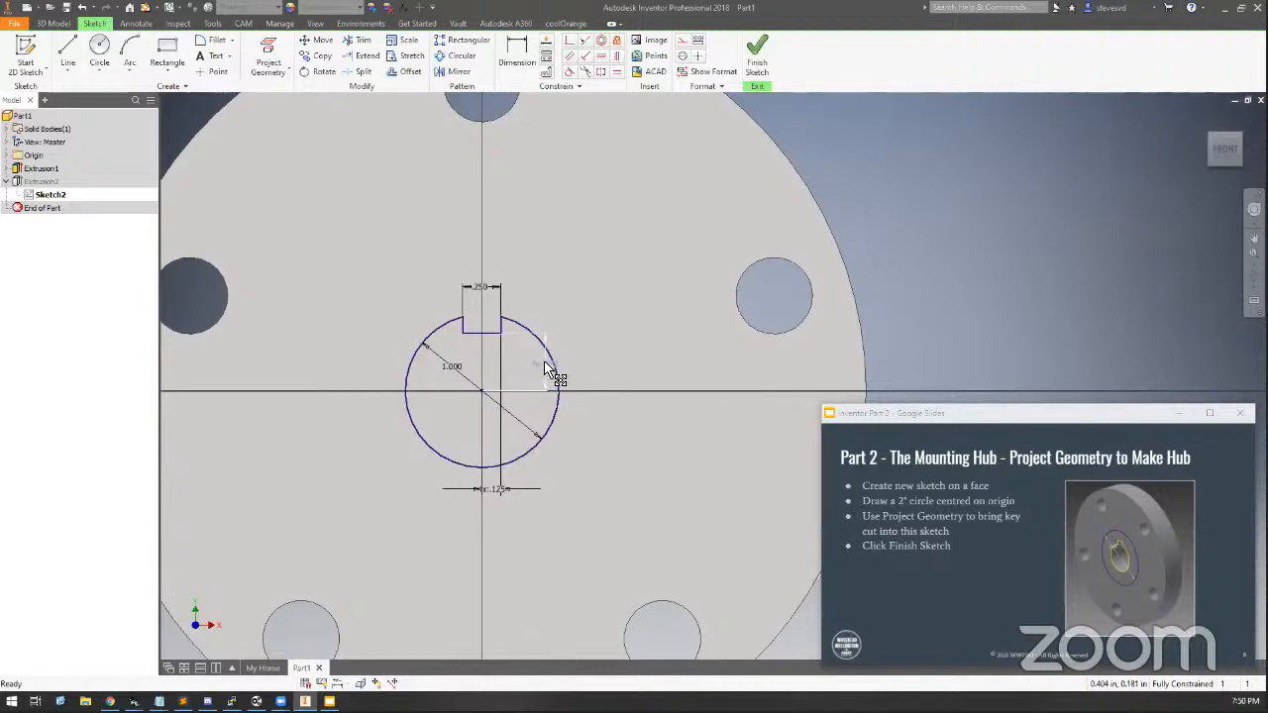
{"action": "left_click_drag", "start_coordinate": [548, 370], "coordinate": [483, 285]}
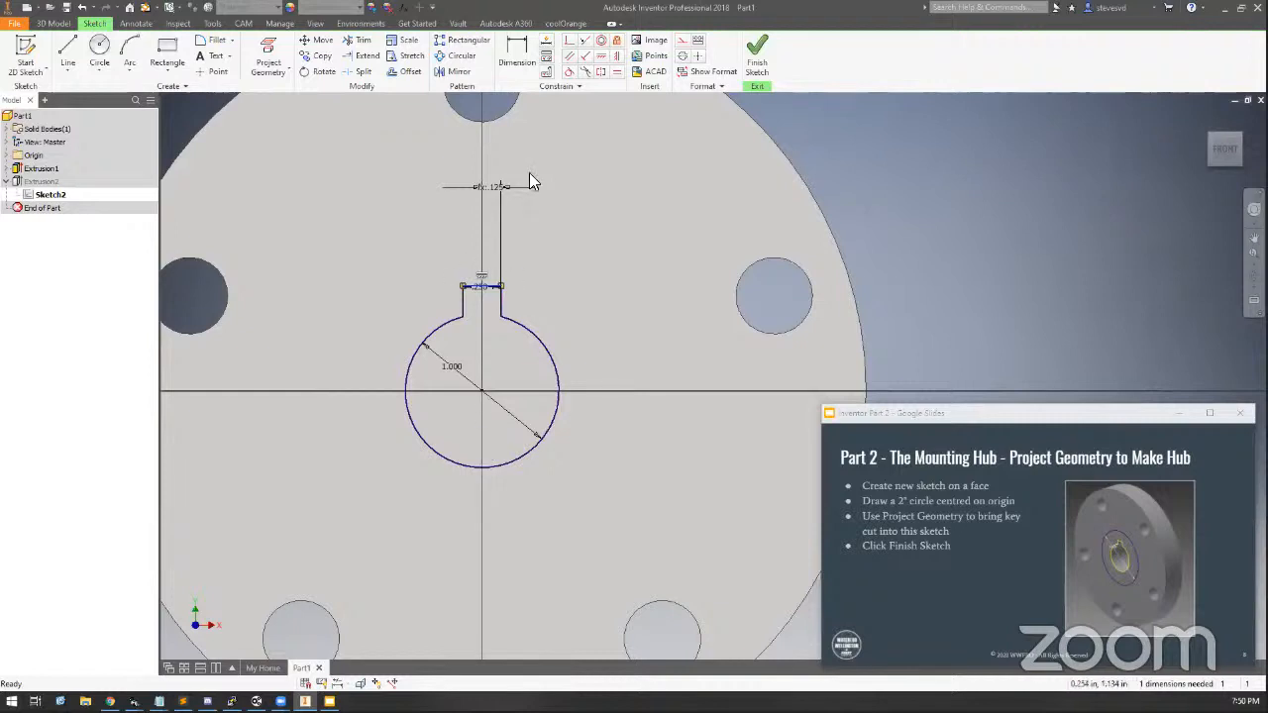
Dimension the keyway's bottom edge from the axle centre as (d11/2) plus half the keyway width, then finish the sketch
{"action": "left_click", "coordinate": [516, 55]}
{"action": "left_click", "coordinate": [486, 288]}
{"action": "left_click", "coordinate": [482, 391]}
{"action": "left_click", "coordinate": [602, 341]}
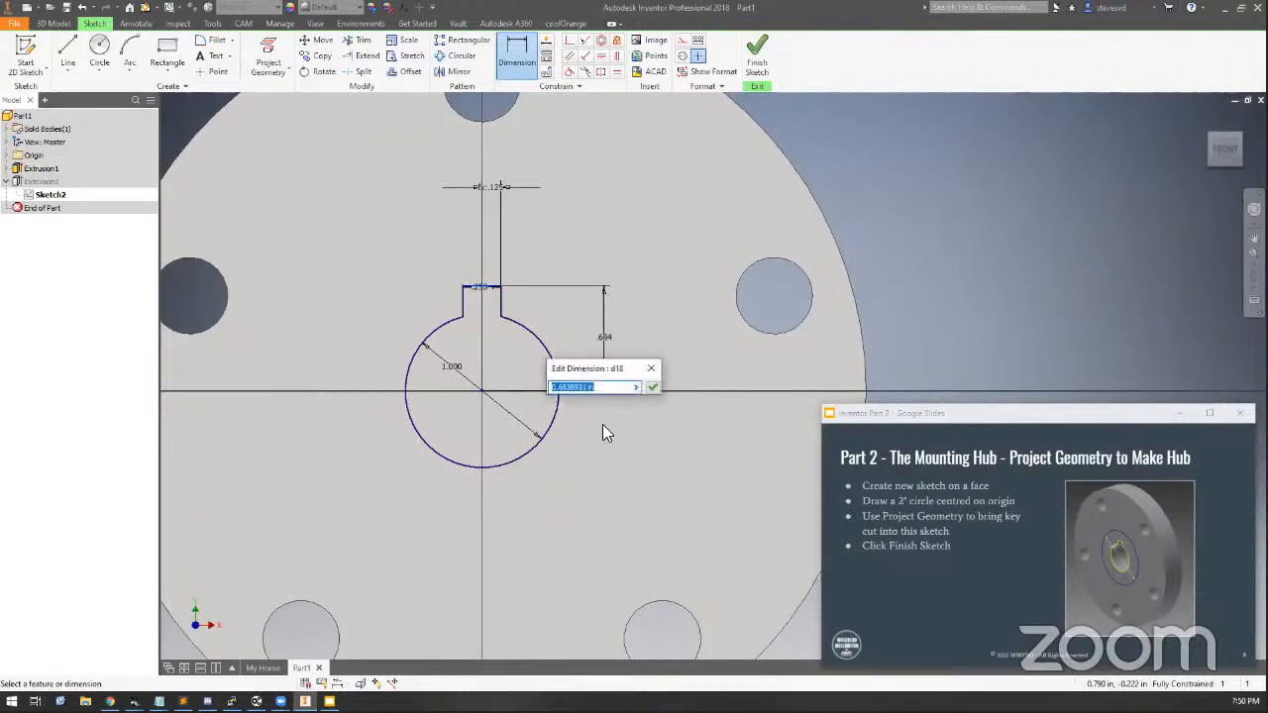
{"action": "left_click", "coordinate": [458, 373]}
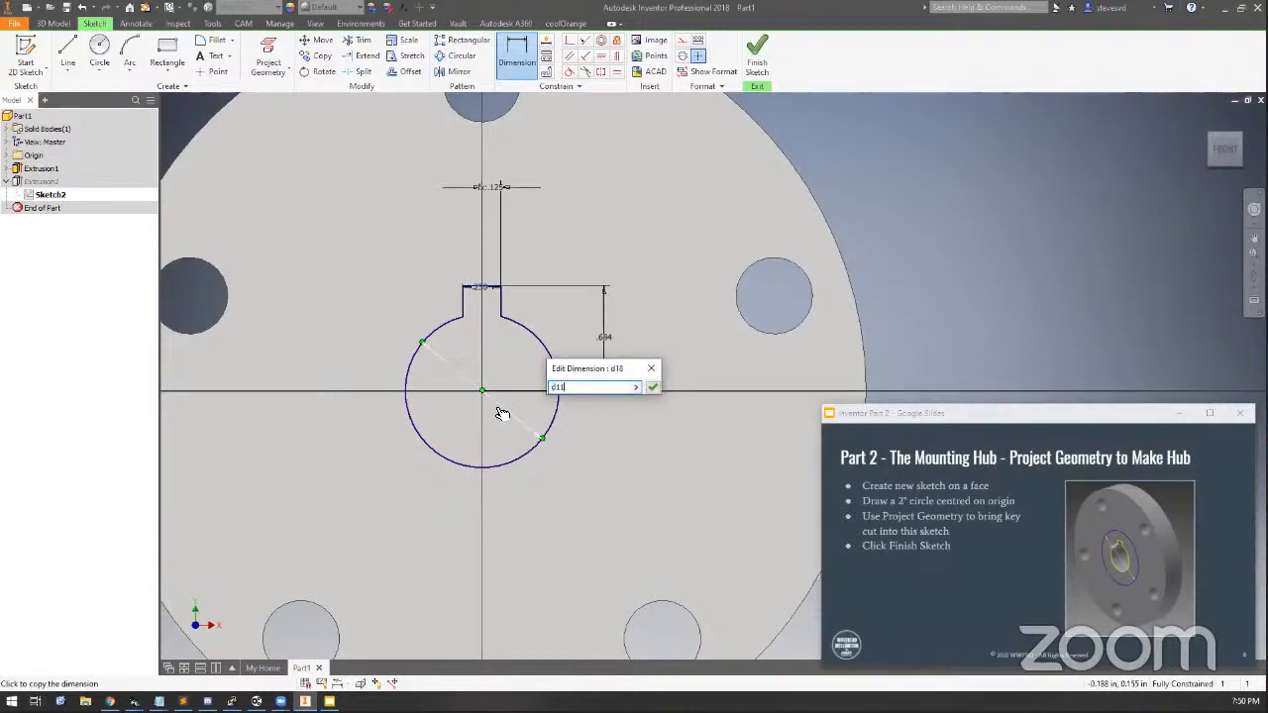
{"action": "type", "text": "/2)"}
{"action": "key", "text": "Home"}
{"action": "type", "text": "("}
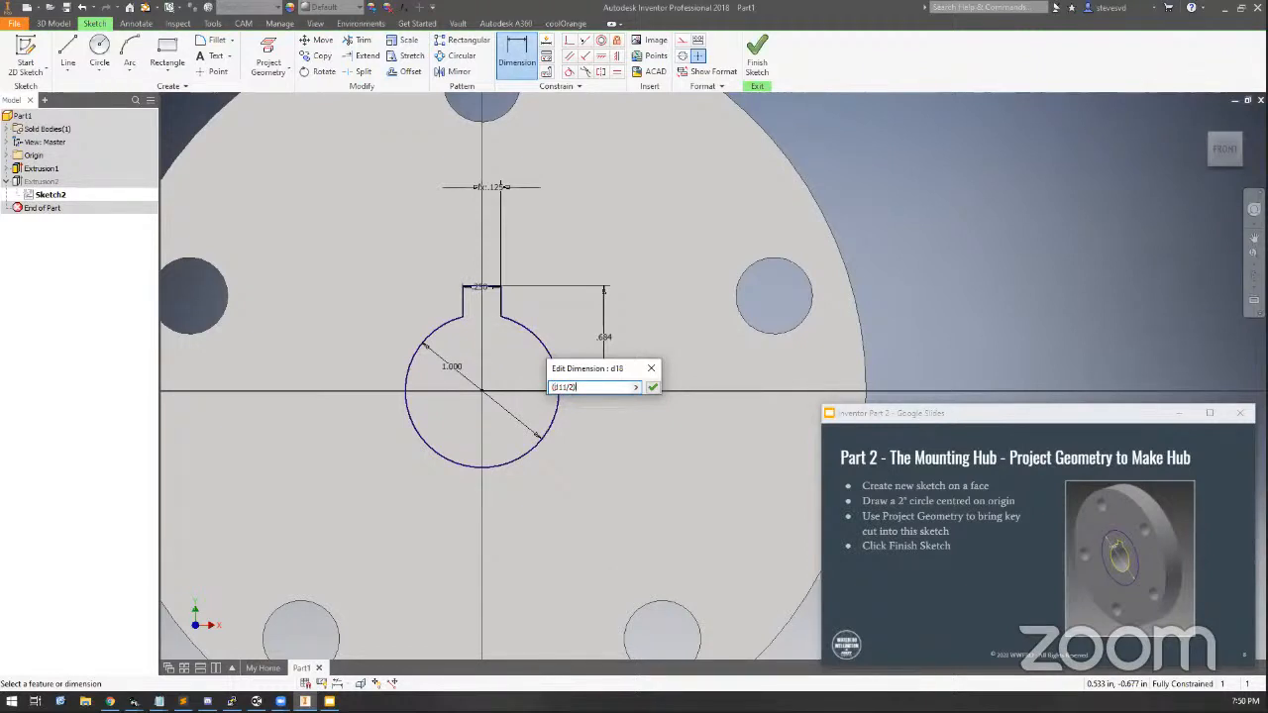
{"action": "type", "text": " -"}
{"action": "left_click", "coordinate": [490, 288]}
{"action": "type", "text": "/2"}
{"action": "left_click", "coordinate": [653, 388]}
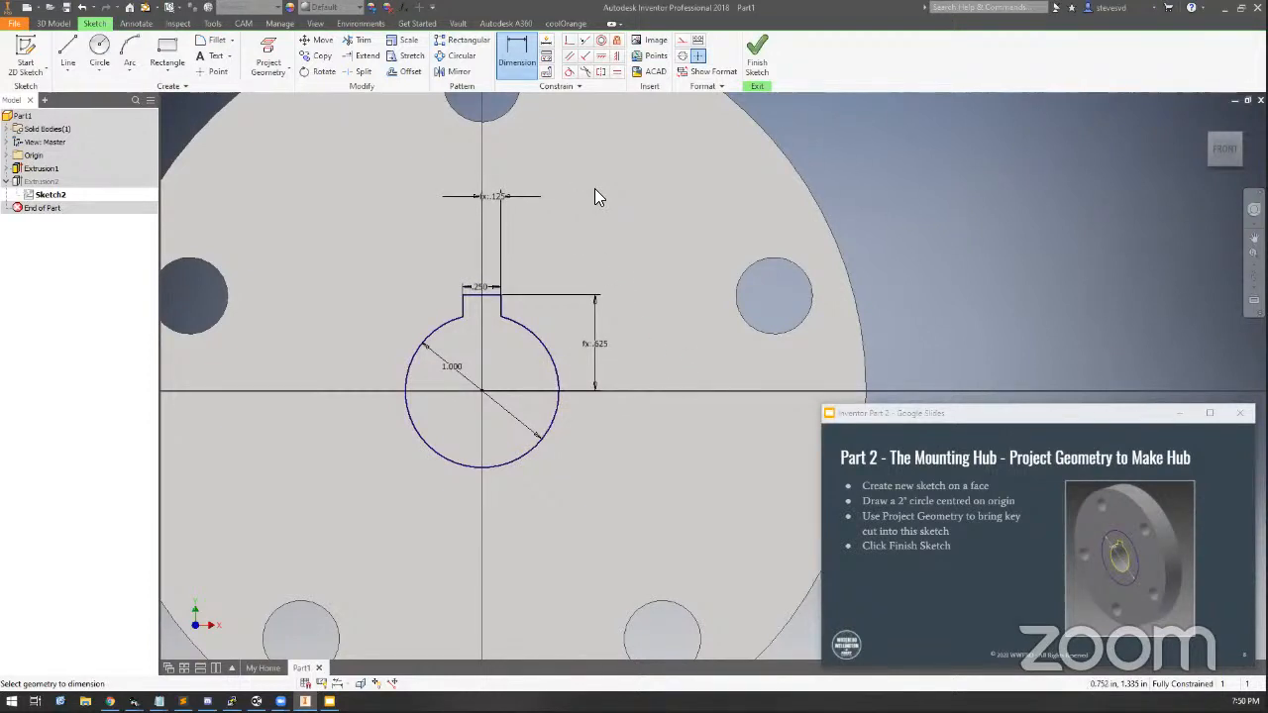
{"action": "key", "text": "Escape"}
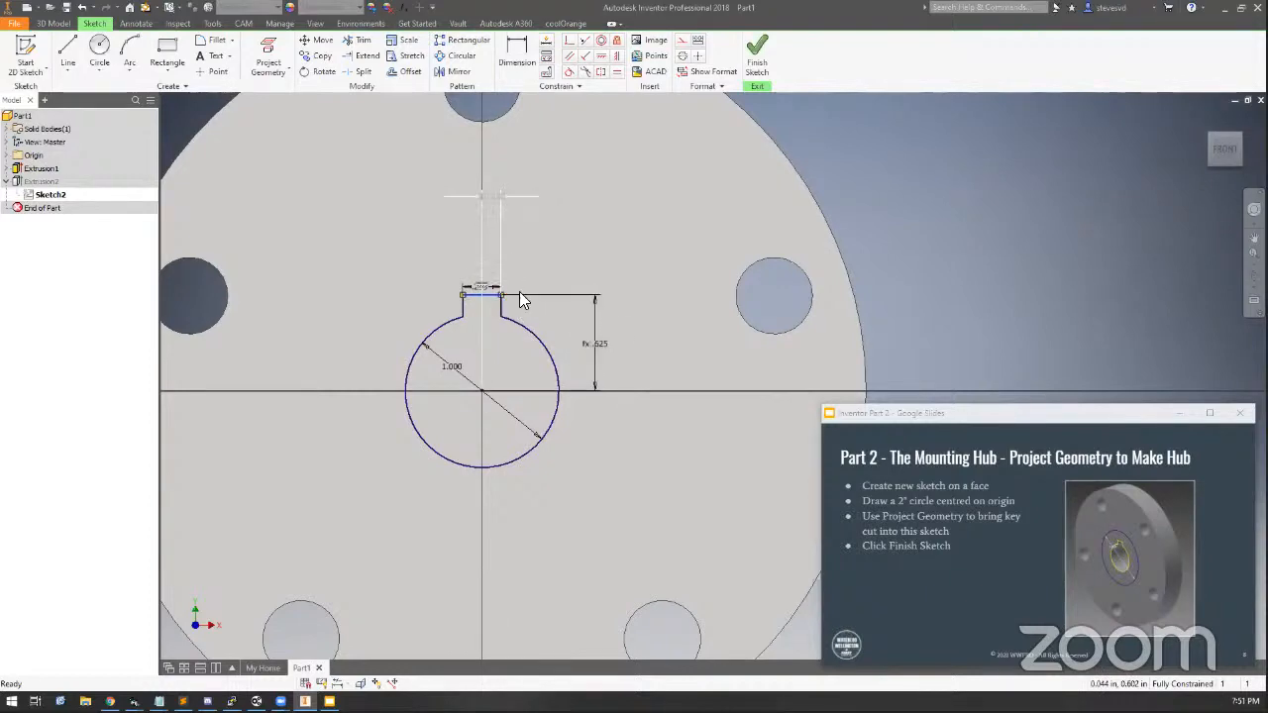
{"action": "left_click", "coordinate": [754, 59]}
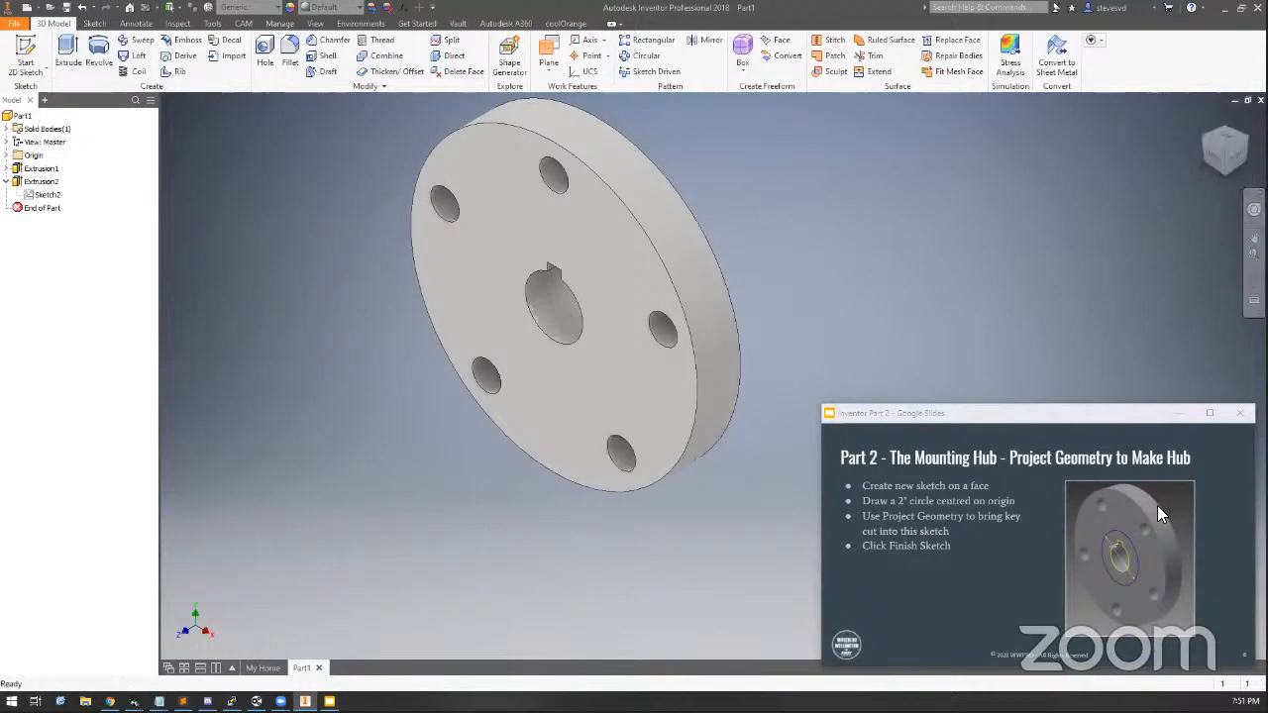
Review the next instruction slide, then return to the previous one
{"action": "left_click", "coordinate": [903, 641]}
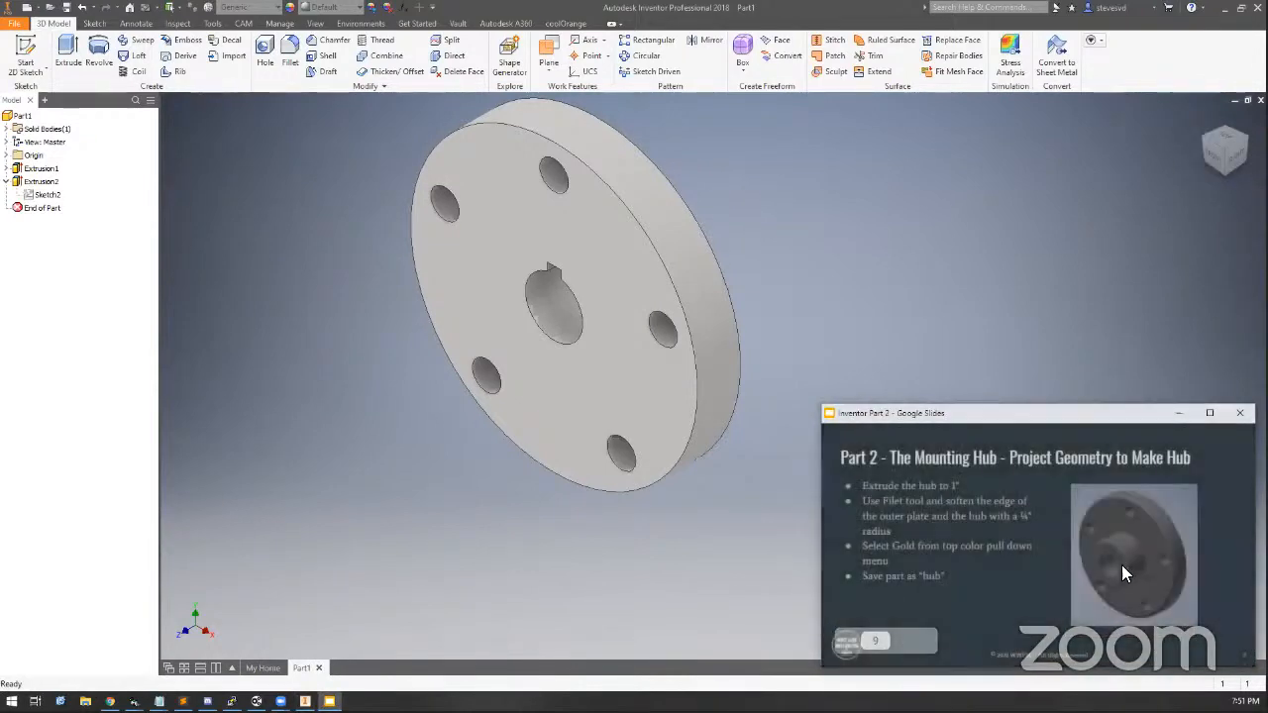
{"action": "double_click", "coordinate": [1022, 408]}
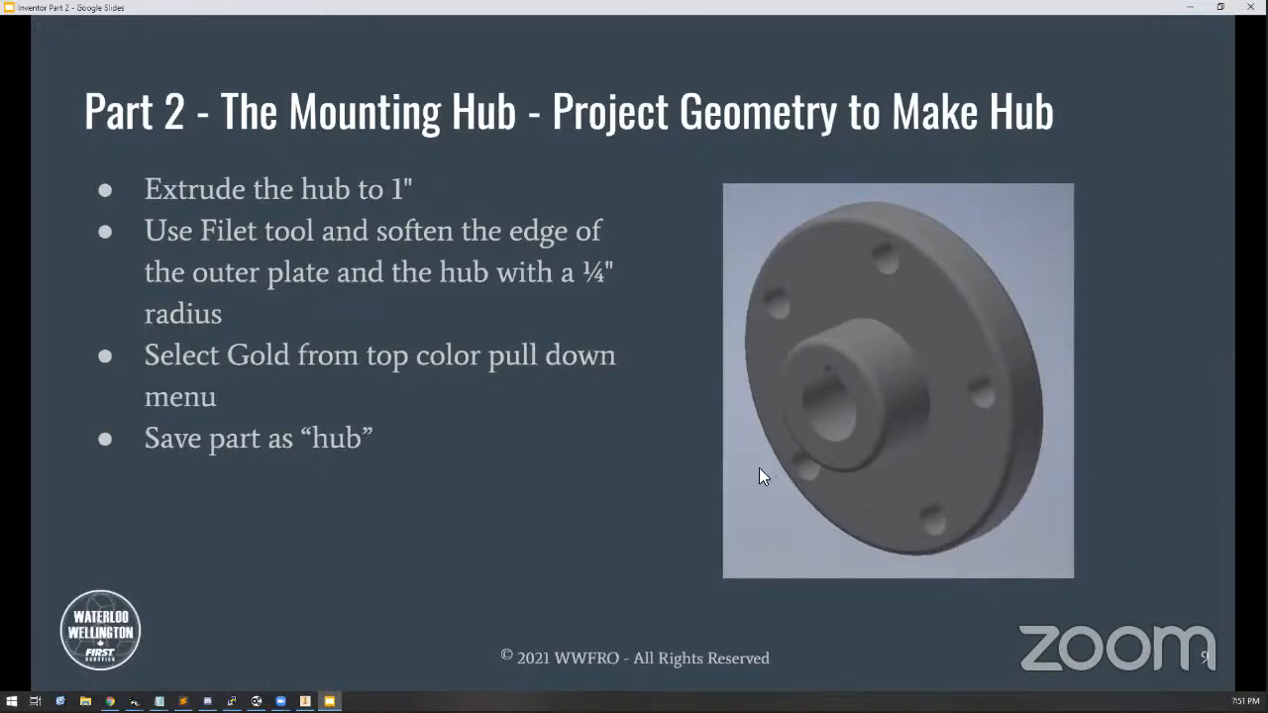
{"action": "double_click", "coordinate": [406, 8]}
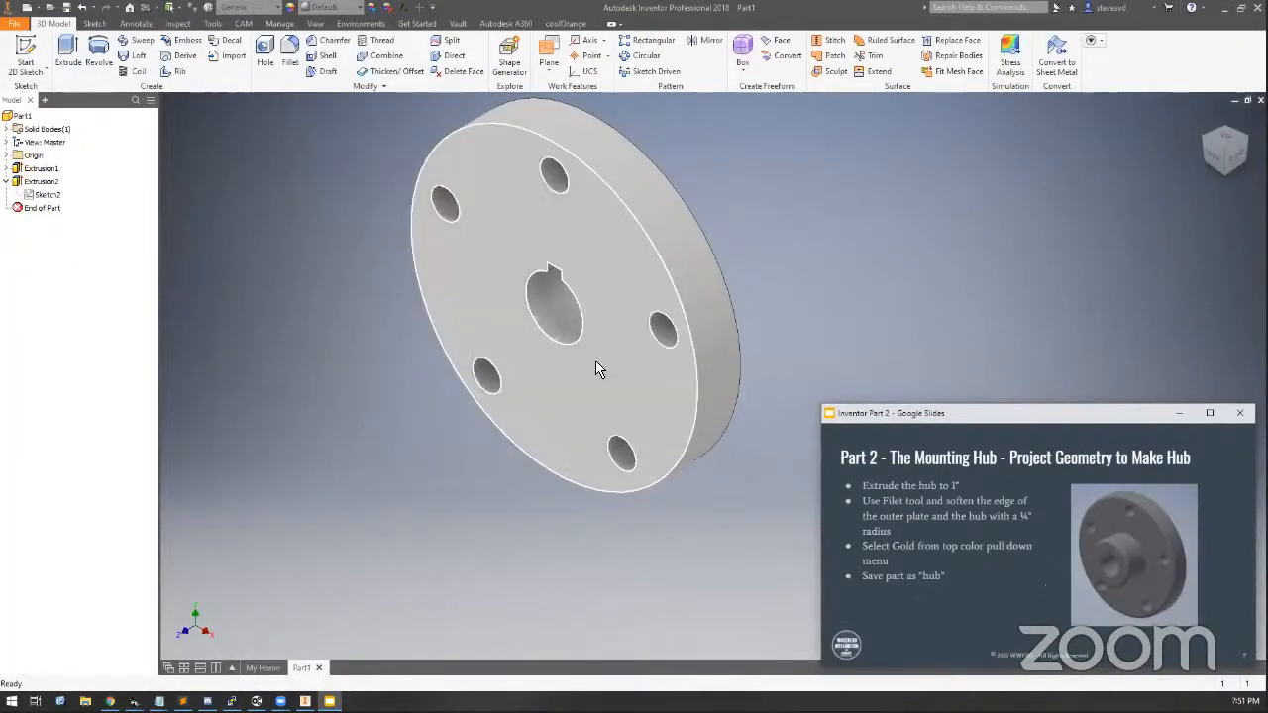
{"action": "mouse_move", "coordinate": [911, 644]}
{"action": "left_click", "coordinate": [839, 642]}
Start a new sketch on the disc's front face and draw a 2 in circle centred on the origin
{"action": "left_click", "coordinate": [604, 268]}
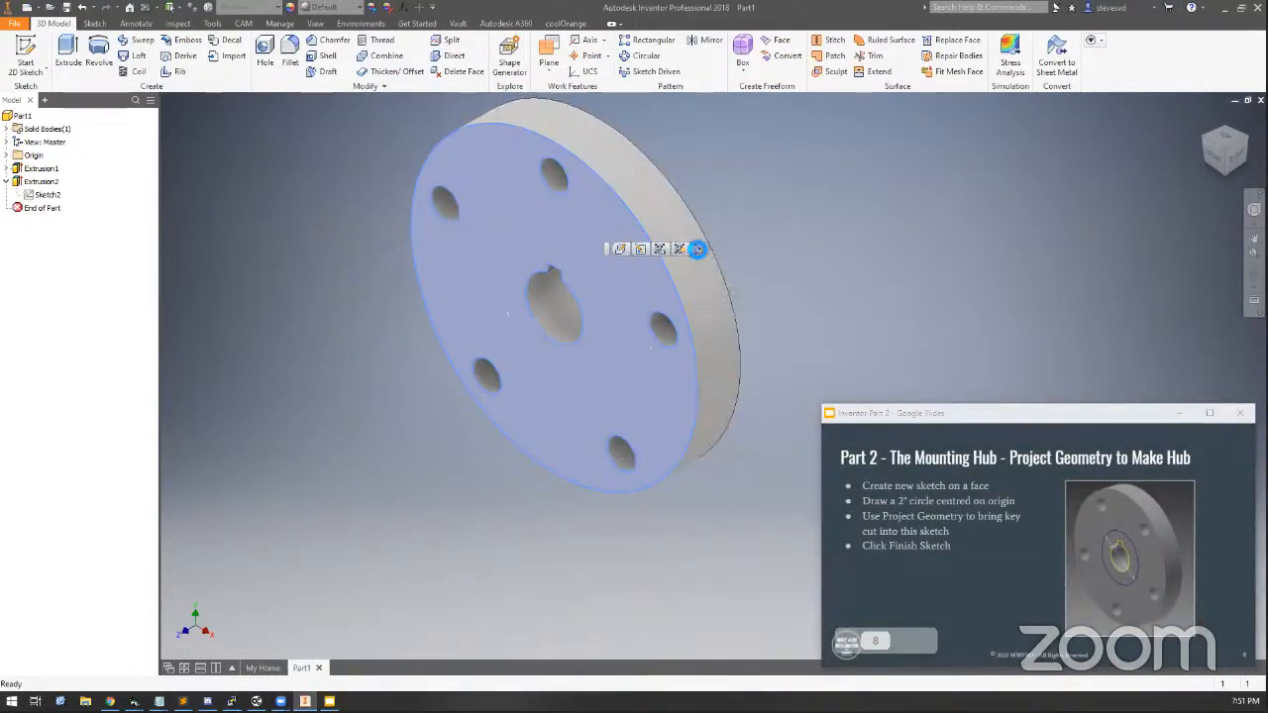
{"action": "left_click", "coordinate": [697, 248]}
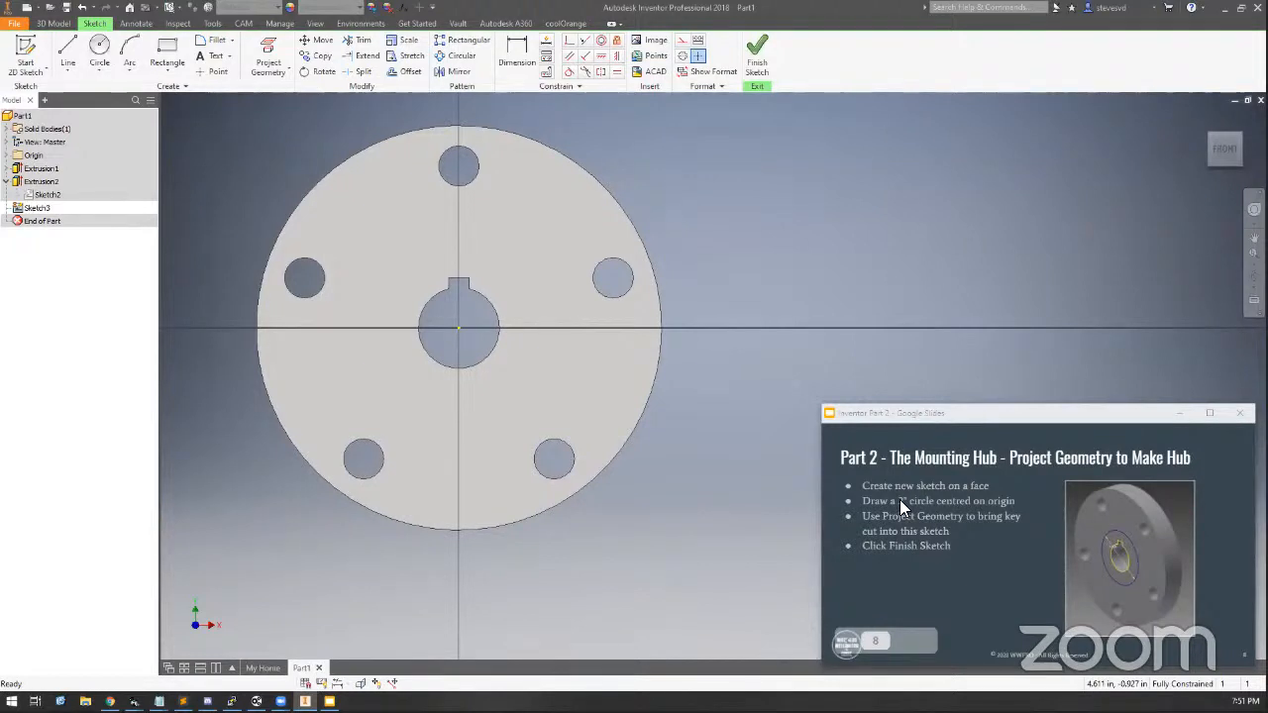
{"action": "left_click", "coordinate": [98, 49]}
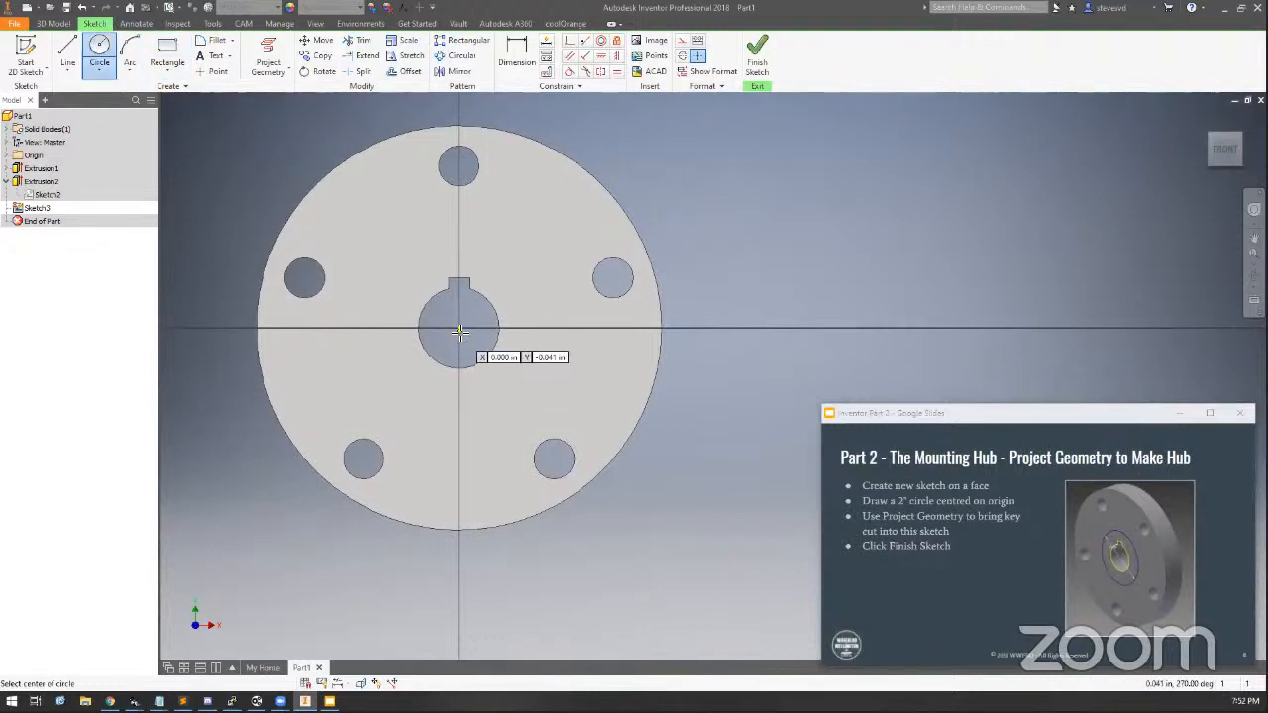
{"action": "left_click", "coordinate": [458, 329]}
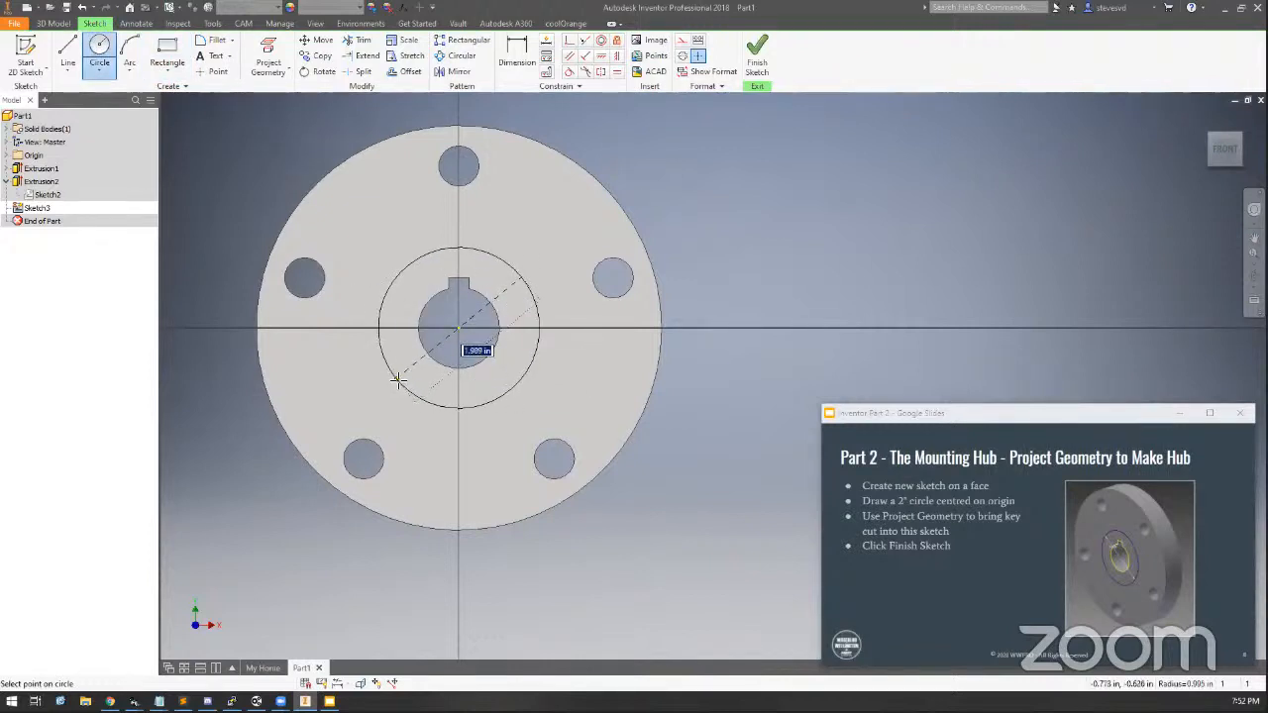
{"action": "type", "text": "2"}
{"action": "key", "text": "Return"}
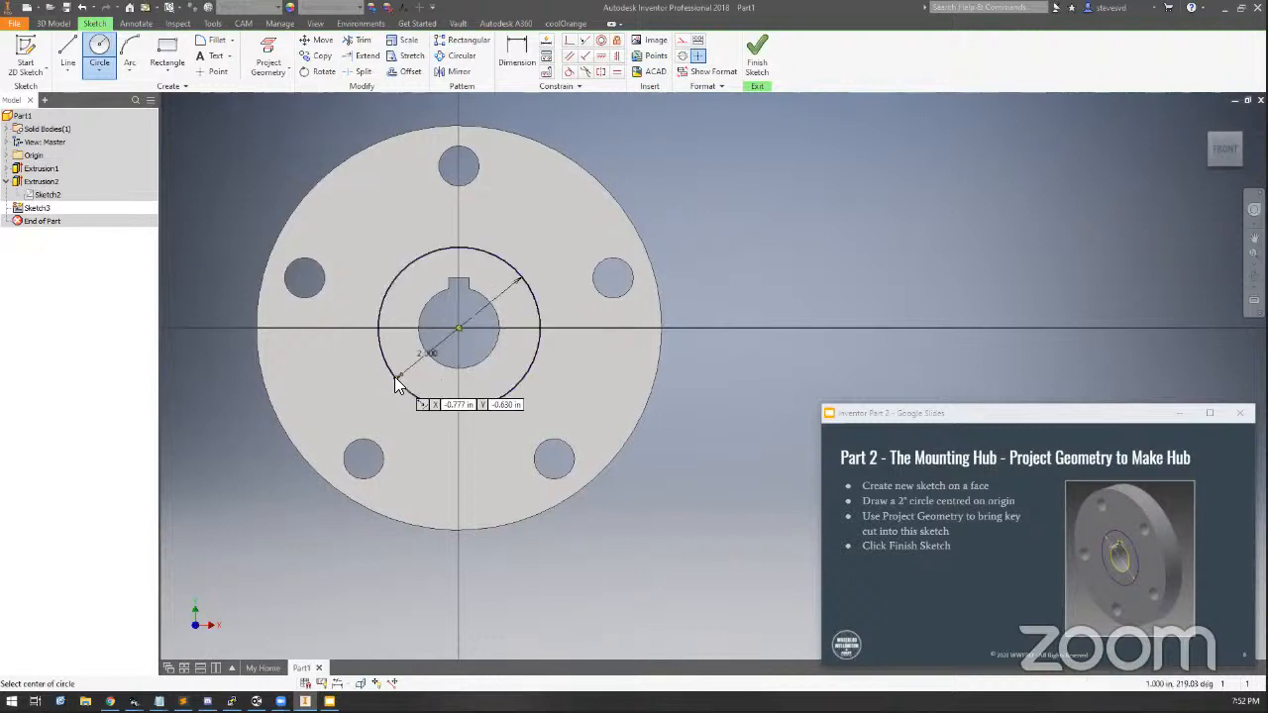
{"action": "key", "text": "Escape"}
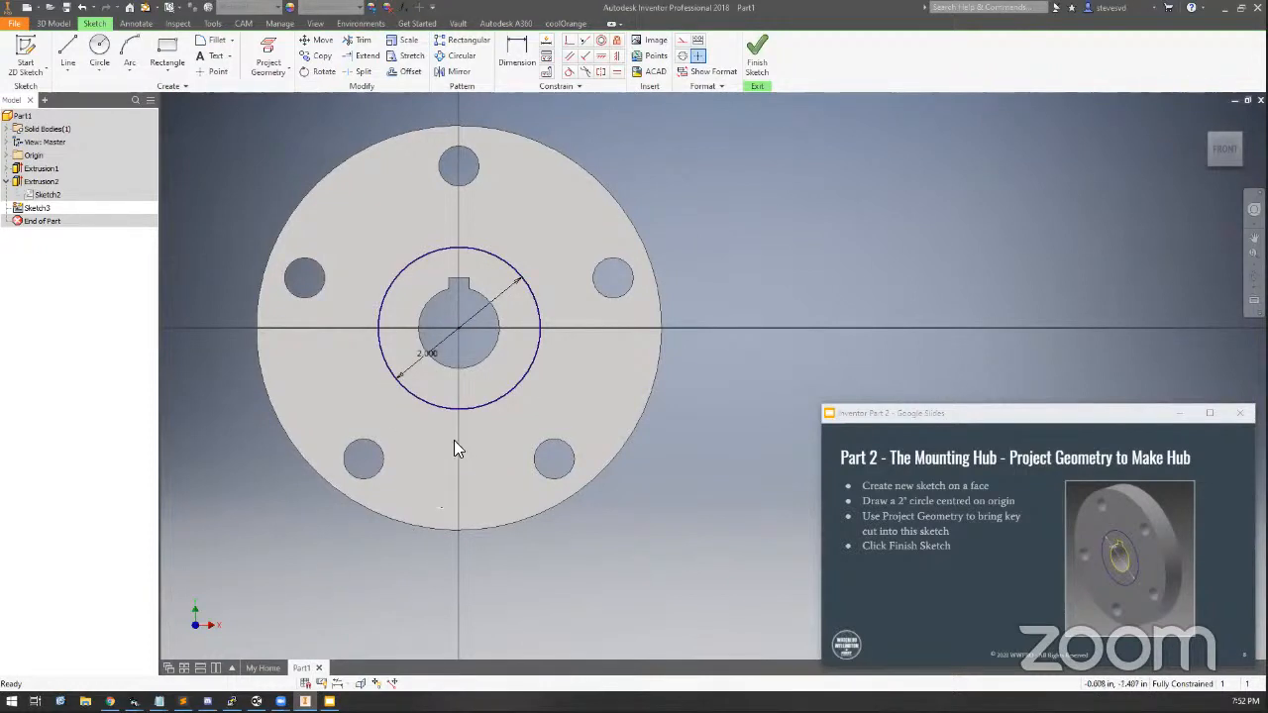
Finish the hub circle sketch
{"action": "left_click", "coordinate": [755, 56]}
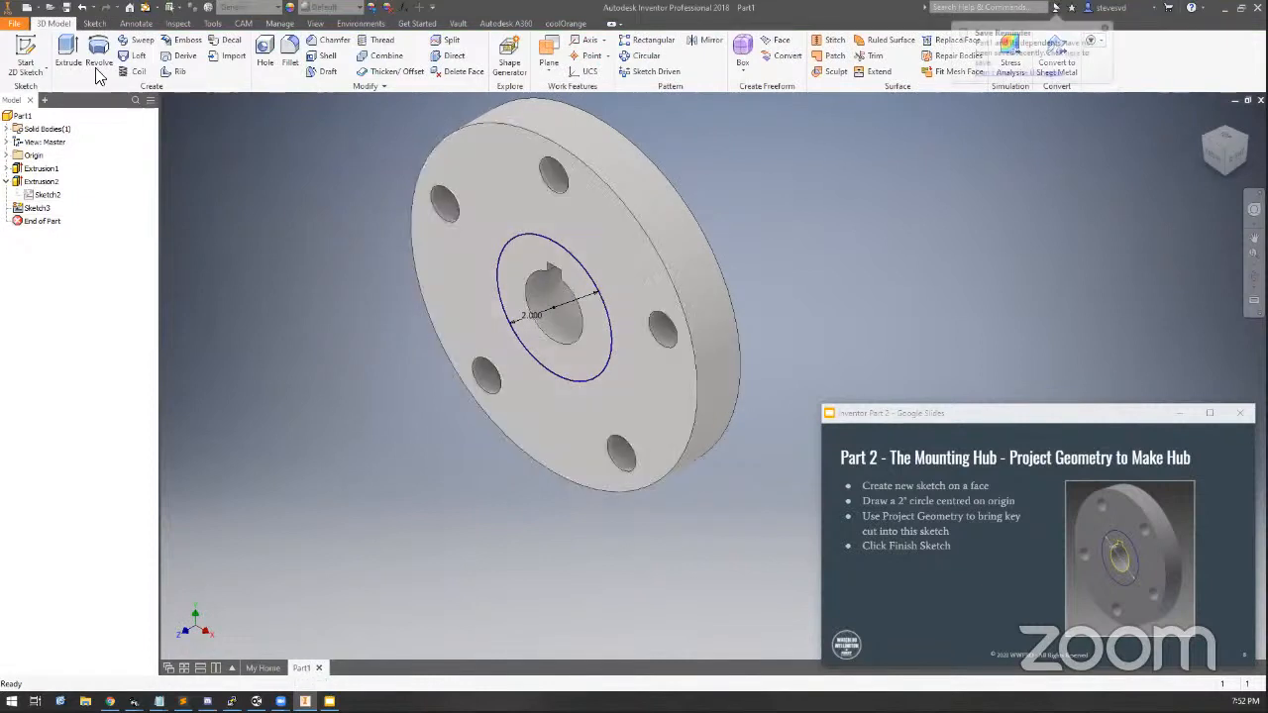
{"action": "left_click", "coordinate": [68, 54]}
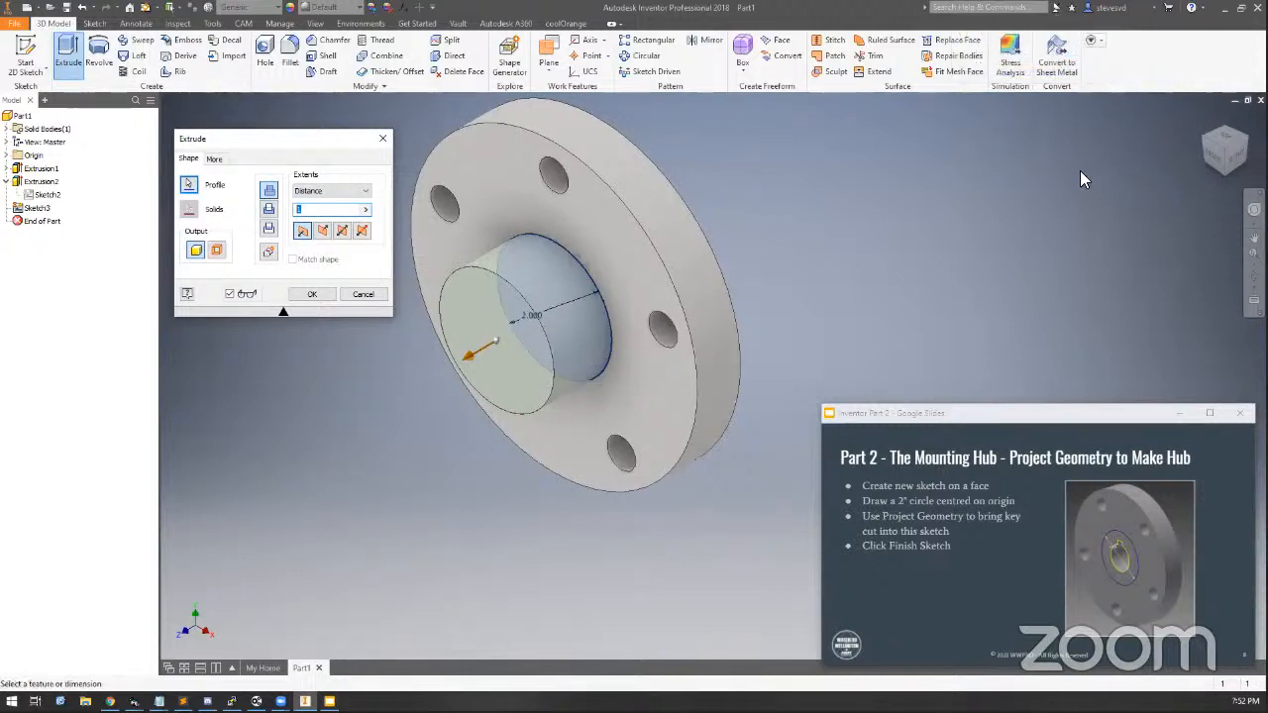
{"action": "mouse_move", "coordinate": [1232, 160]}
{"action": "left_mouse_down"}
{"action": "mouse_move", "coordinate": [1060, 161]}
{"action": "mouse_move", "coordinate": [1230, 161]}
{"action": "left_mouse_up"}
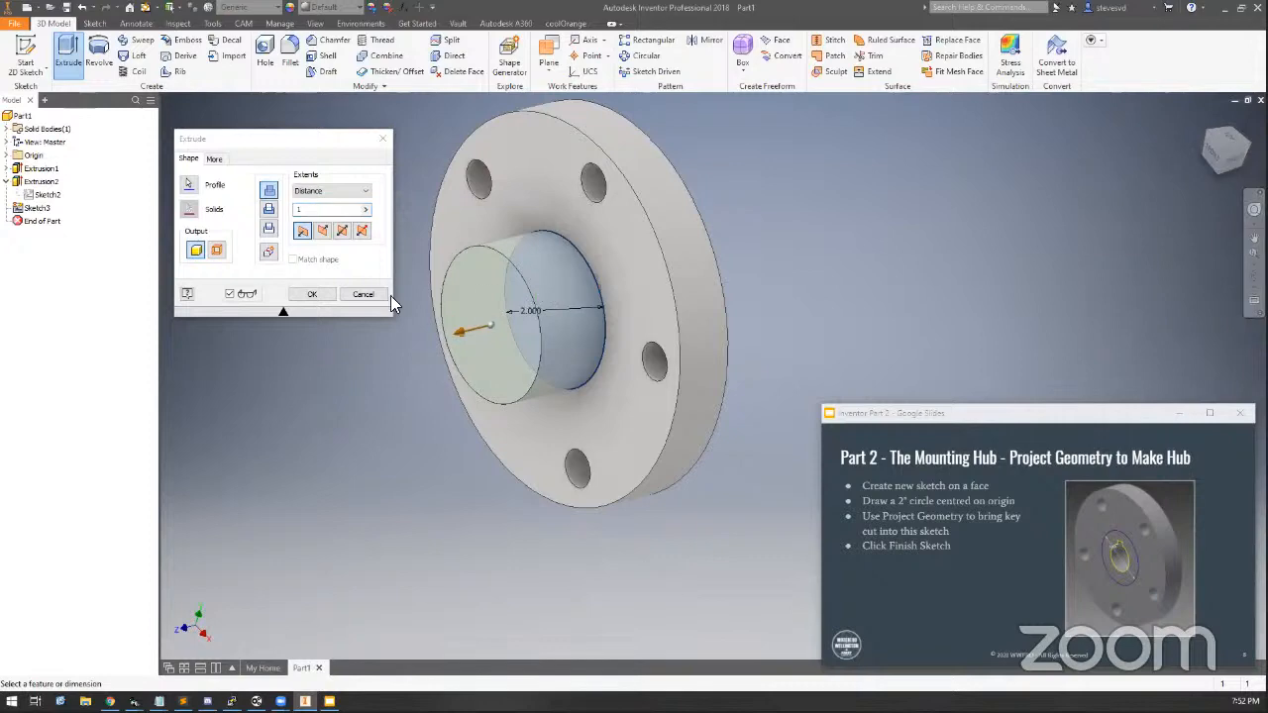
{"action": "left_click", "coordinate": [363, 294]}
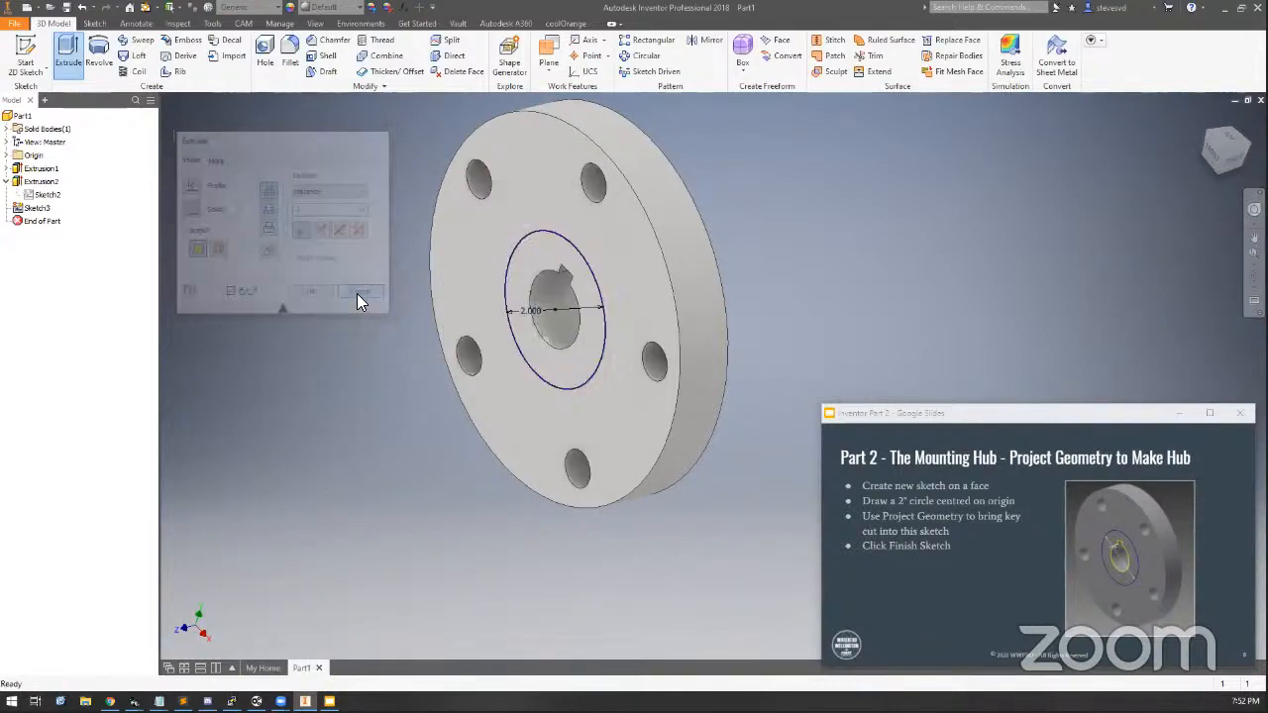
Reopen the hub sketch, project the axle hole and keyway edges into it, and finish the sketch
{"action": "double_click", "coordinate": [40, 208]}
{"action": "middle_click_drag", "start_coordinate": [789, 279], "coordinate": [499, 220]}
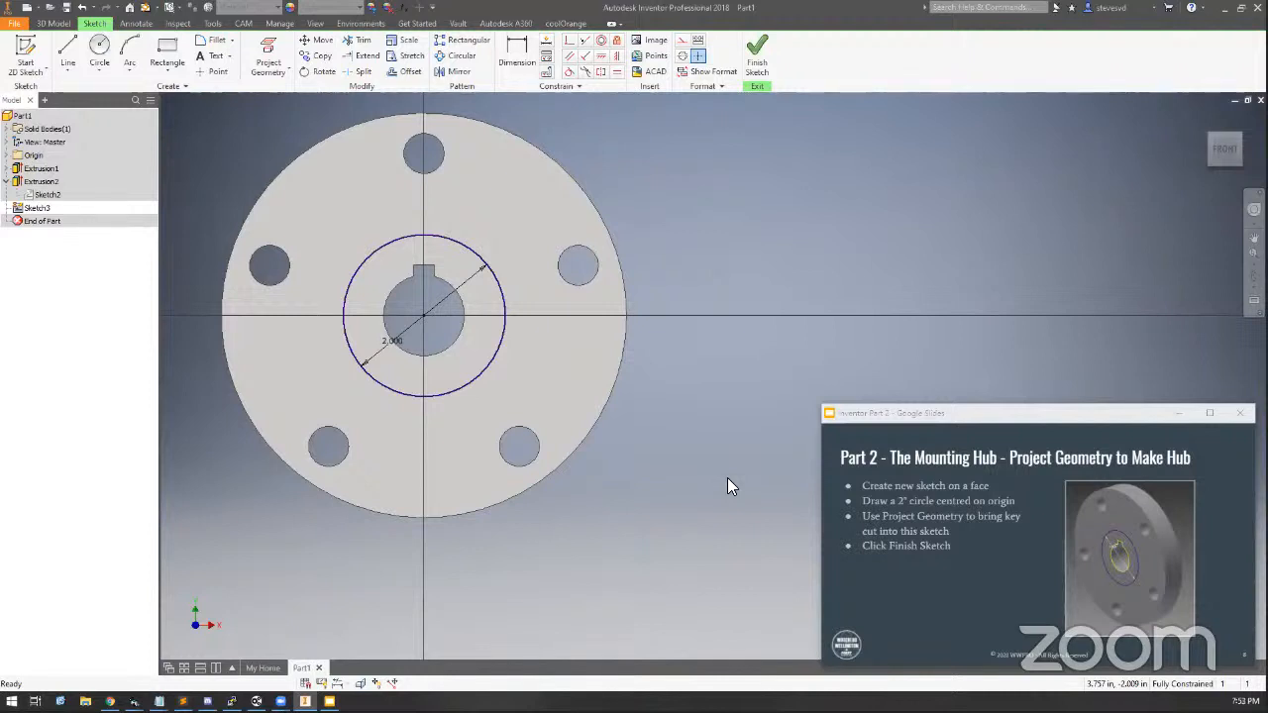
{"action": "left_click", "coordinate": [271, 50]}
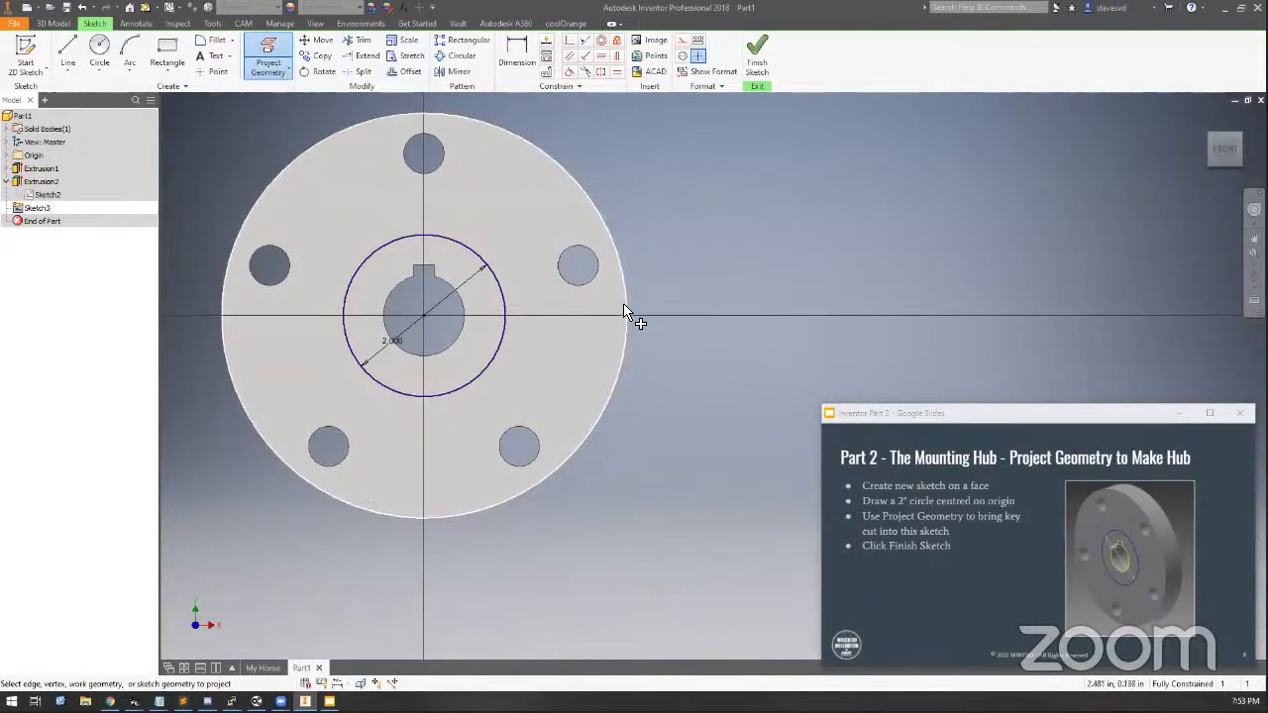
{"action": "left_click", "coordinate": [461, 344]}
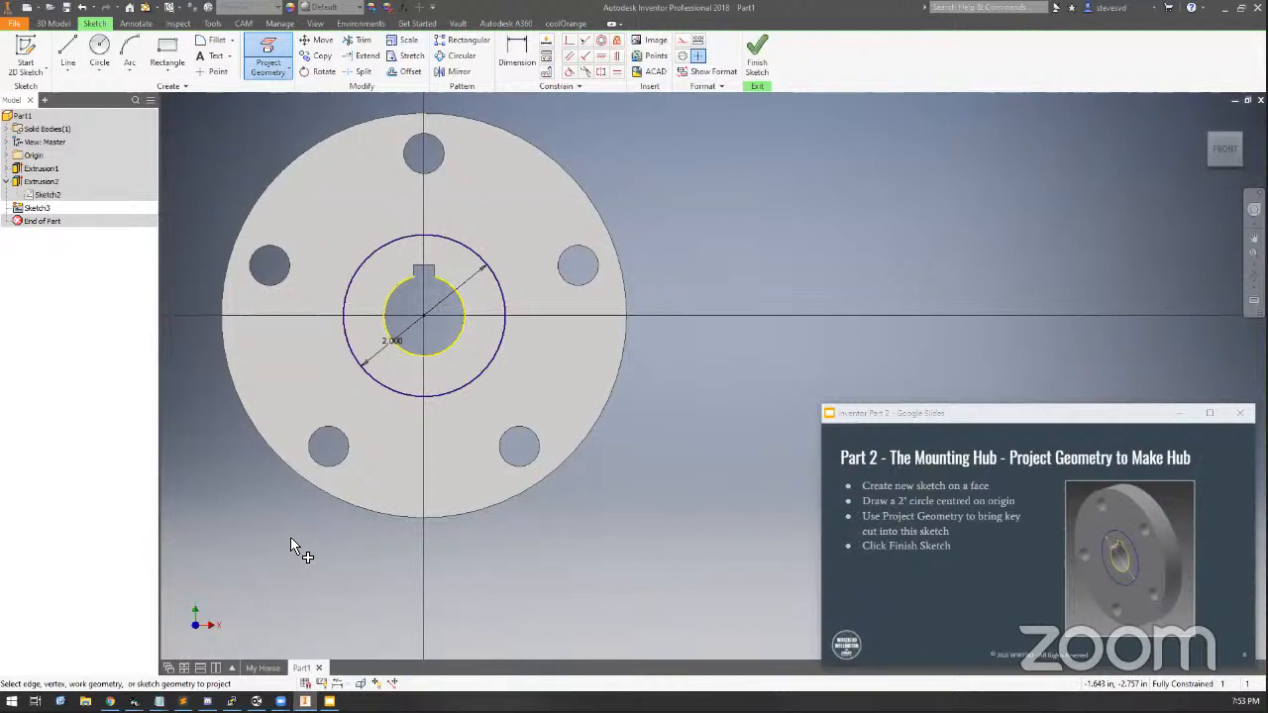
{"action": "scroll", "coordinate": [439, 256], "scroll_direction": "up", "scroll_amount": 3}
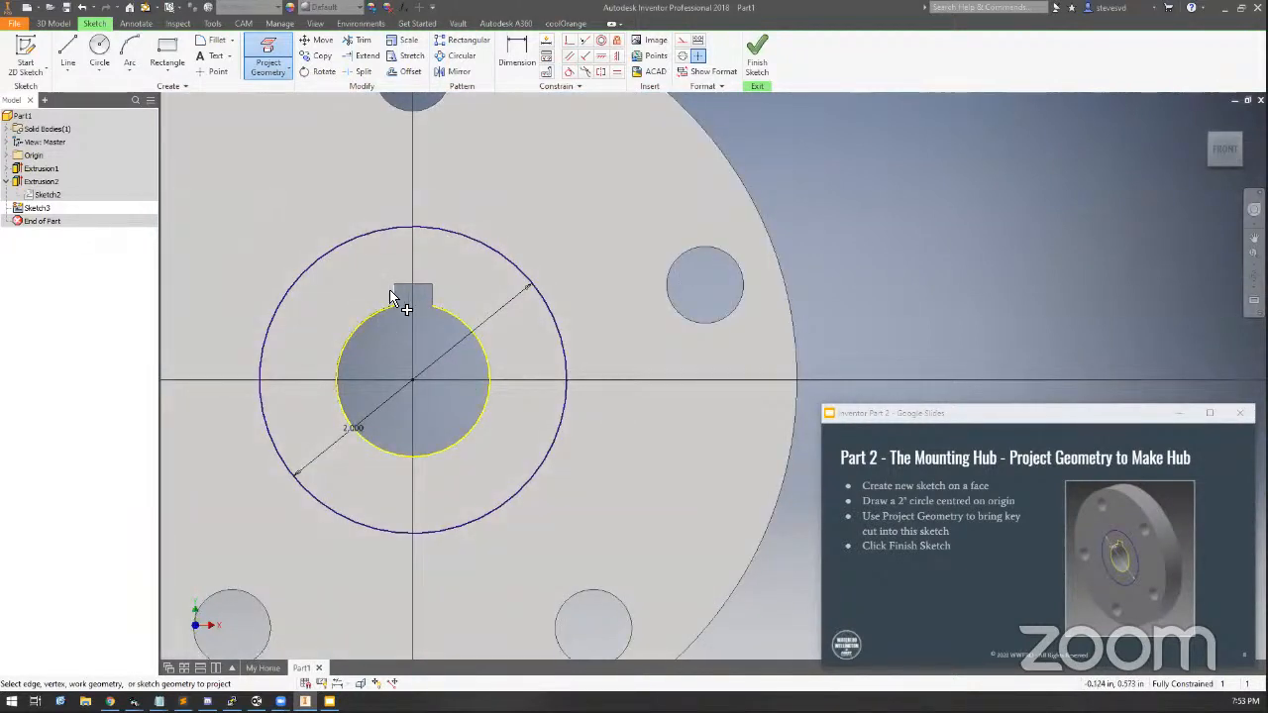
{"action": "left_click", "coordinate": [436, 298]}
{"action": "scroll", "coordinate": [363, 561], "scroll_direction": "down", "scroll_amount": 3}
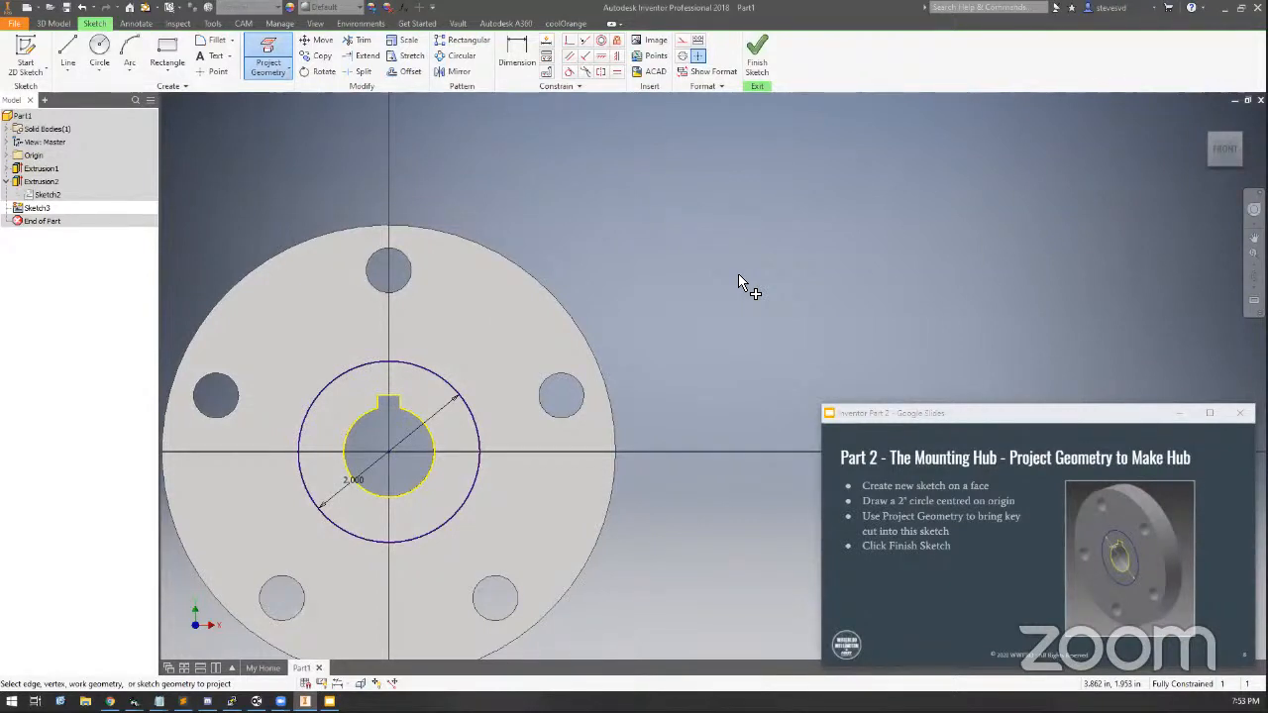
{"action": "middle_click_drag", "start_coordinate": [738, 276], "coordinate": [812, 190]}
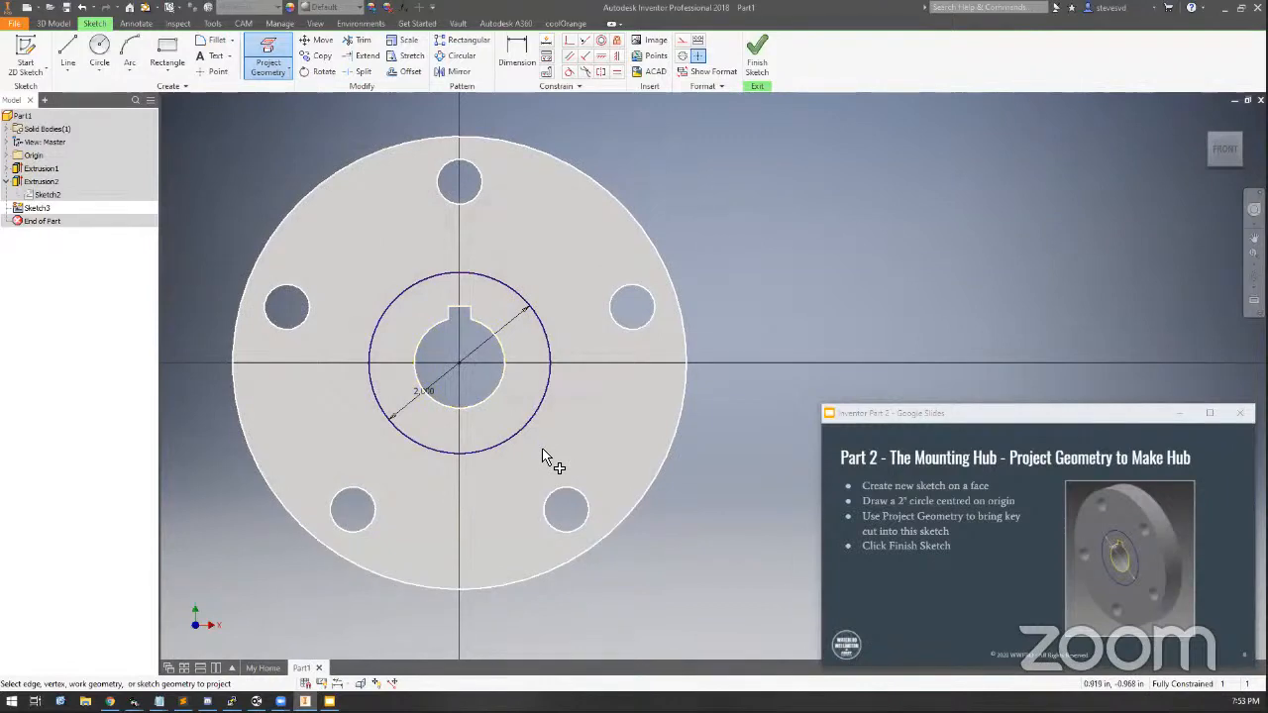
{"action": "left_click", "coordinate": [757, 48]}
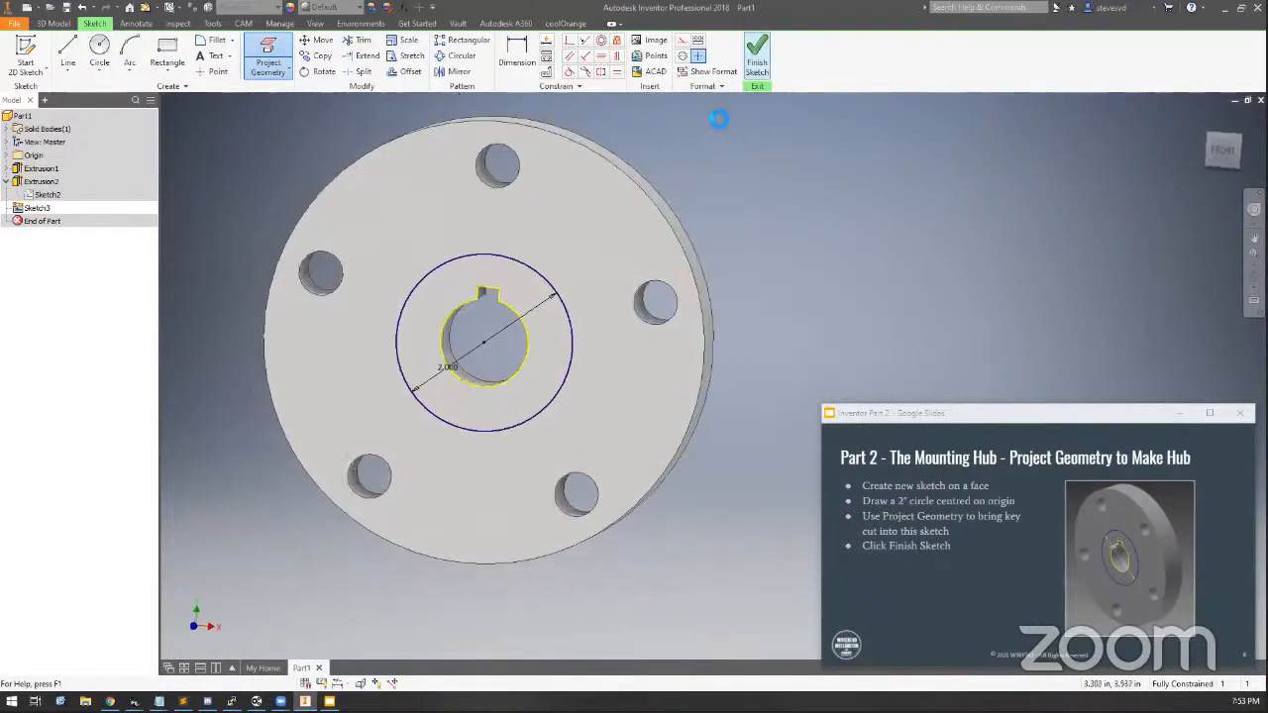
Extrude the ring between the 2 in circle and the keyed axle hole 1 in from the front face
{"action": "left_click", "coordinate": [76, 49]}
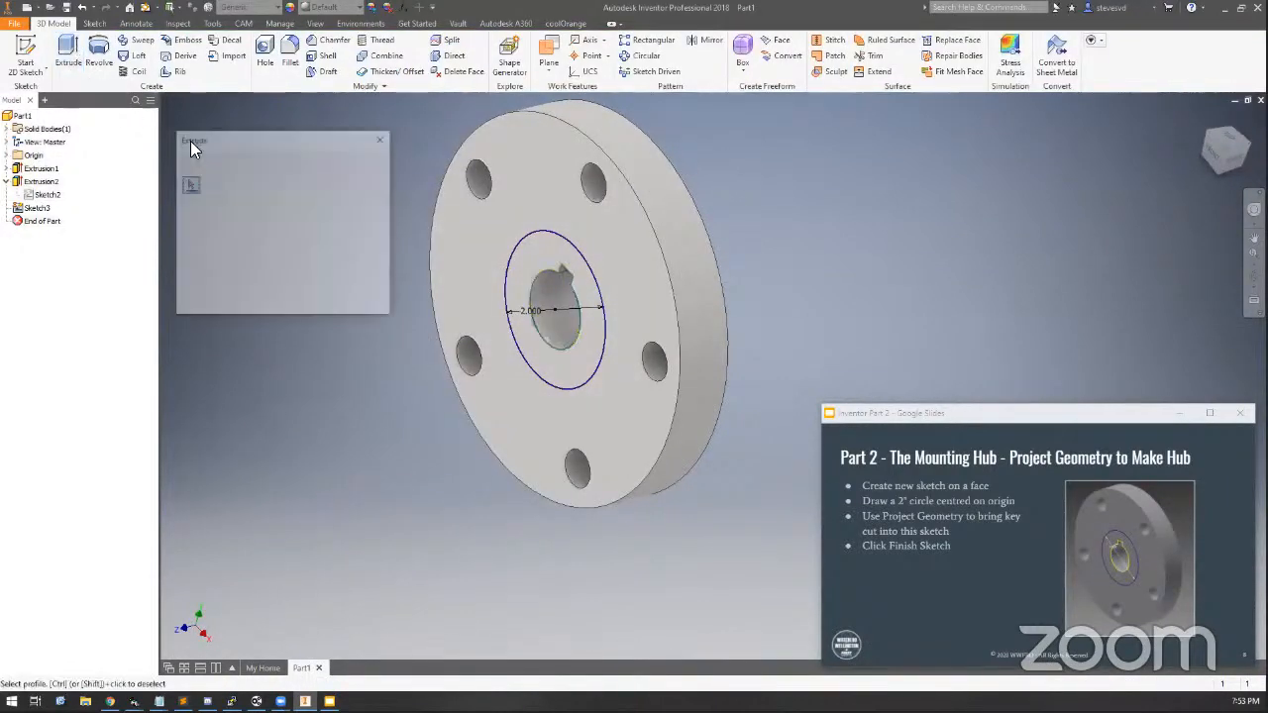
{"action": "left_click", "coordinate": [525, 247]}
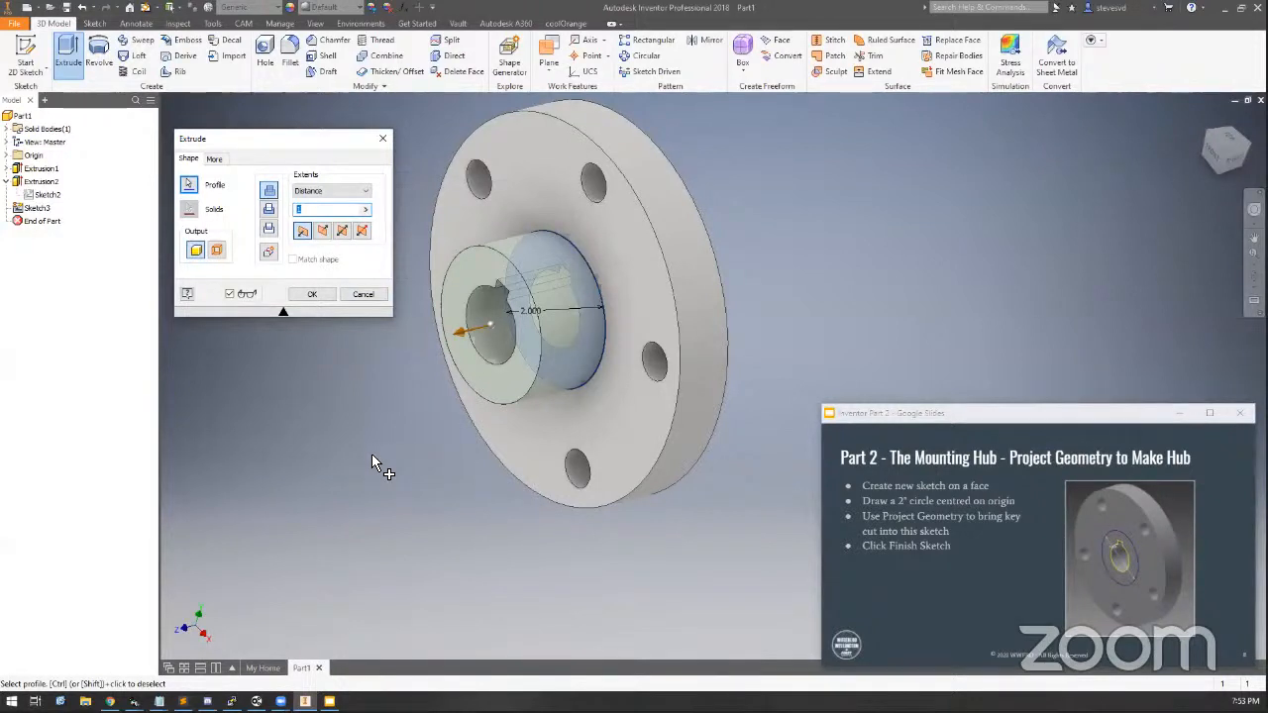
{"action": "left_click", "coordinate": [311, 294]}
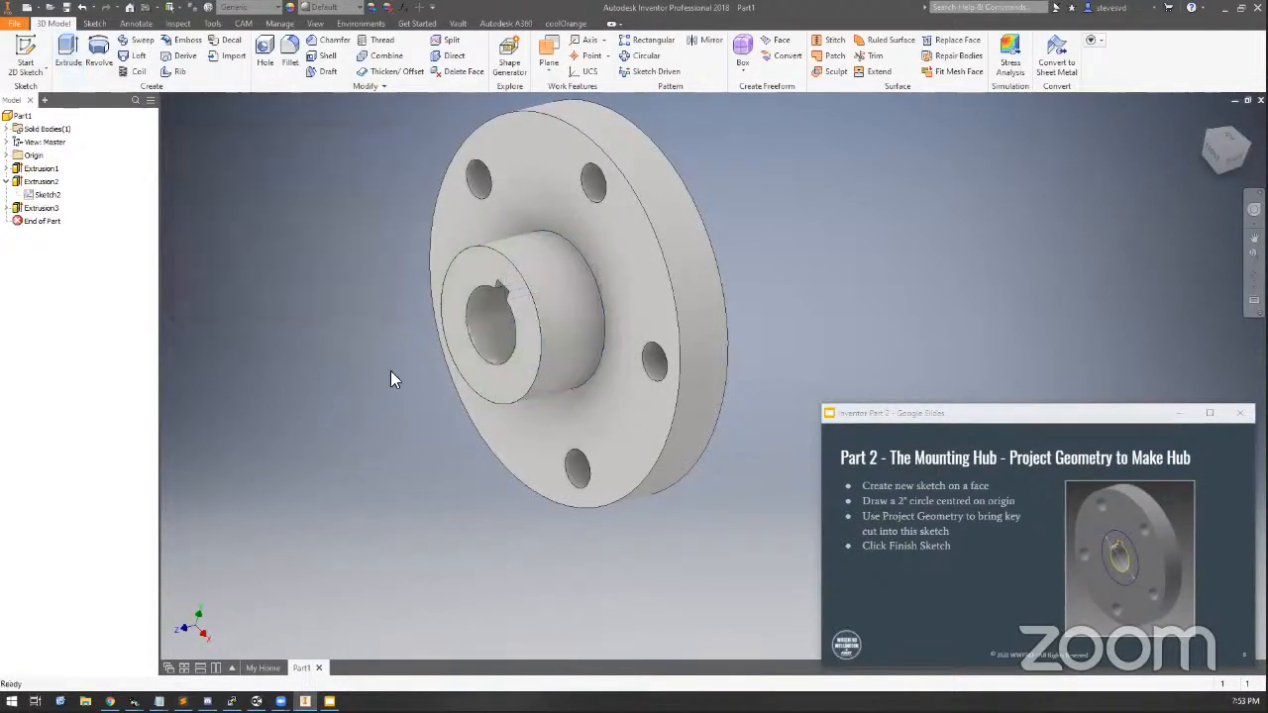
Reopen the keyway sketch, set the keyway width to 11 mm, and finish the sketch
{"action": "double_click", "coordinate": [49, 195]}
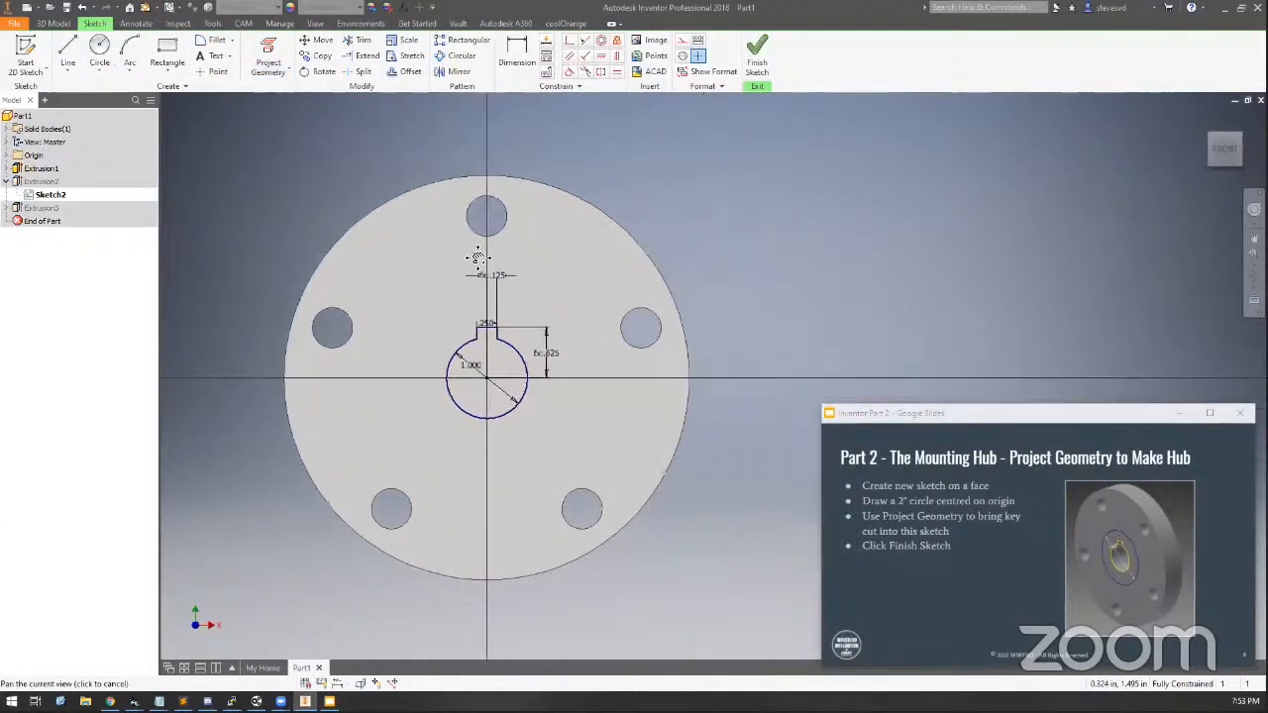
{"action": "scroll", "coordinate": [440, 322], "scroll_direction": "up", "scroll_amount": 5}
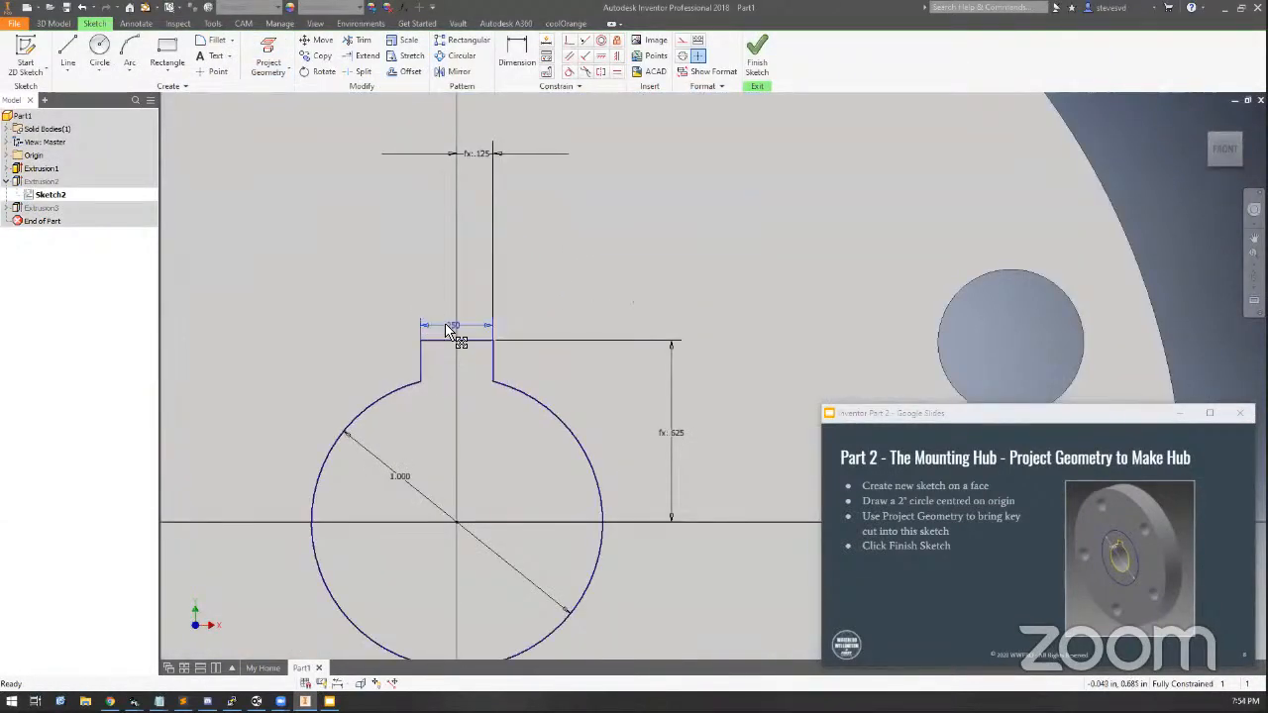
{"action": "double_click", "coordinate": [446, 332]}
{"action": "type", "text": "1"}
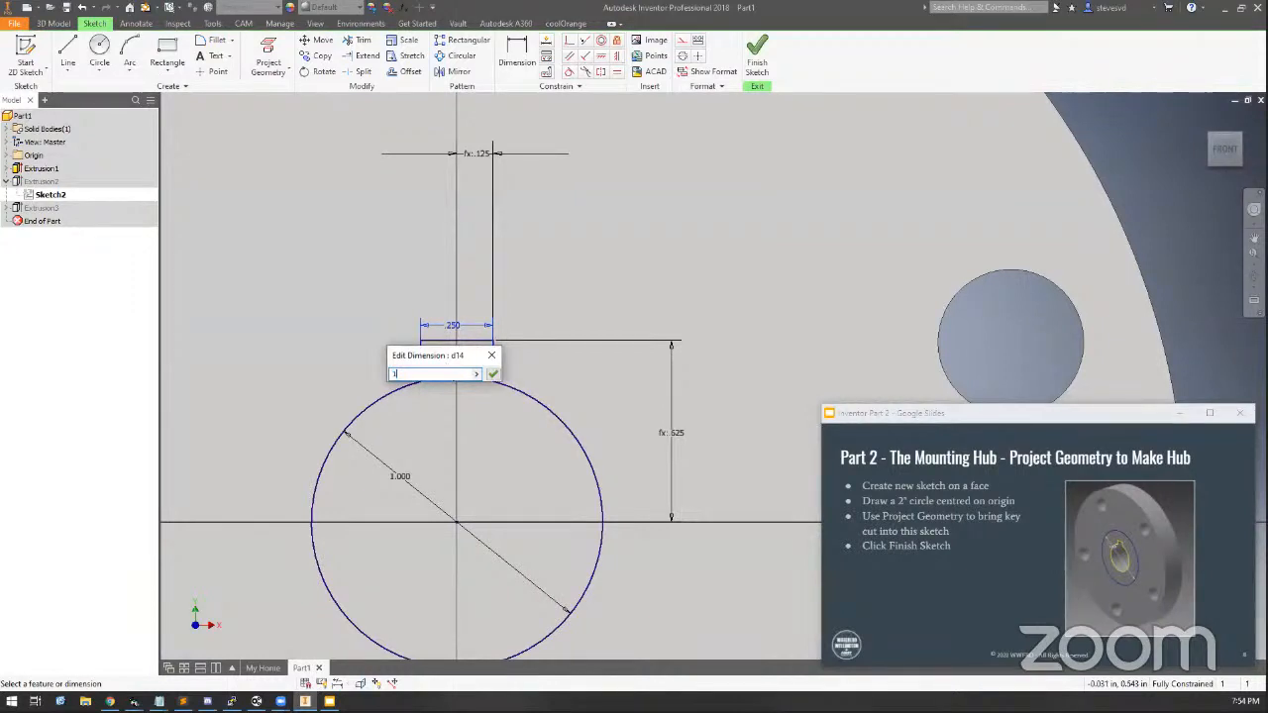
{"action": "type", "text": "1mm"}
{"action": "key", "text": "Return"}
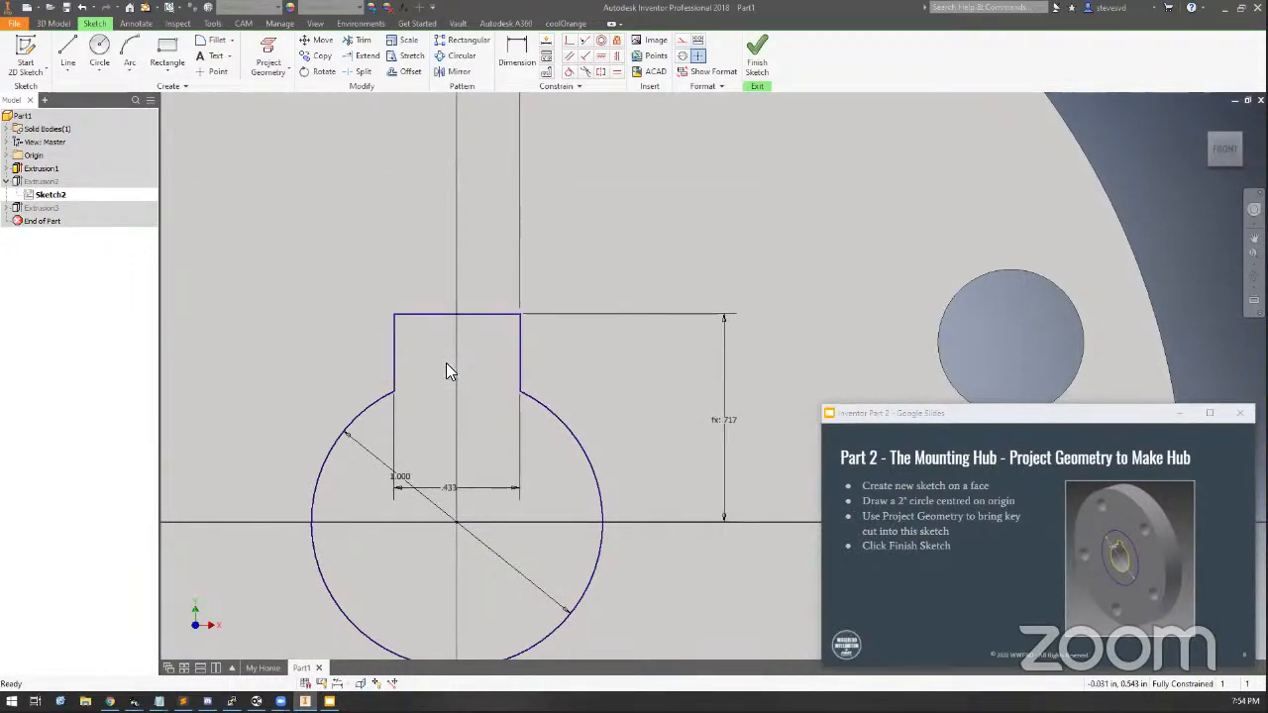
{"action": "scroll", "coordinate": [446, 362], "scroll_direction": "down", "scroll_amount": 4}
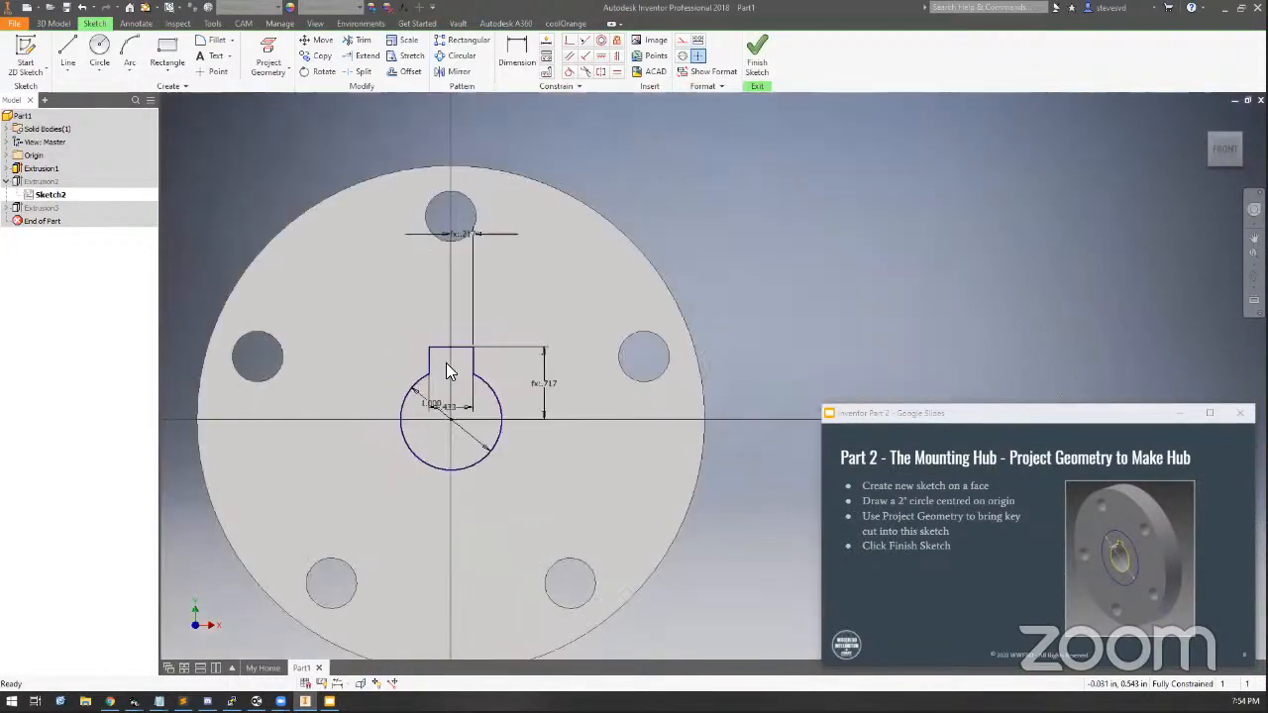
{"action": "left_click", "coordinate": [757, 55]}
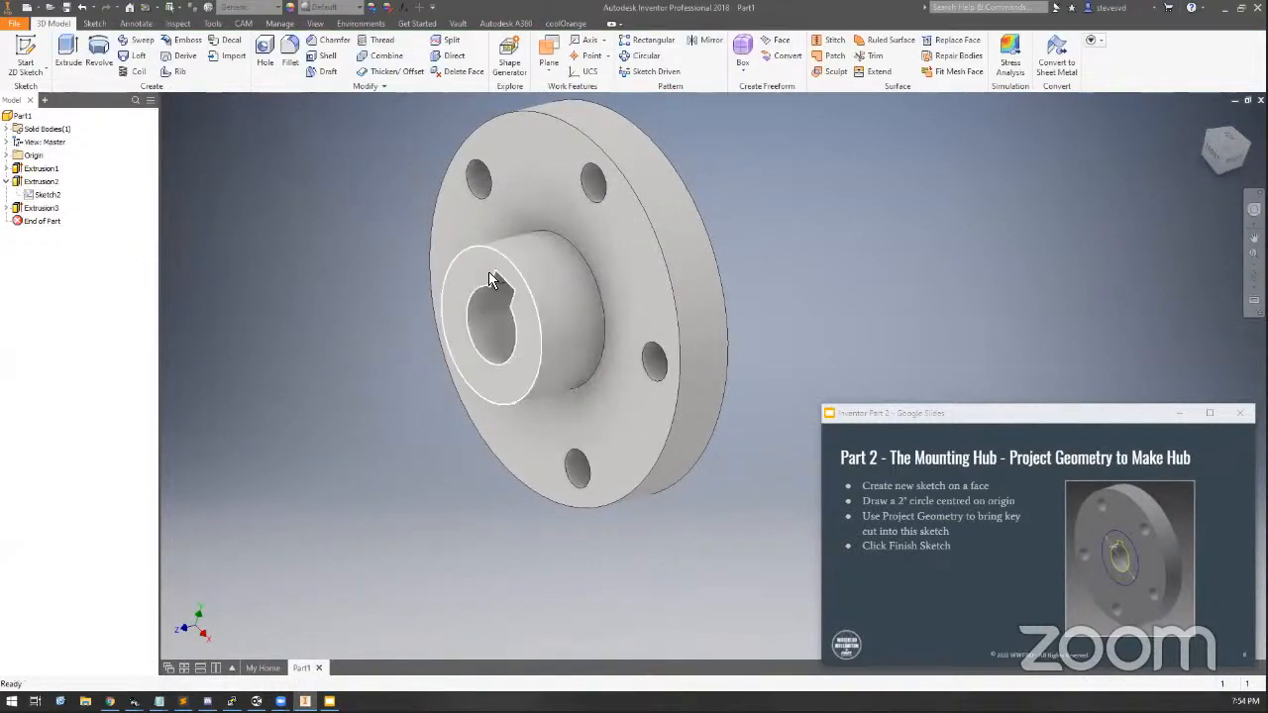
Open the hub sketch to inspect the projected keyway outline, then finish it
{"action": "left_click", "coordinate": [6, 208]}
{"action": "double_click", "coordinate": [53, 221]}
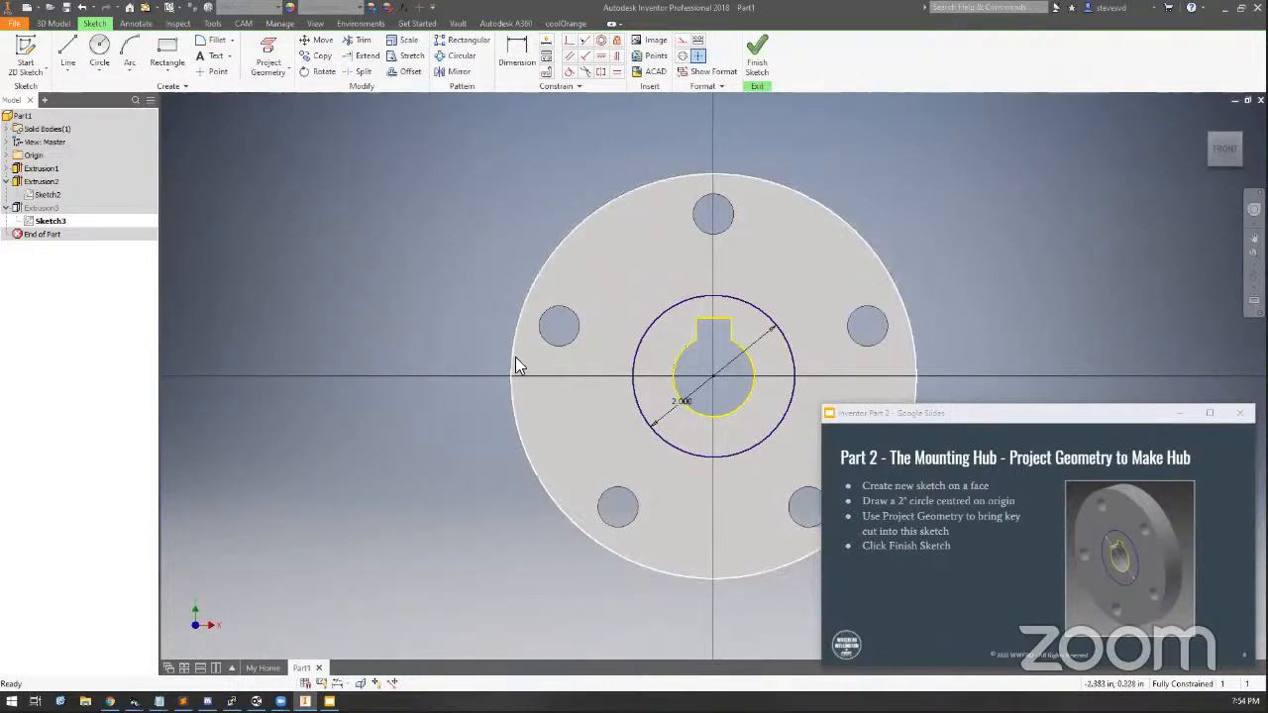
{"action": "left_click", "coordinate": [756, 55]}
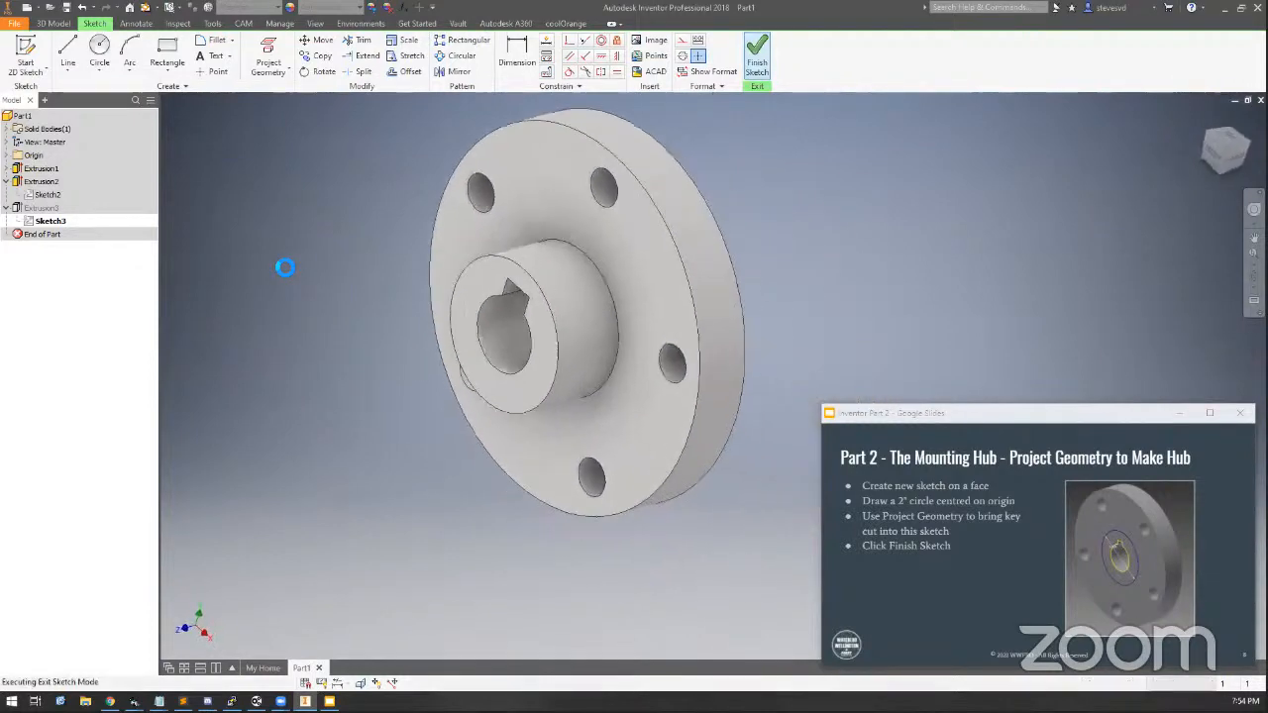
Reopen the keyway sketch, set the keyway width to 1/4 in, and finish the sketch
{"action": "double_click", "coordinate": [46, 194]}
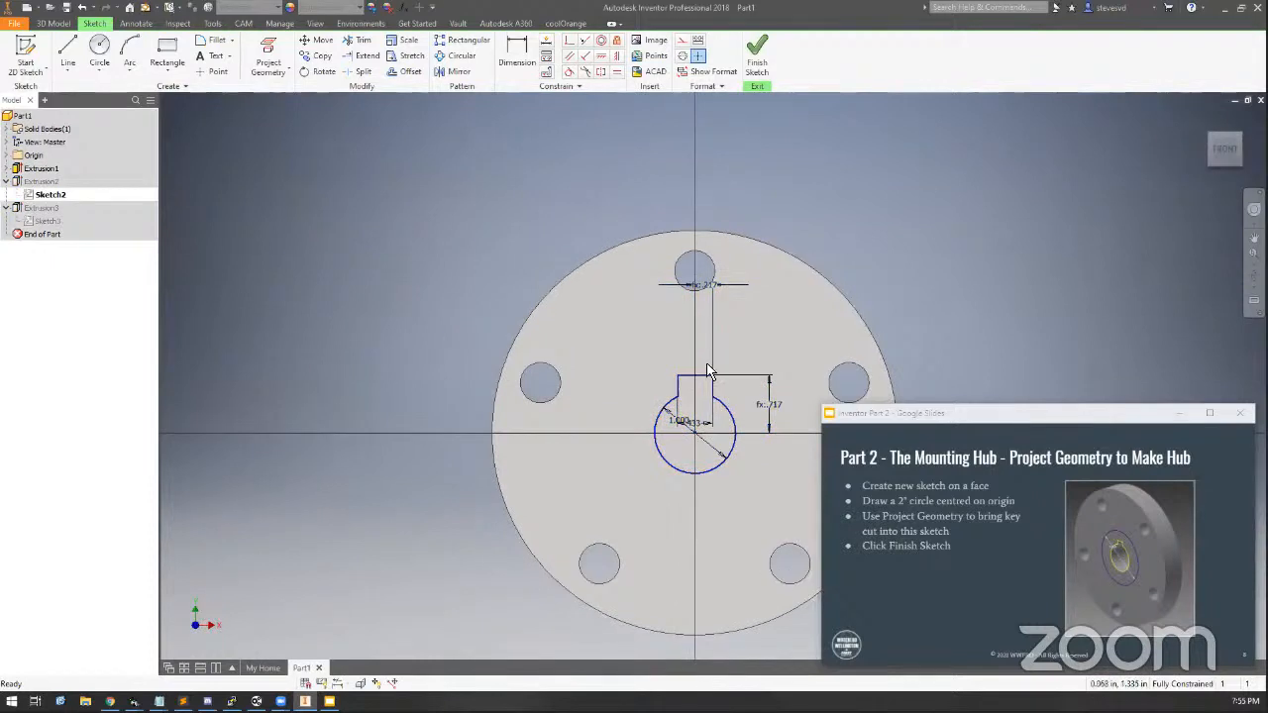
{"action": "double_click", "coordinate": [703, 425]}
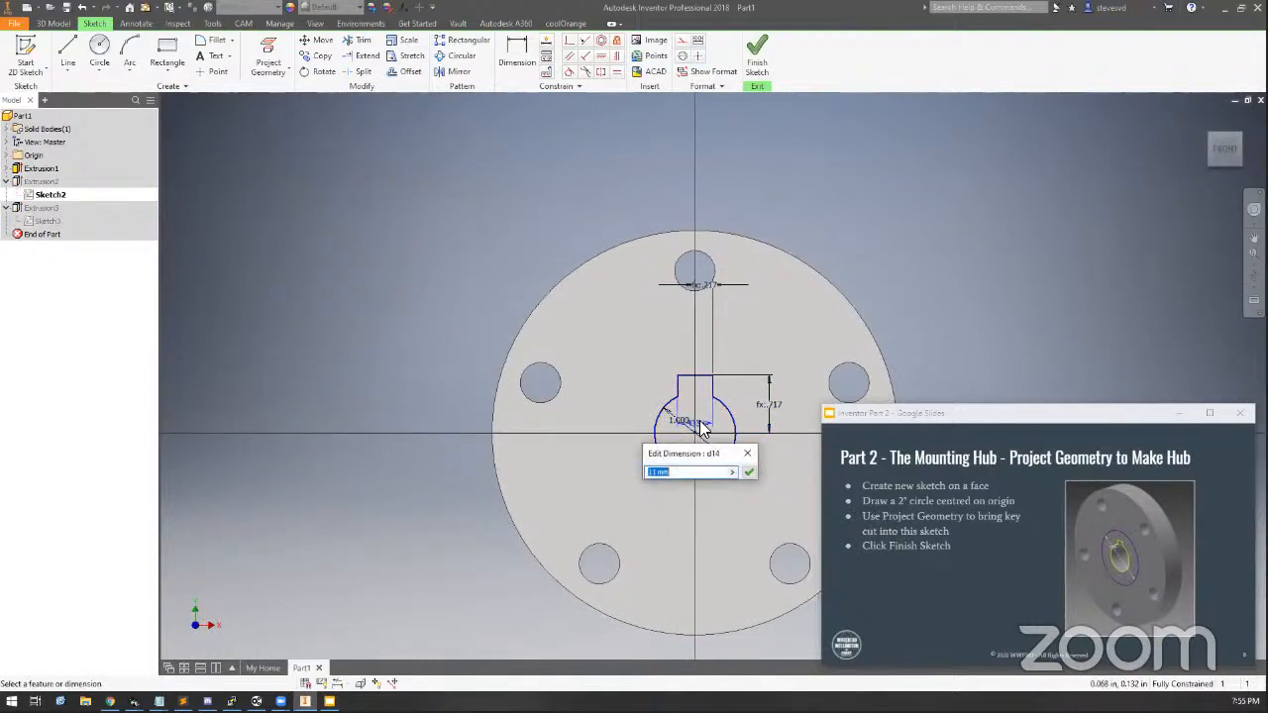
{"action": "type", "text": "1/4in"}
{"action": "key", "text": "Return"}
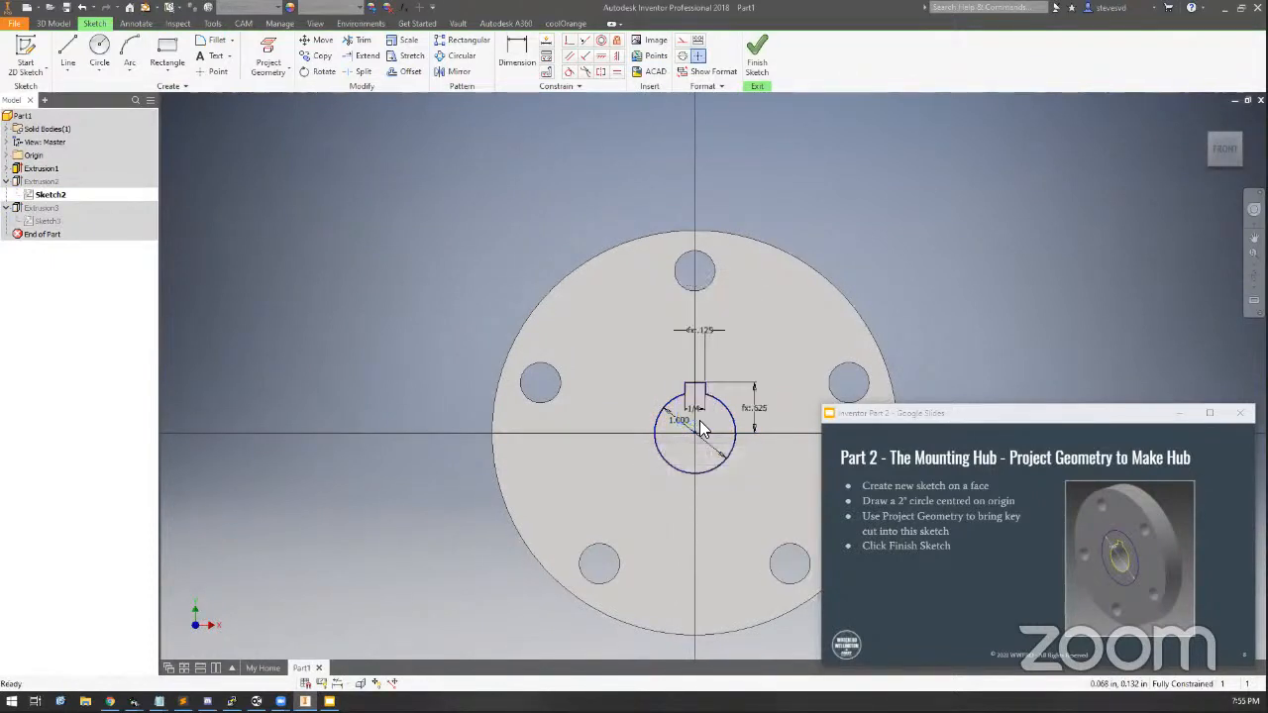
{"action": "left_click", "coordinate": [756, 57]}
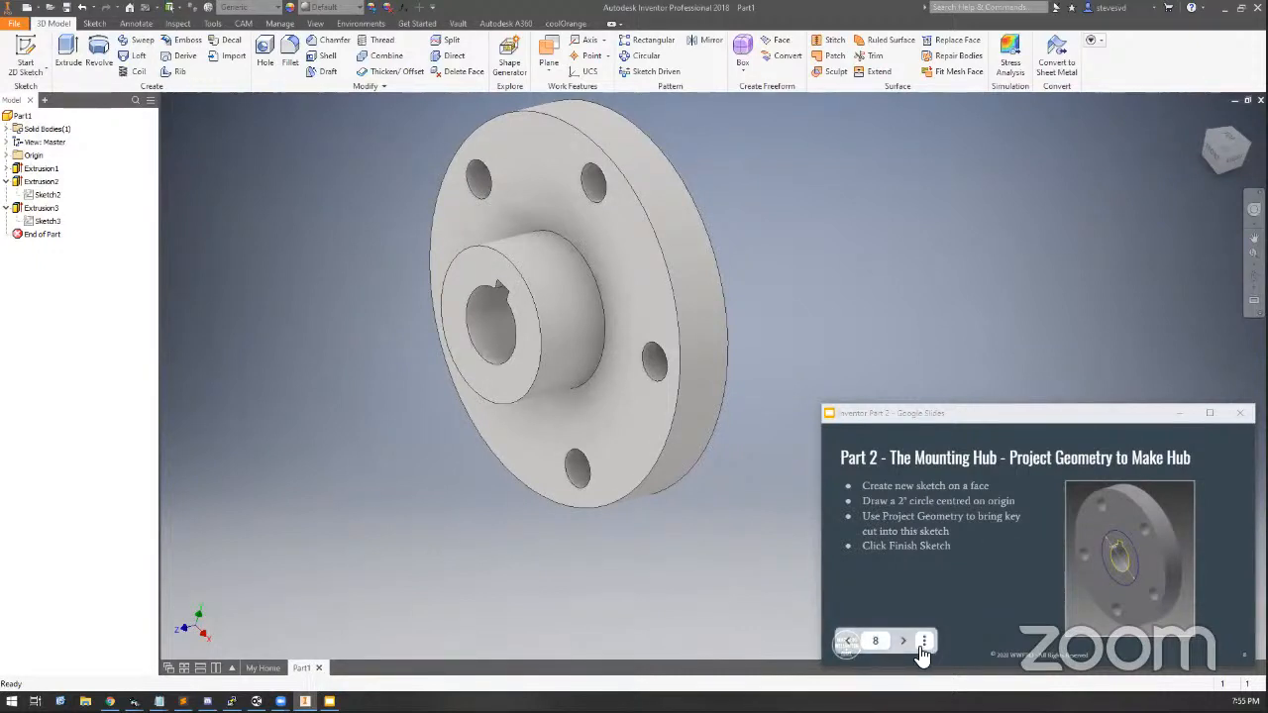
Advance to the next instruction slide, then reopen the hub extrusion and accept its 1 in distance
{"action": "left_click", "coordinate": [921, 640]}
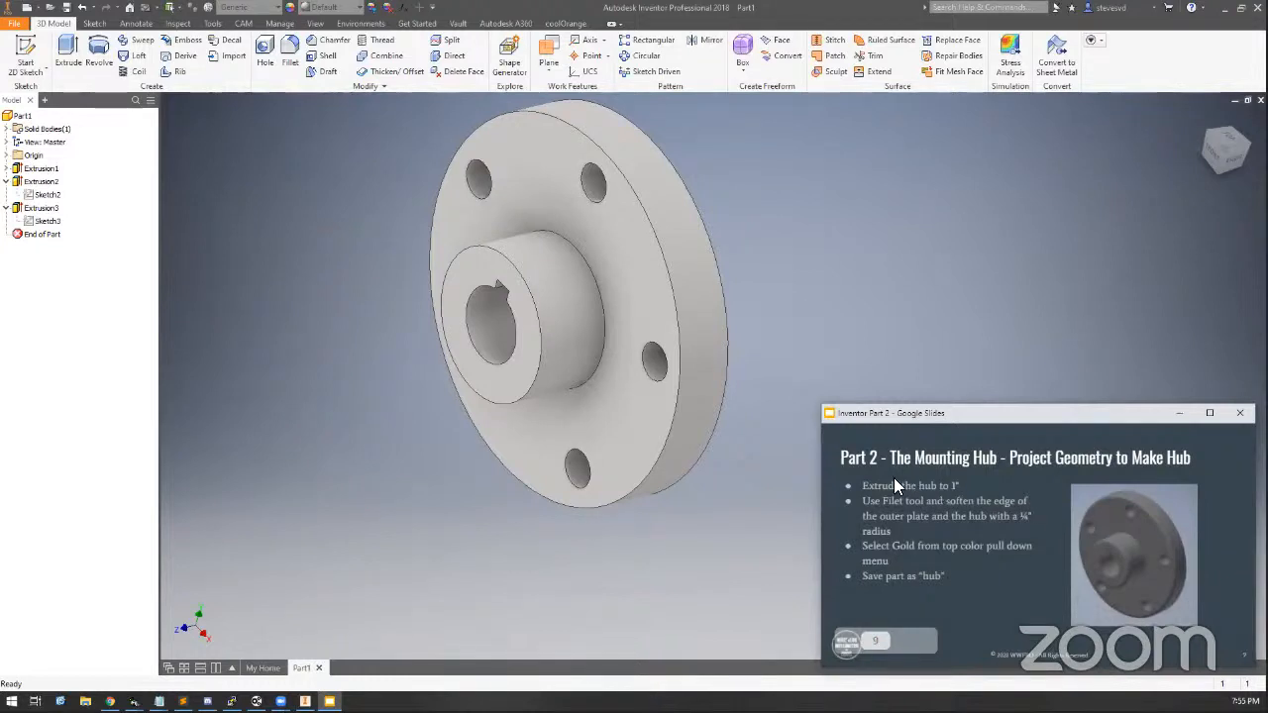
{"action": "left_click", "coordinate": [40, 209]}
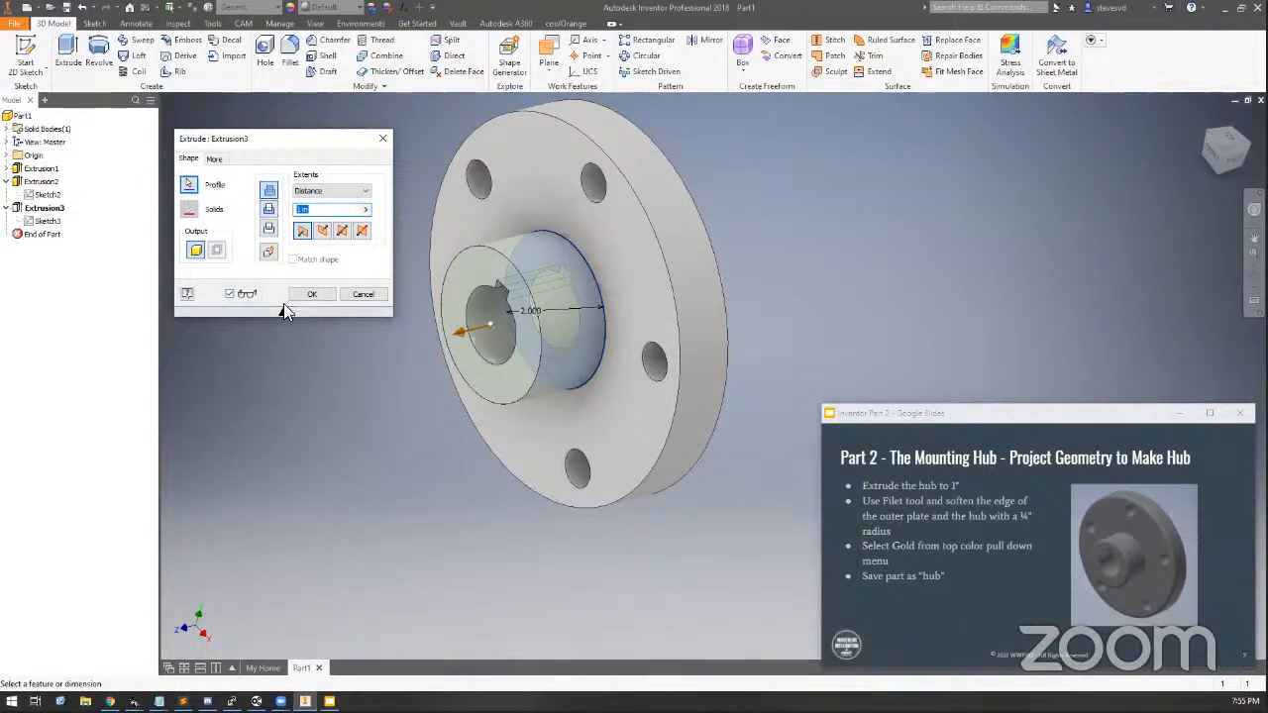
{"action": "left_click", "coordinate": [315, 294]}
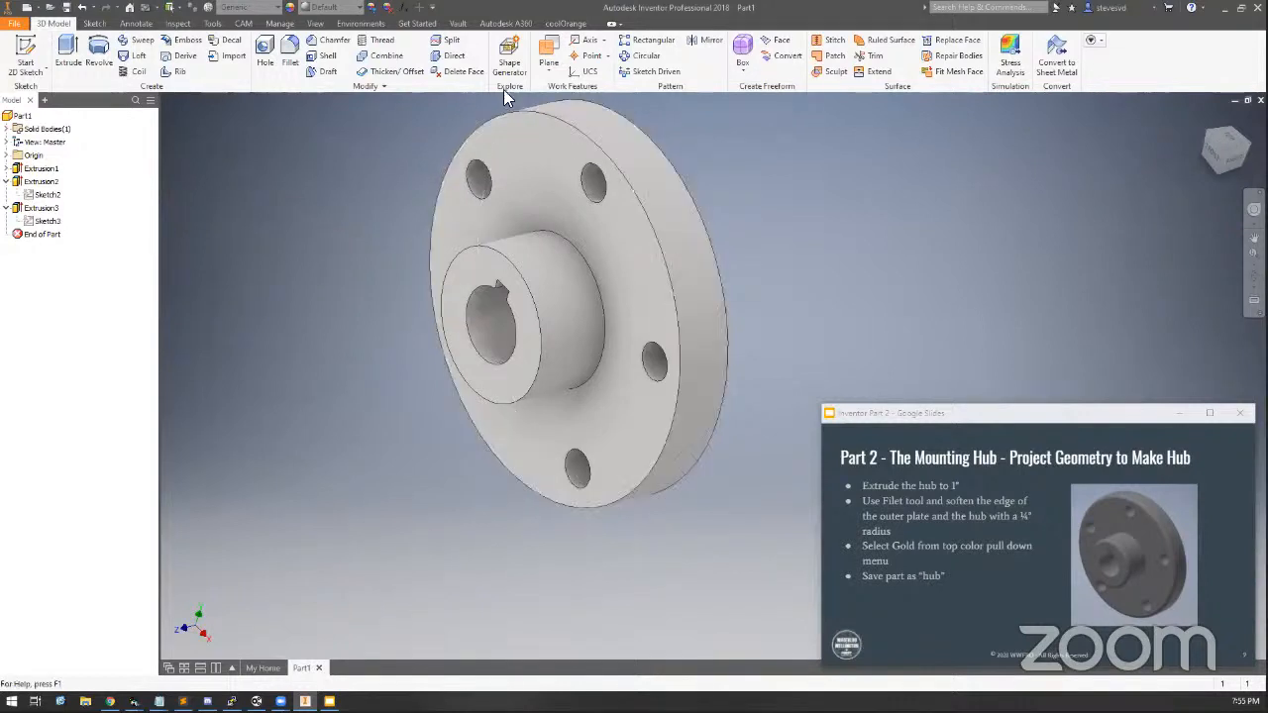
Fillet the disc's front outer edge with a 0.125 in radius
{"action": "left_click", "coordinate": [286, 44]}
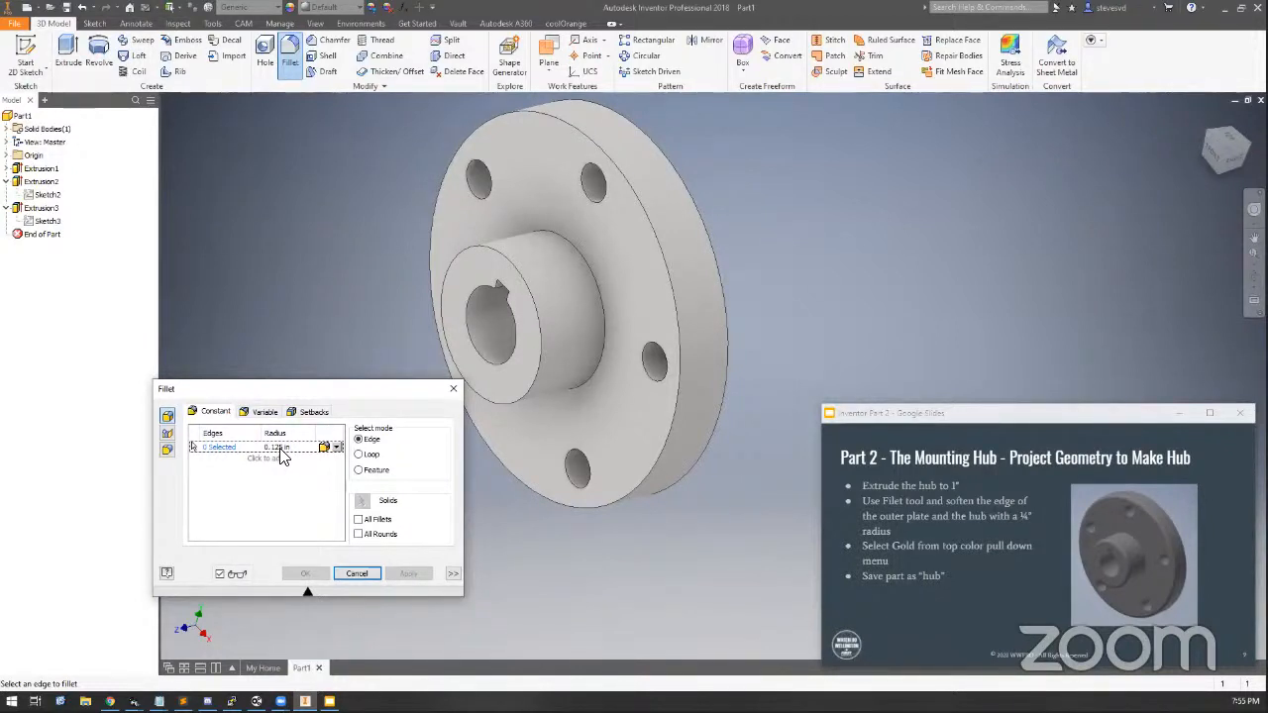
{"action": "left_click", "coordinate": [672, 287]}
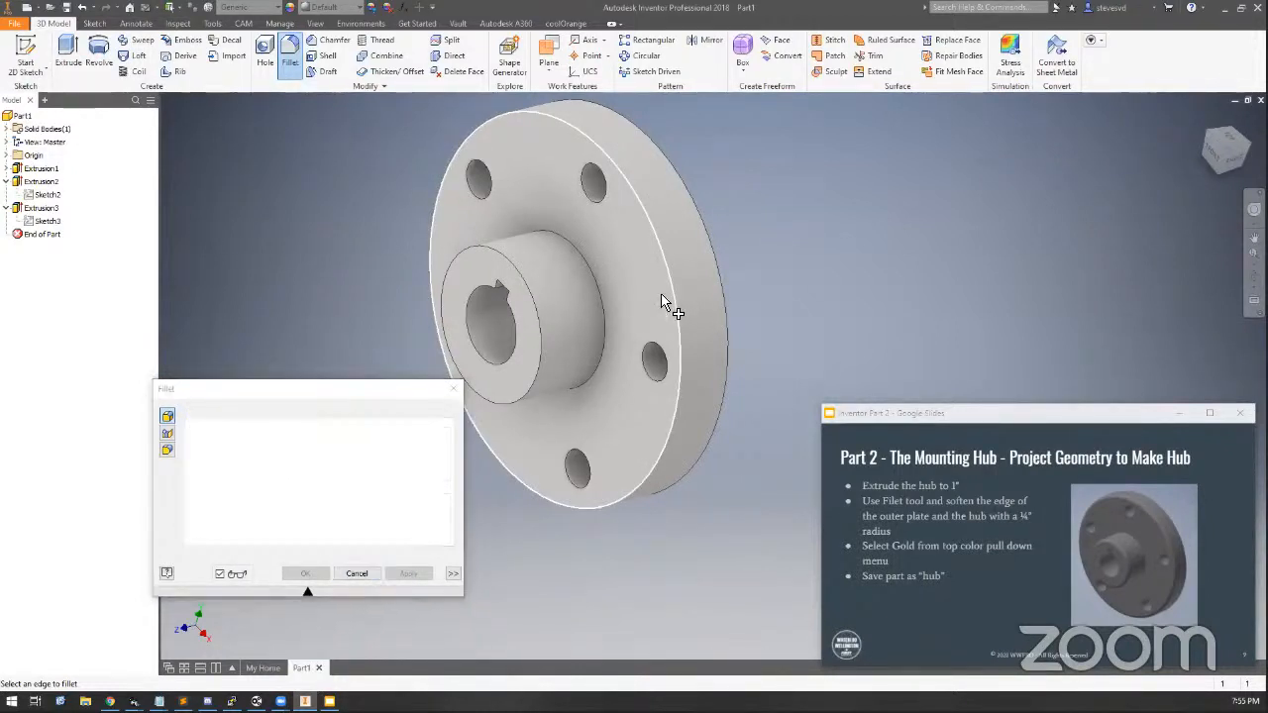
{"action": "left_click", "coordinate": [1228, 168]}
{"action": "left_click_drag", "start_coordinate": [1226, 161], "coordinate": [1242, 166]}
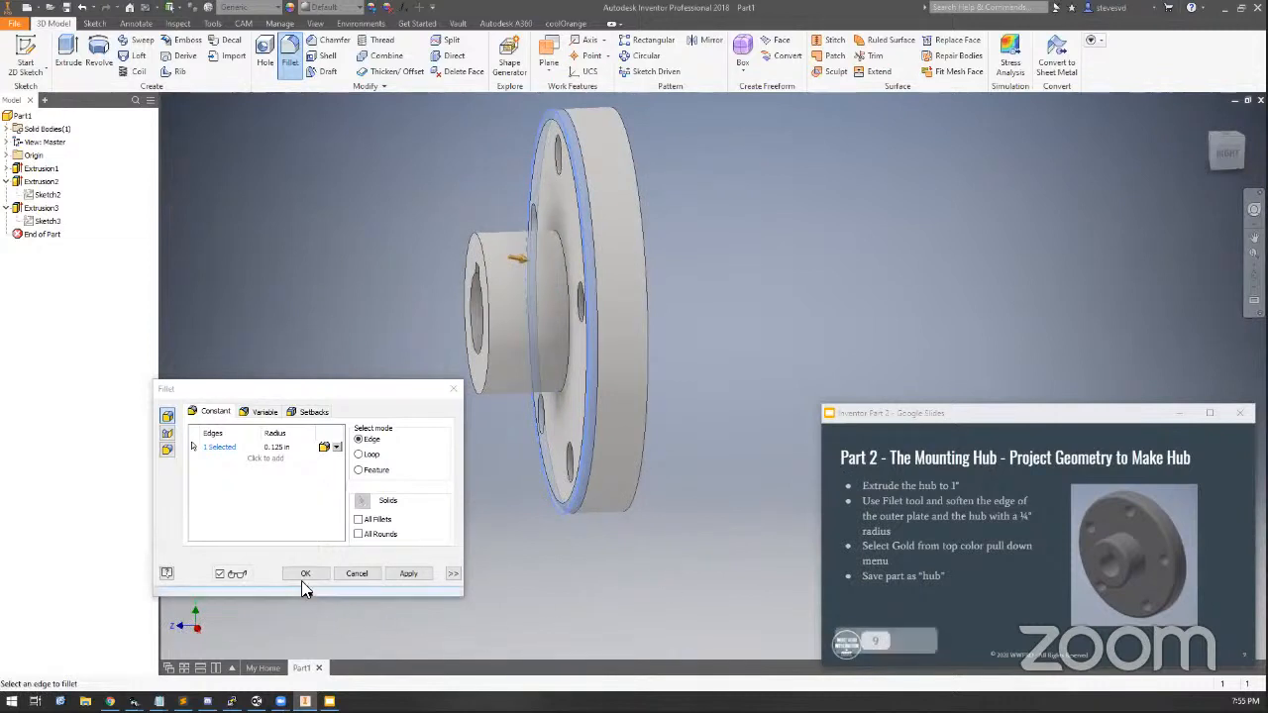
{"action": "left_click", "coordinate": [303, 573]}
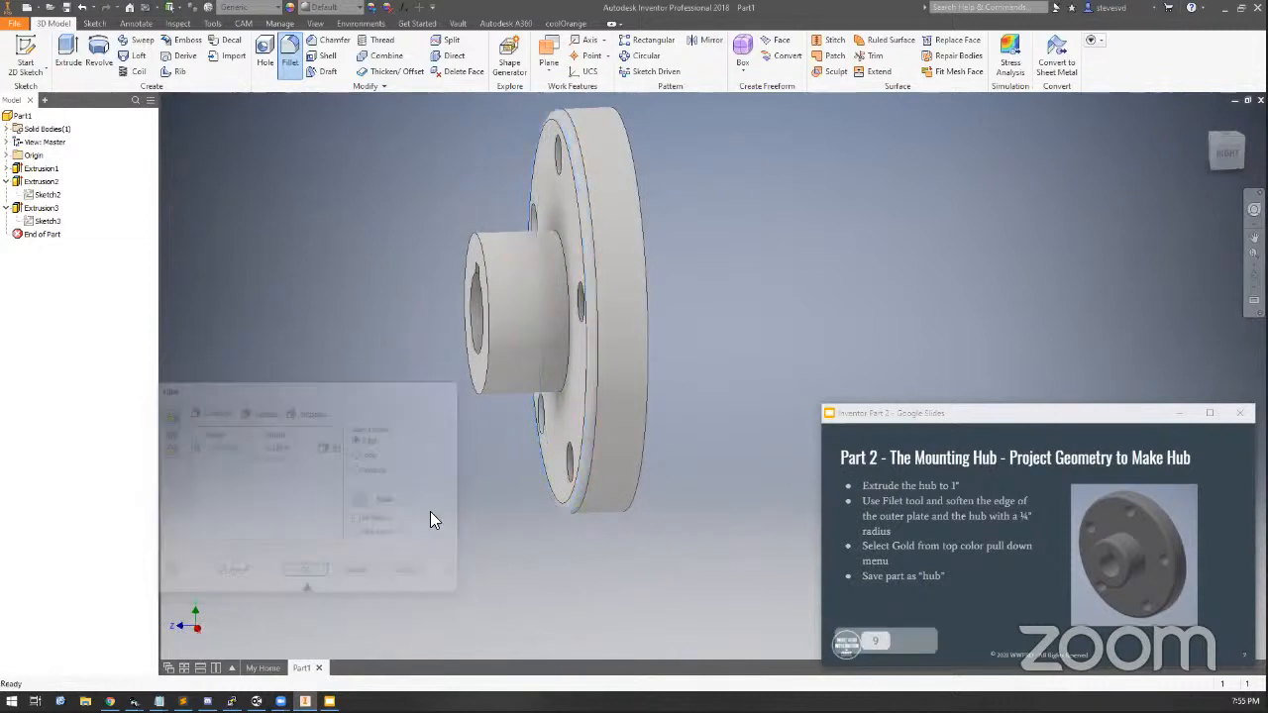
Inspect the filleted disc edge closely from the right side view
{"action": "left_click", "coordinate": [1228, 153]}
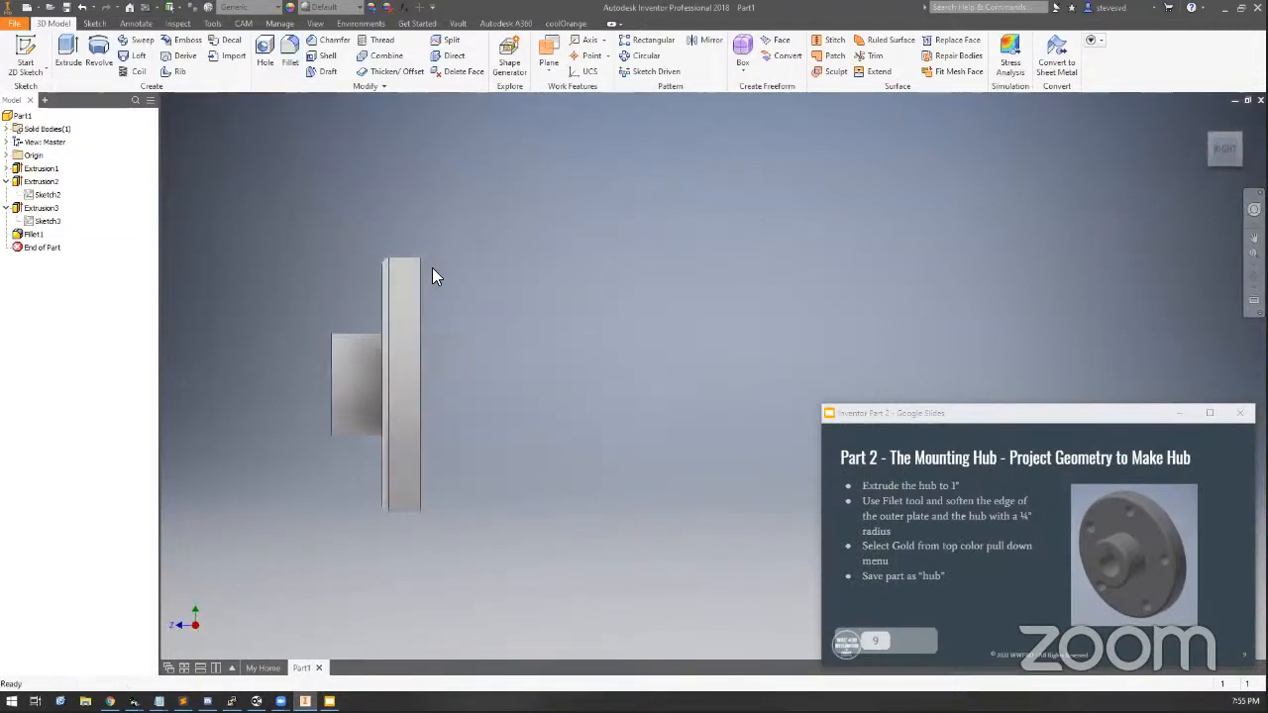
{"action": "scroll", "coordinate": [374, 280], "scroll_direction": "up", "scroll_amount": 3}
{"action": "scroll", "coordinate": [379, 274], "scroll_direction": "up", "scroll_amount": 1}
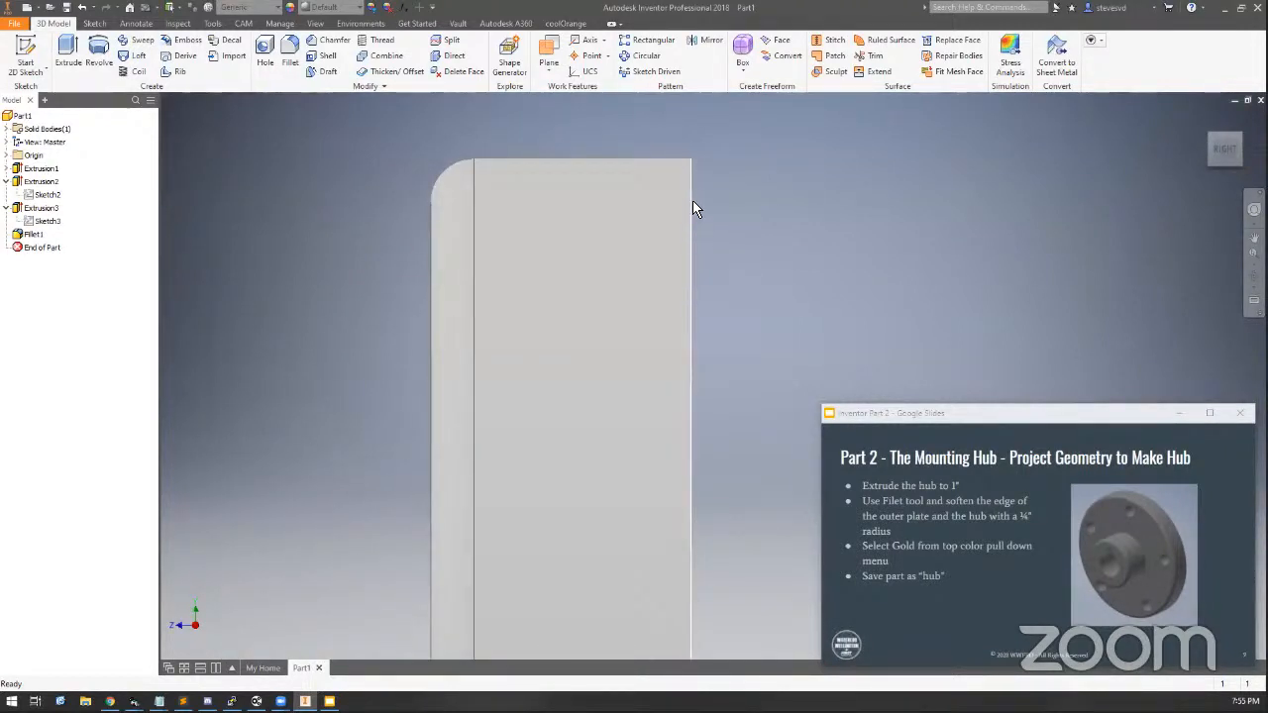
Edit the fillet to add the hub's outer edge and set the radius to 1/4 in
{"action": "scroll", "coordinate": [673, 346], "scroll_direction": "down", "scroll_amount": 5}
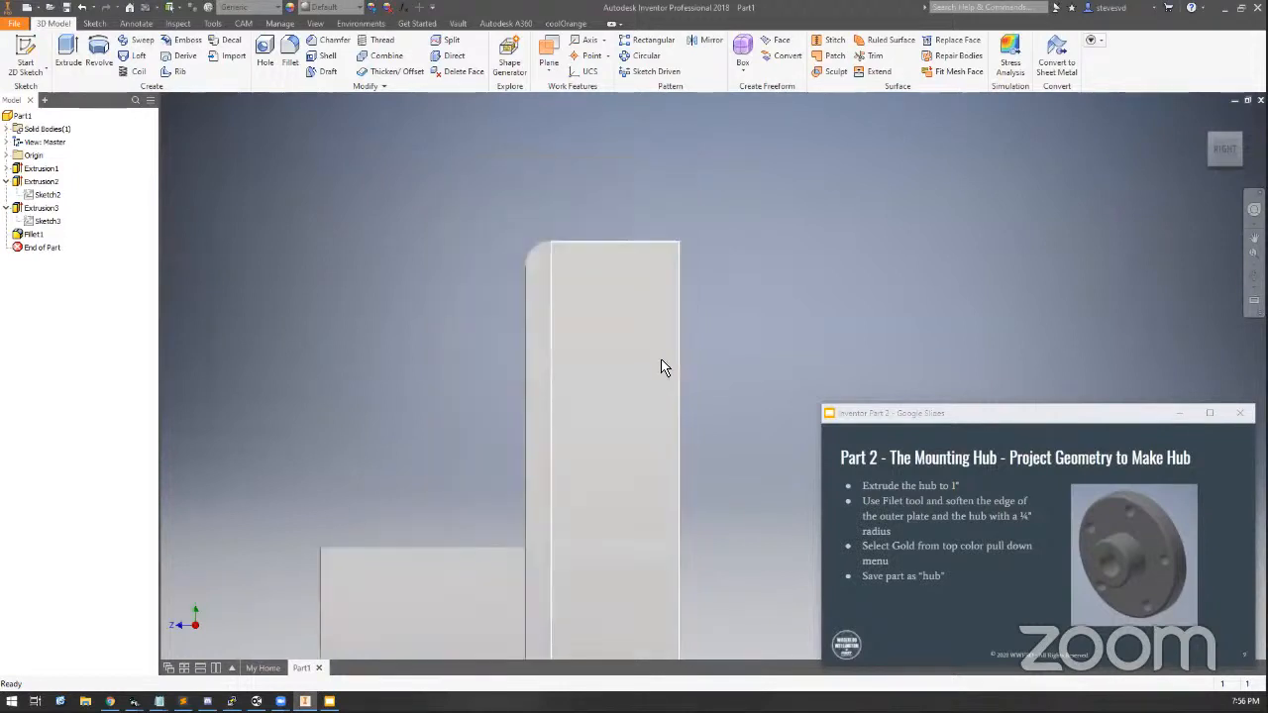
{"action": "middle_click_drag", "start_coordinate": [662, 363], "coordinate": [627, 192]}
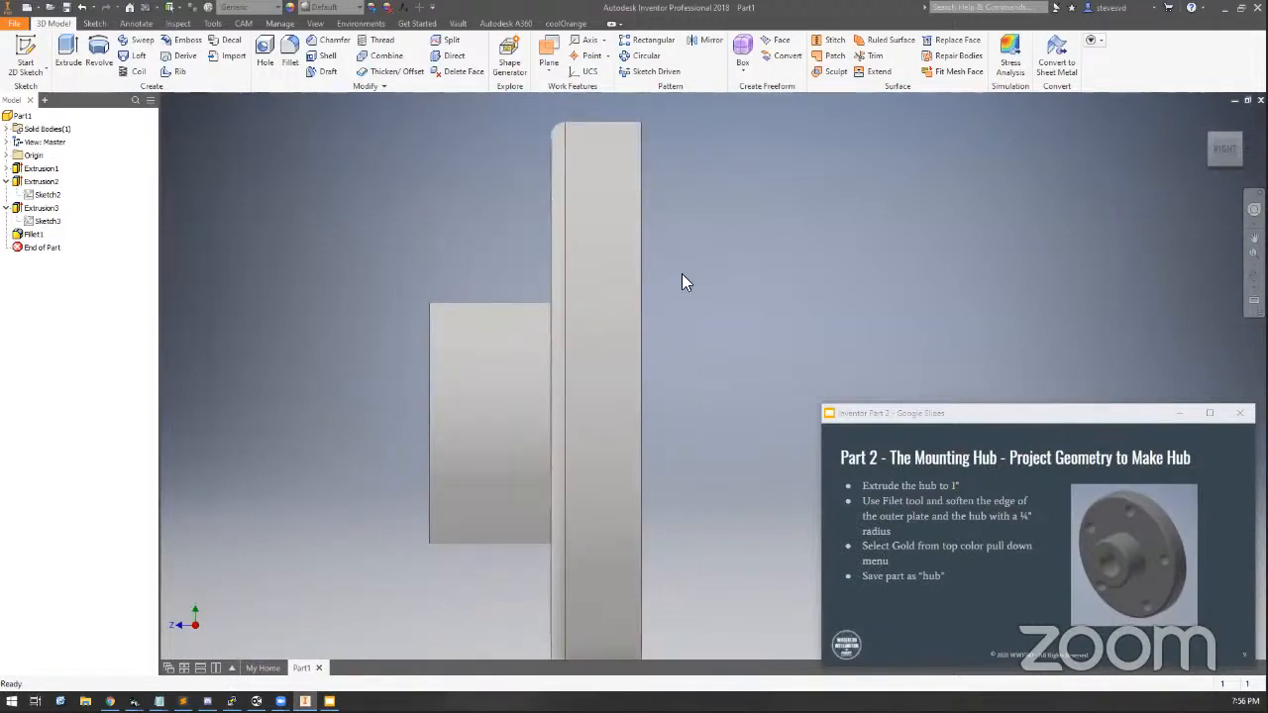
{"action": "left_click", "coordinate": [1202, 146]}
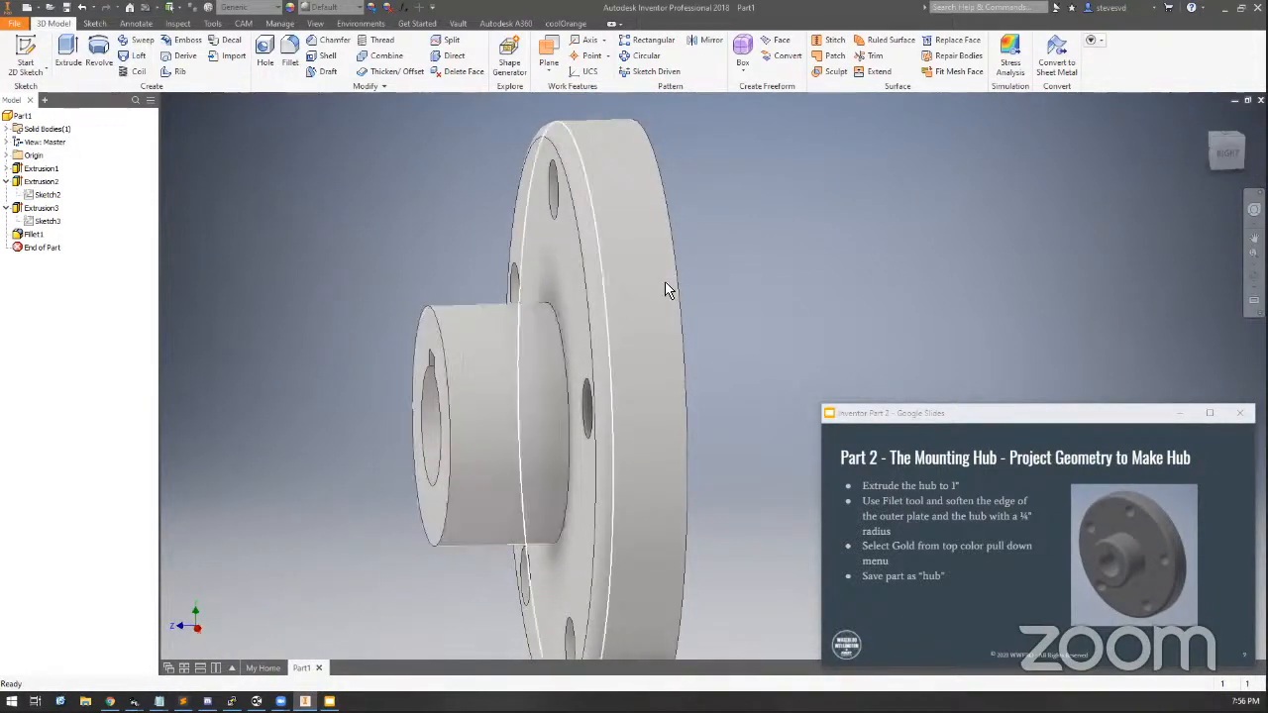
{"action": "double_click", "coordinate": [30, 236]}
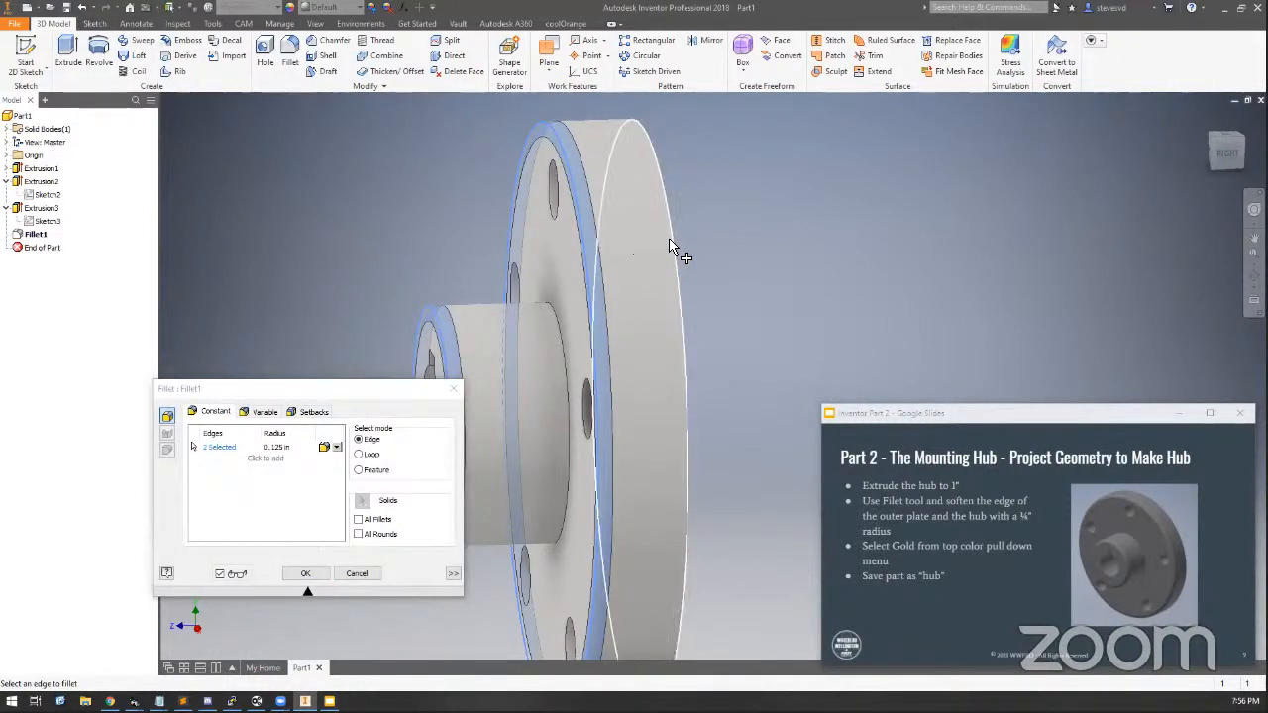
{"action": "left_click", "coordinate": [644, 309]}
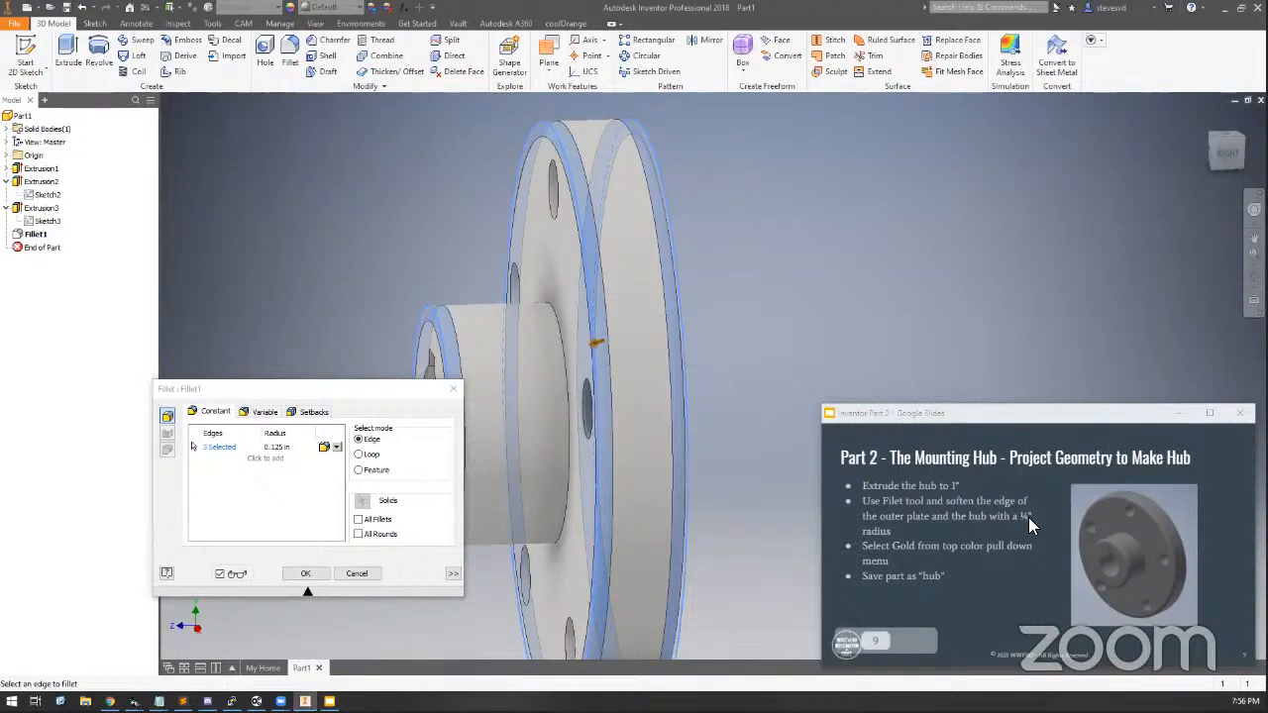
{"action": "left_click", "coordinate": [278, 447]}
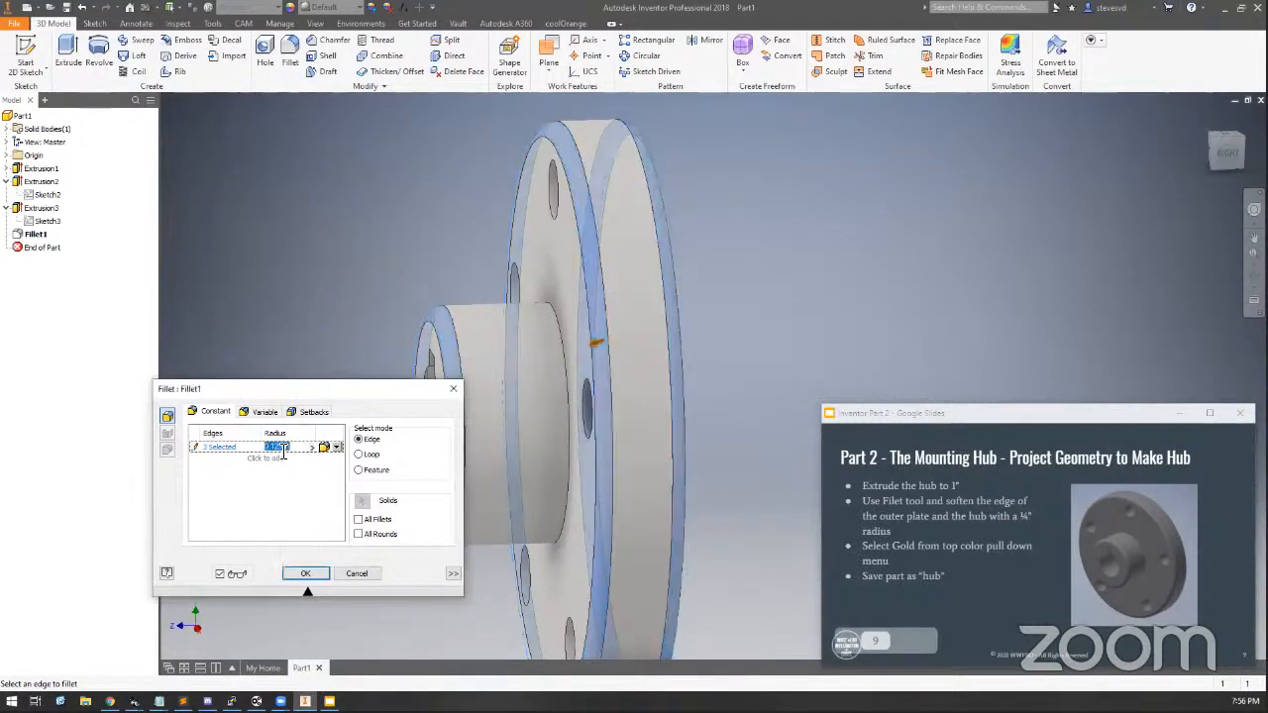
{"action": "type", "text": "1/4"}
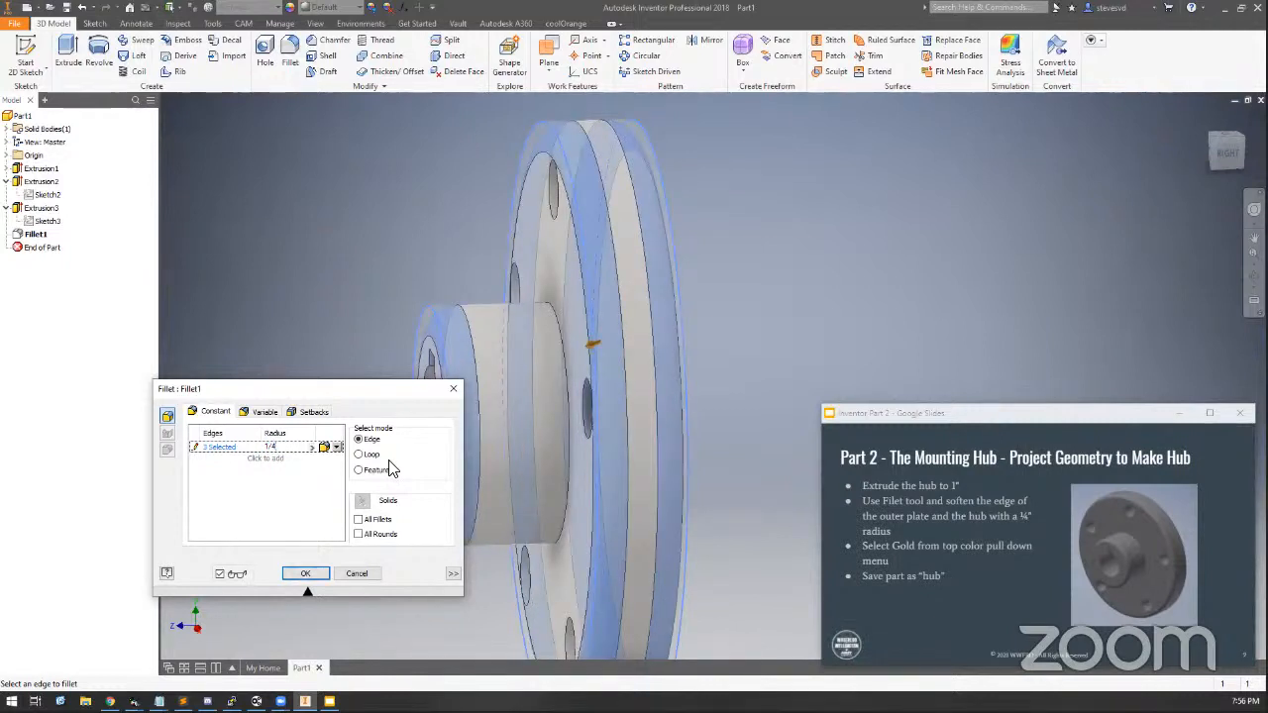
{"action": "left_click", "coordinate": [305, 574]}
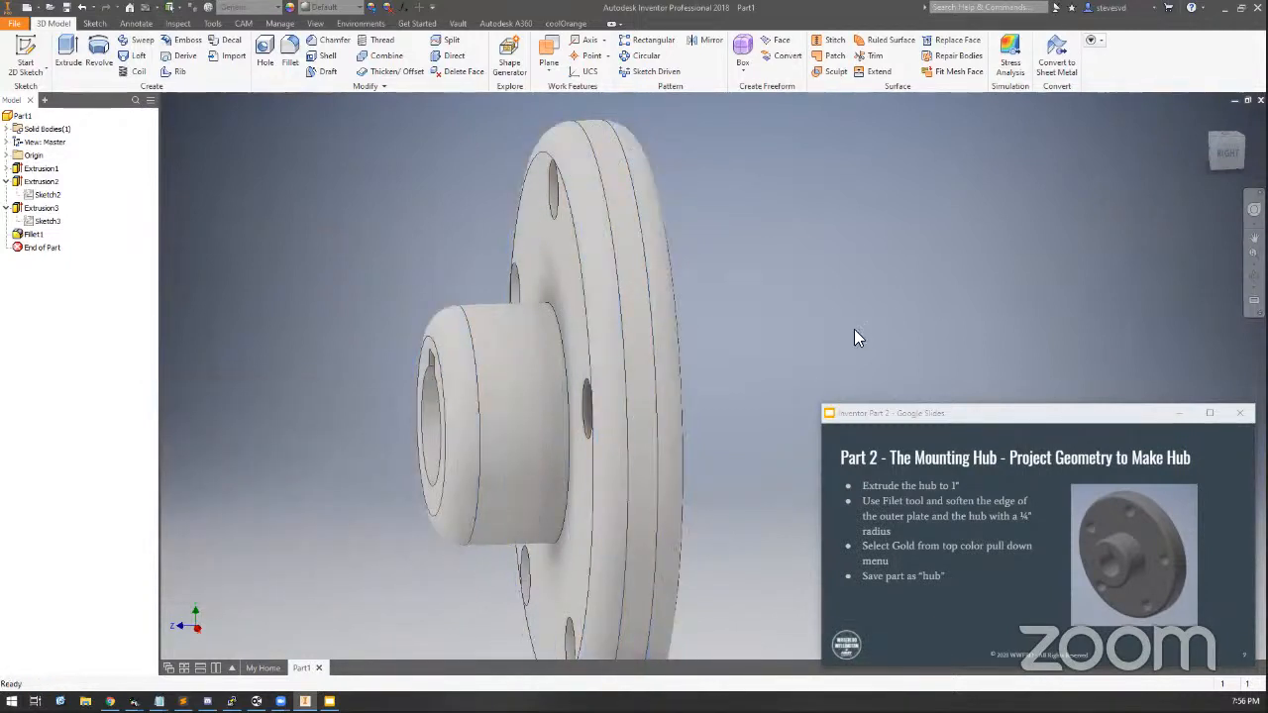
Reopen the fillet from the right side view and set its radius to 0.125 in for all three edges
{"action": "left_click", "coordinate": [1232, 159]}
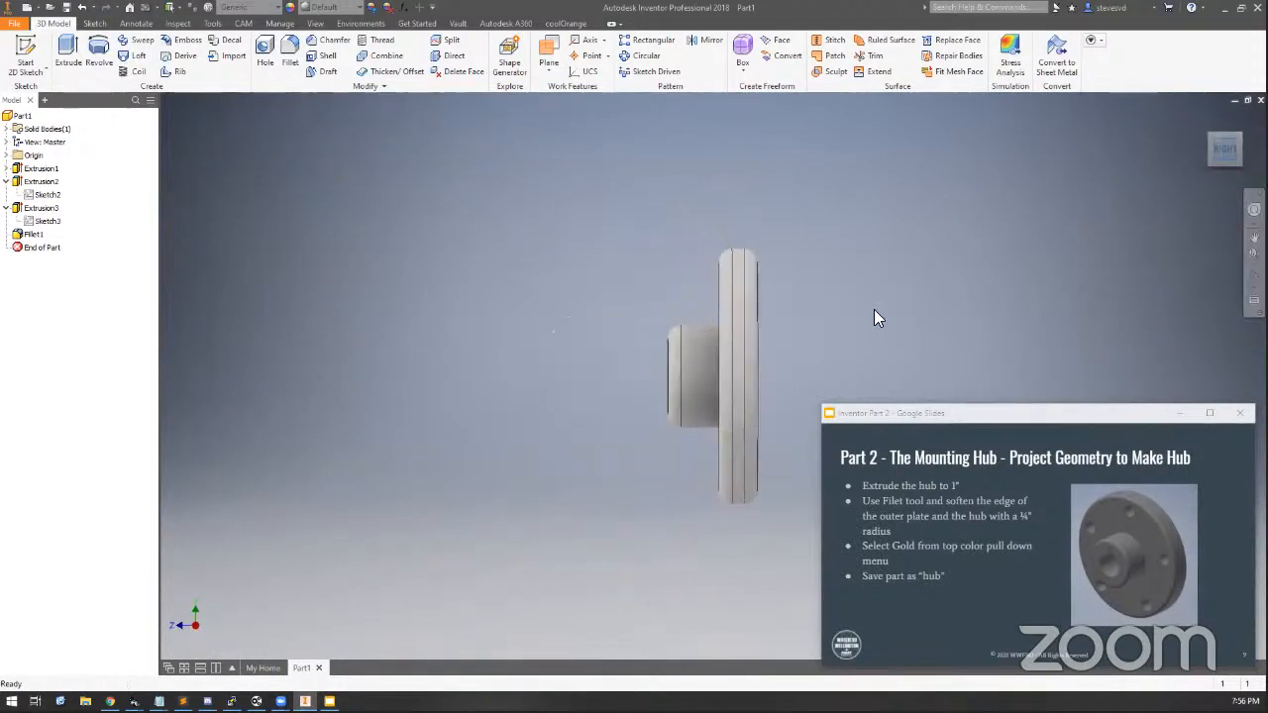
{"action": "scroll", "coordinate": [798, 360], "scroll_direction": "up", "scroll_amount": 4}
{"action": "scroll", "coordinate": [798, 360], "scroll_direction": "down", "scroll_amount": 2}
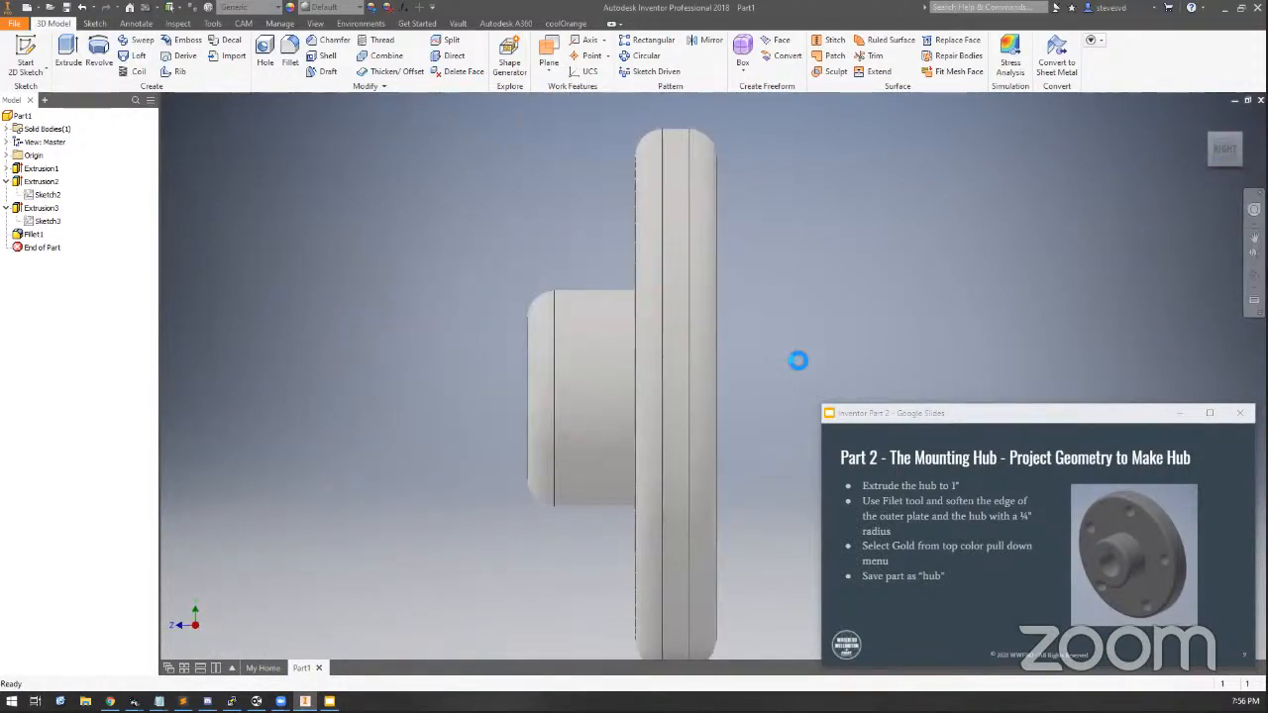
{"action": "double_click", "coordinate": [35, 234]}
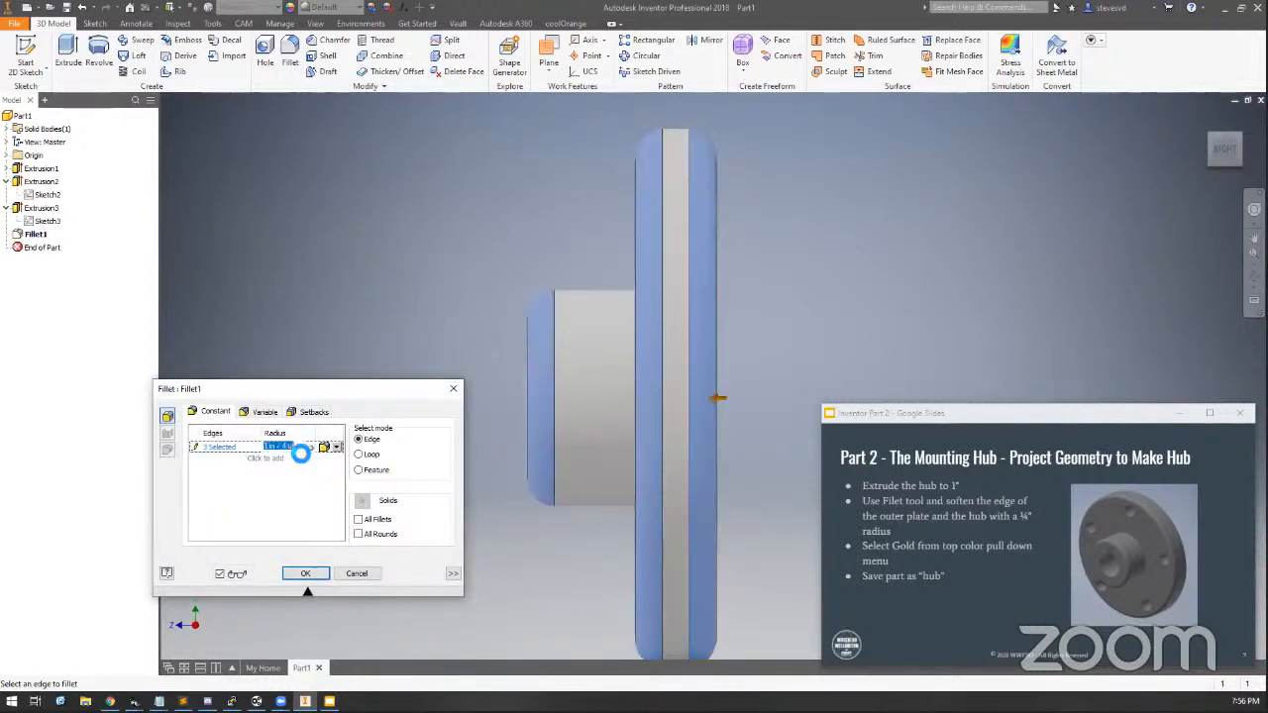
{"action": "type", "text": ".125"}
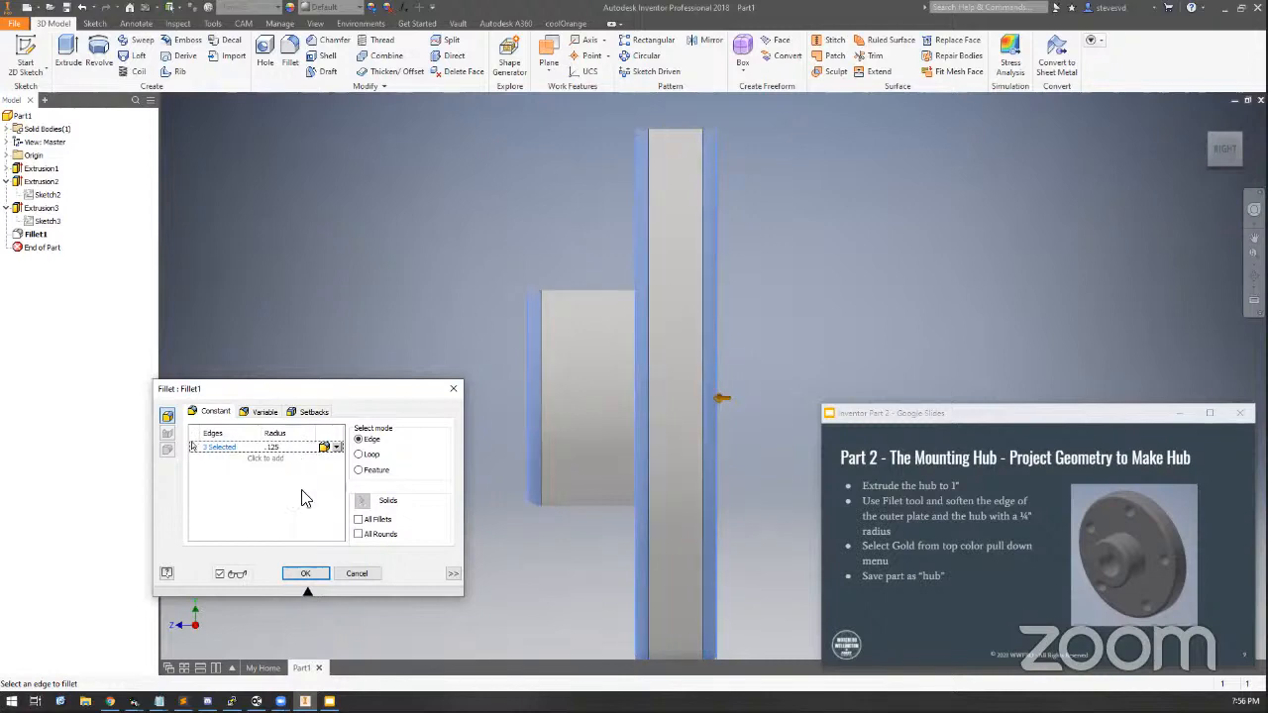
{"action": "left_click", "coordinate": [305, 573]}
Apply the Gold appearance to the part
{"action": "left_click_drag", "start_coordinate": [1217, 160], "coordinate": [1250, 183]}
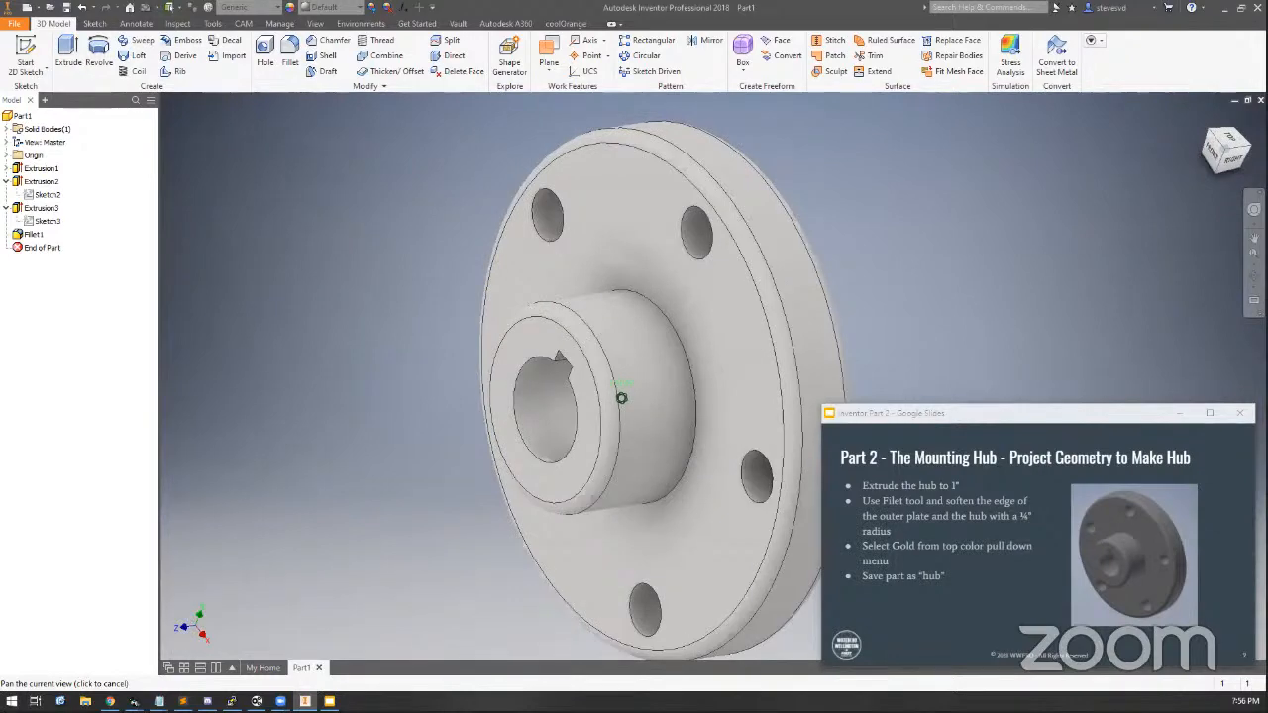
{"action": "middle_click_drag", "start_coordinate": [707, 381], "coordinate": [596, 349]}
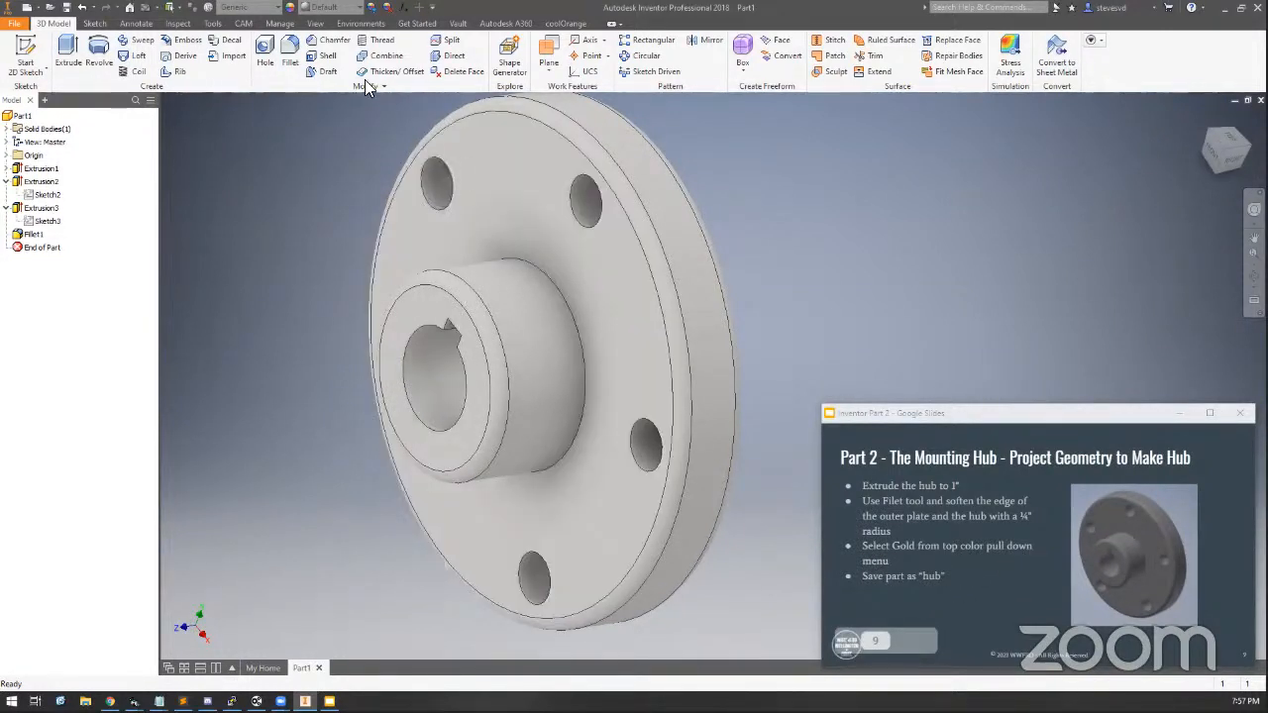
{"action": "left_click", "coordinate": [359, 9]}
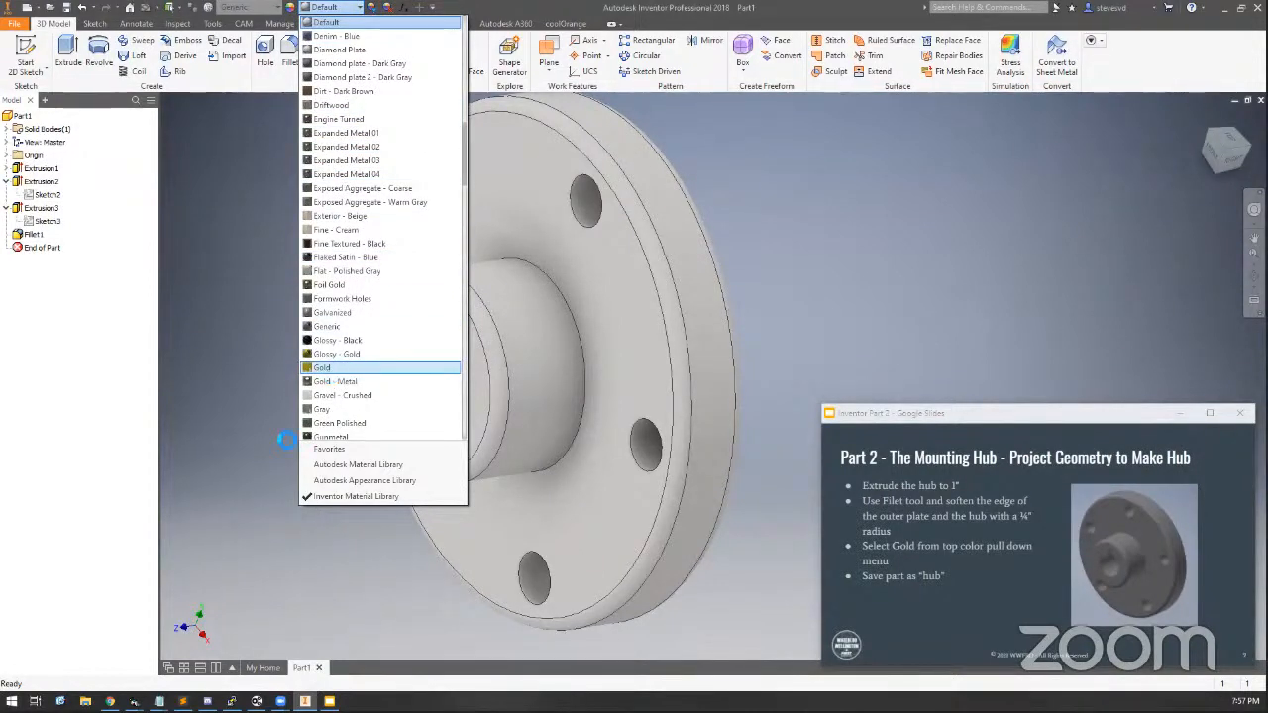
{"action": "left_click", "coordinate": [327, 379]}
{"action": "scroll", "coordinate": [264, 548], "scroll_direction": "down", "scroll_amount": 5}
{"action": "middle_click_drag", "start_coordinate": [323, 477], "coordinate": [430, 413]}
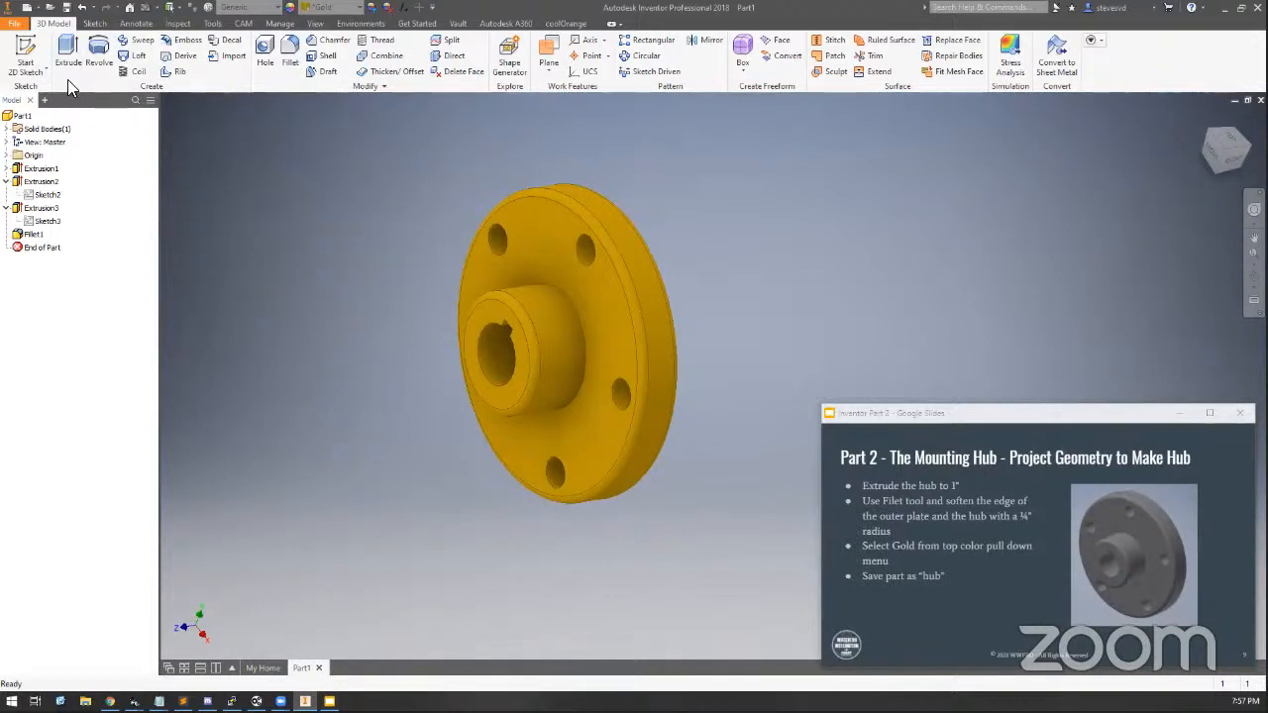
Save the part as hub in the Desktop folder
{"action": "left_click", "coordinate": [66, 9]}
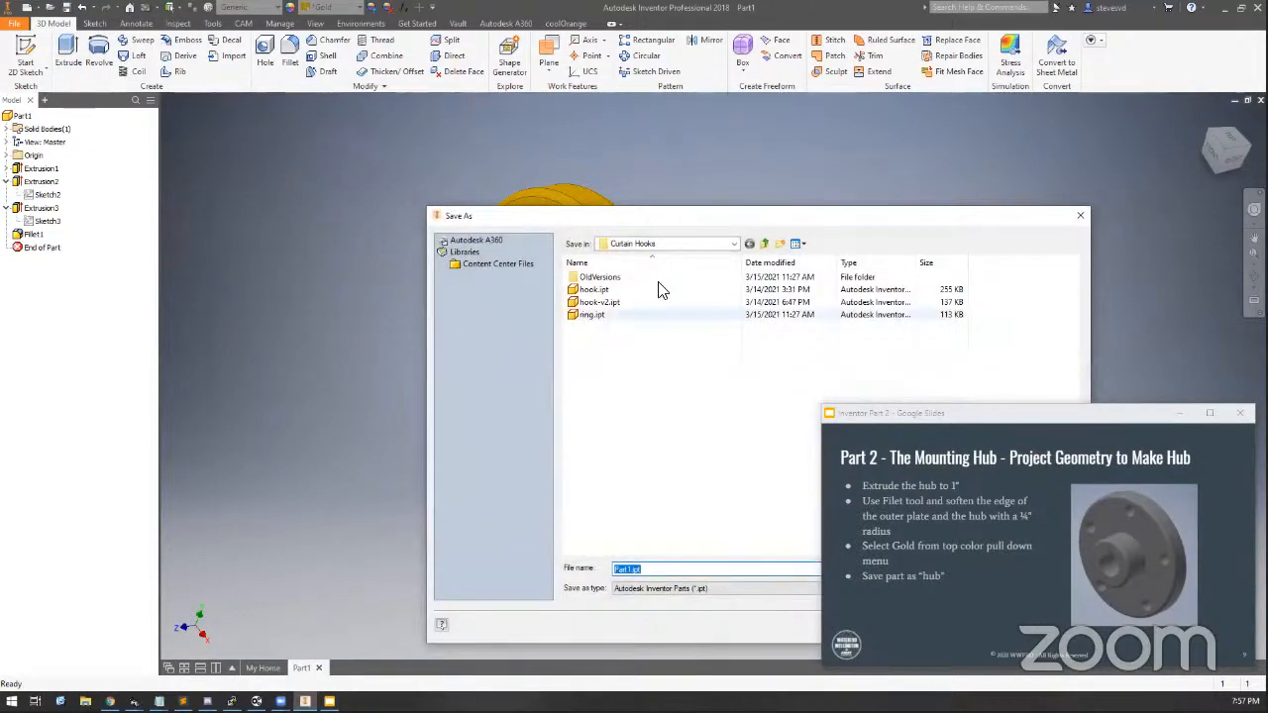
{"action": "left_click_drag", "start_coordinate": [543, 216], "coordinate": [416, 145]}
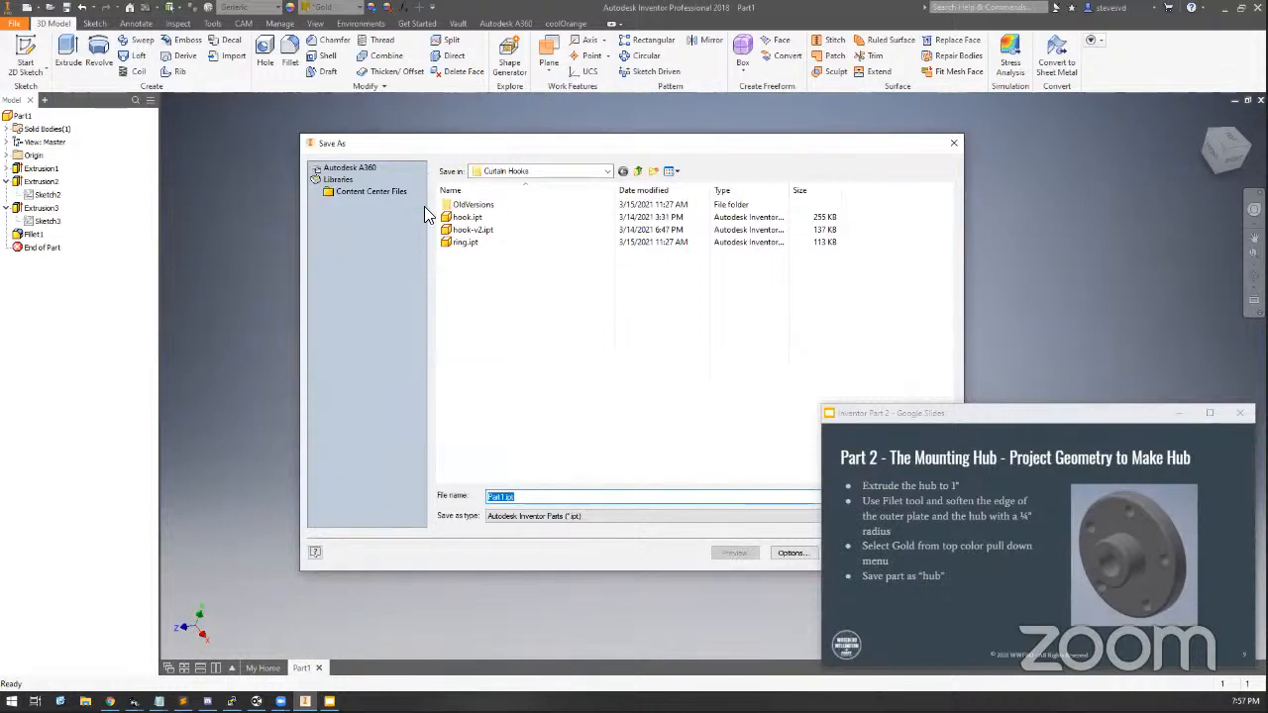
{"action": "type", "text": "hub"}
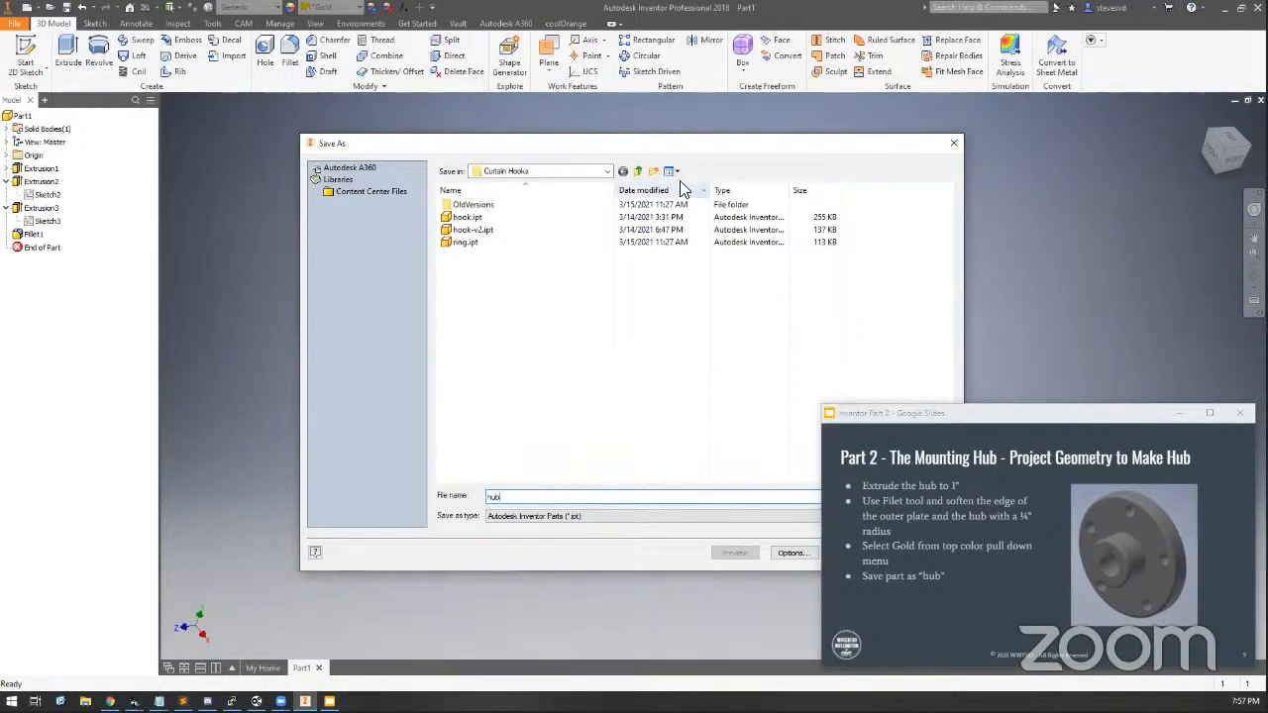
{"action": "left_click_drag", "start_coordinate": [652, 146], "coordinate": [531, 125]}
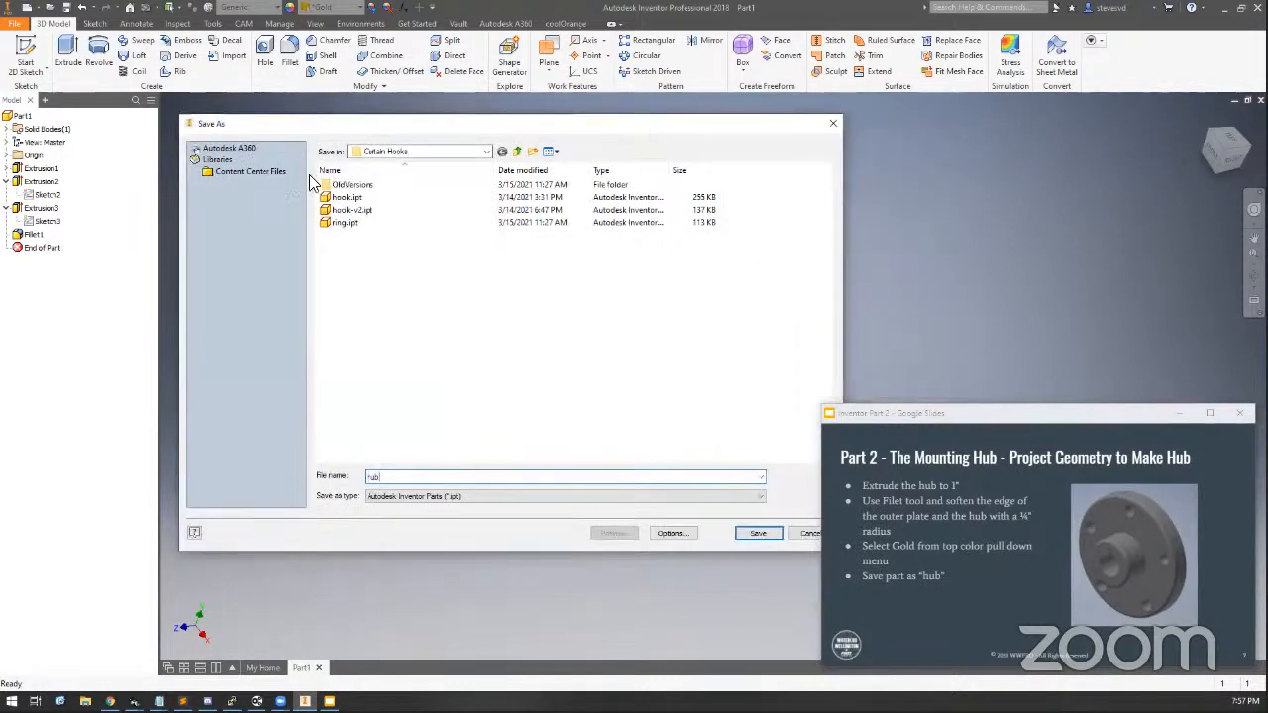
{"action": "left_click", "coordinate": [515, 150]}
{"action": "left_click", "coordinate": [515, 151]}
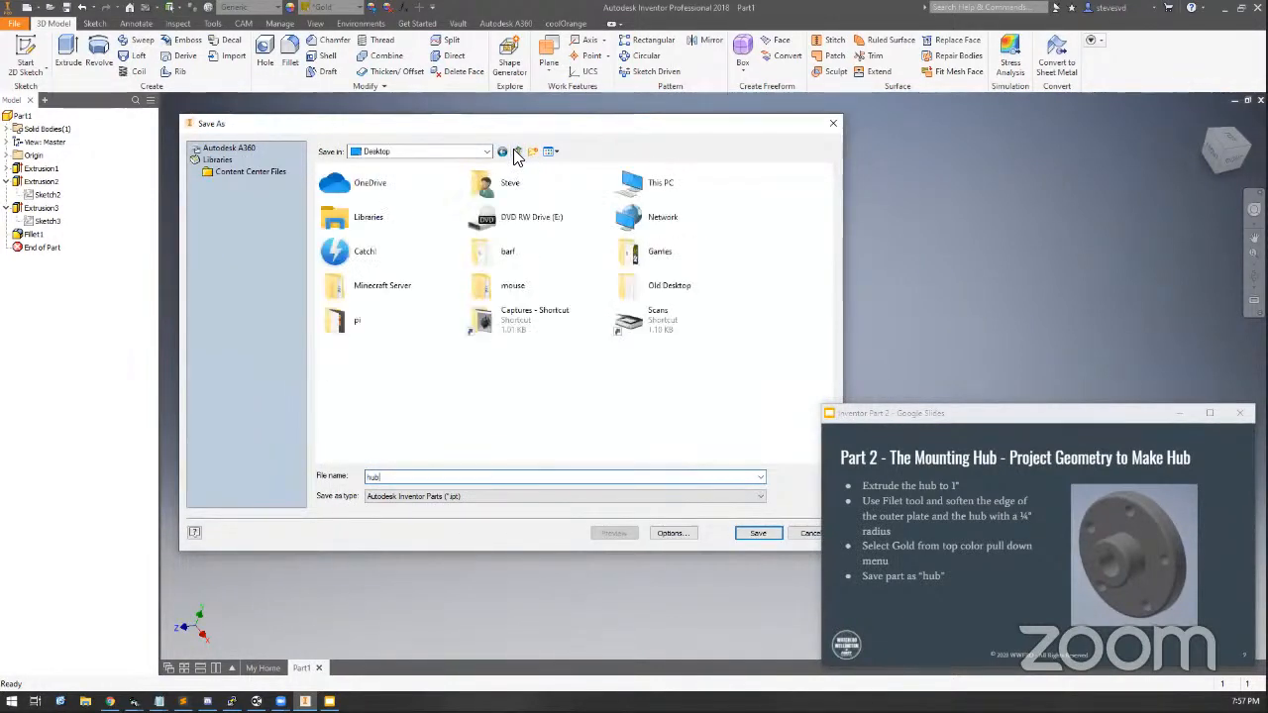
{"action": "left_click", "coordinate": [755, 533]}
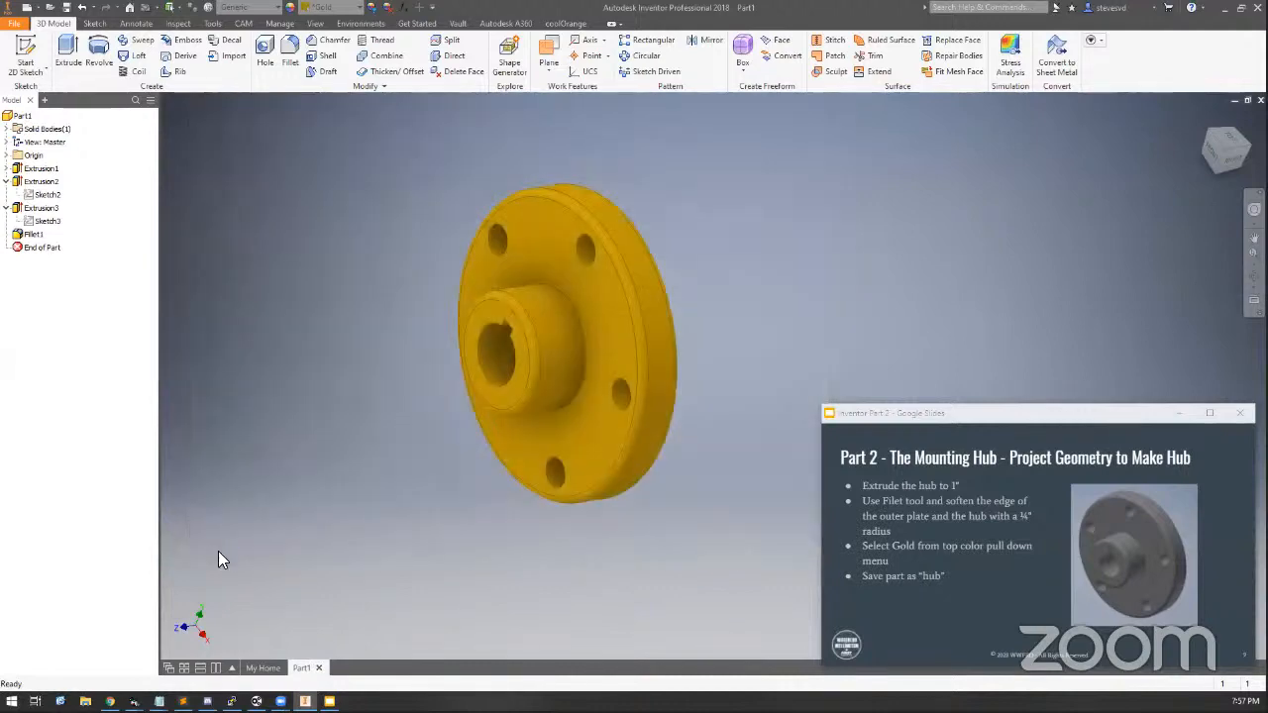